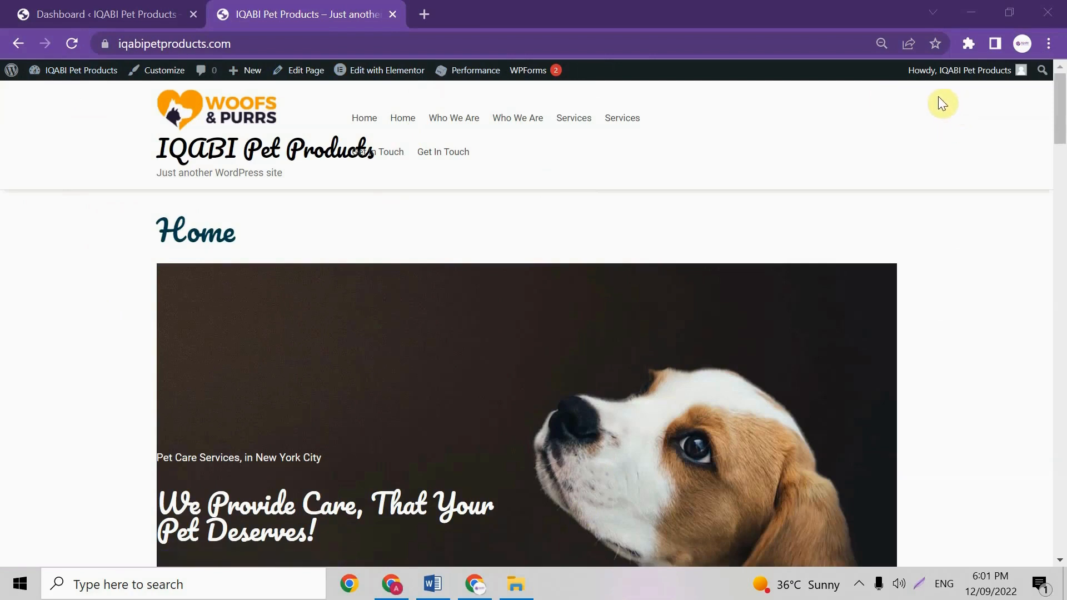
- Open the Home page for editing with Elementor in a new browser tab and switch to that tab
mouse_move(103, 88)
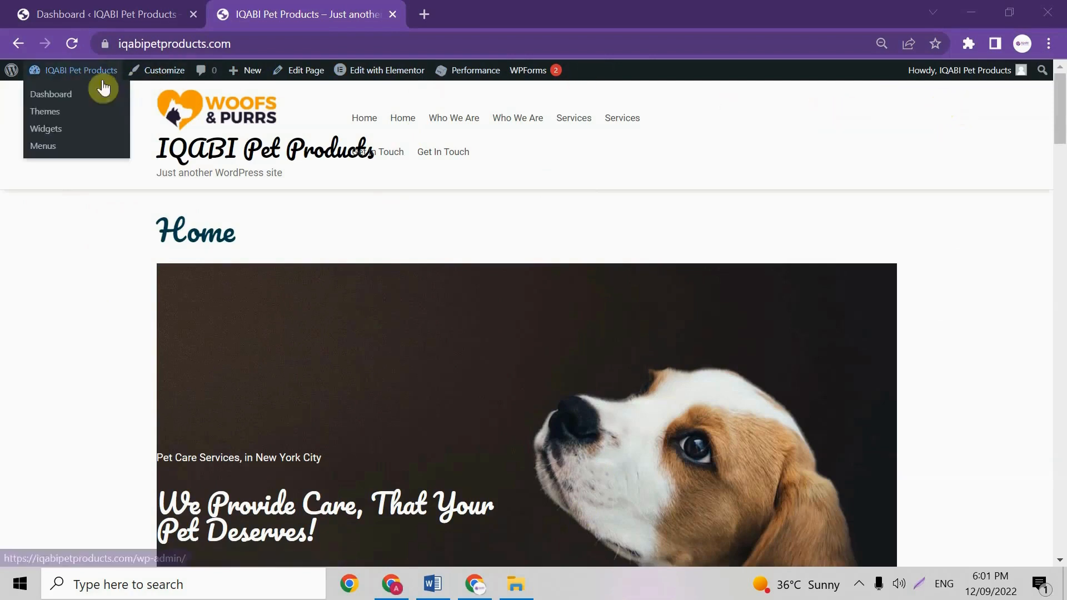
mouse_move(405, 82)
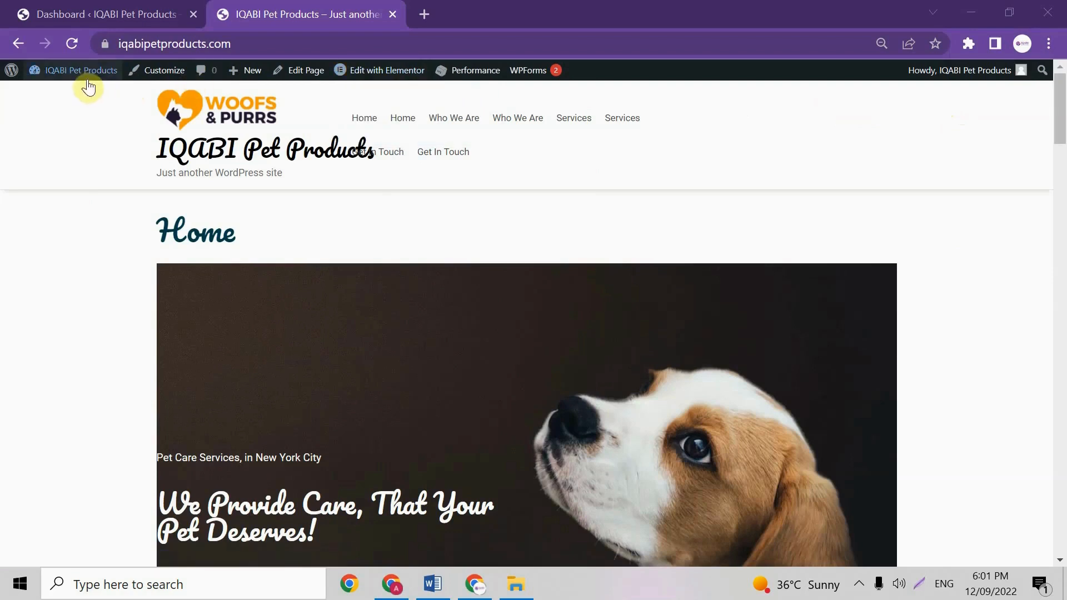
mouse_move(83, 72)
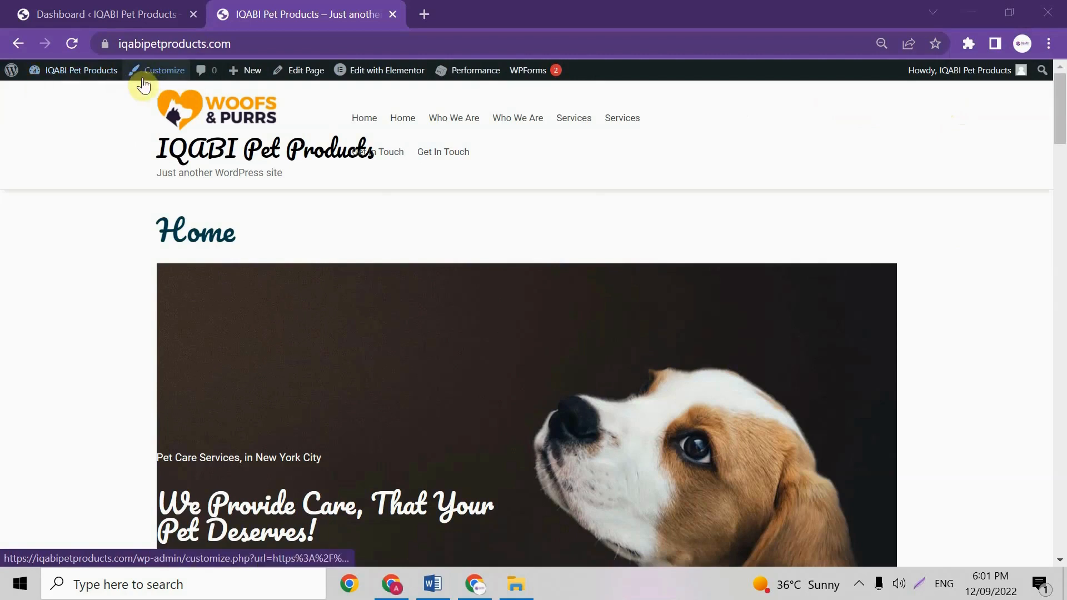
mouse_move(364, 84)
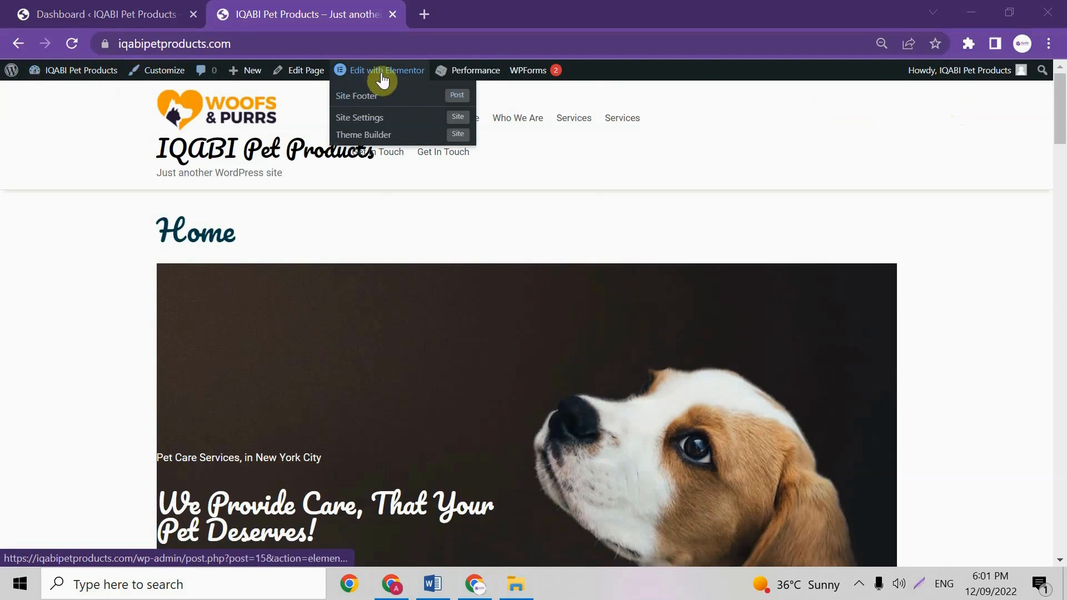
middle_click(383, 80)
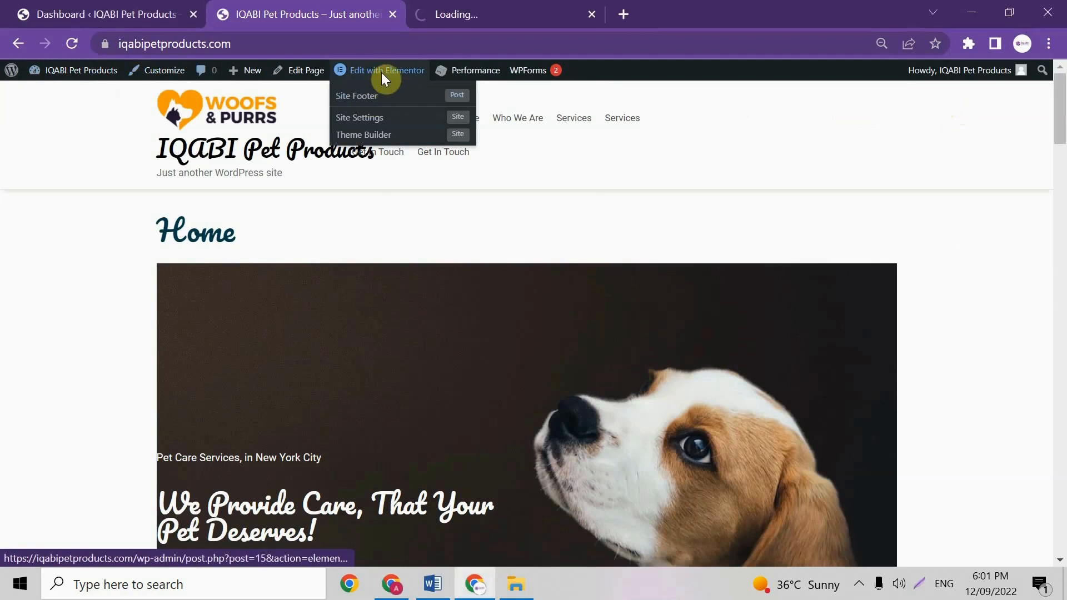
left_click(482, 8)
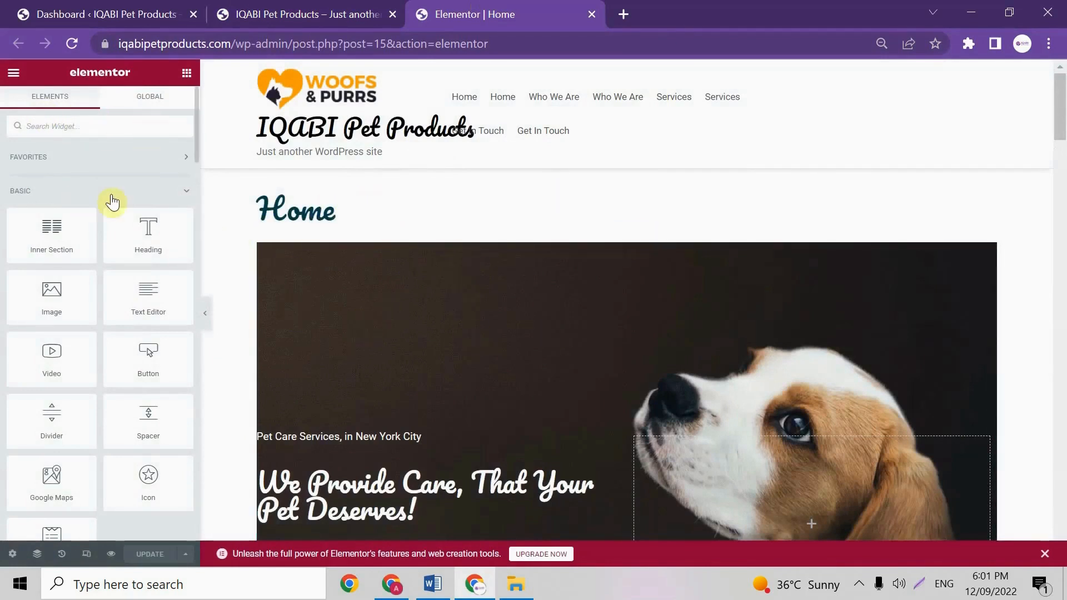
- Look through the available Elementor widgets, covering the Basic and Pro groups
scroll(117, 348, "down", 6)
scroll(120, 351, "up", 3)
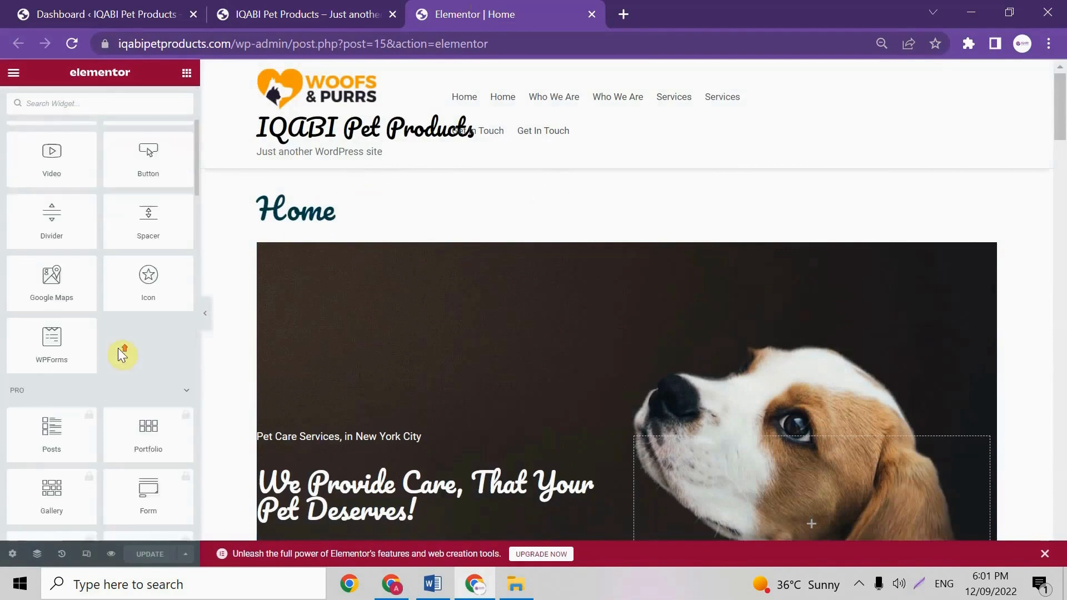
scroll(118, 350, "up", 3)
scroll(118, 350, "down", 3)
scroll(78, 418, "down", 5)
scroll(103, 410, "up", 7)
scroll(102, 409, "down", 4)
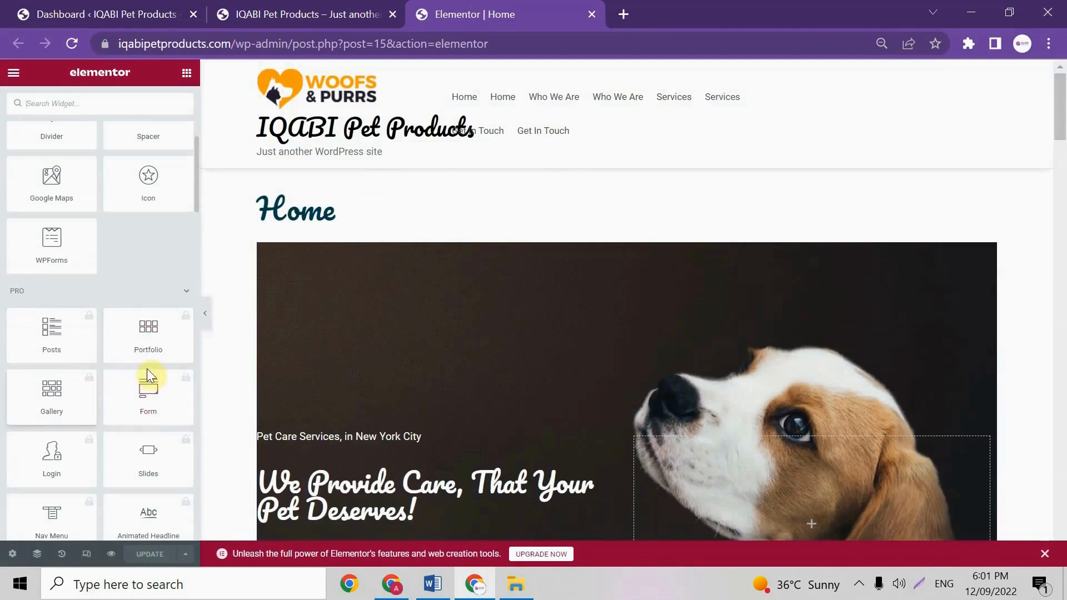
scroll(90, 382, "down", 4)
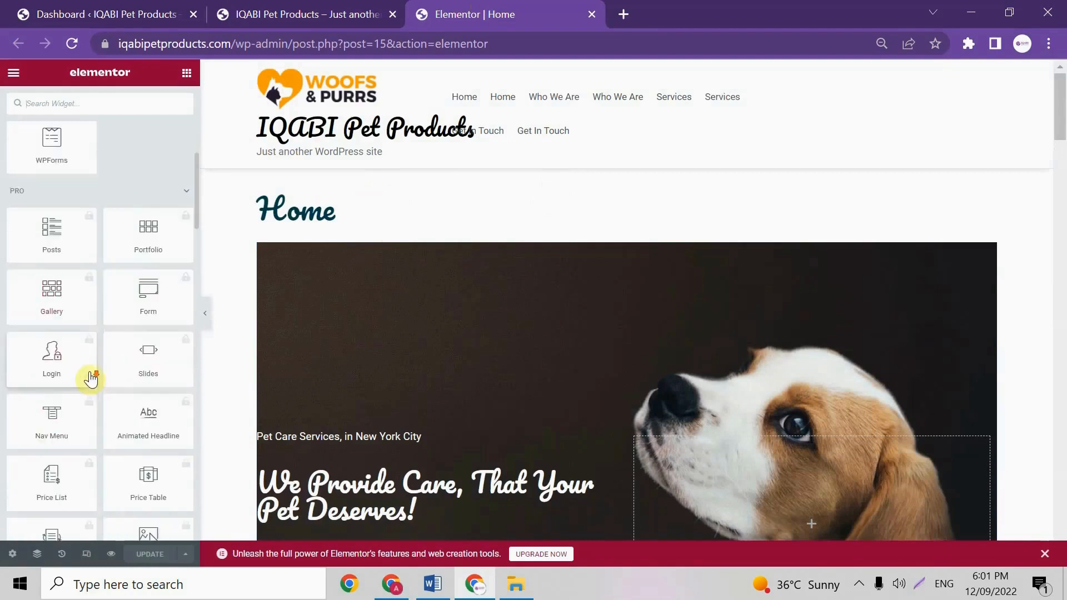
scroll(91, 381, "down", 4)
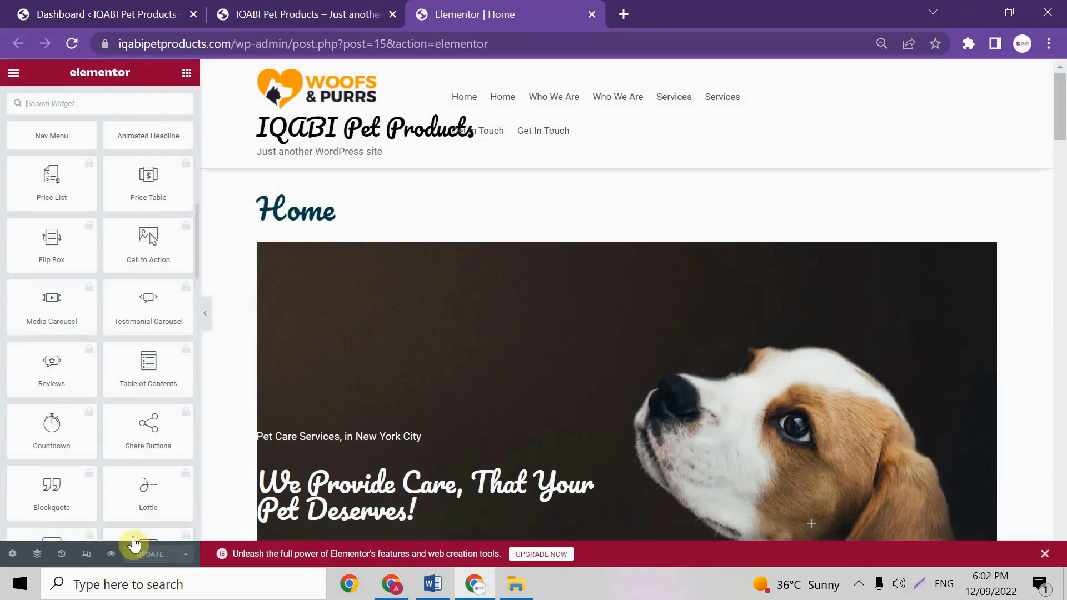
- Open the Navigator and look over the Home page's sections from the hero image down and back
left_click(37, 555)
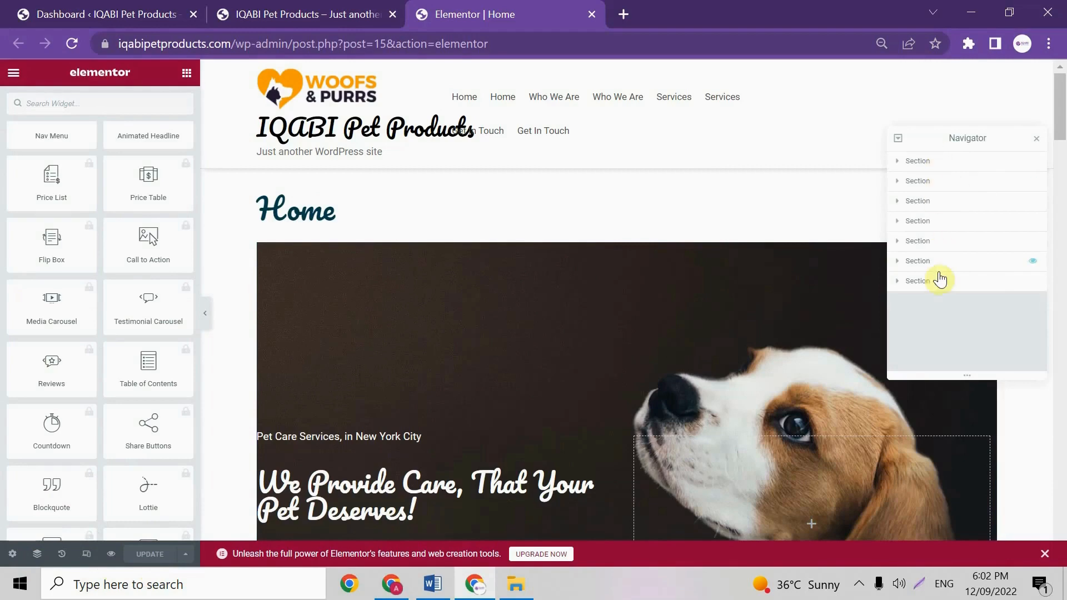
scroll(642, 283, "down", 15)
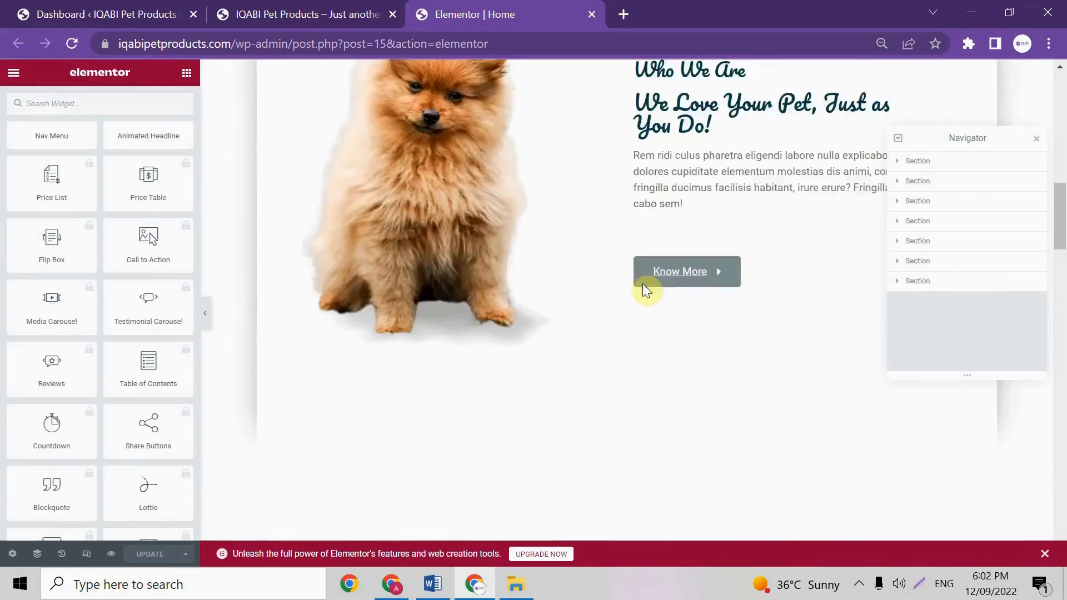
scroll(643, 284, "down", 15)
scroll(642, 284, "up", 10)
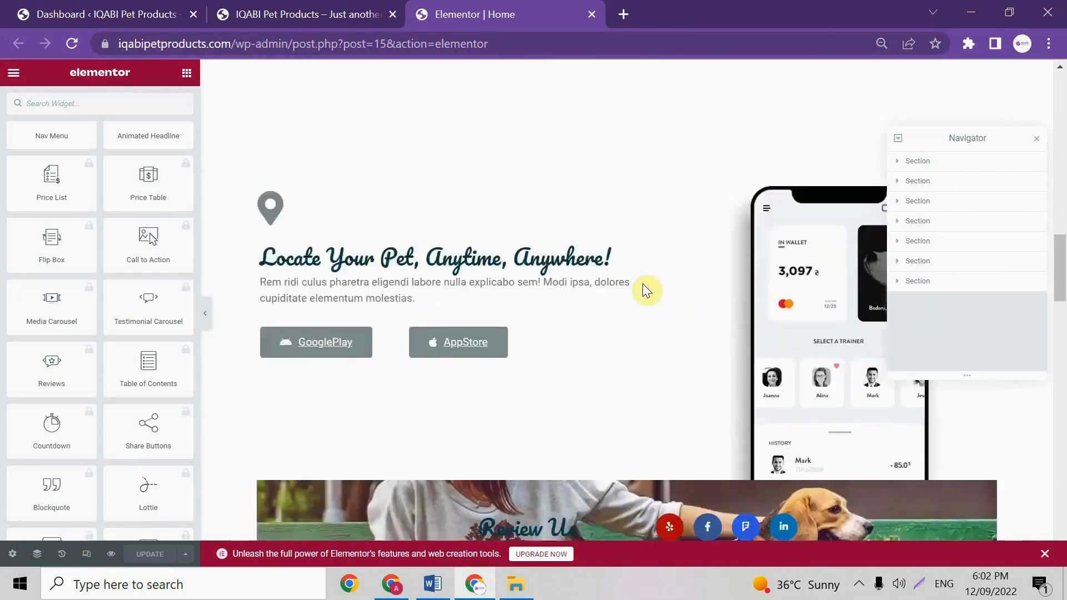
scroll(645, 290, "up", 15)
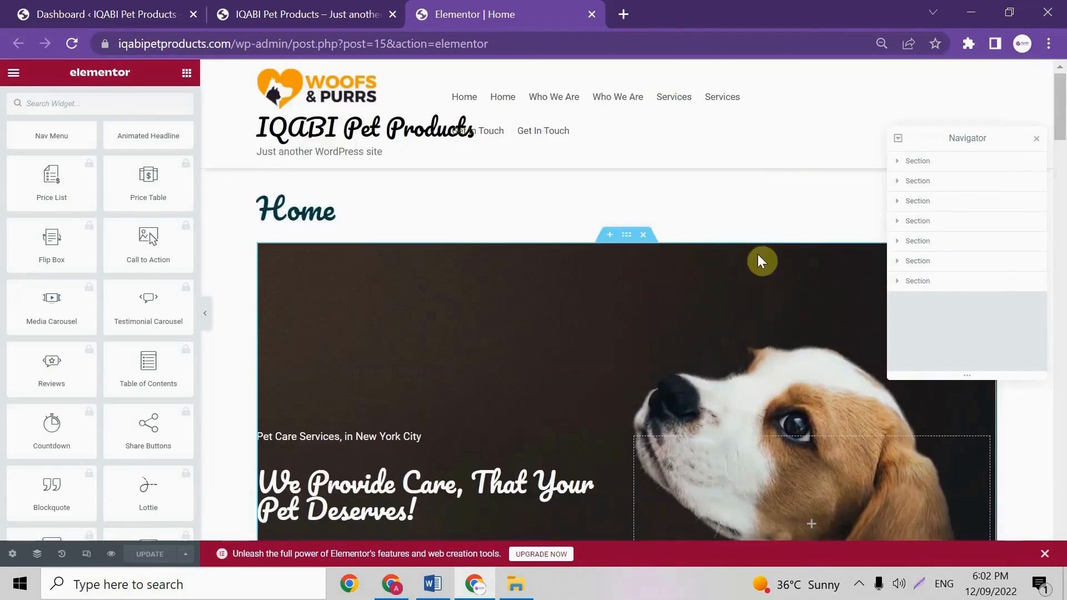
- Expand the first section in the Navigator and toggle the visibility of each of its two columns off and on again
left_click(899, 163)
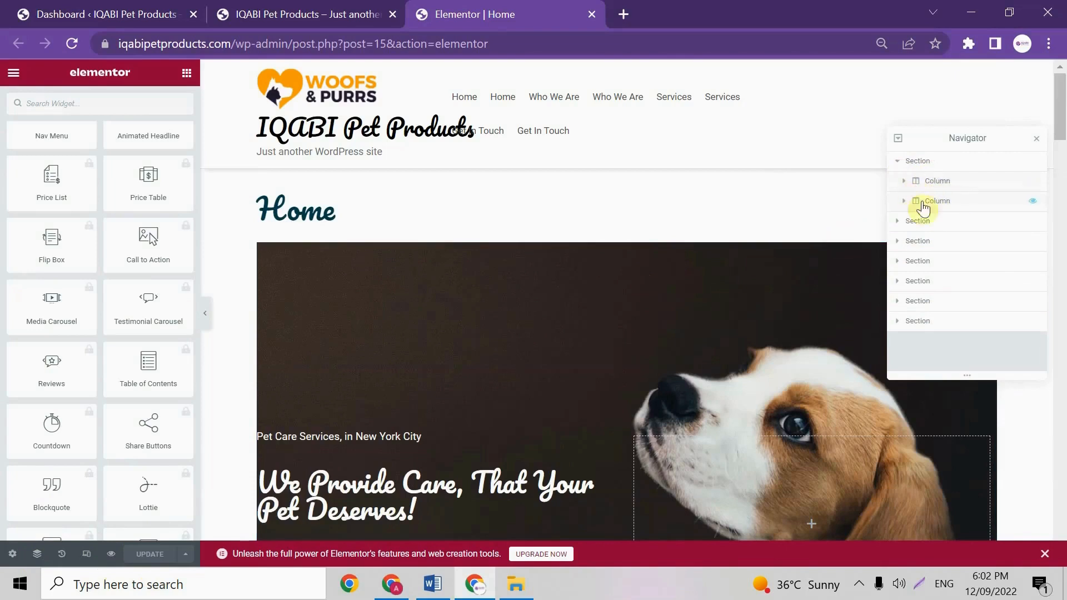
left_click(946, 184)
left_click(954, 206)
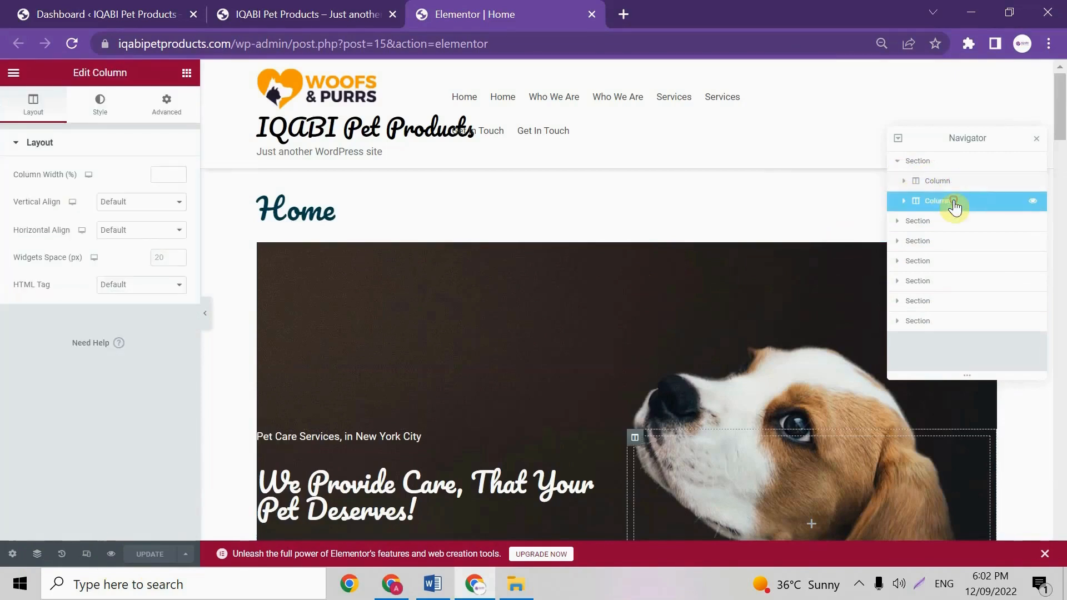
left_click(1032, 202)
left_click(1032, 202)
scroll(853, 270, "down", 3)
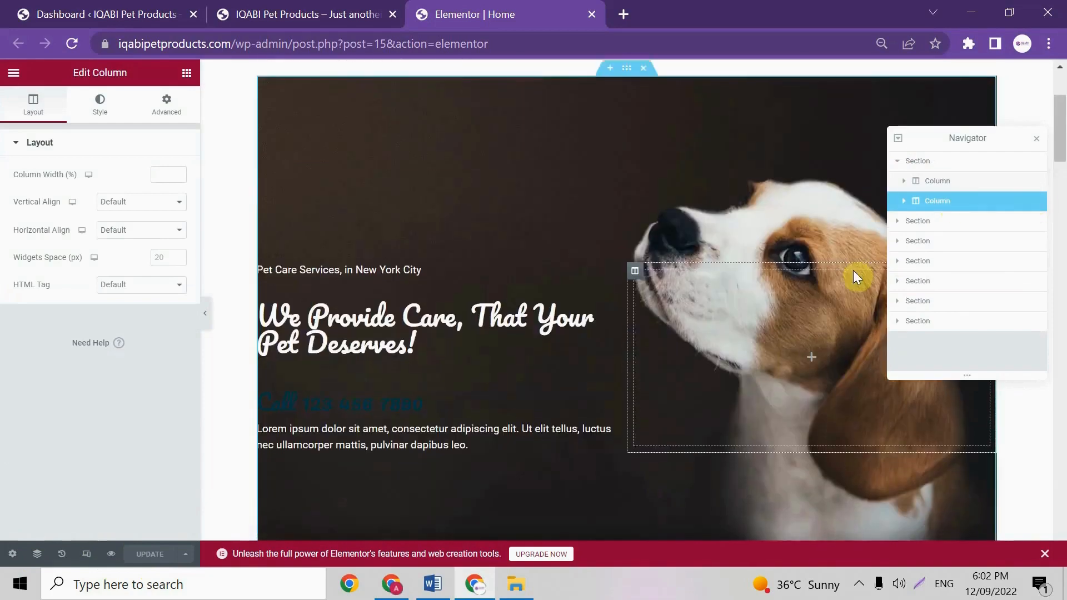
left_click(1033, 182)
left_click(1032, 182)
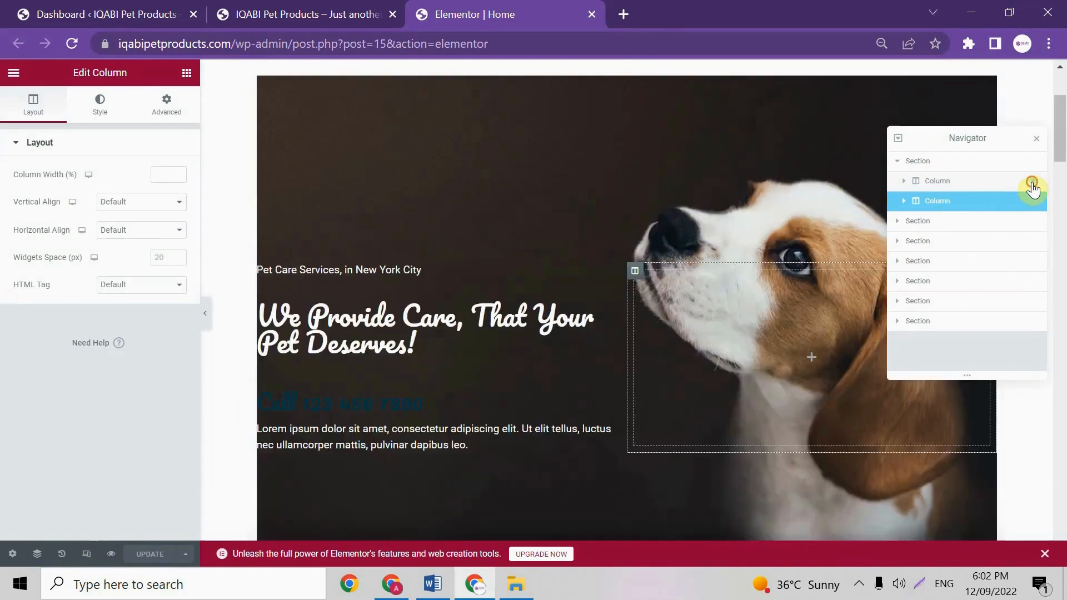
- Jump to the page's third and fifth sections through the Navigator and close it
left_click(918, 243)
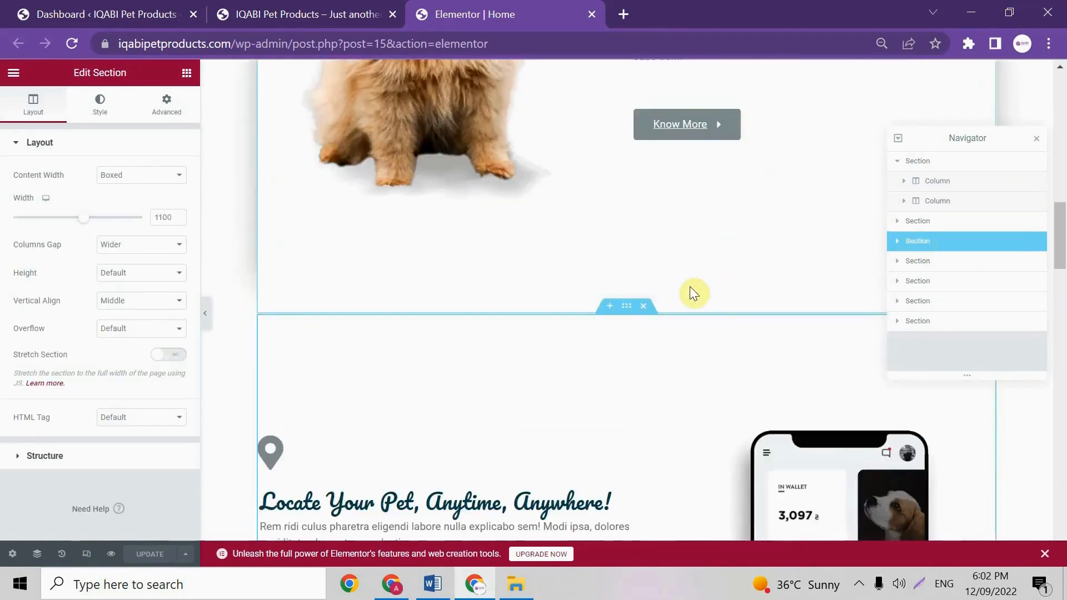
left_click(927, 283)
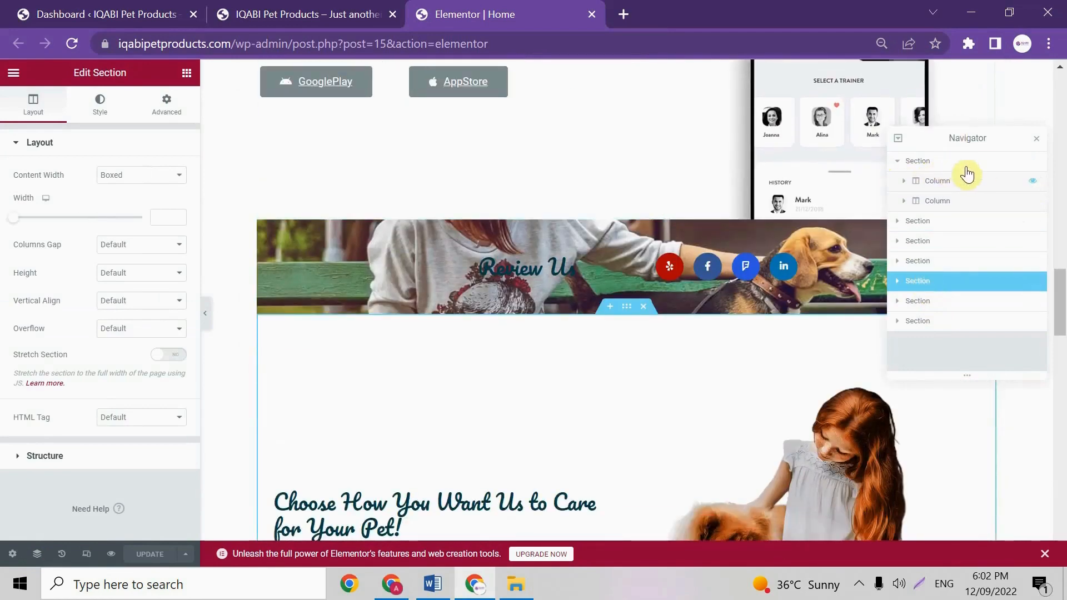
left_click(1037, 140)
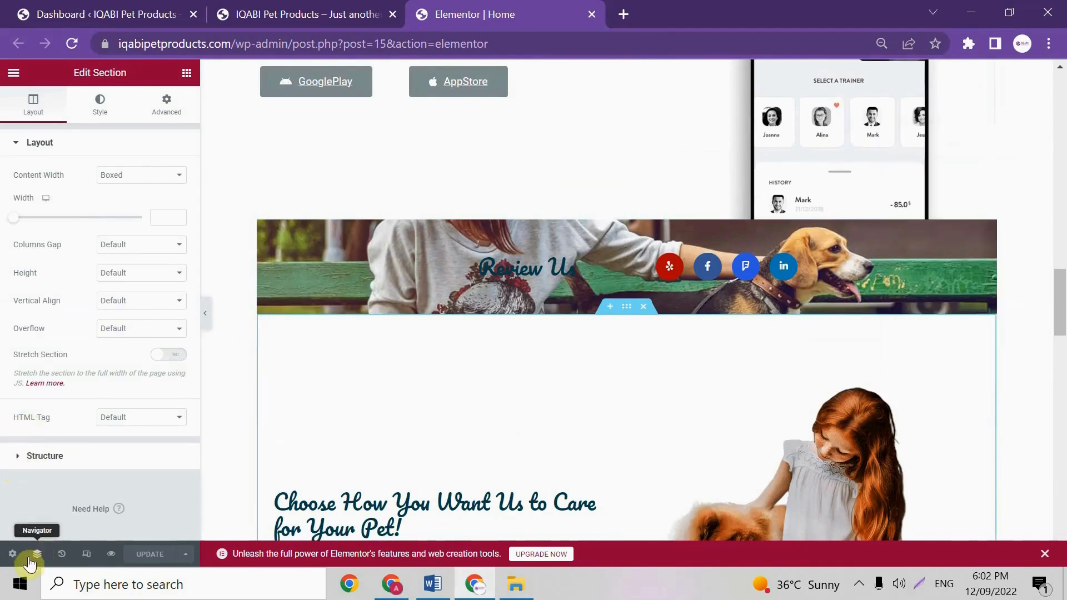
- Set the Home page's layout to Elementor Full Width in the page settings
scroll(345, 385, "up", 20)
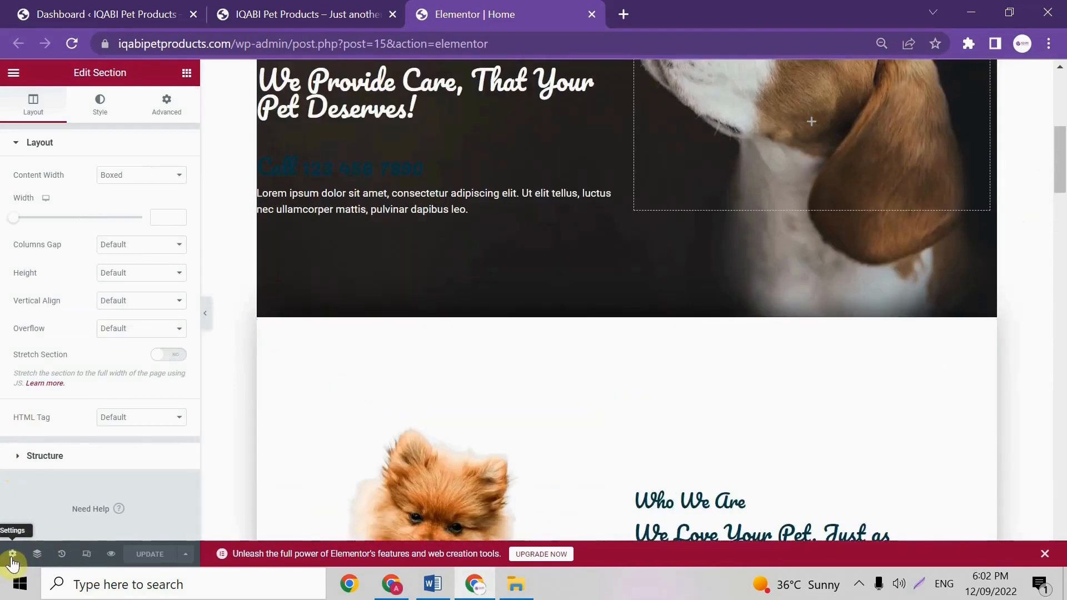
left_click(12, 554)
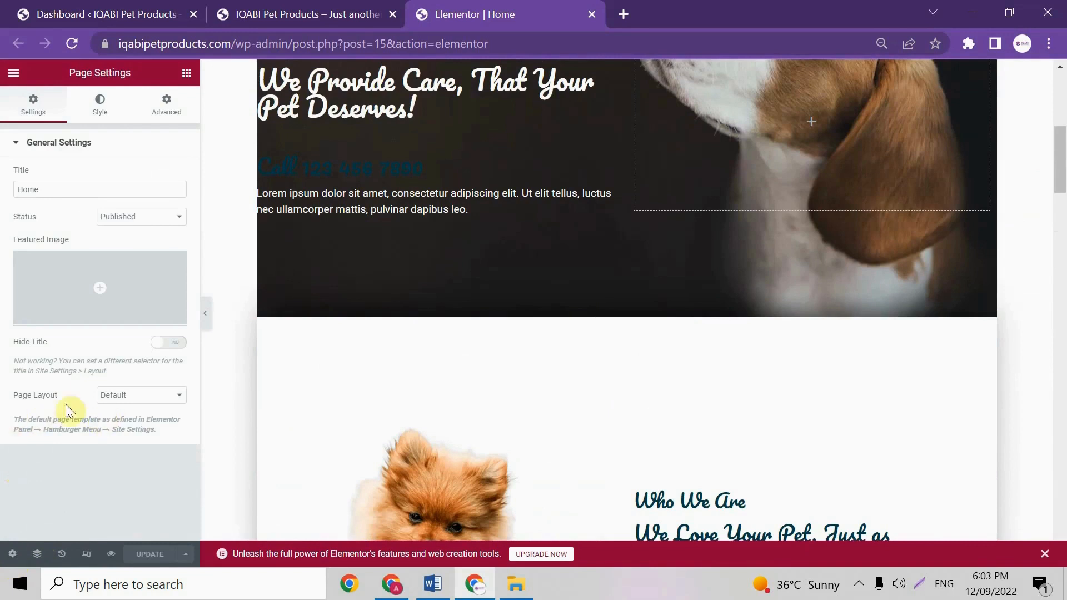
left_click(111, 396)
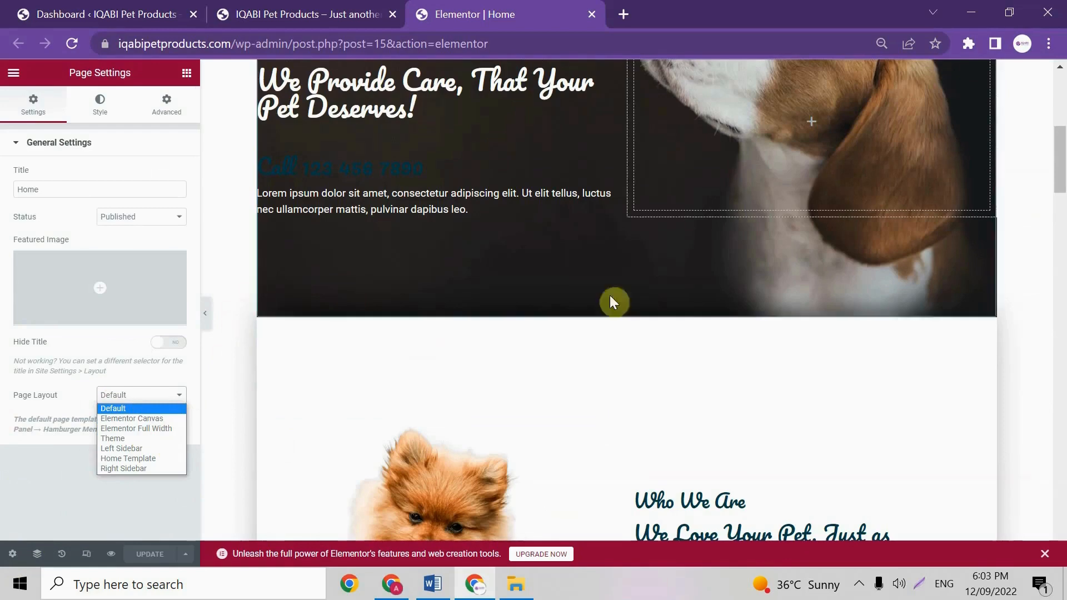
scroll(611, 301, "up", 8)
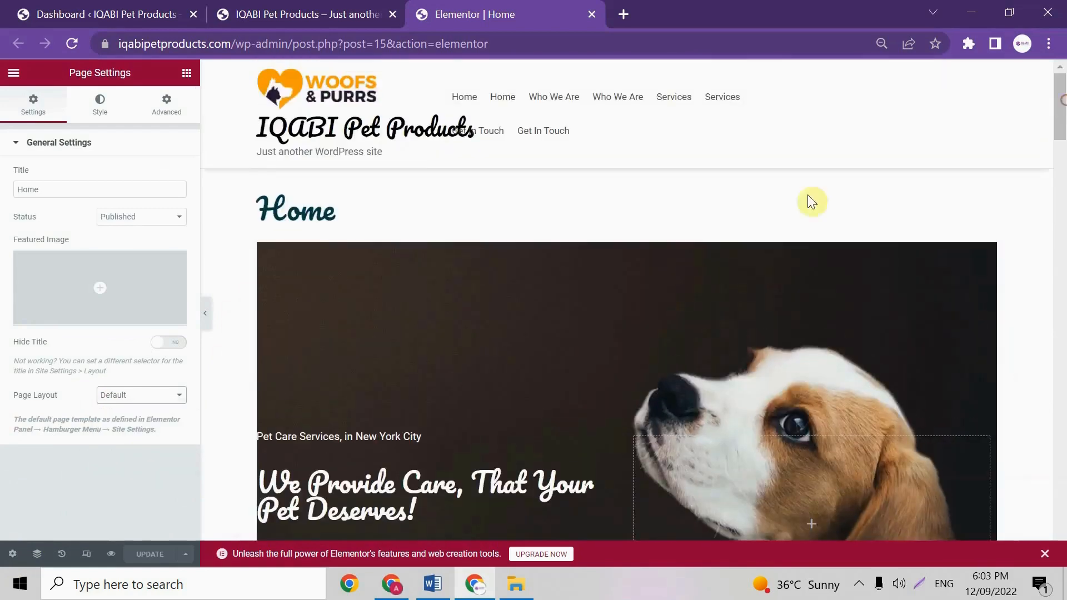
left_click(111, 394)
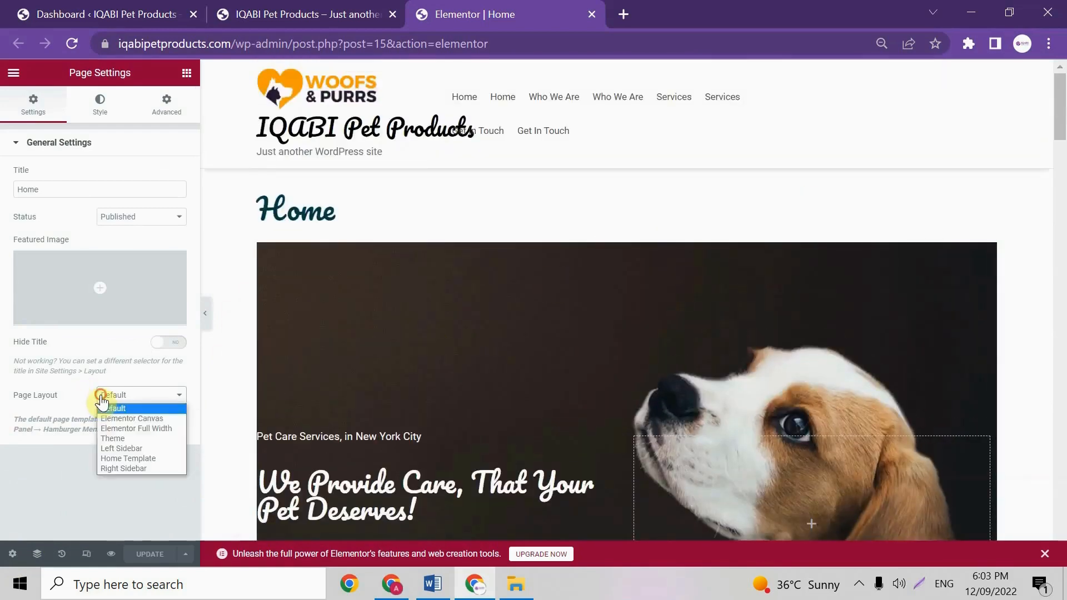
left_click(135, 428)
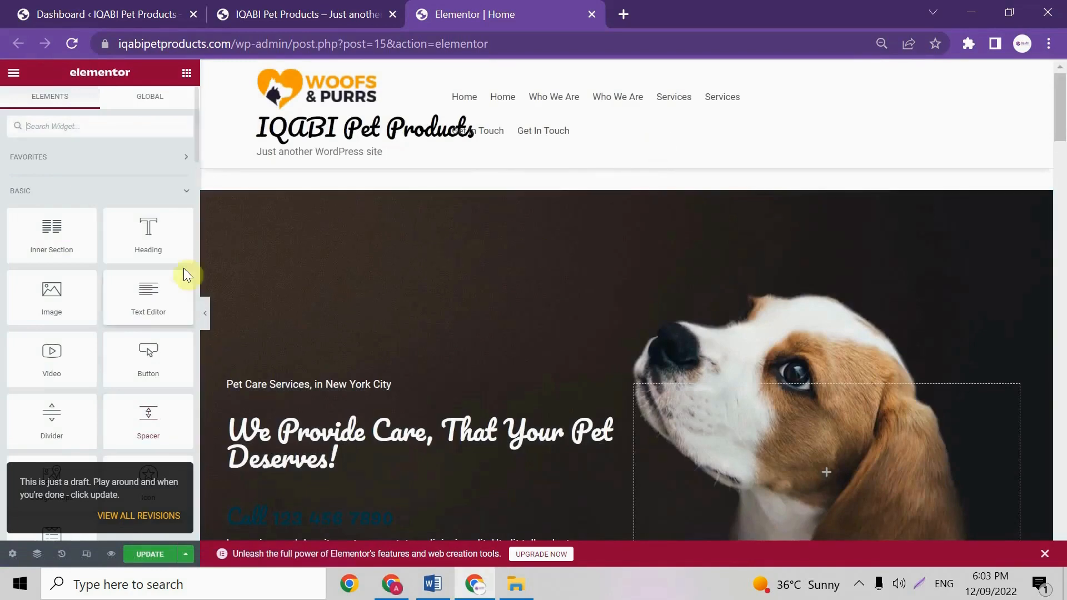
- Examine the Home page's layout with the editing panel collapsed, and restore the panel
left_click(207, 309)
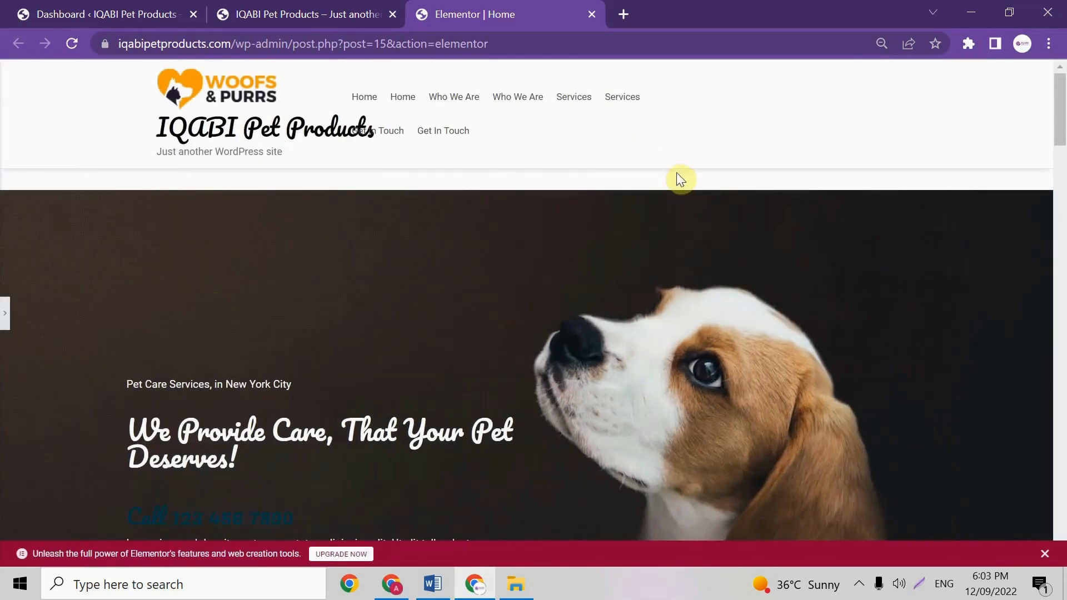
left_click_drag(1060, 83, 1064, 232)
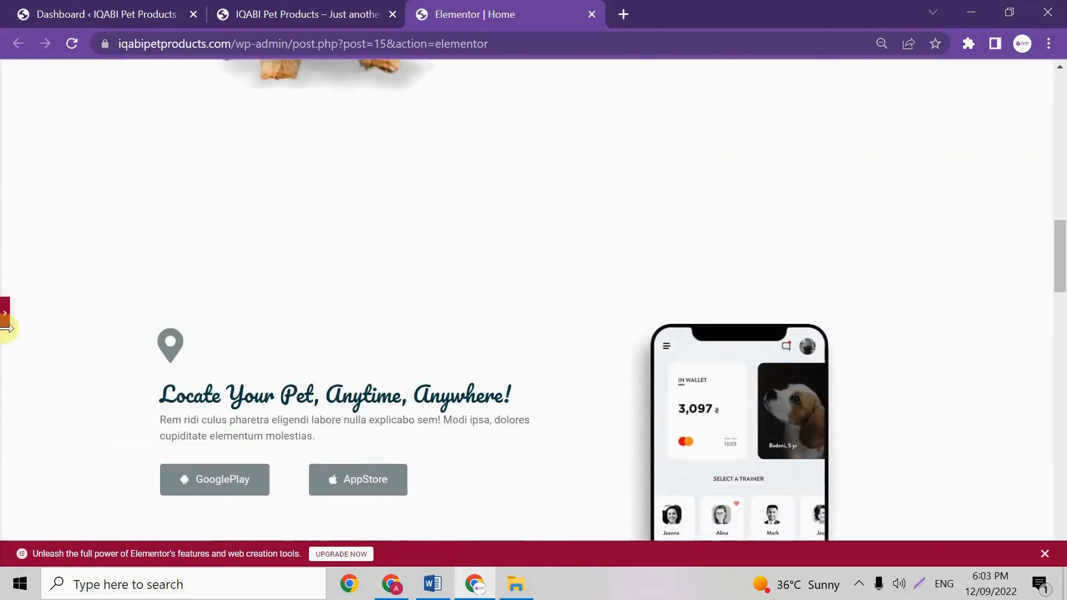
left_click(5, 312)
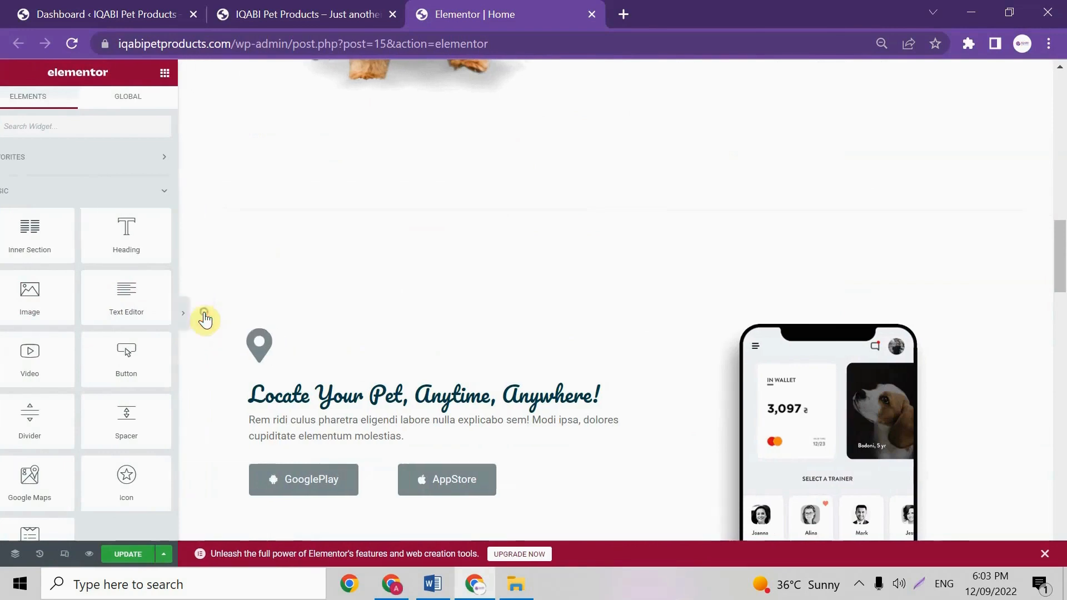
left_click(205, 319)
left_click_drag(1062, 302, 1062, 103)
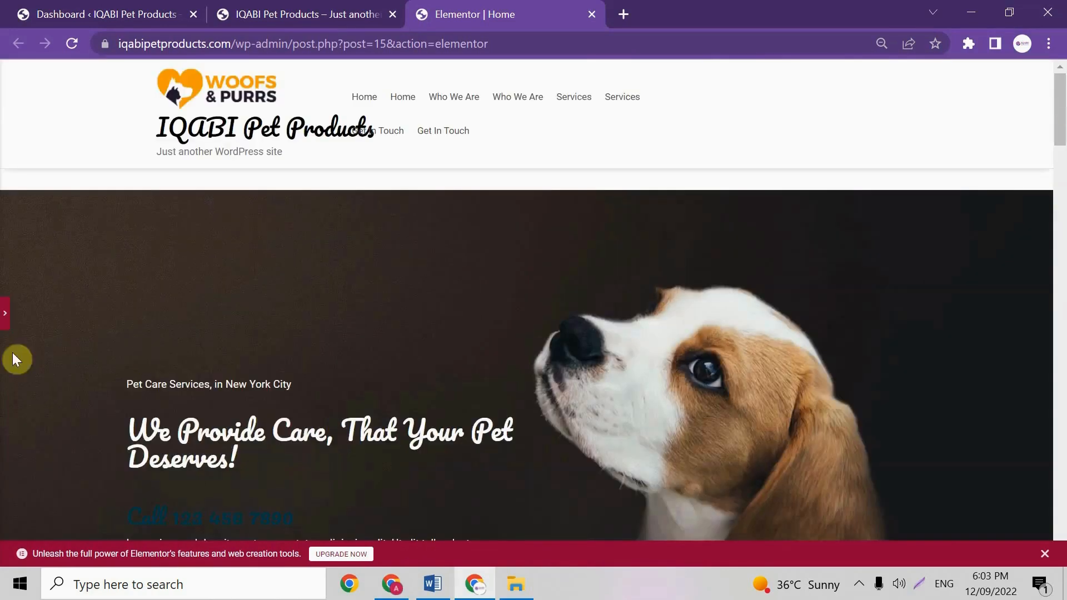
left_click(5, 313)
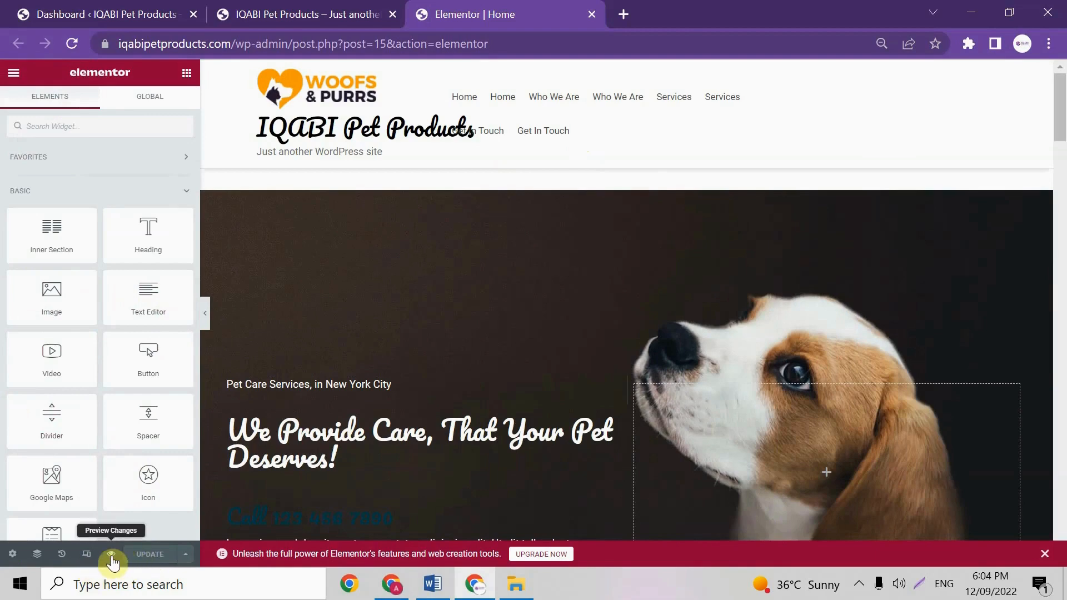
- Preview the changed Home page in a new tab and look over its hero section
left_click(111, 556)
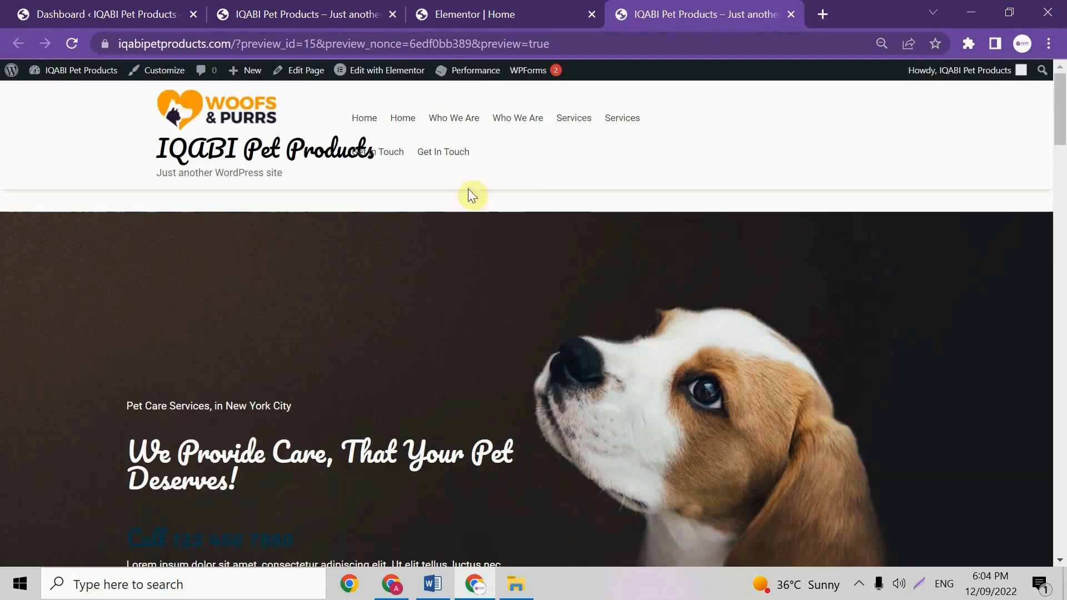
mouse_move(481, 82)
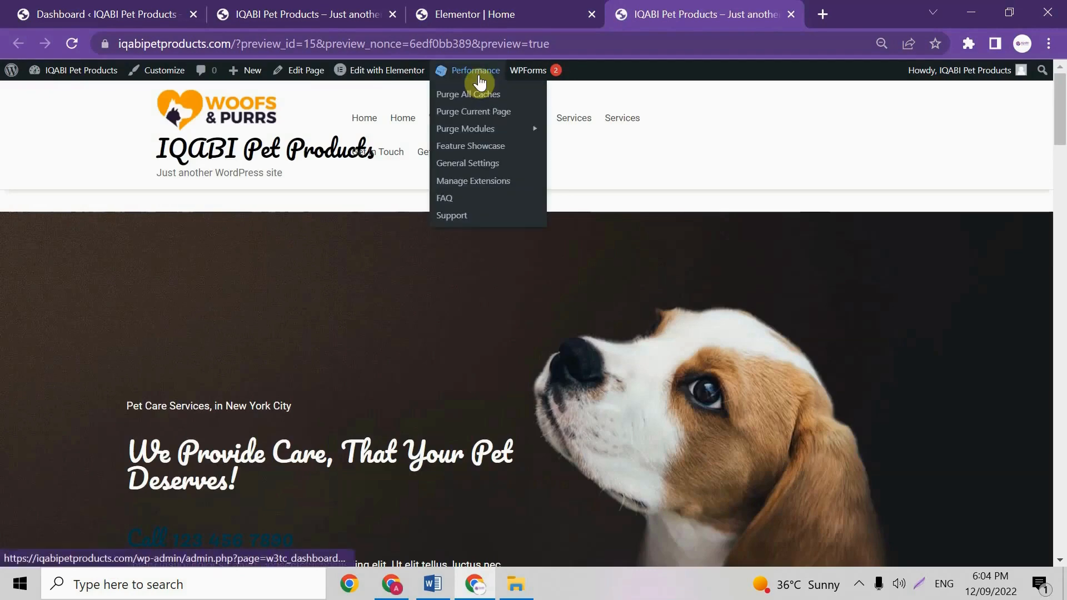
scroll(416, 272, "down", 3)
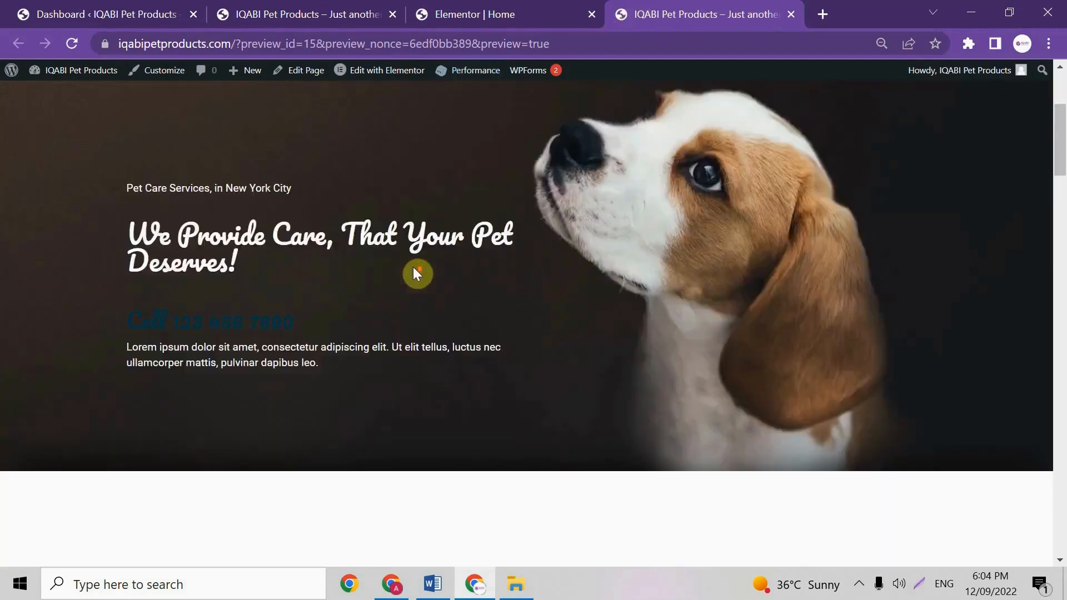
- Look through the rest of the Home page preview and reload the live site to check its new layout
scroll(417, 272, "down", 20)
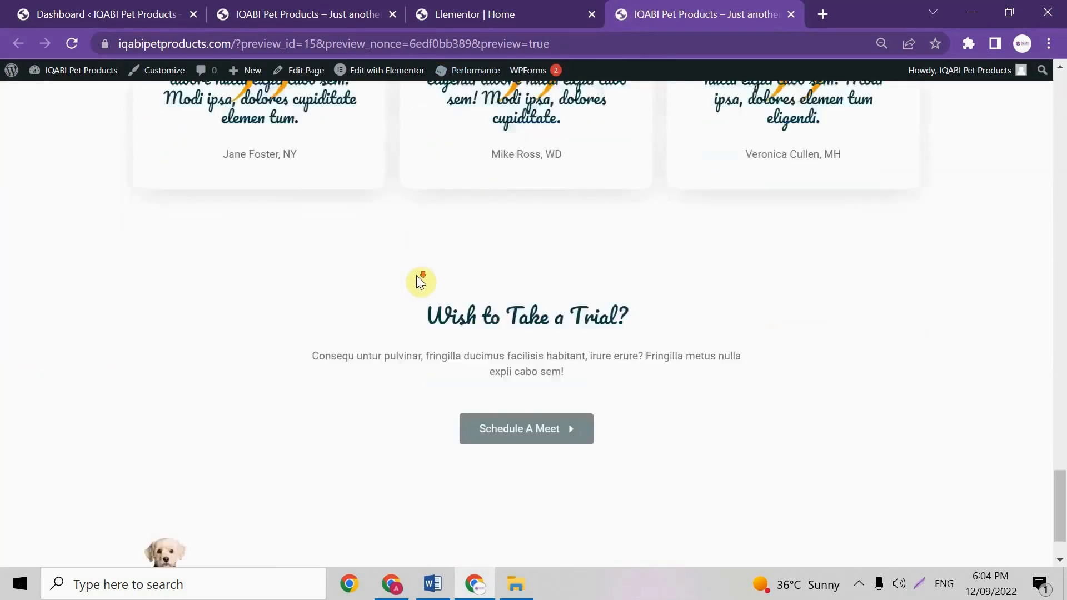
left_click(331, 13)
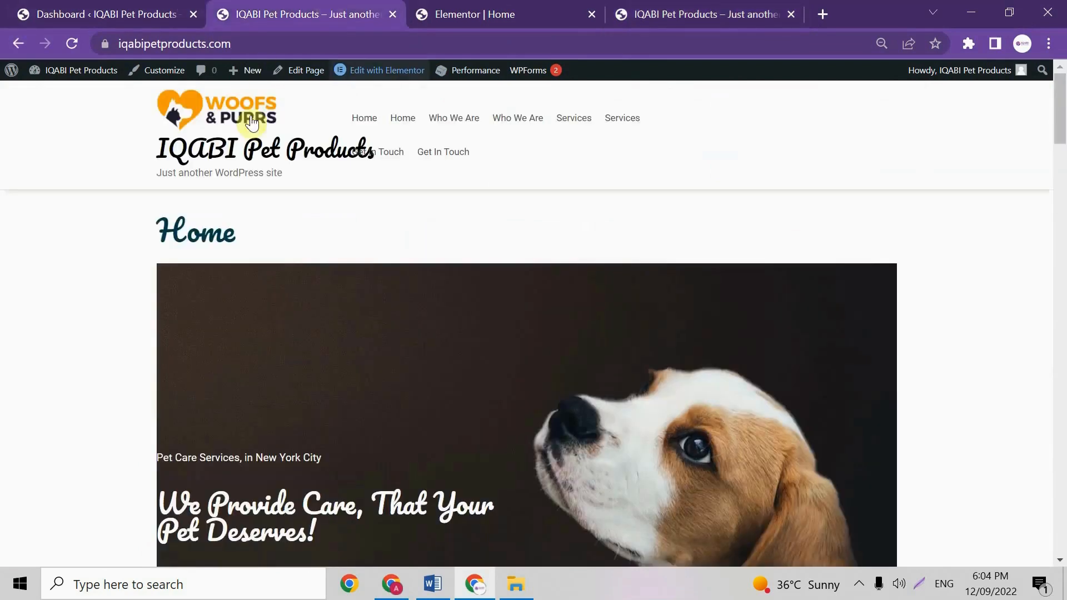
left_click(72, 44)
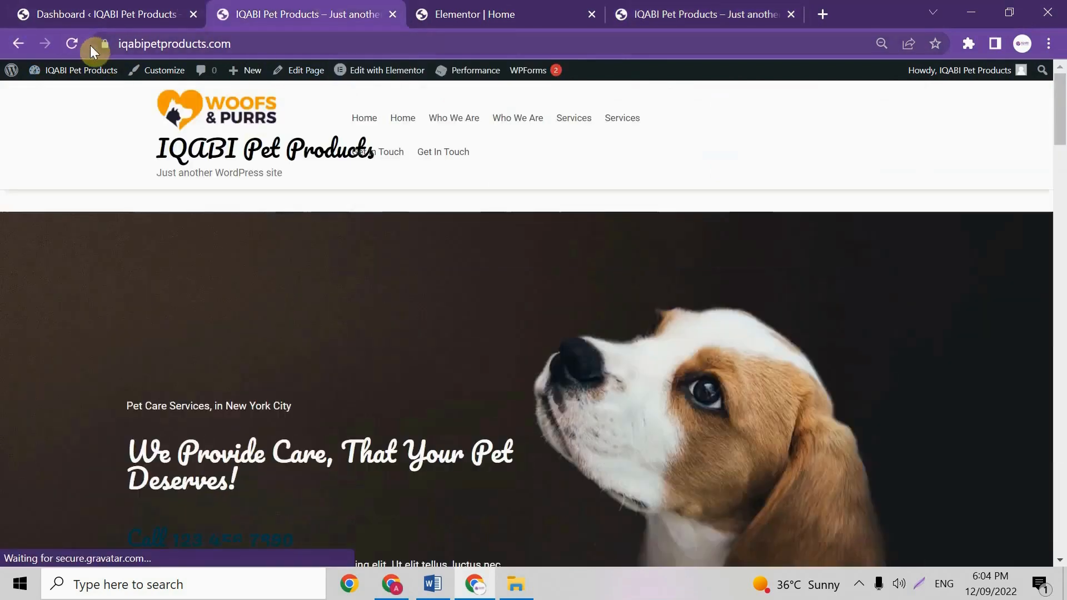
mouse_move(1060, 123)
left_mouse_down()
mouse_move(1058, 489)
mouse_move(1062, 108)
left_mouse_up()
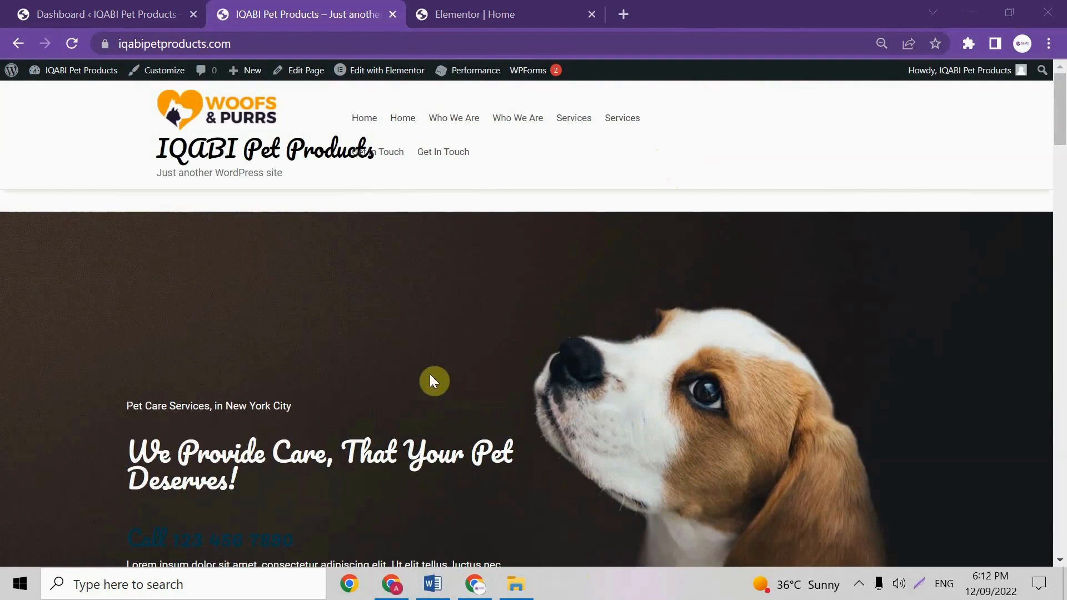
- Open the site's Customizer in a new tab and close the Elementor editor tab
middle_click(165, 72)
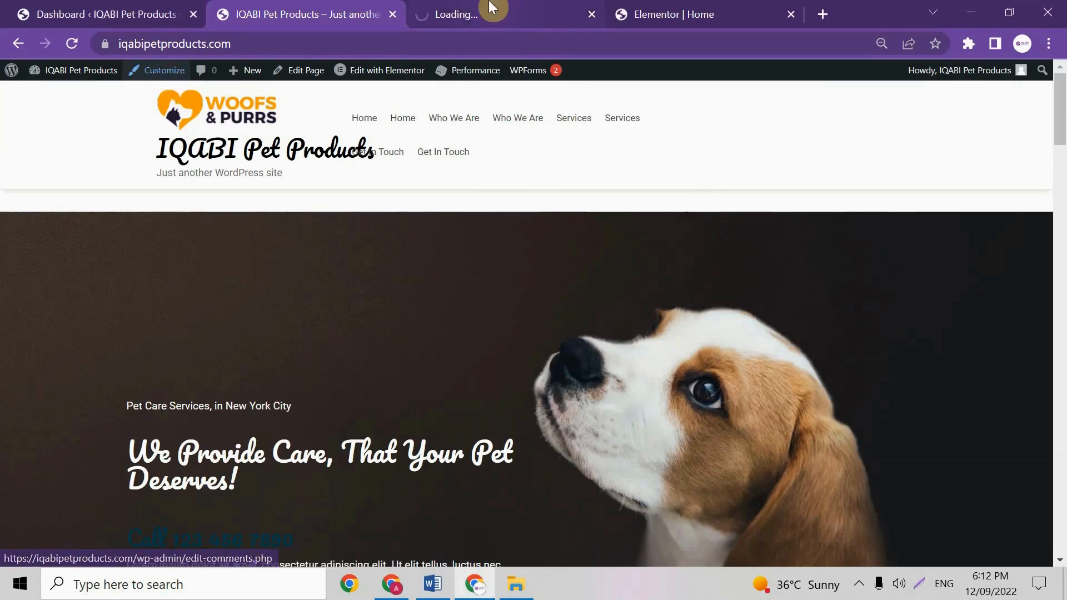
left_click(495, 7)
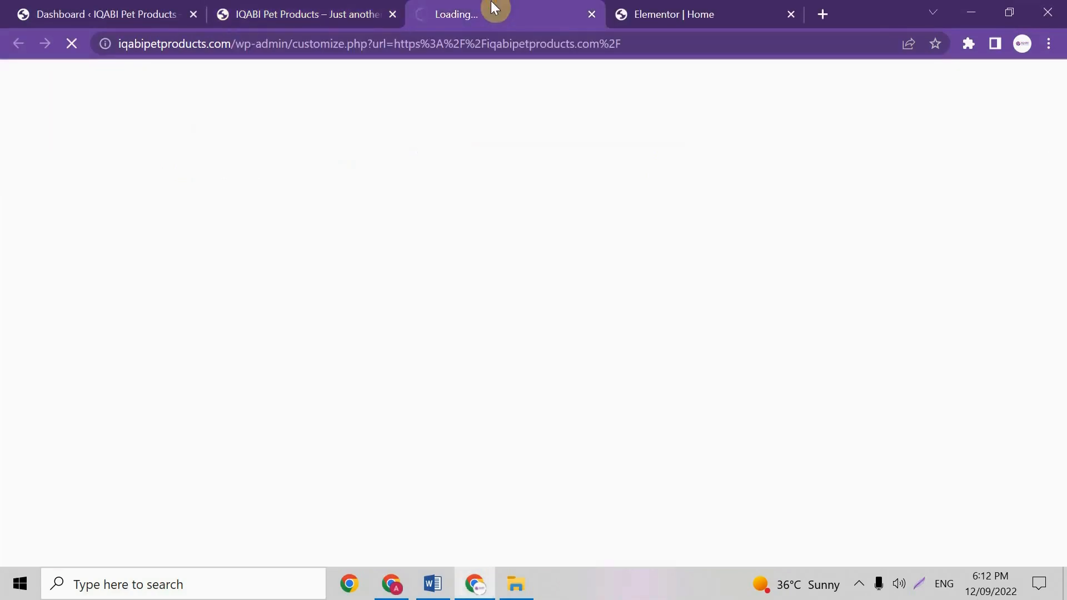
left_click(696, 7)
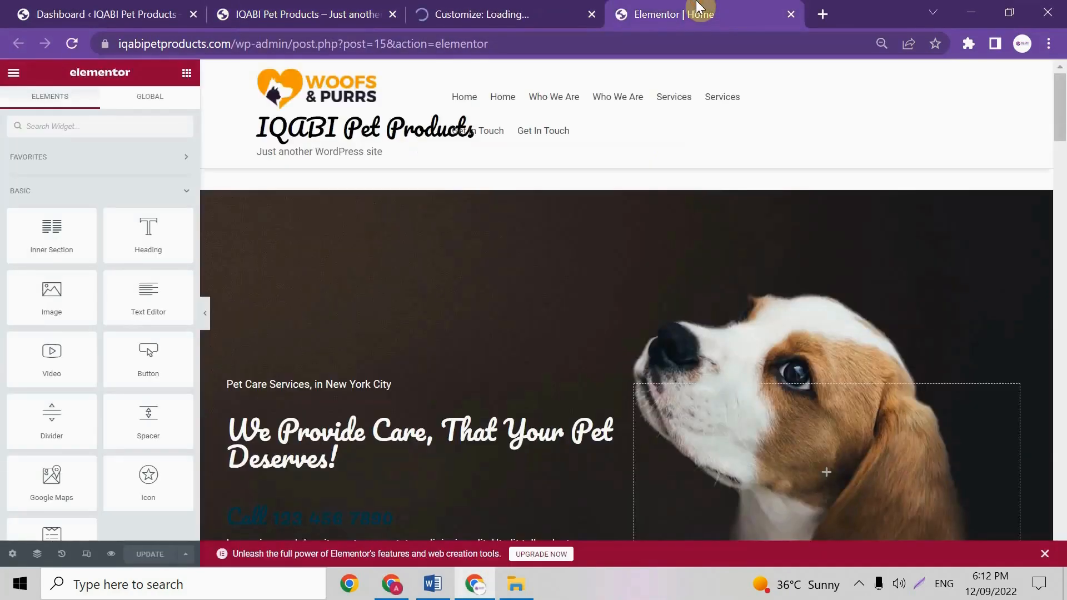
left_click(792, 15)
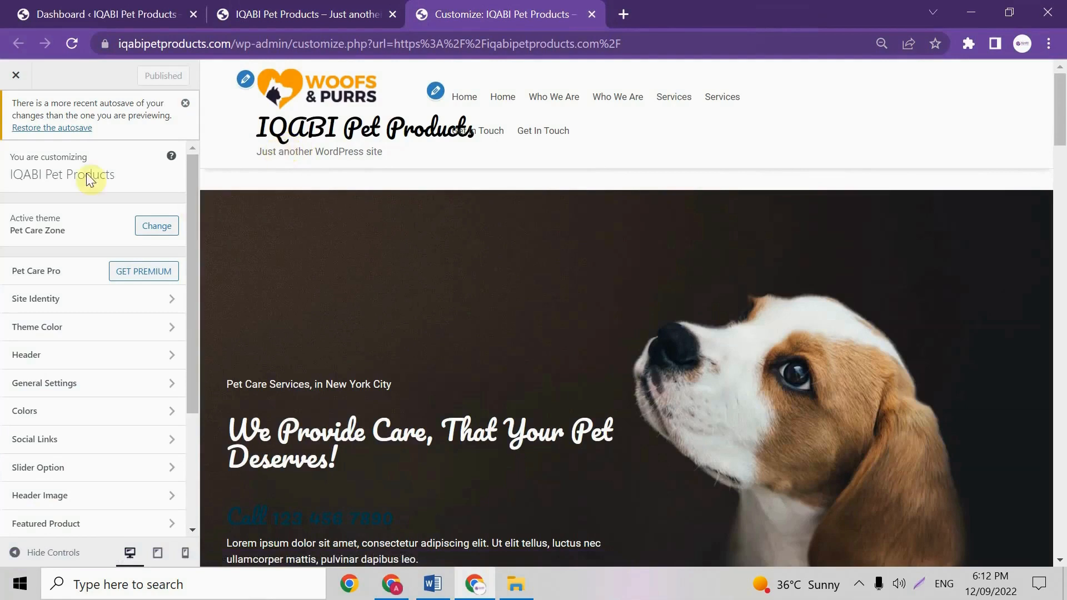
- Replace the logo in Site Identity by uploading the IQABI pet WaterMark-01 image and accepting its default crop
scroll(57, 250, "down", 1)
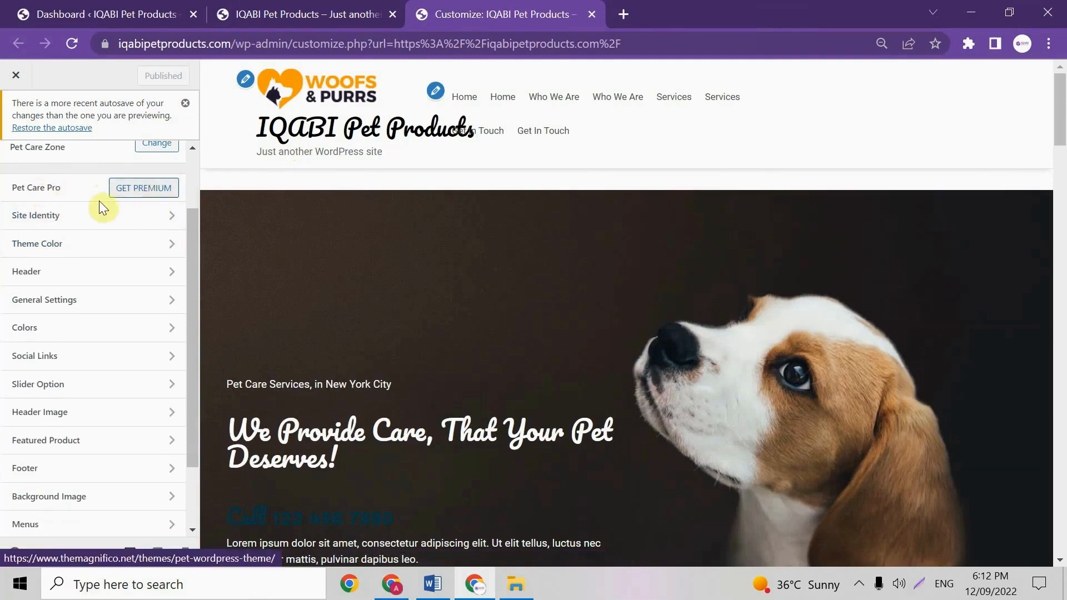
left_click(49, 222)
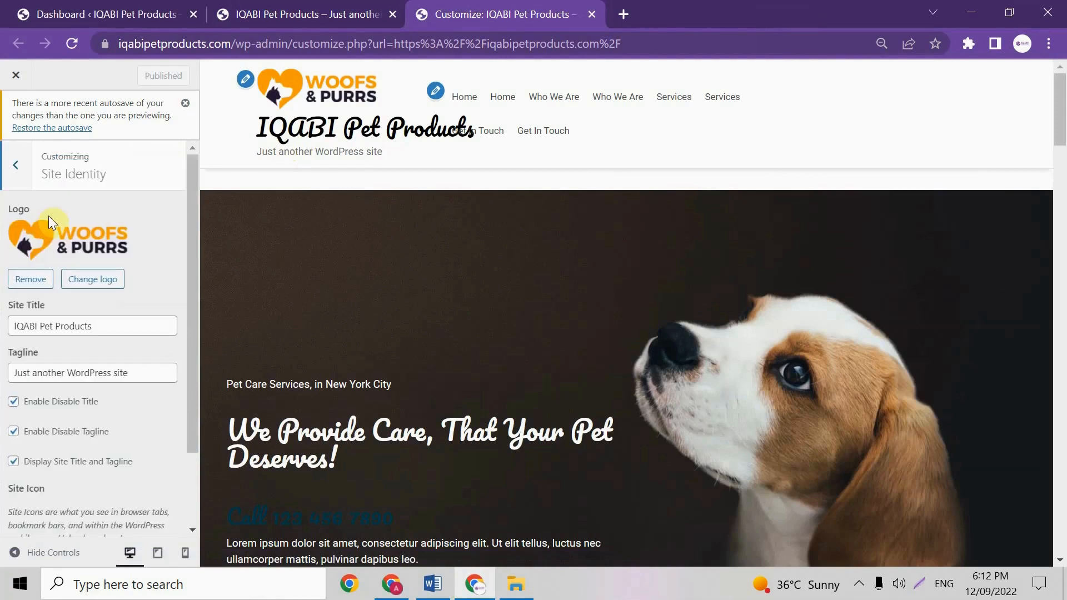
left_click(101, 284)
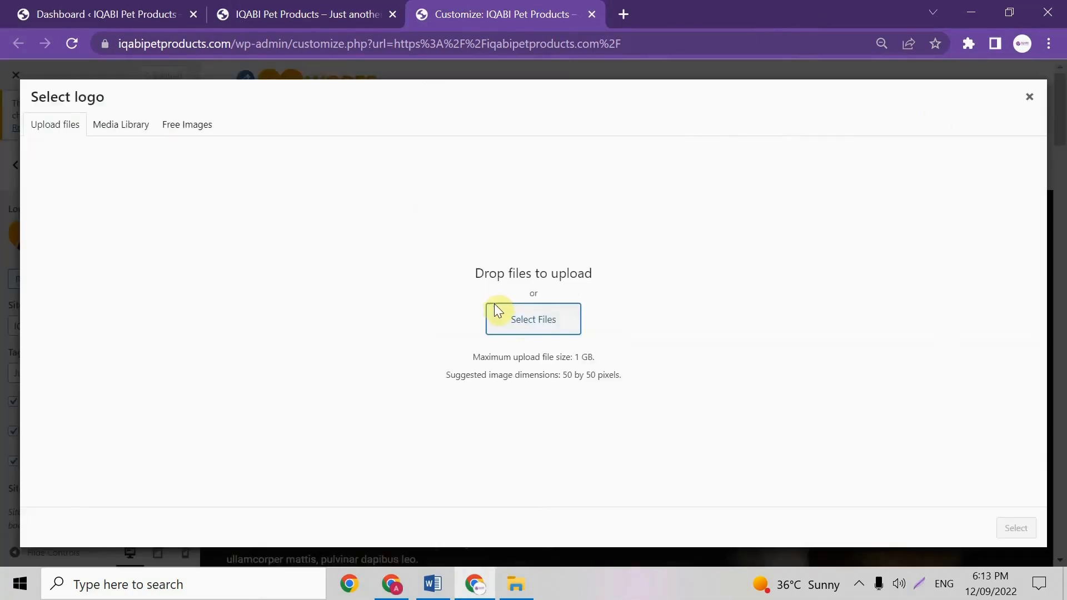
left_click(506, 330)
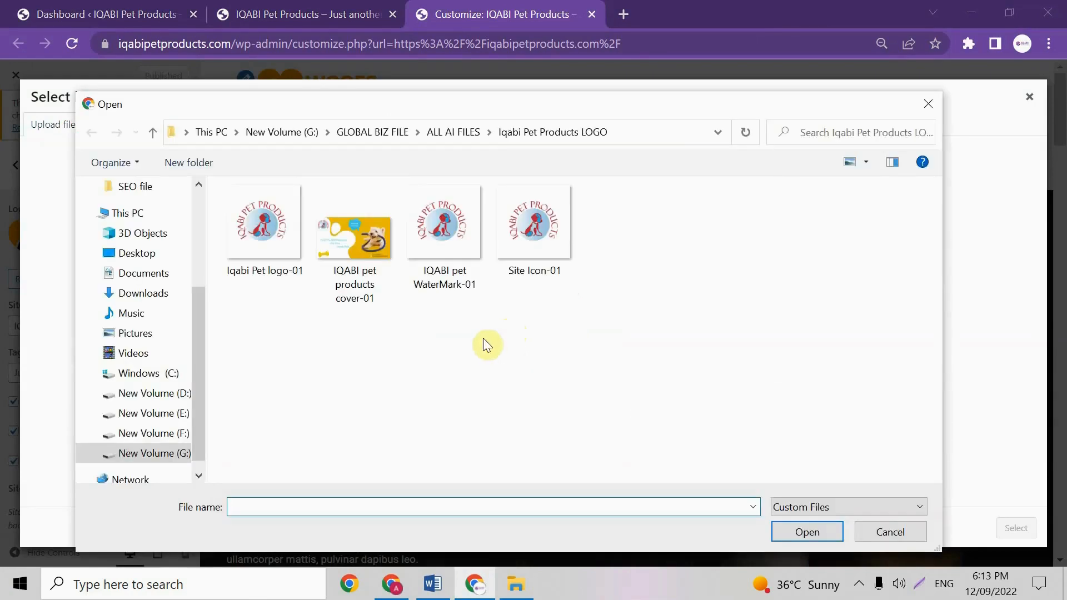
left_click(467, 256)
left_click(824, 534)
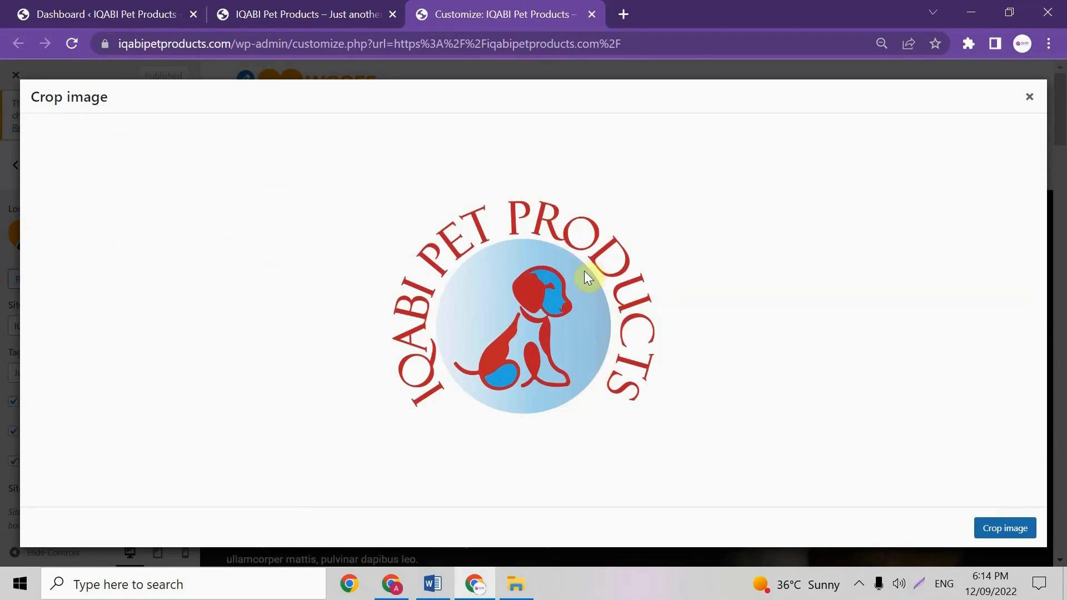
left_click(996, 531)
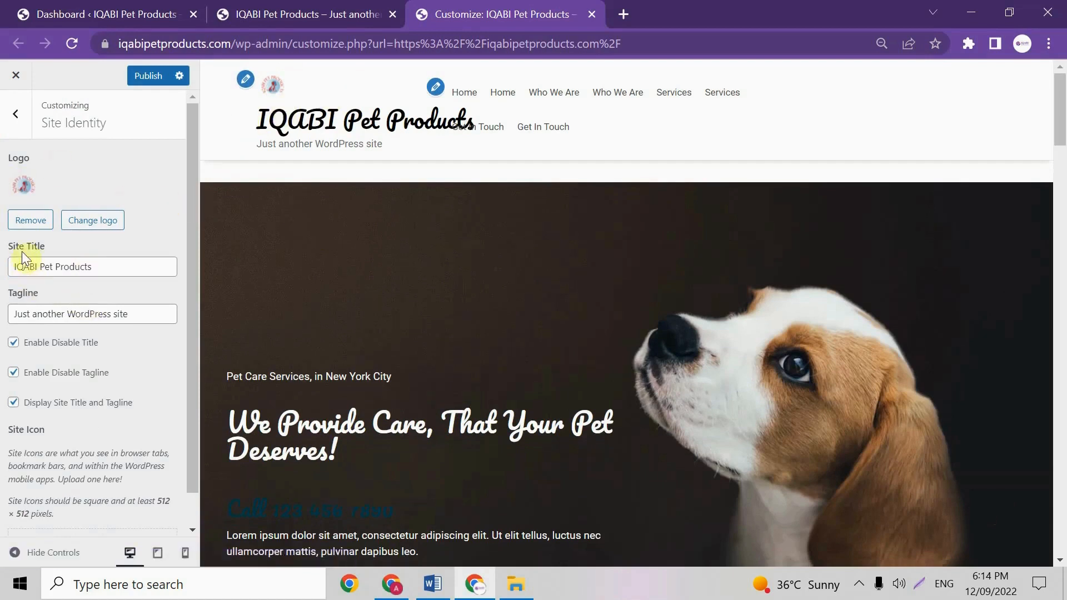
- Set the site tagline to "Pet Products & Accessories" and disable the tagline's display in the header
triple_click(92, 312)
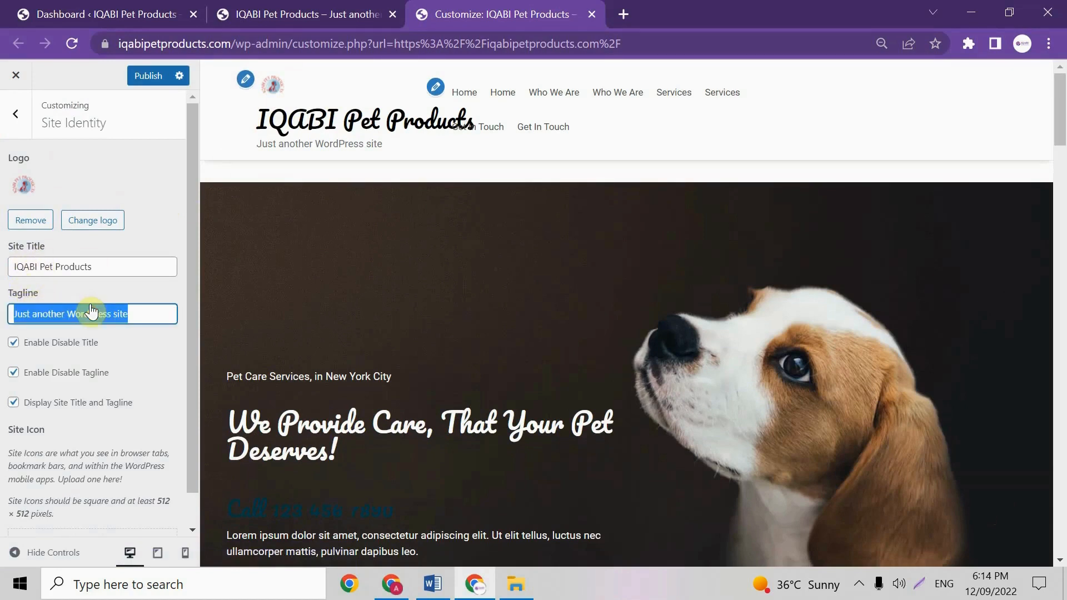
type("Pet Products & Accessories")
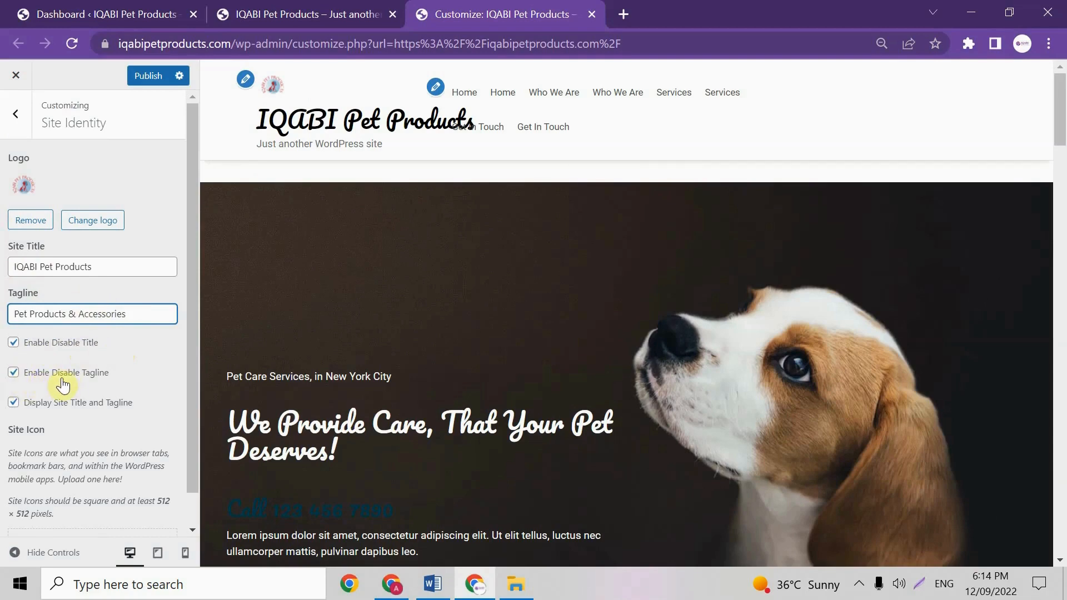
left_click(14, 375)
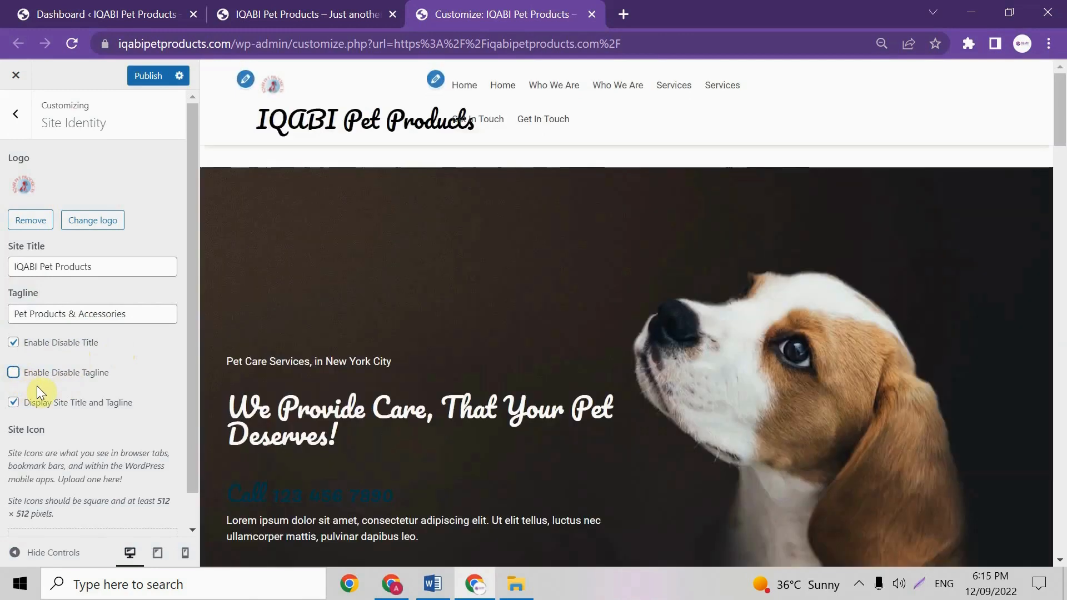
- Upload the Site Icon-01 image as the site icon, accept its default crop, and check the icon preview
scroll(37, 386, "down", 1)
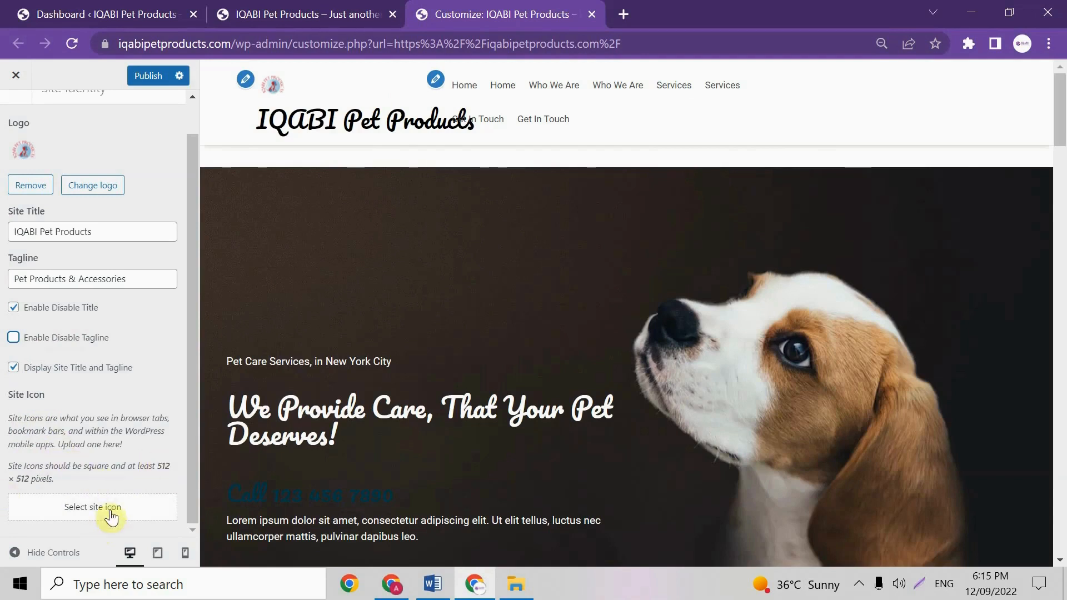
left_click(93, 506)
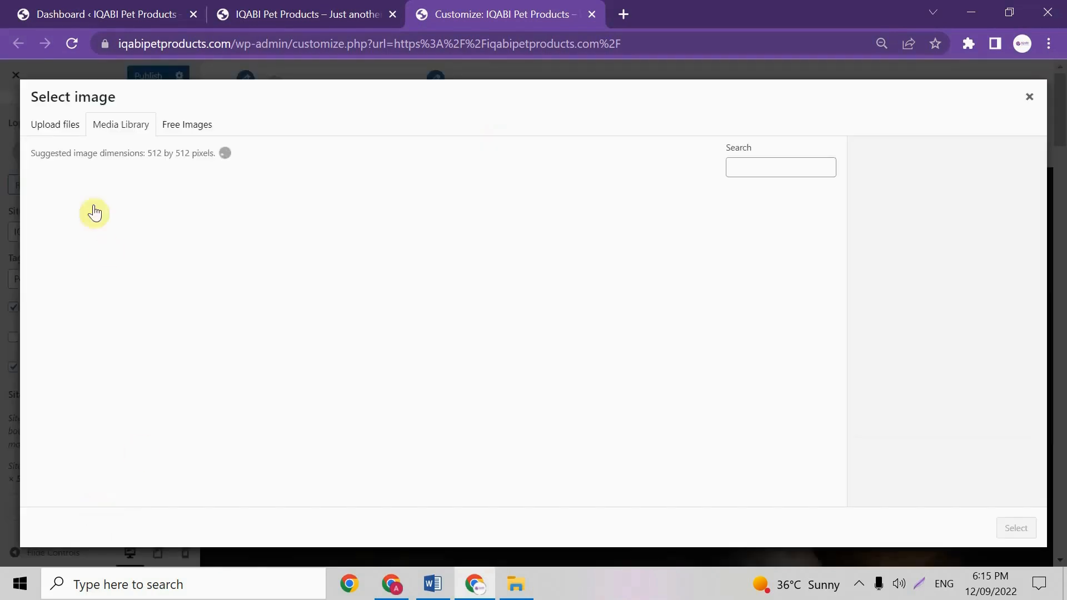
left_click(65, 127)
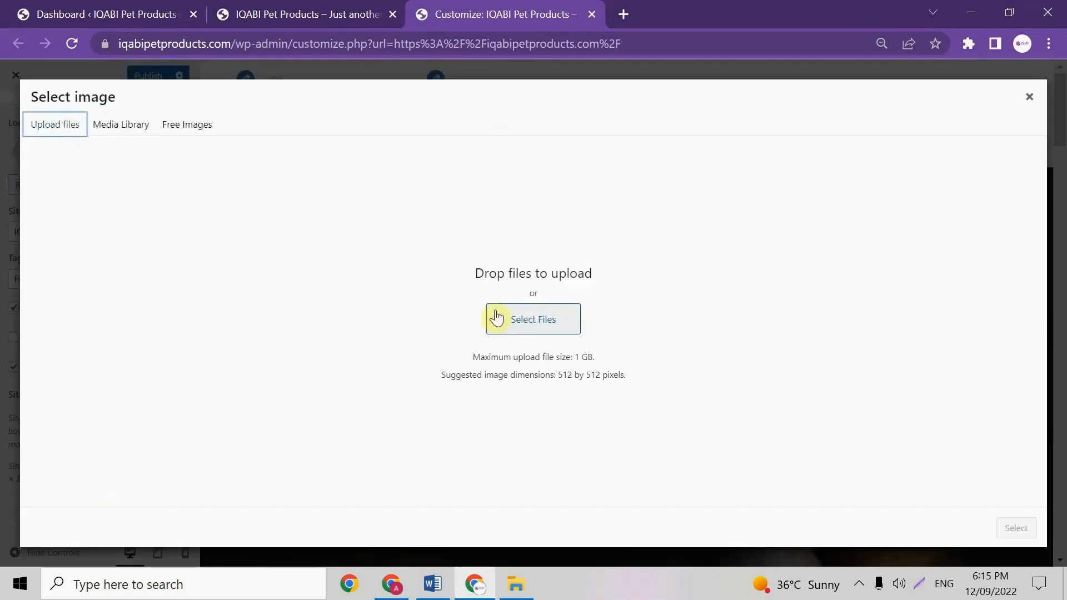
left_click(515, 314)
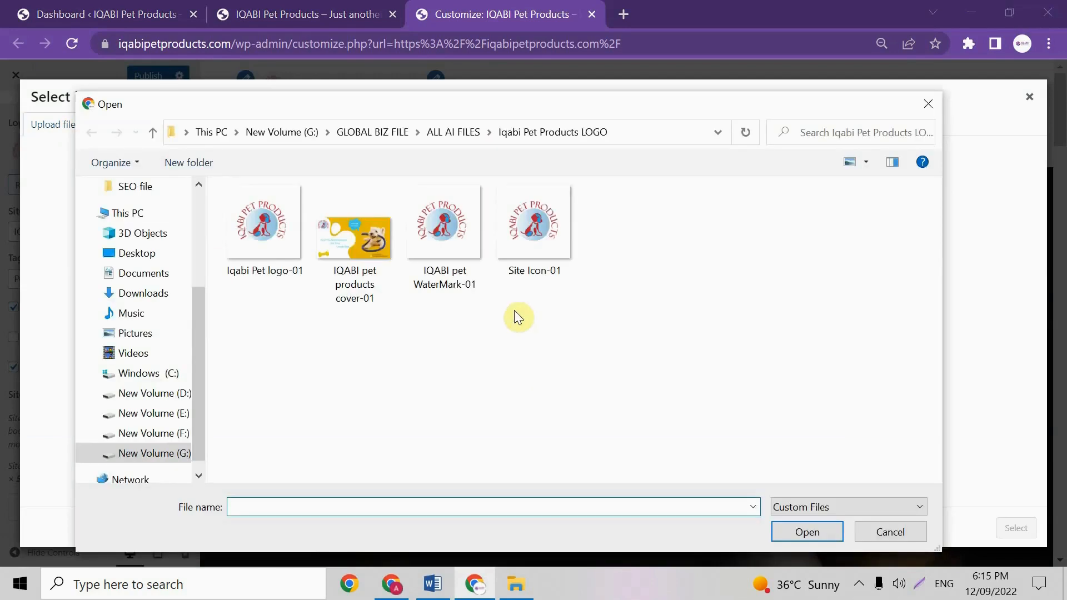
left_click(528, 200)
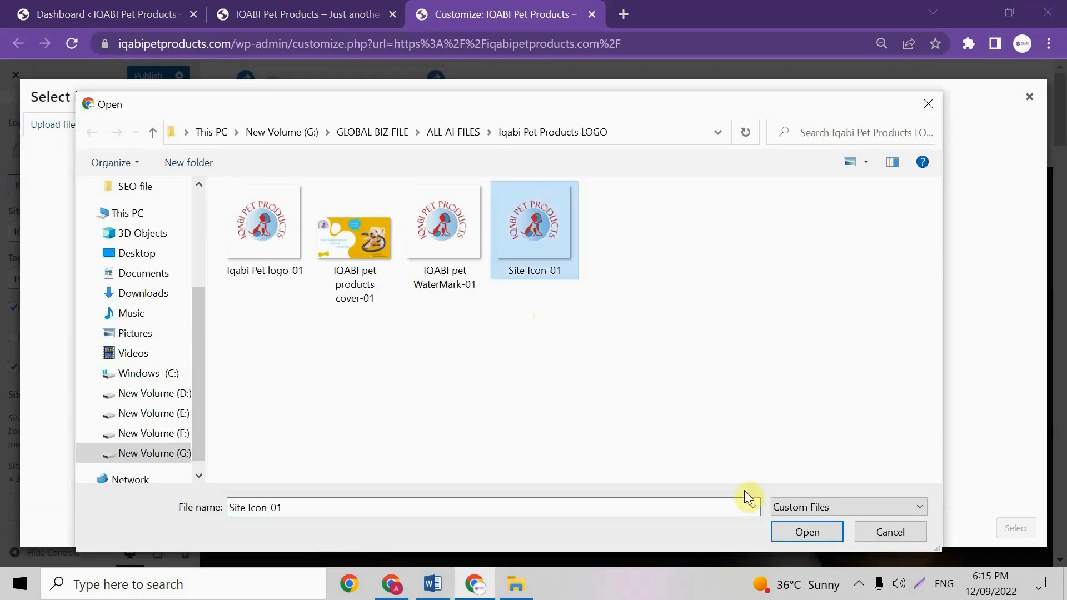
left_click(787, 532)
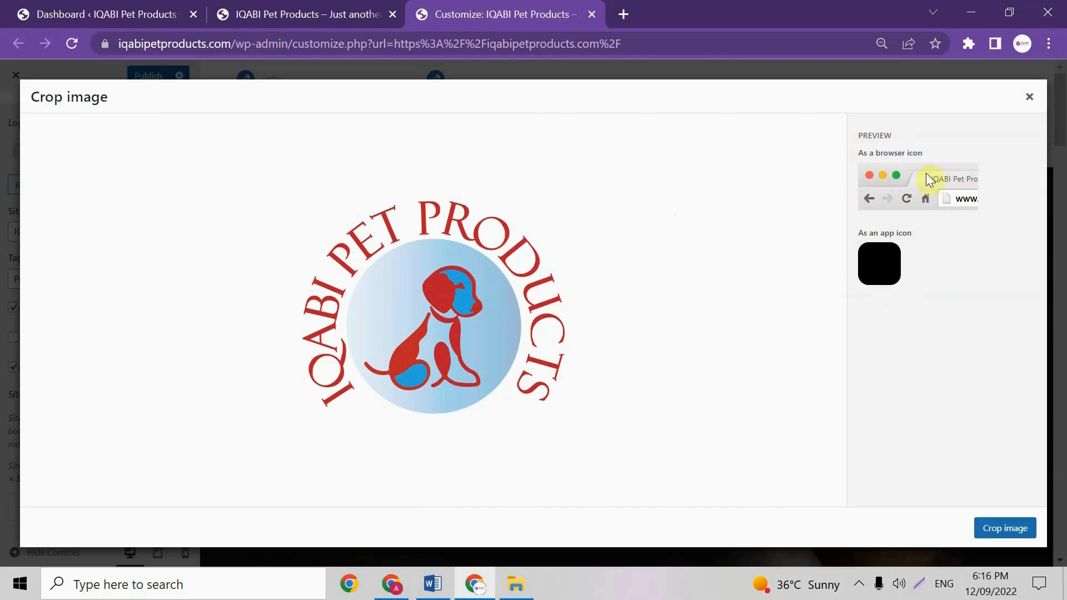
left_click(1009, 529)
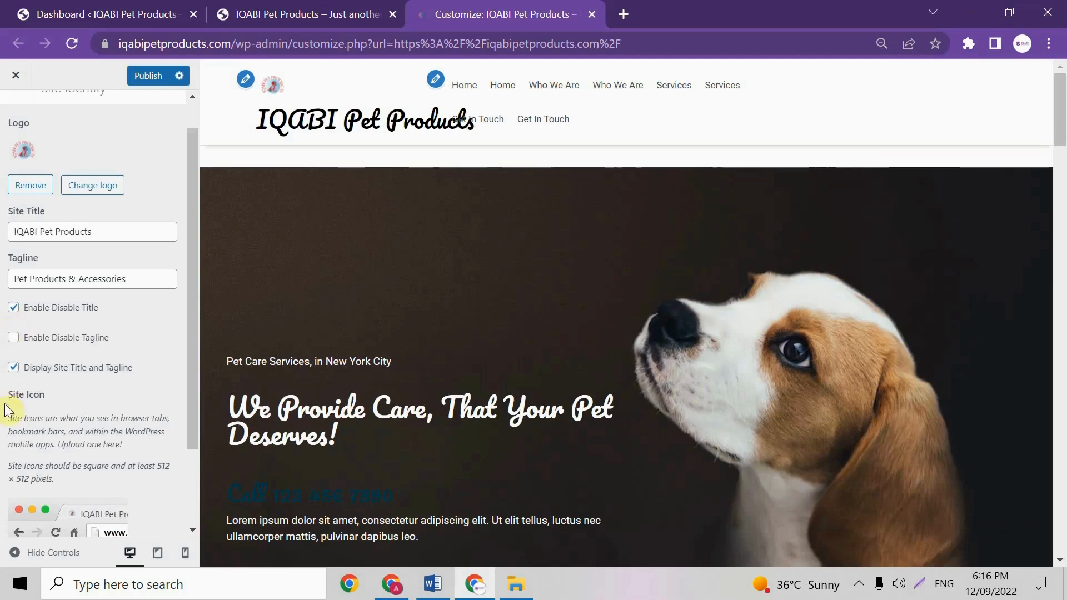
scroll(22, 468, "down", 2)
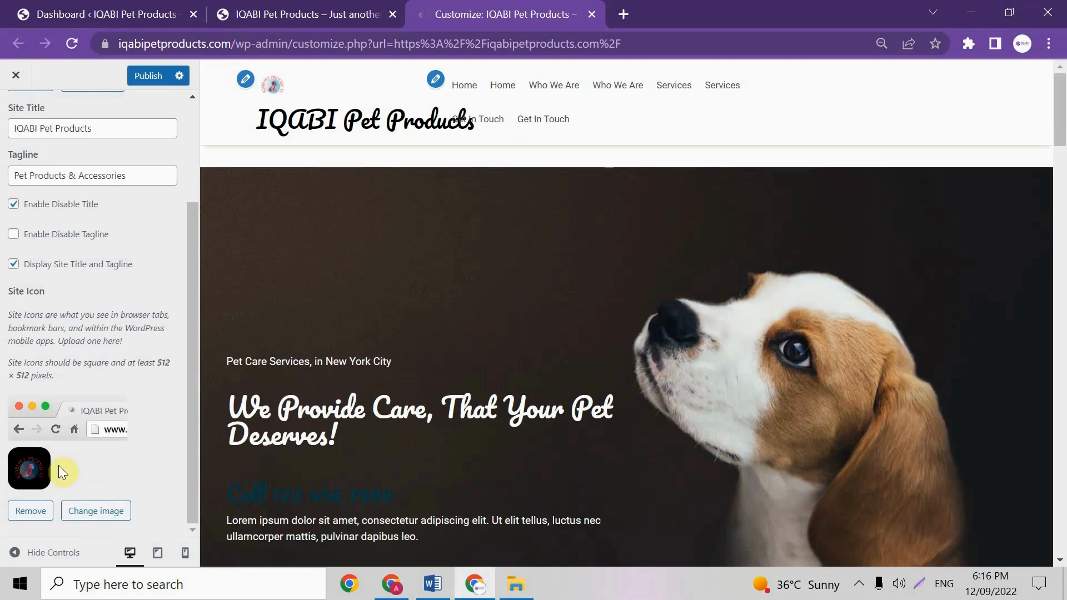
- Preview the page at tablet and mobile sizes, looking through its sections, and return to the desktop view
left_click(161, 555)
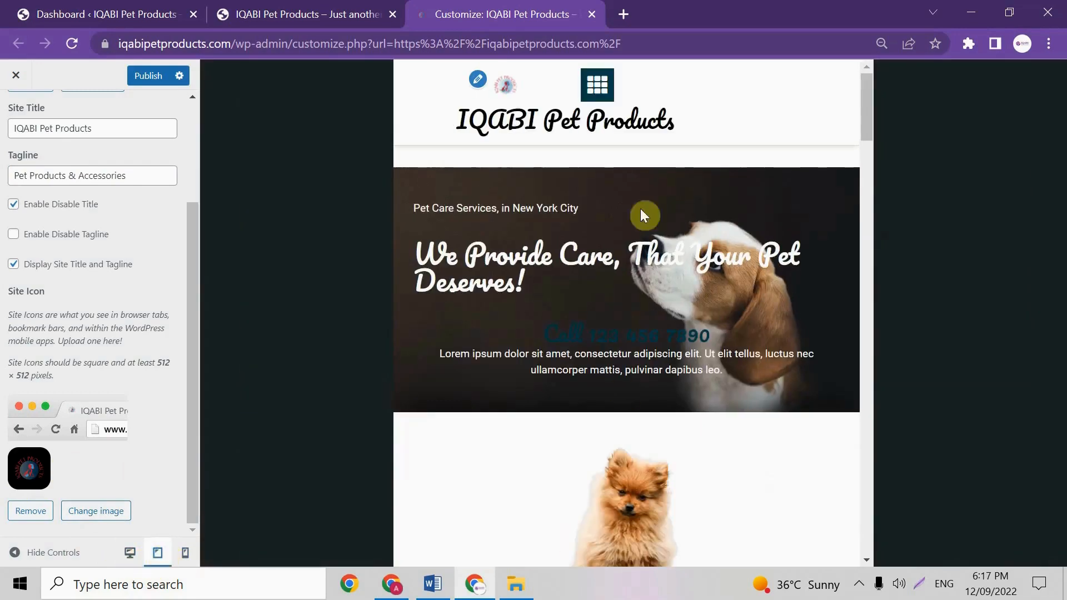
scroll(480, 297, "down", 5)
scroll(476, 293, "down", 5)
scroll(475, 294, "up", 10)
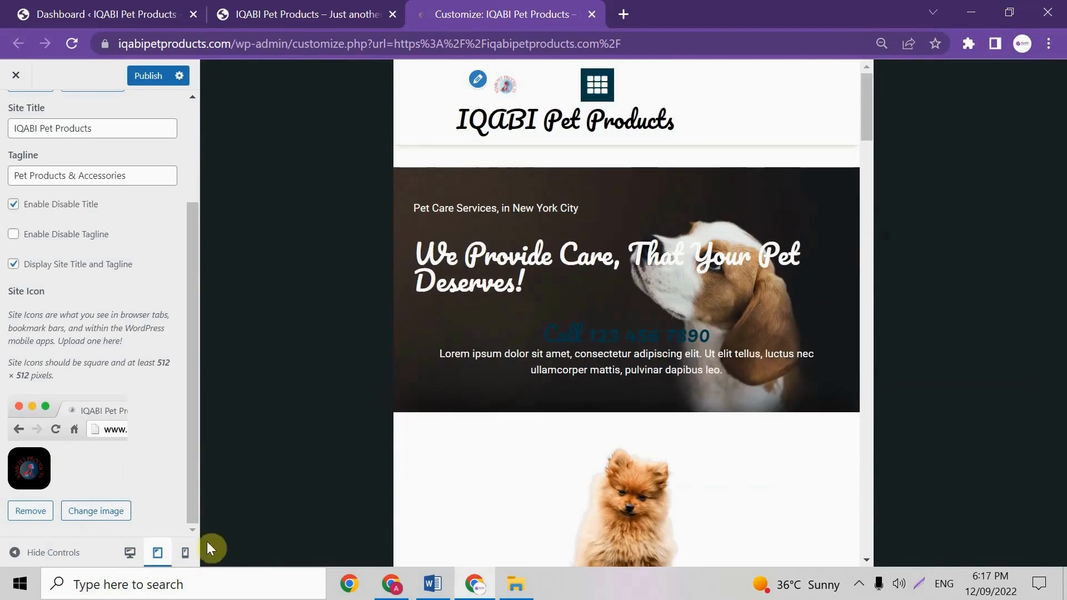
left_click(188, 553)
scroll(572, 325, "down", 15)
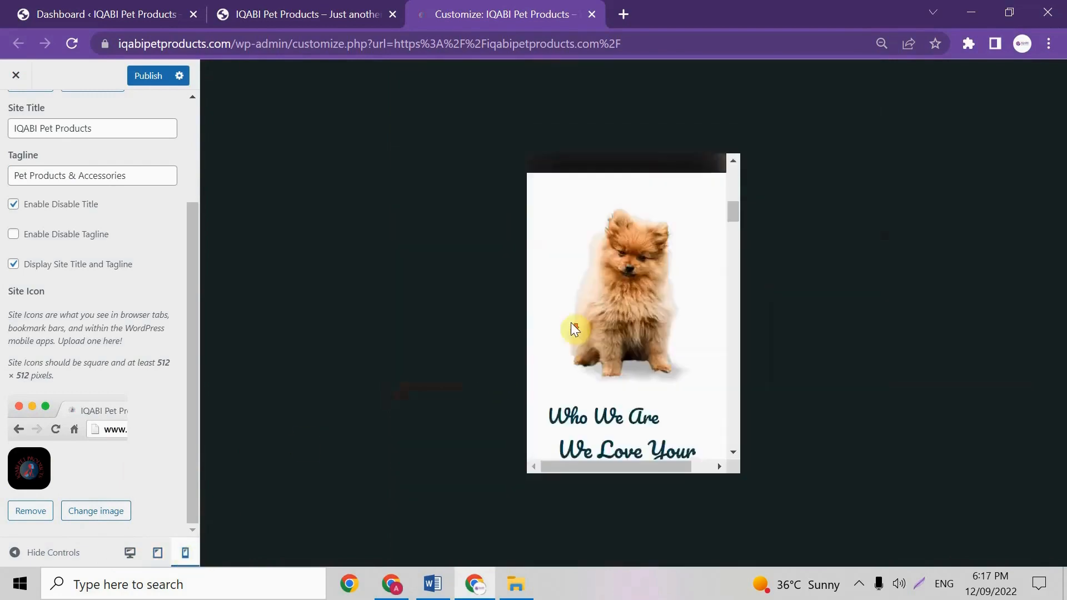
scroll(575, 328, "down", 10)
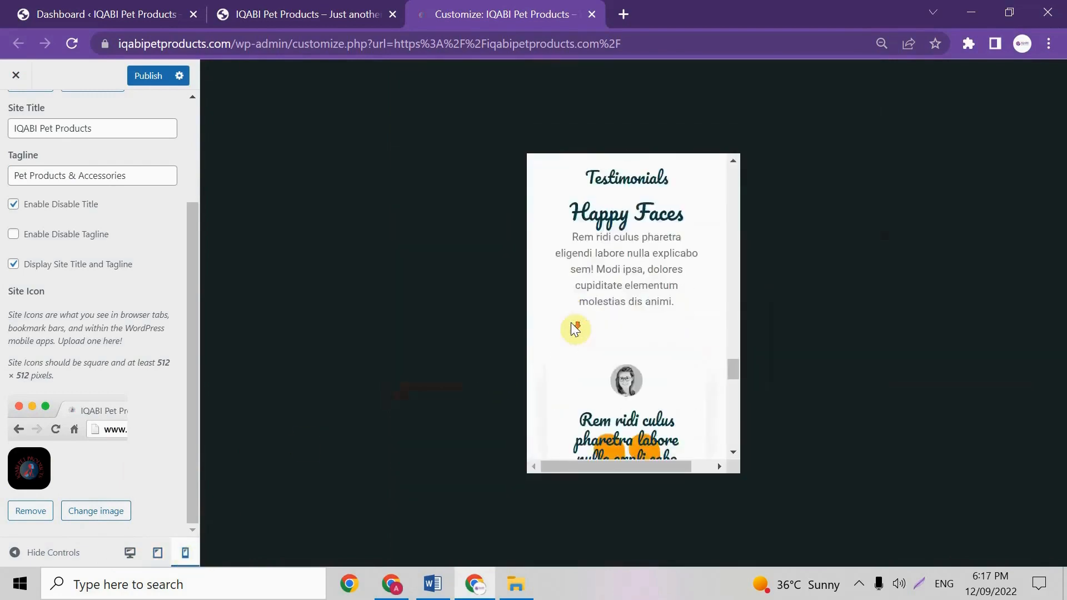
left_click(157, 553)
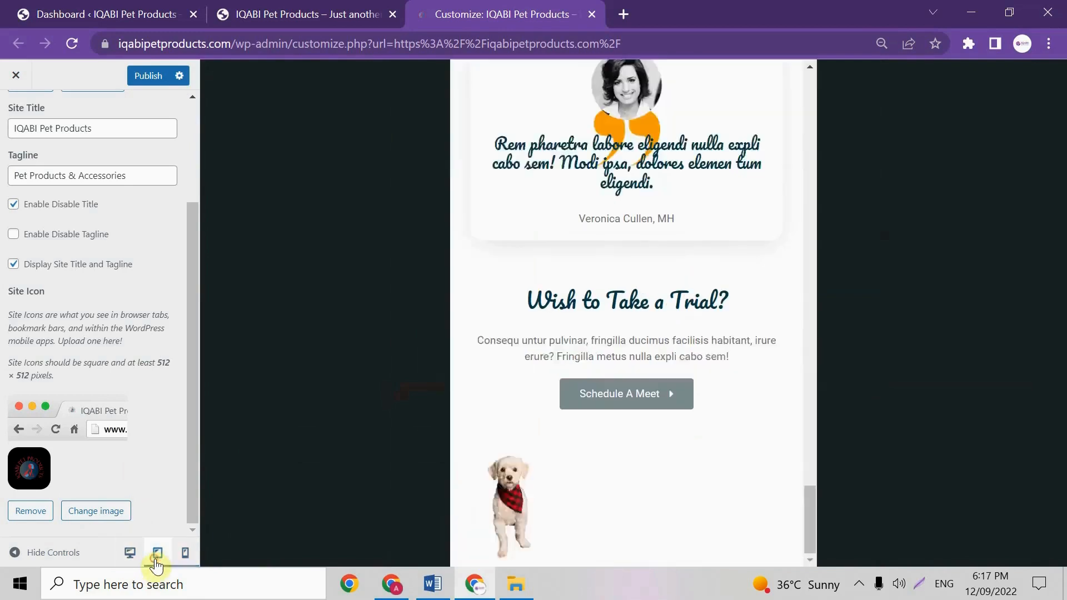
left_click(133, 552)
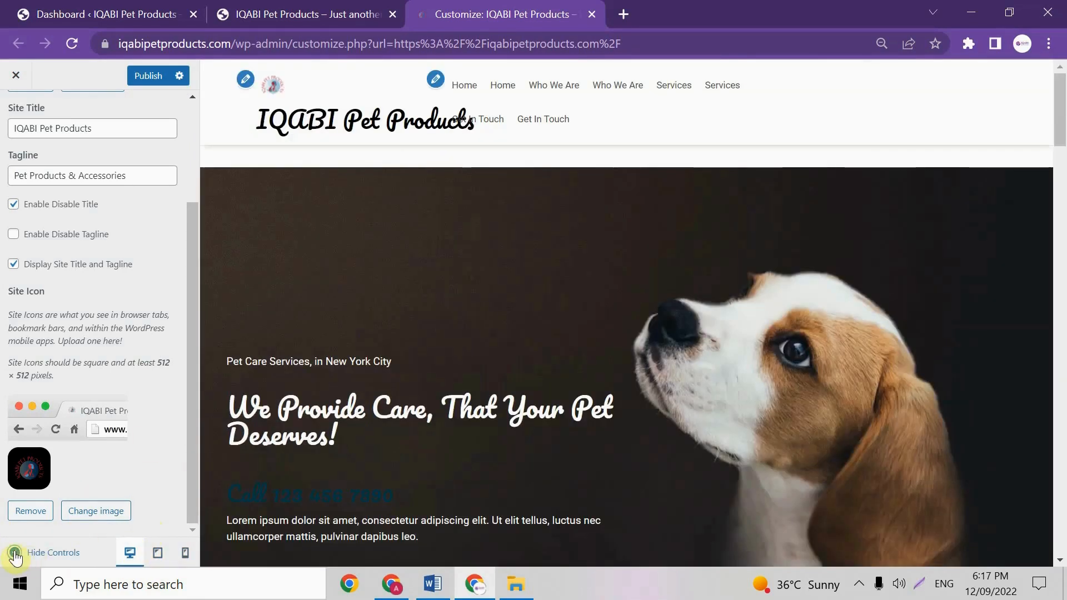
- Examine the whole page with the Customizer controls hidden, and restore the Site Identity settings
left_click(15, 554)
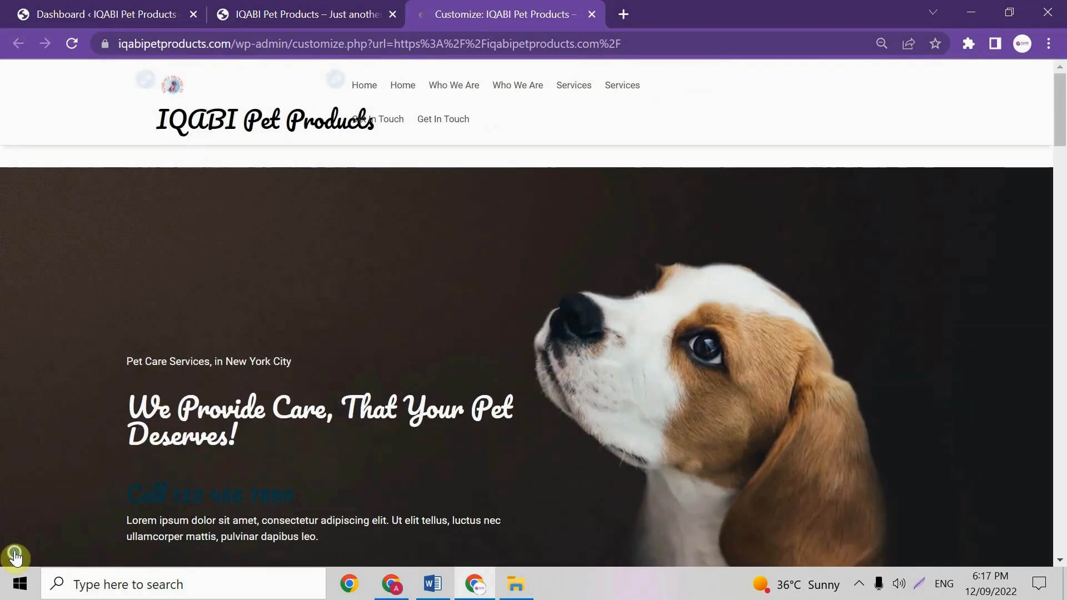
left_click_drag(1059, 112, 1037, 543)
left_click_drag(1044, 304, 1059, 114)
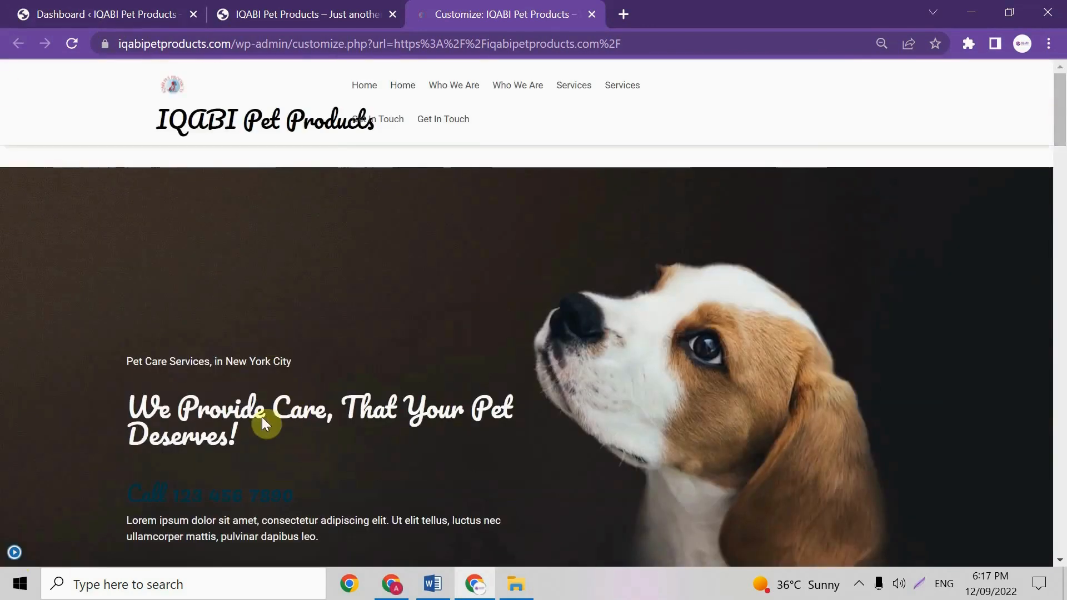
left_click(15, 552)
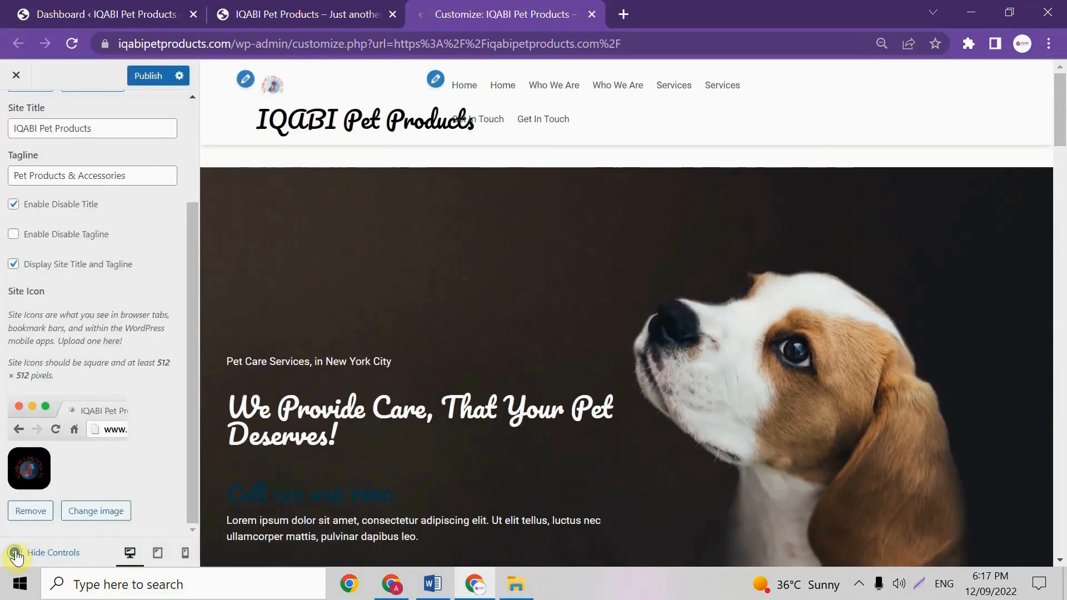
scroll(70, 270, "up", 3)
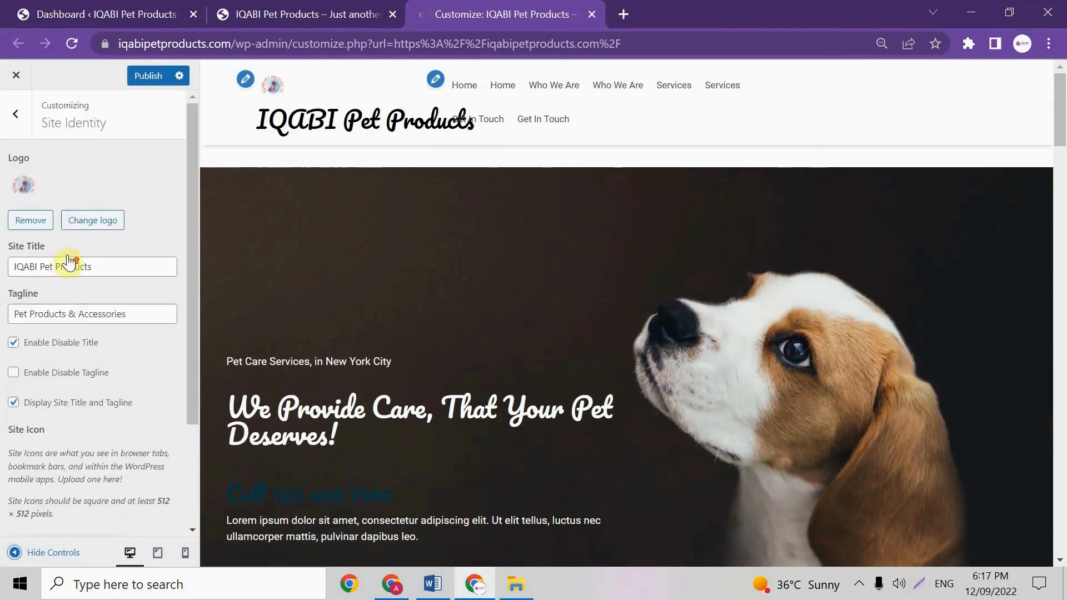
- Review the Site Identity settings, publish the changes, and reload the live site
scroll(69, 262, "down", 3)
scroll(68, 264, "up", 3)
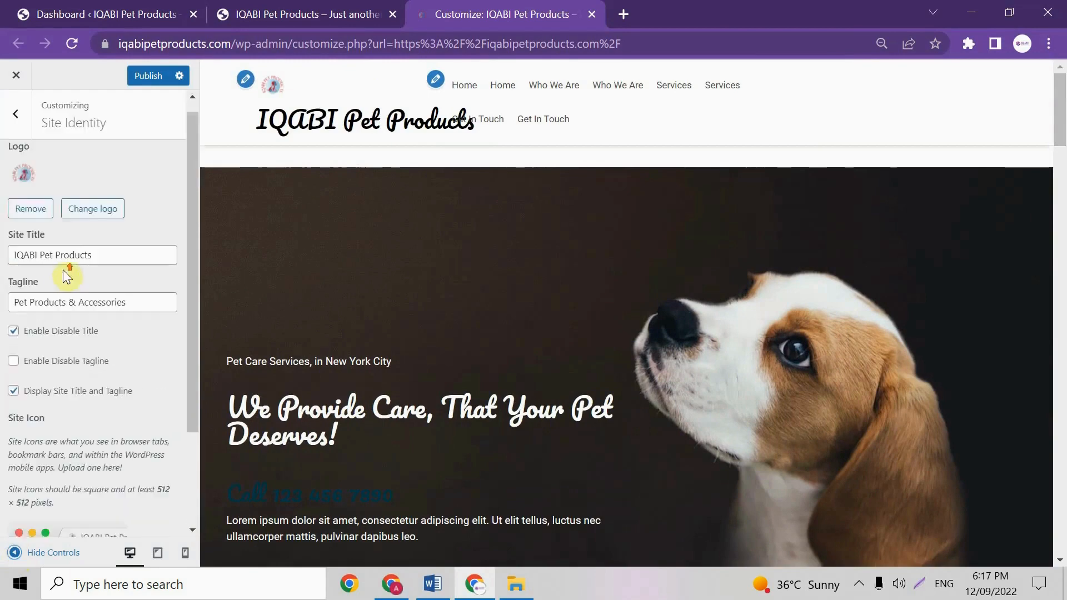
scroll(3, 217, "down", 3)
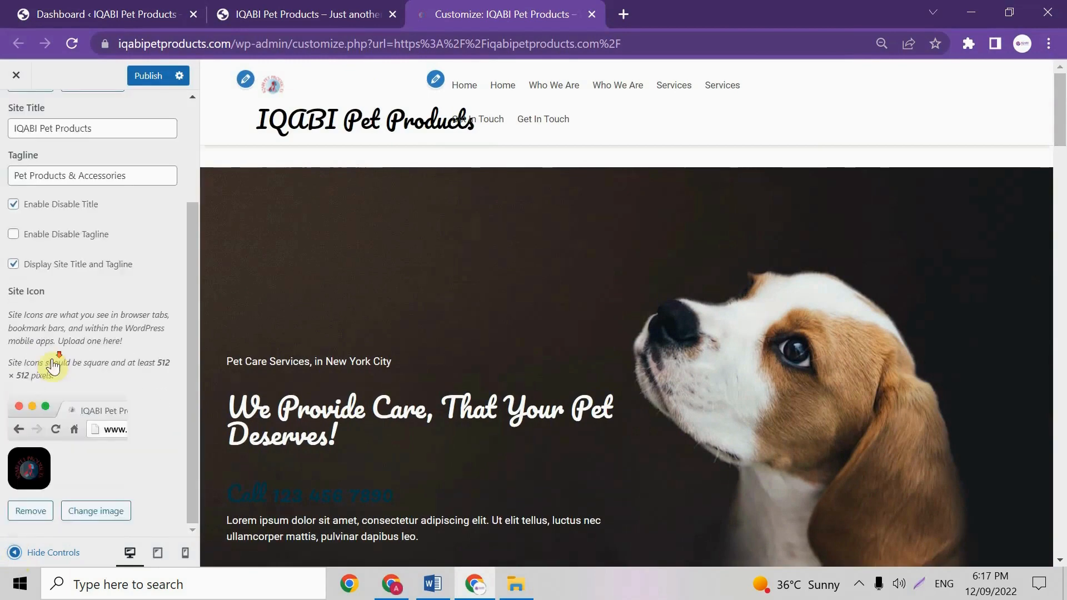
scroll(16, 149, "up", 3)
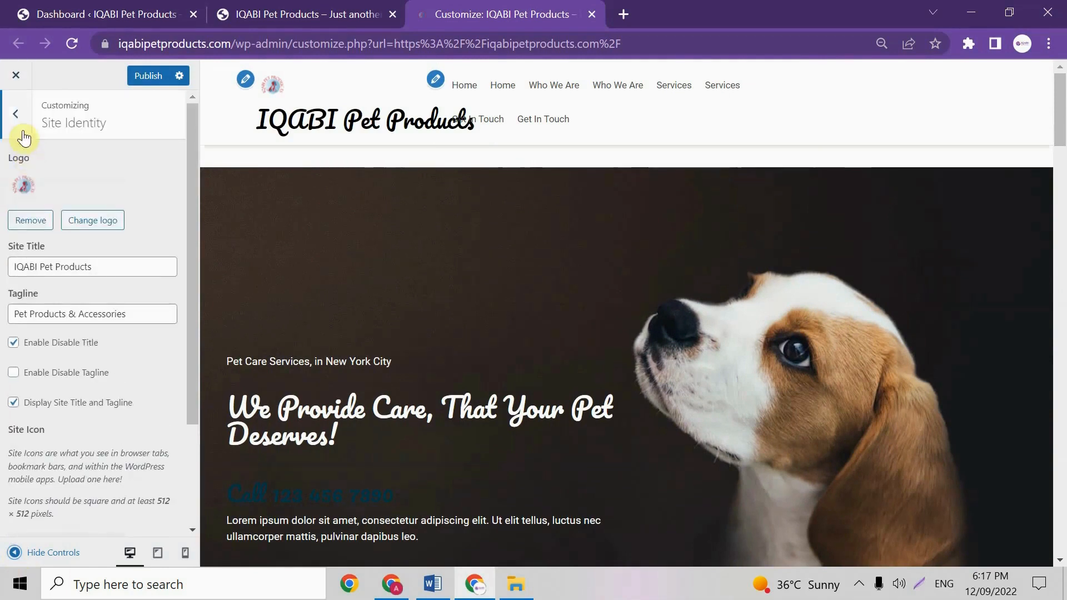
left_click(14, 115)
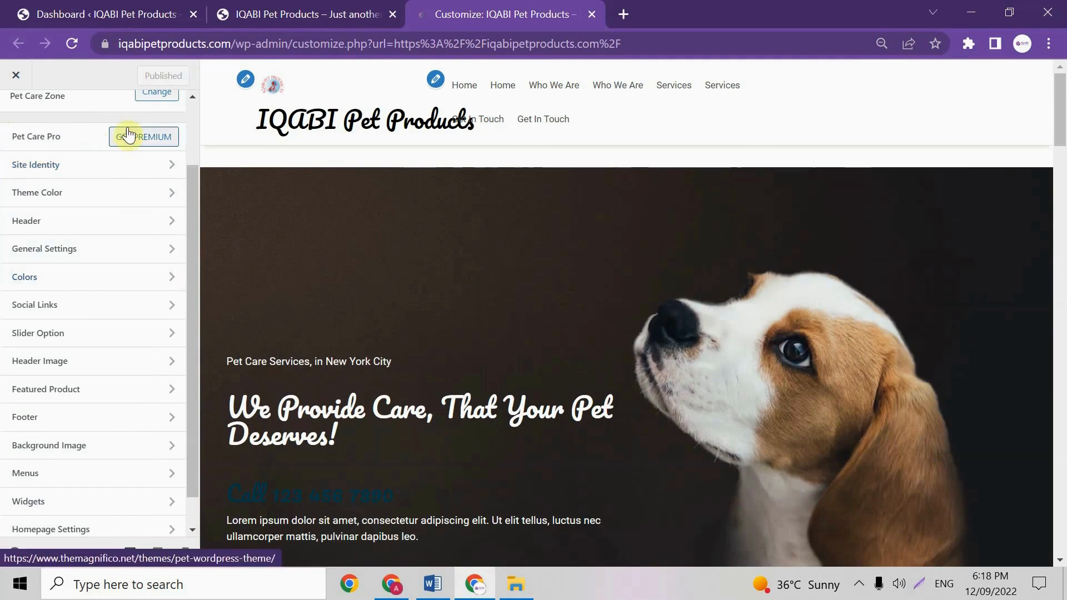
left_click(300, 12)
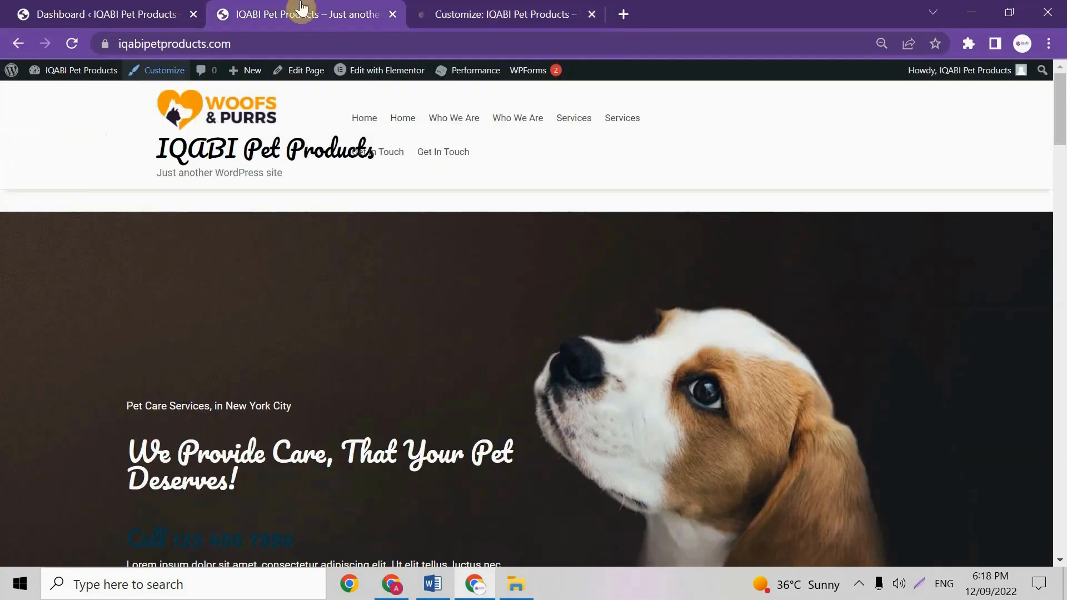
left_click(72, 44)
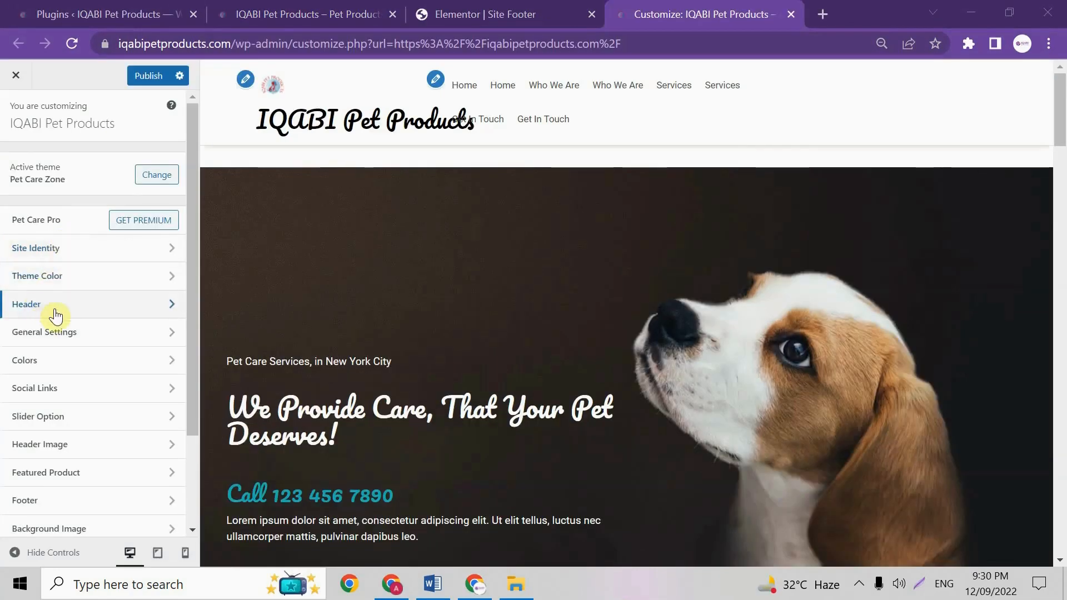
- Set the theme's First Color Option to the blue-teal #21bbc6
scroll(56, 314, "down", 2)
scroll(55, 315, "up", 2)
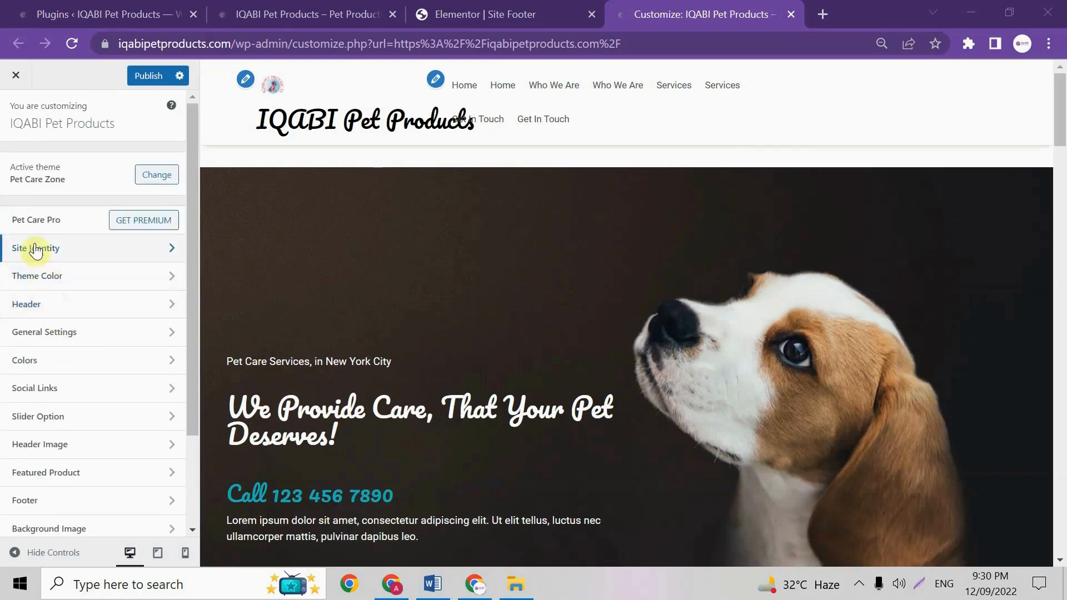
left_click(57, 282)
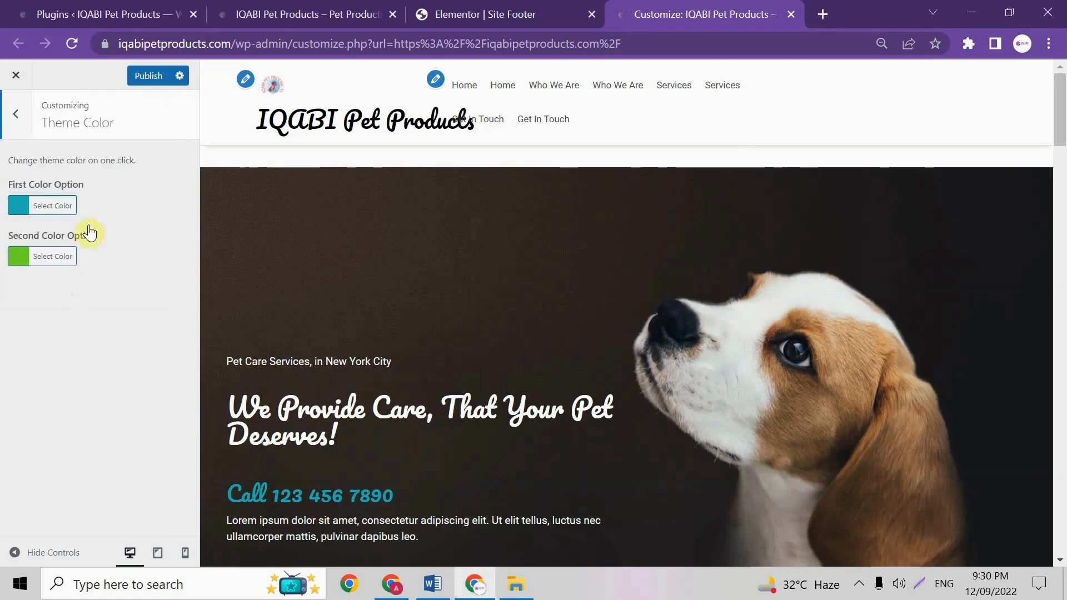
left_click(22, 206)
left_click_drag(81, 262, 78, 256)
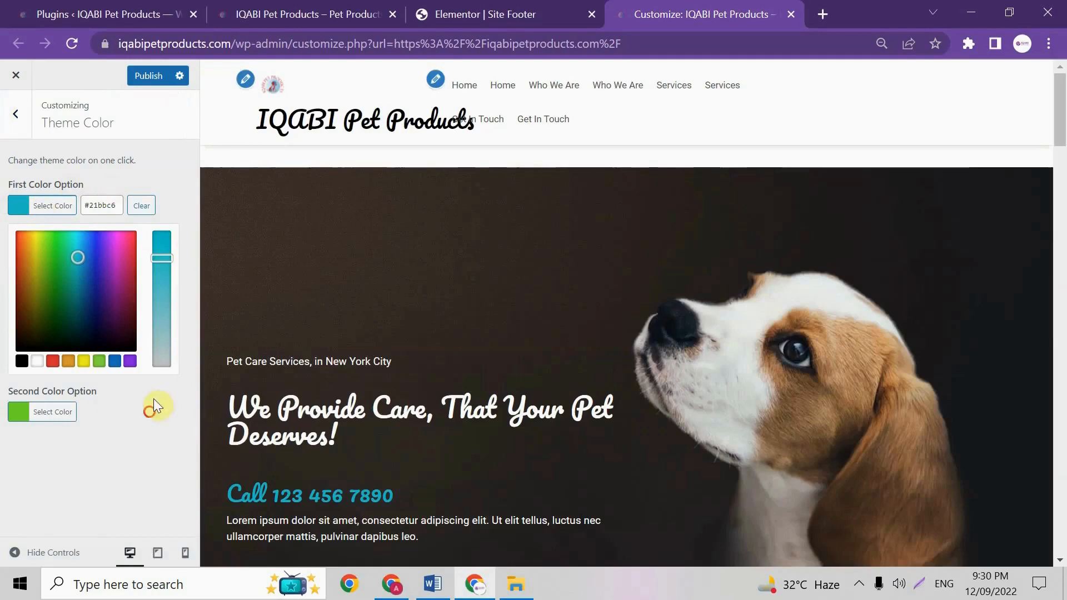
left_click(154, 401)
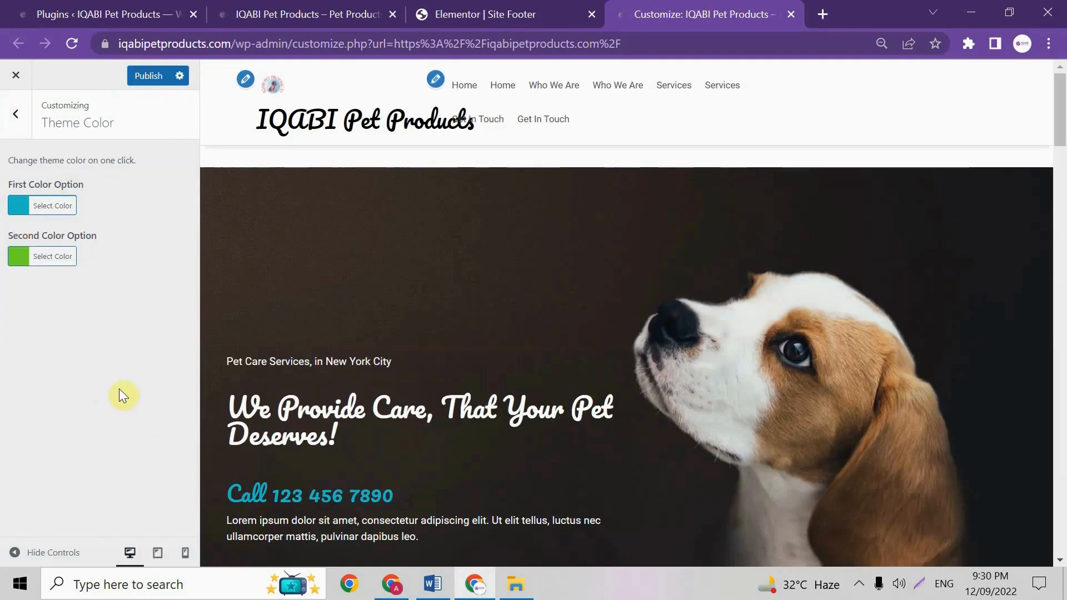
- Set the theme's Second Color Option to the teal #23abaf and return to the Customizer's section list
left_click(36, 259)
left_click(72, 318)
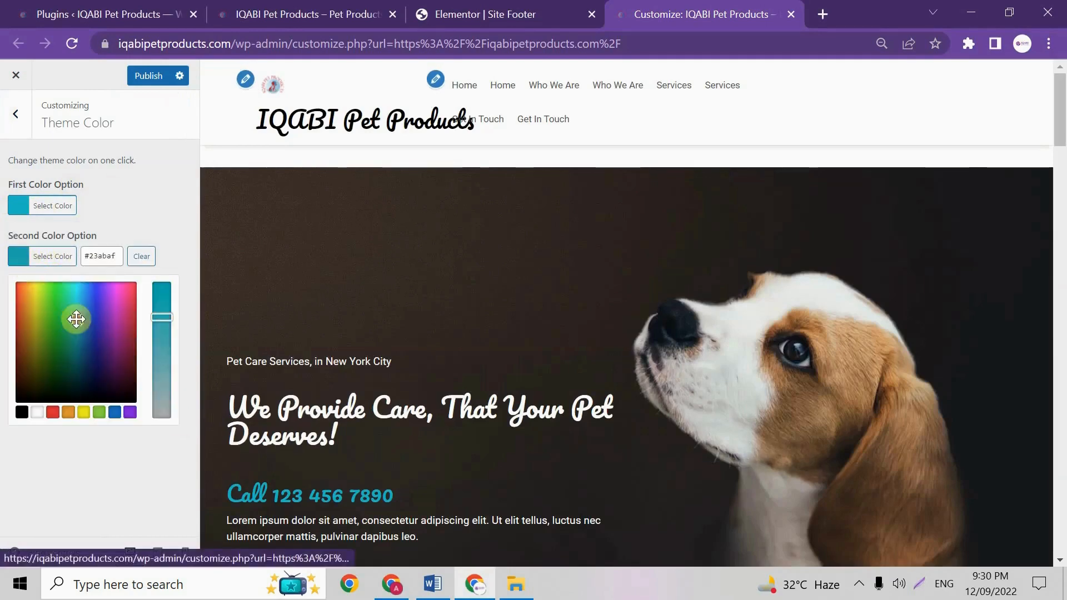
left_click(113, 198)
left_click(16, 123)
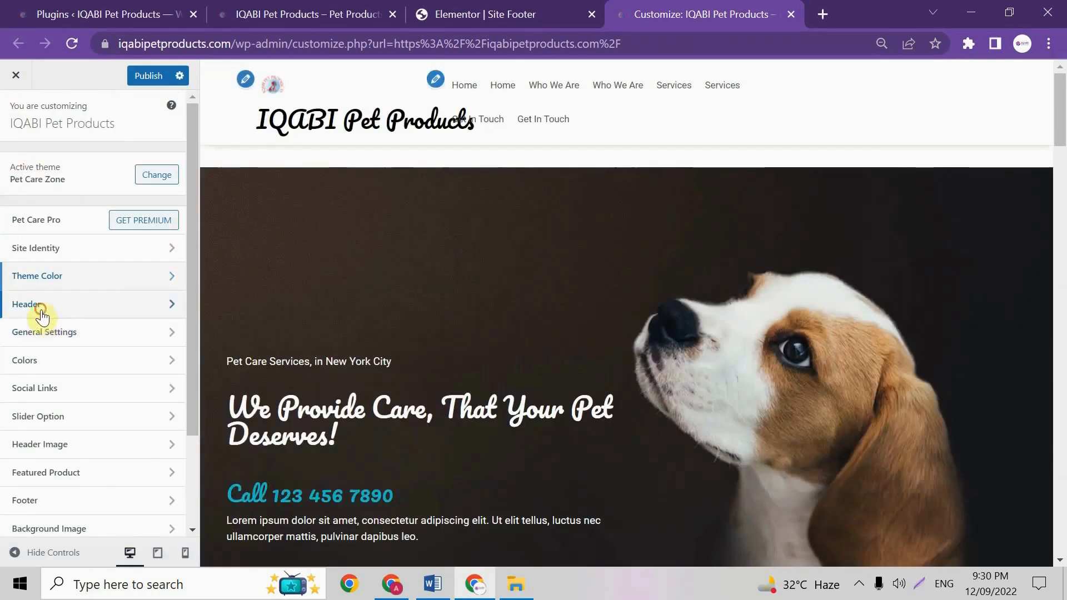
- Look over the Header section's phone number, email address, text and link fields
left_click(39, 307)
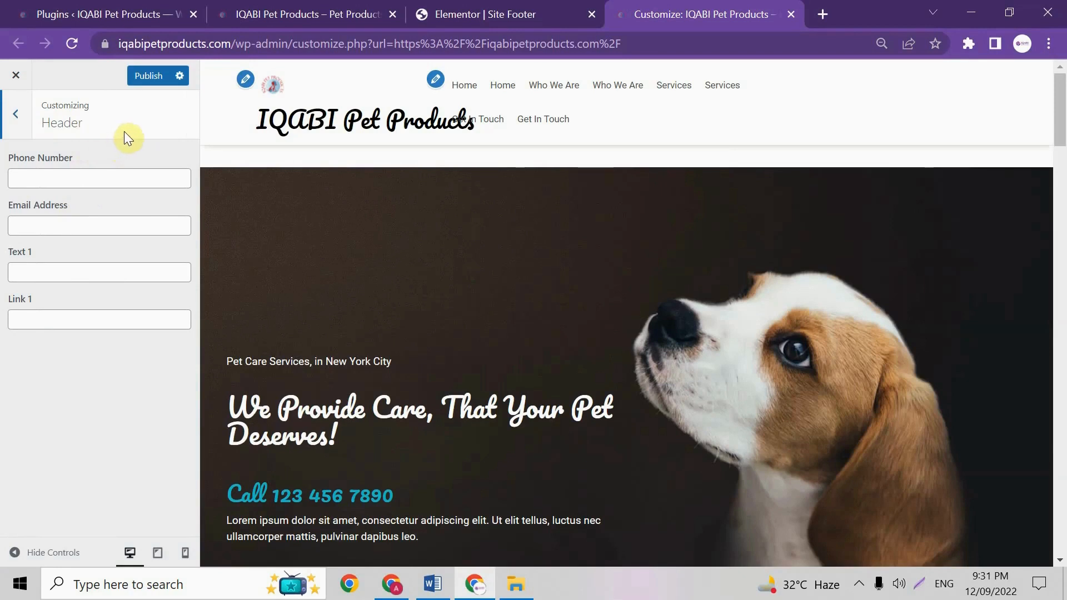
left_click(10, 126)
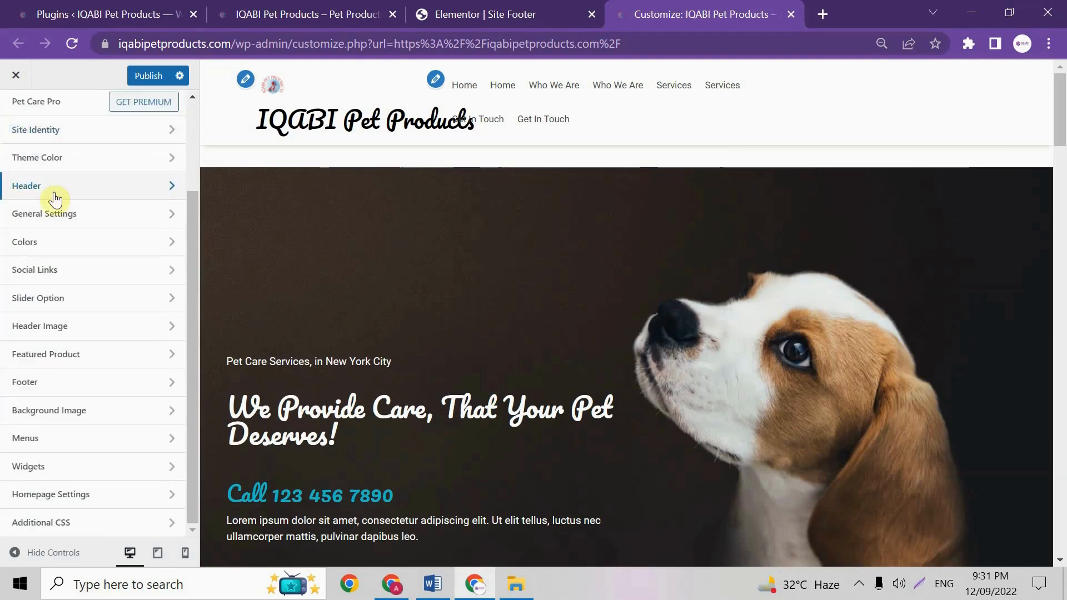
- Try the theme preloader with a darker grey background color, and turn the preloader back off
left_click(66, 223)
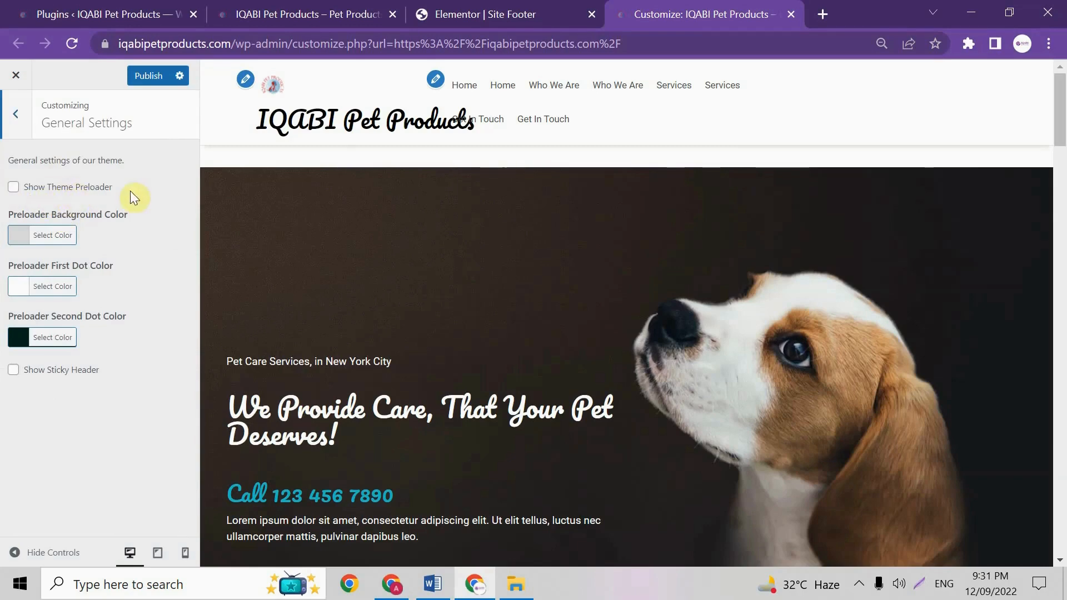
left_click(14, 188)
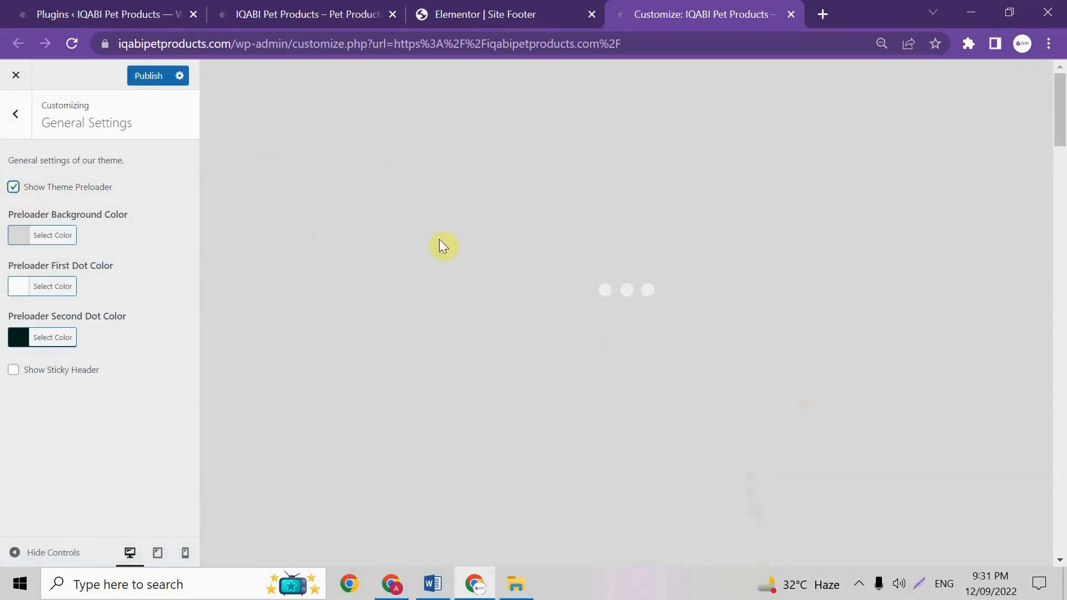
left_click(49, 238)
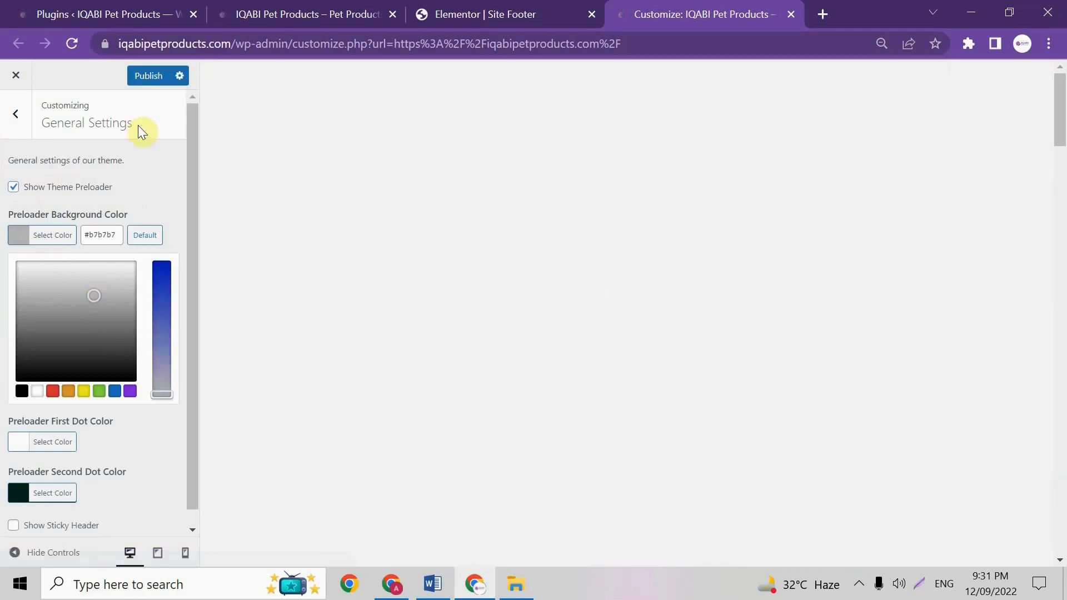
left_click_drag(100, 272, 101, 309)
left_click(156, 172)
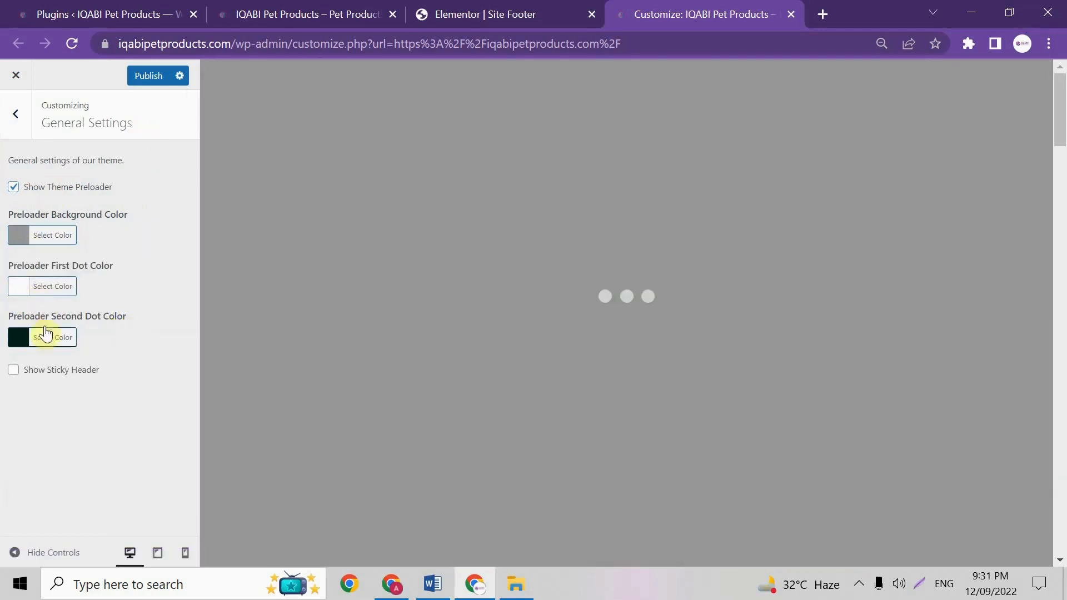
left_click(18, 190)
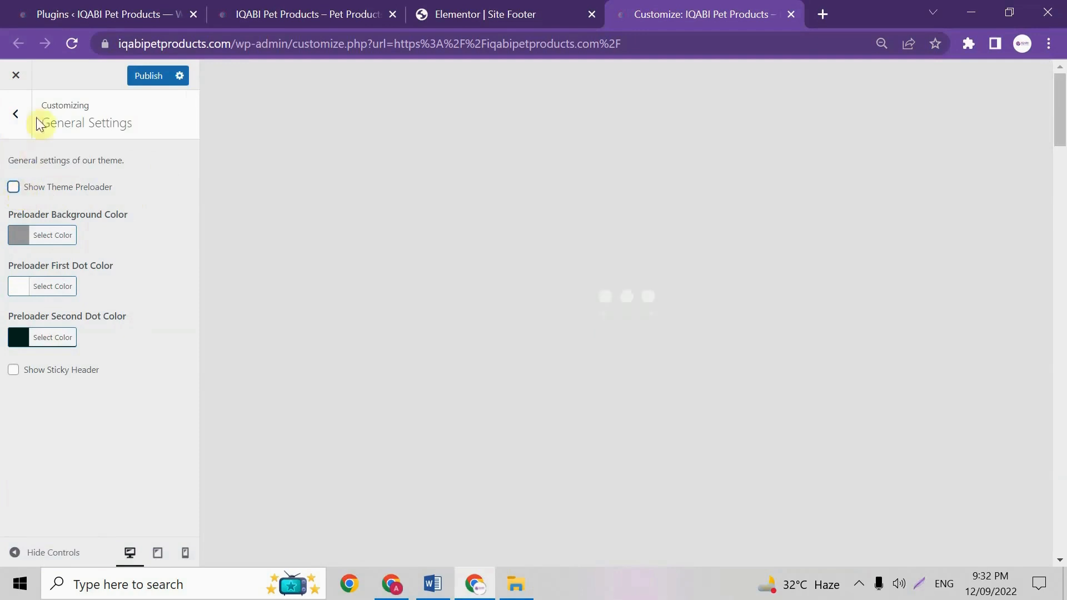
left_click(15, 115)
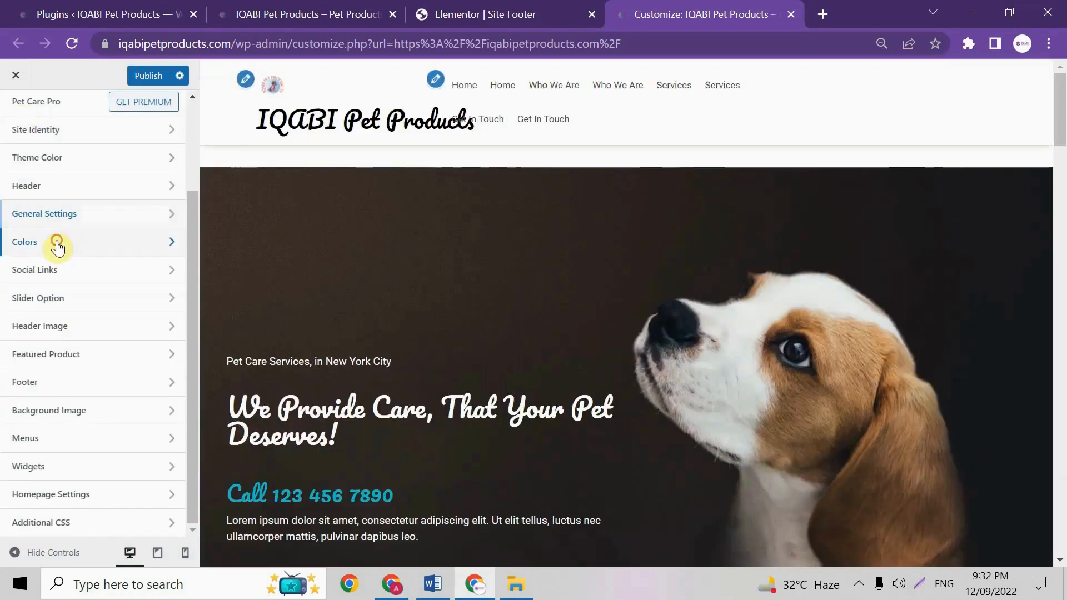
- Try another site background color in the Colors settings and return it to #ffffff
left_click(58, 244)
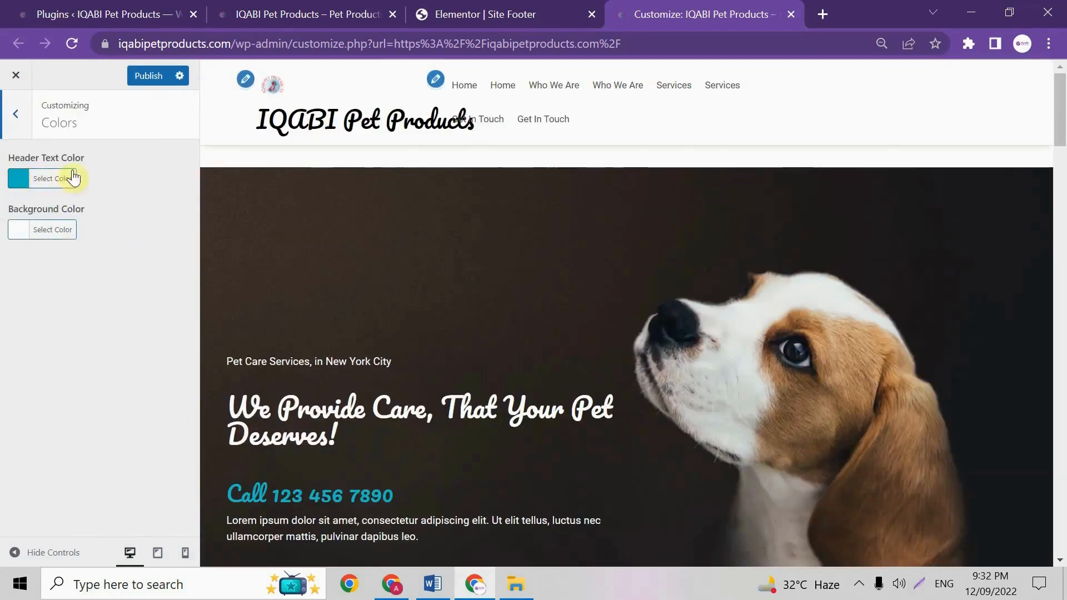
left_click(19, 230)
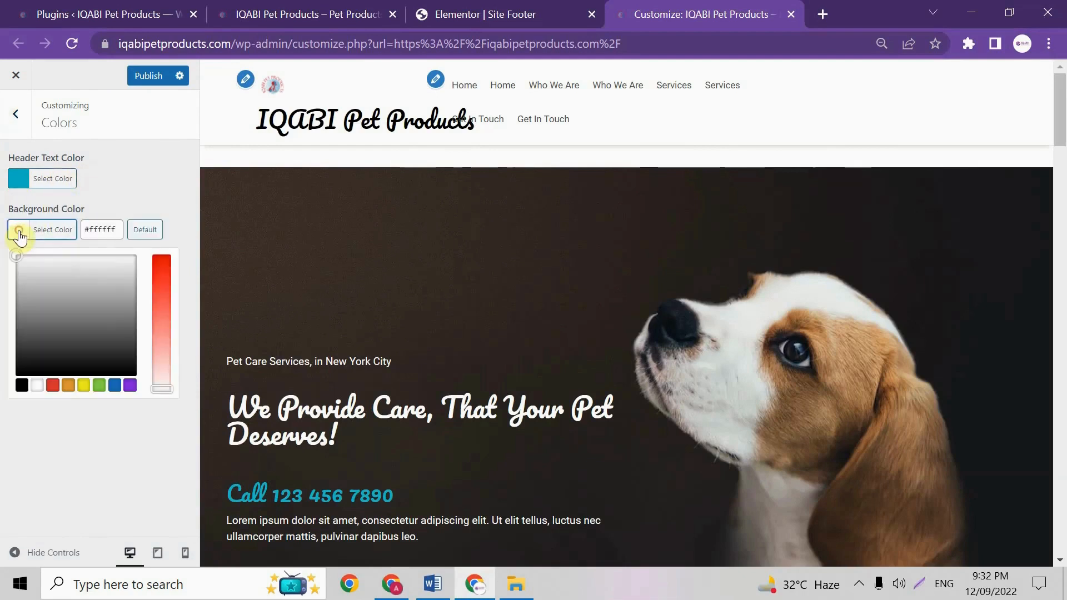
left_click_drag(92, 278, 15, 254)
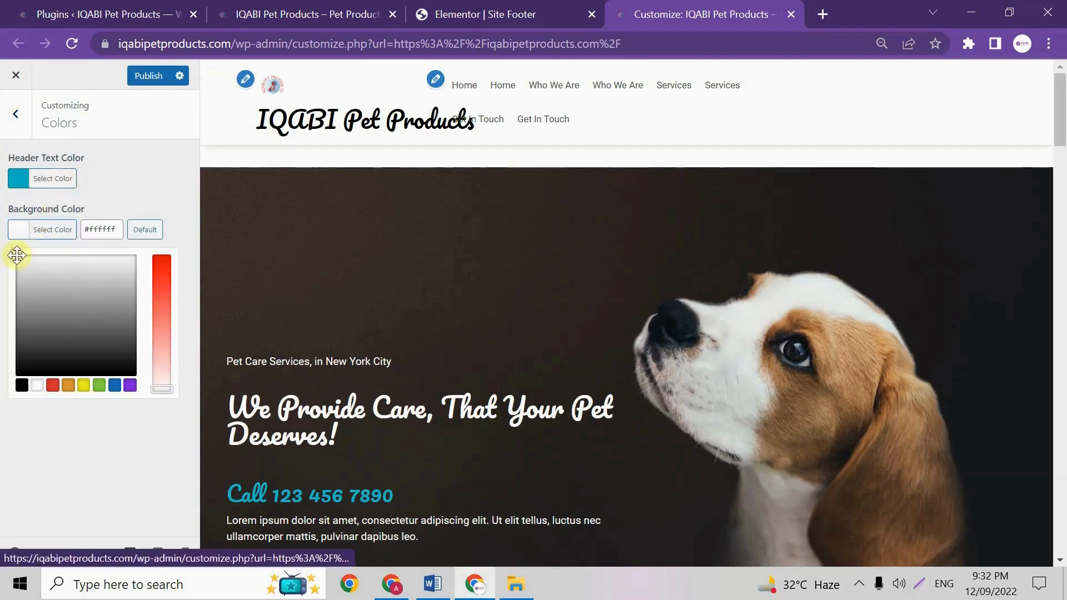
left_click(16, 114)
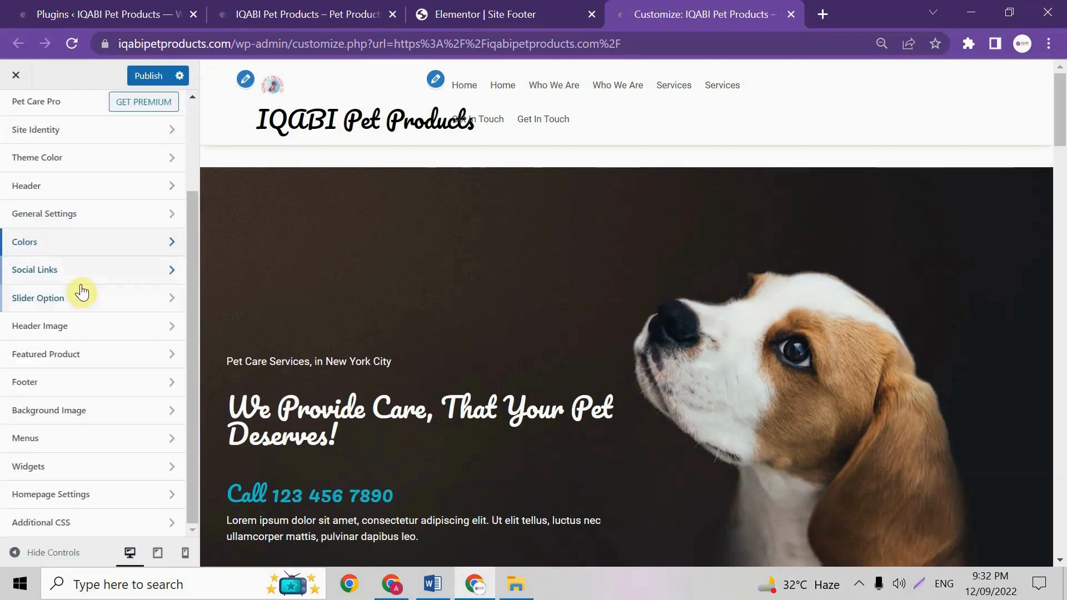
- Examine the Social Links fields and the pages available for the first slide in Slider Option
left_click(62, 278)
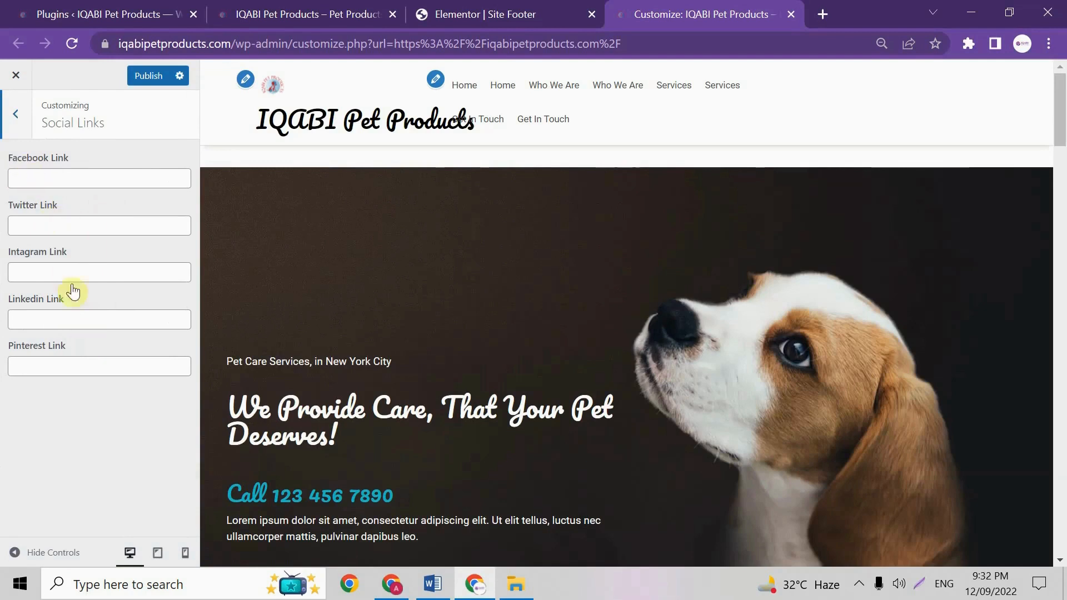
left_click(16, 114)
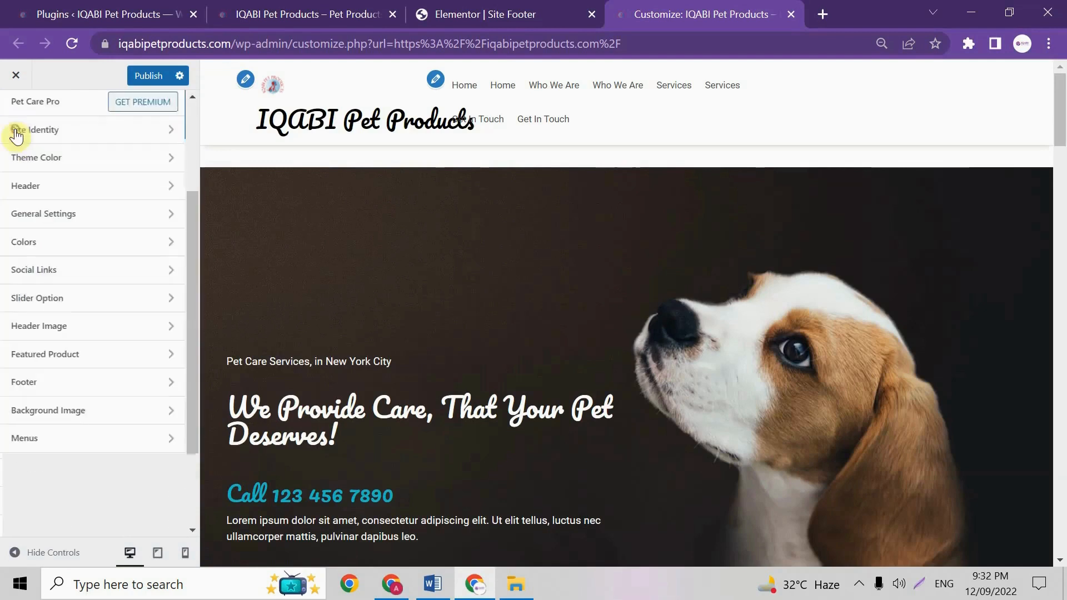
left_click(77, 304)
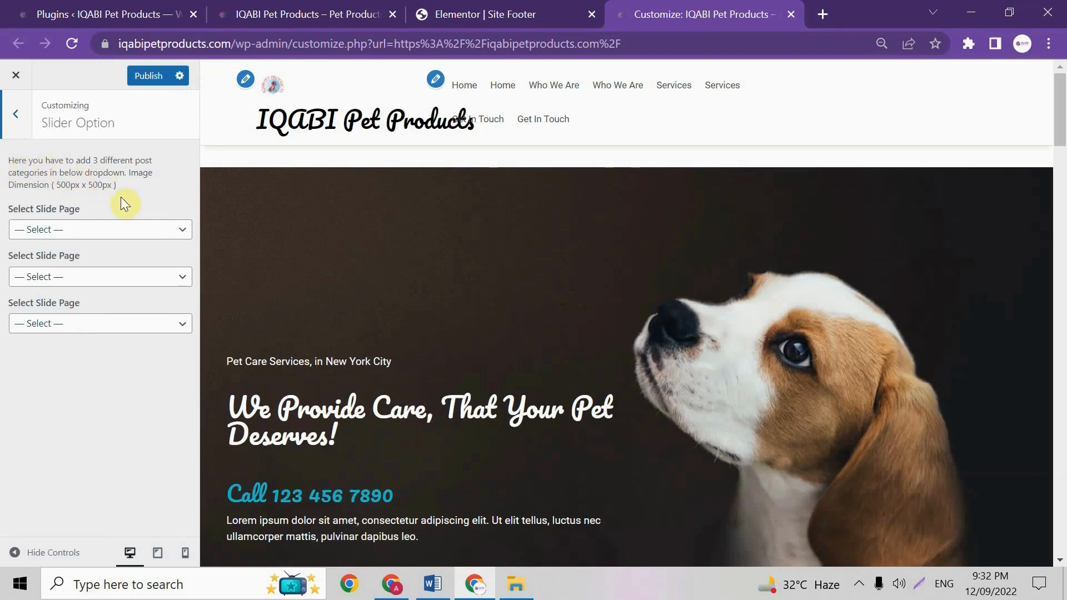
left_click(44, 230)
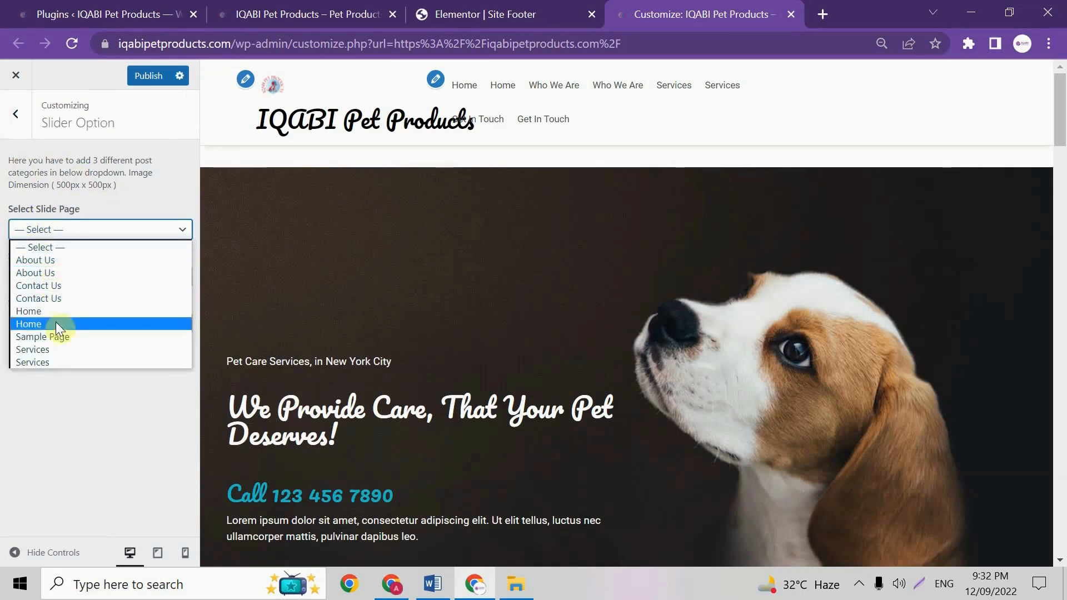
left_click(45, 378)
left_click(16, 113)
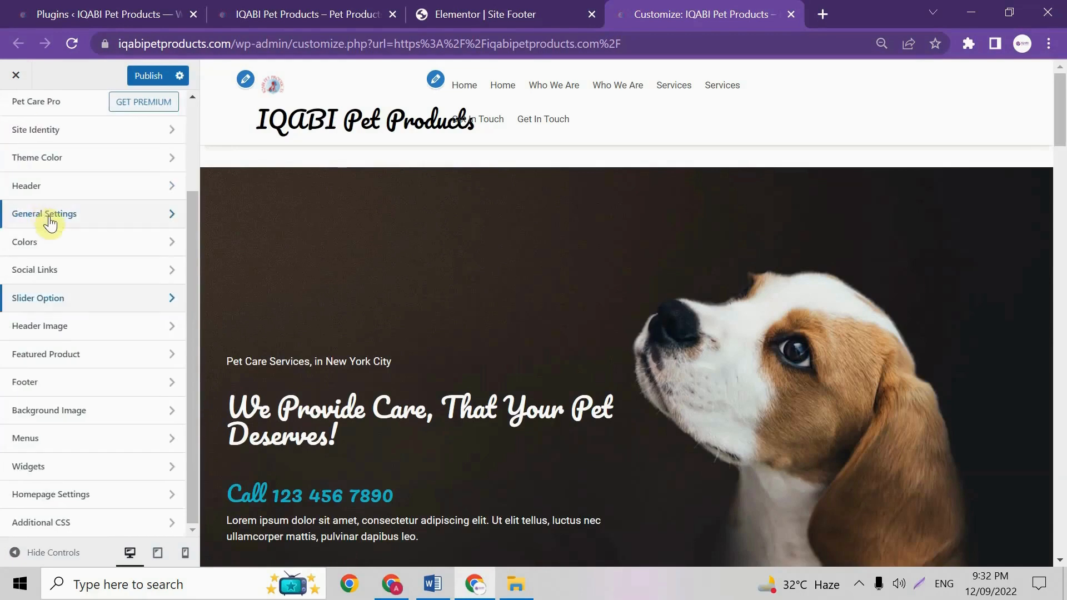
- Try the cropped photo of the man kissing a black dog as the header image, and hide it from the header
left_click(64, 333)
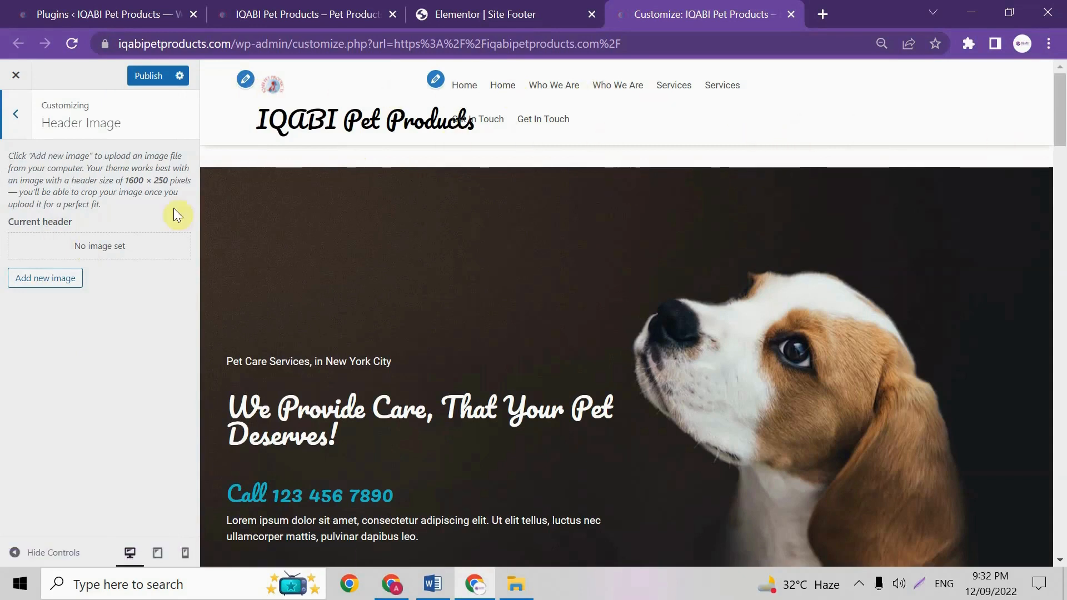
left_click(45, 278)
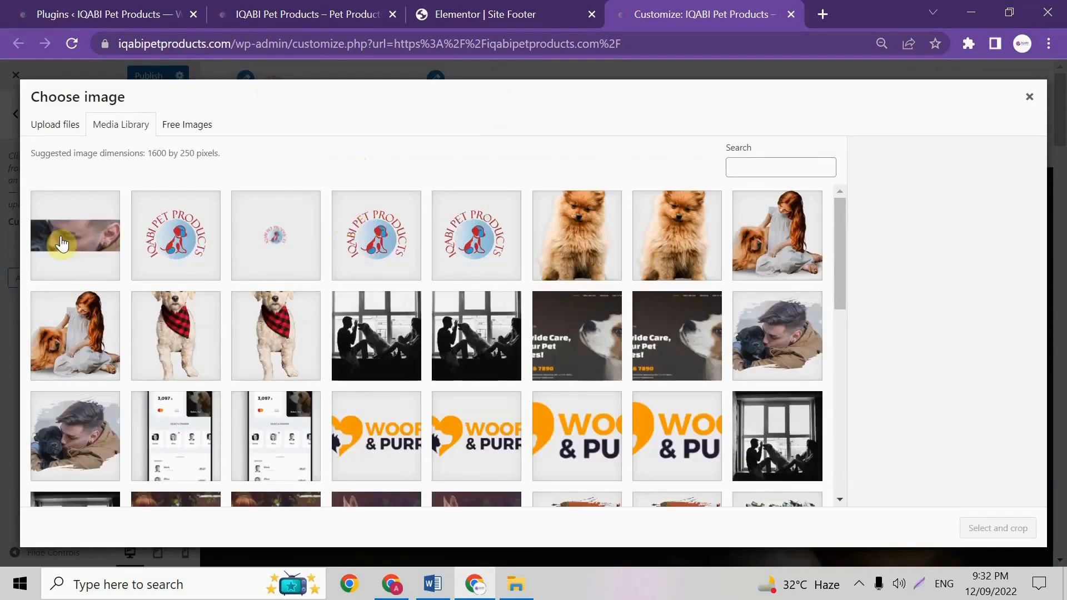
left_click(61, 243)
left_click(981, 528)
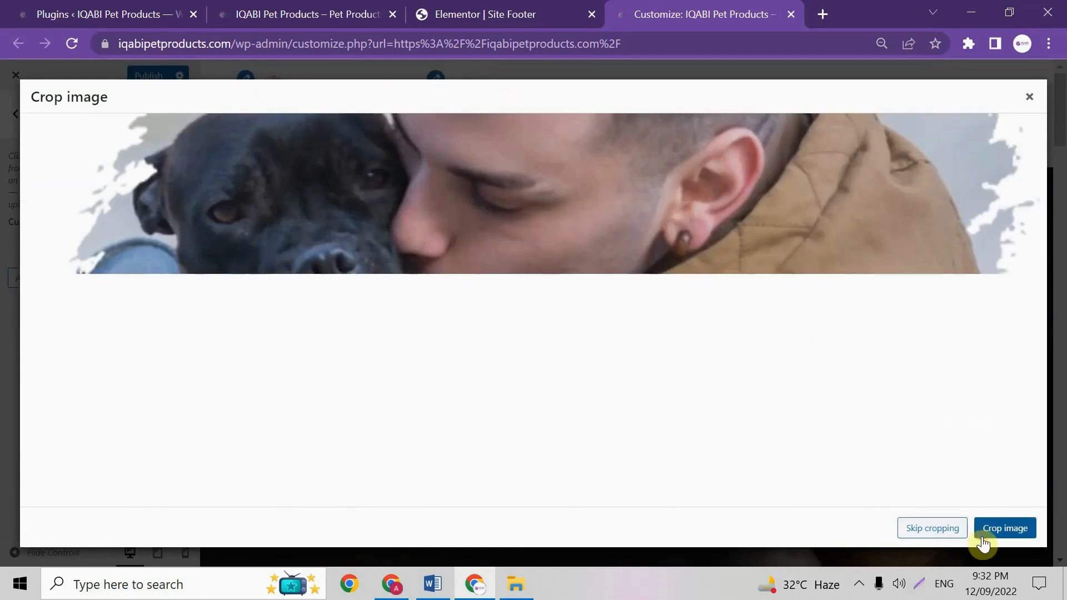
left_click(994, 528)
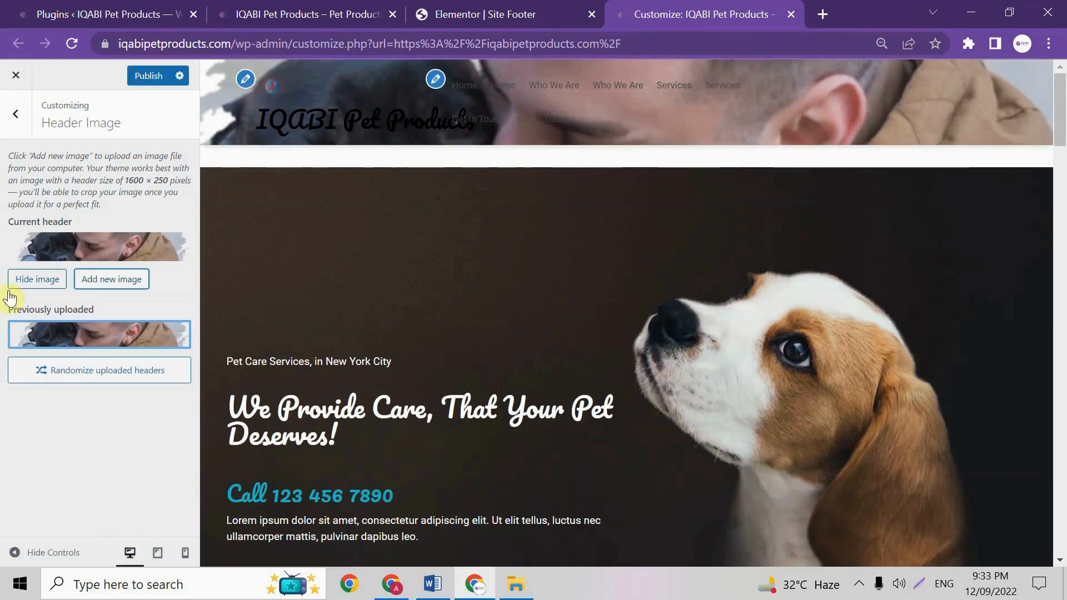
left_click(175, 335)
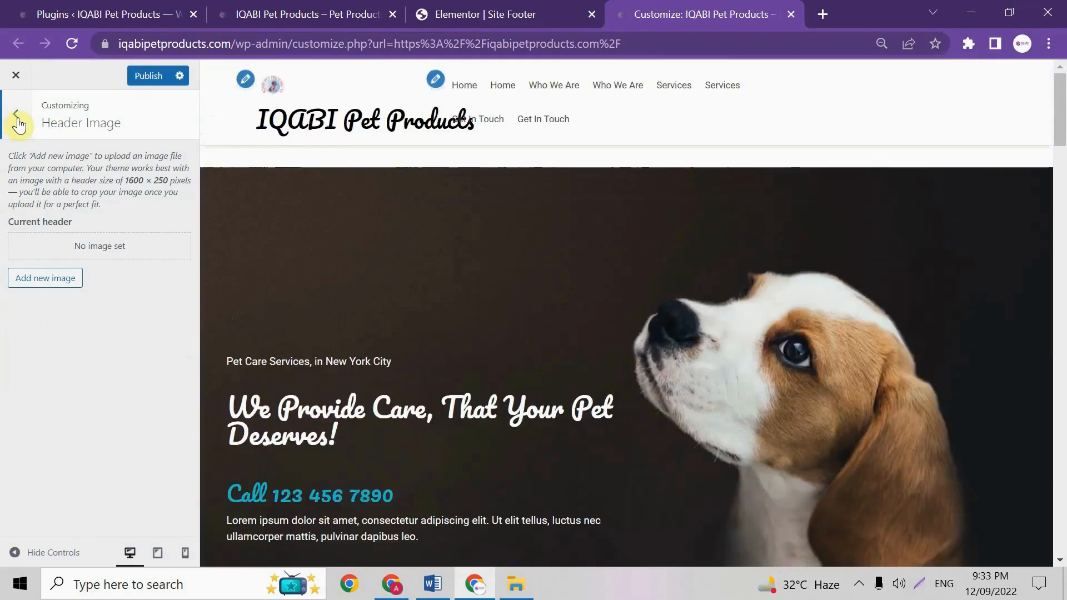
left_click(17, 119)
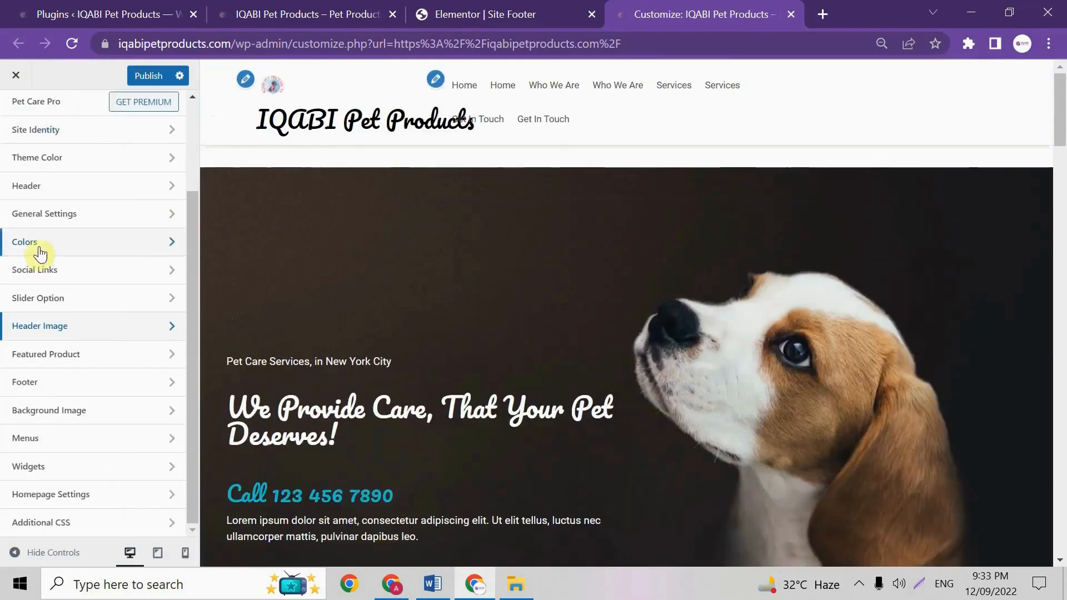
- Examine the product category choices in the Featured Product section and the footer text setting in the Footer section
left_click(59, 364)
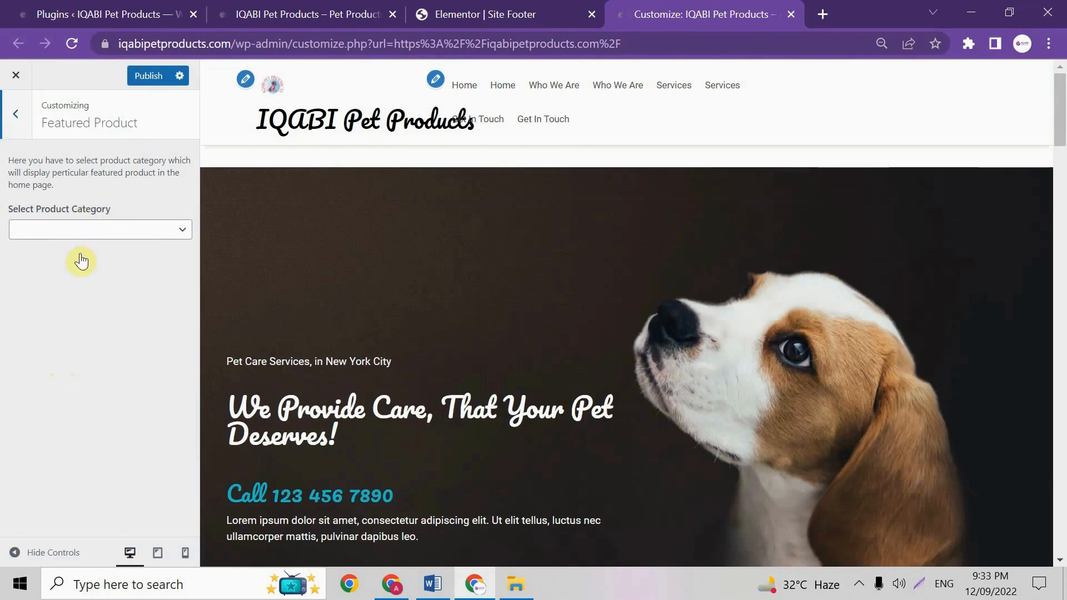
left_click(140, 229)
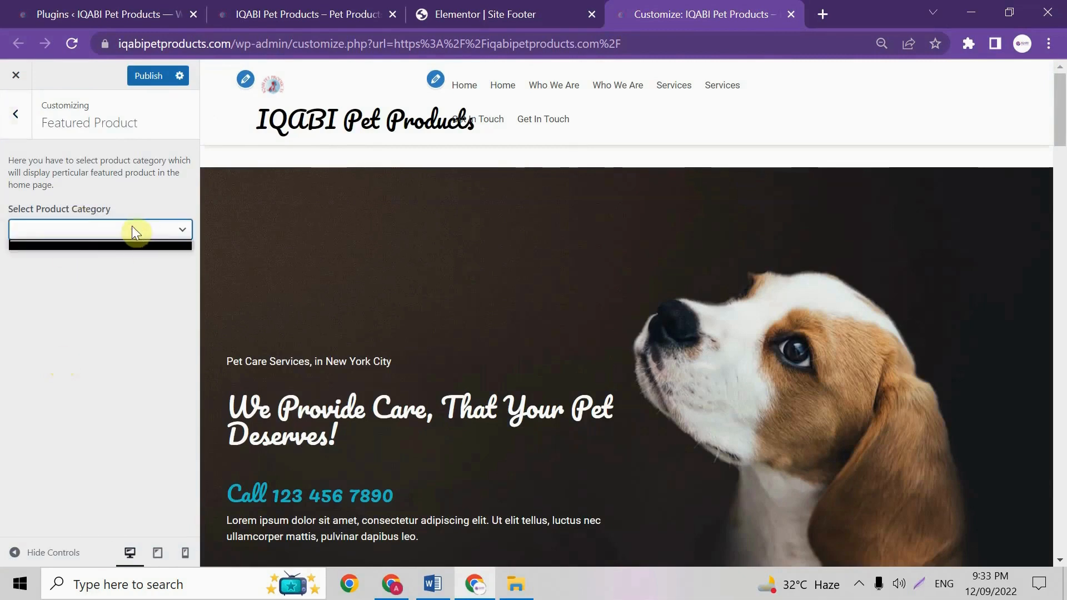
left_click(118, 229)
left_click(117, 229)
left_click(118, 230)
left_click(17, 115)
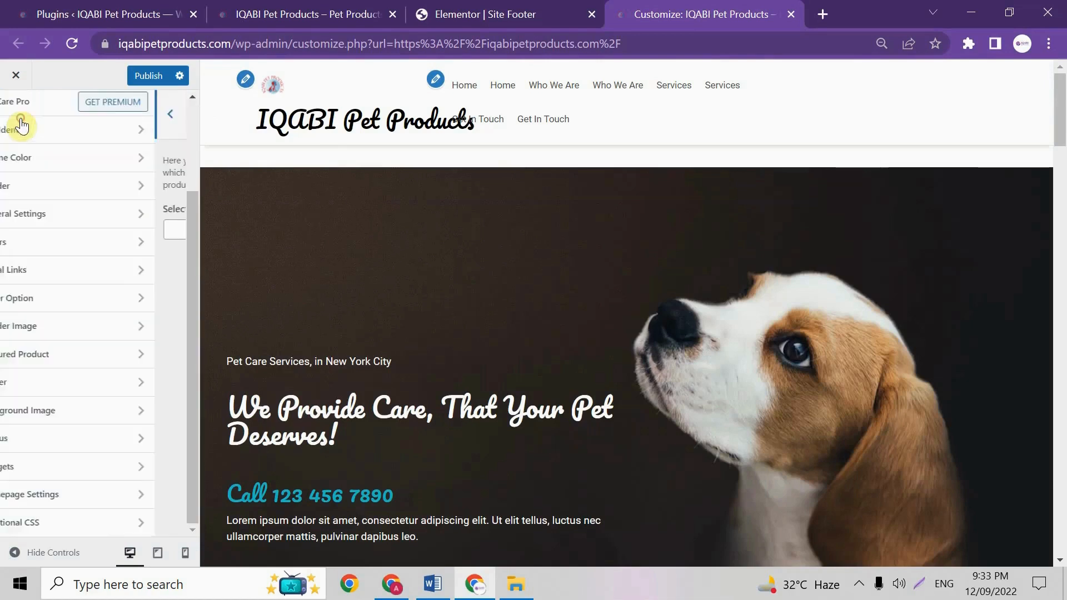
left_click(53, 393)
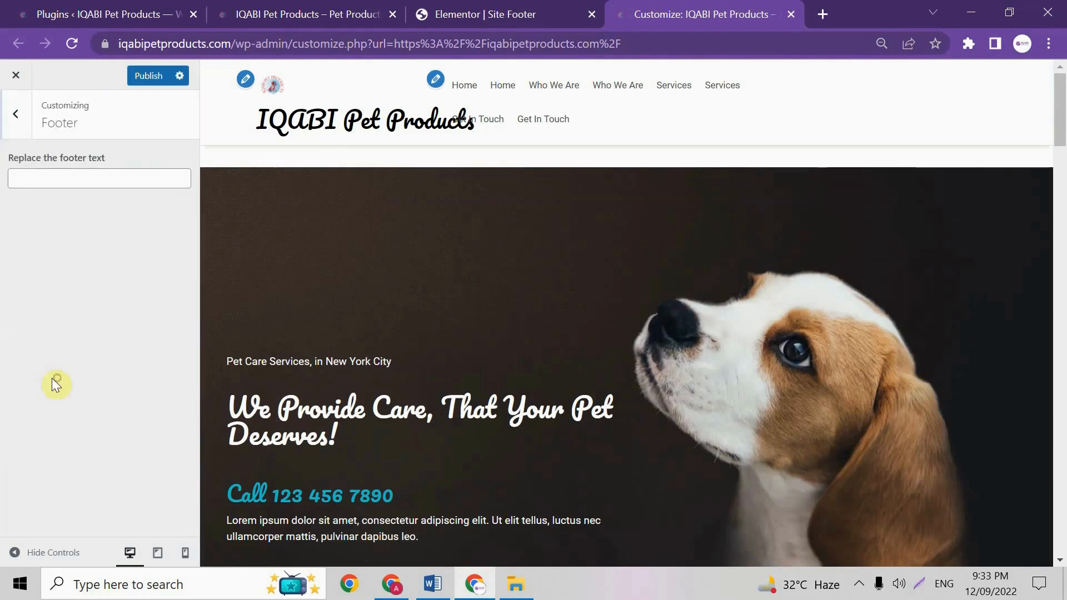
left_click(15, 115)
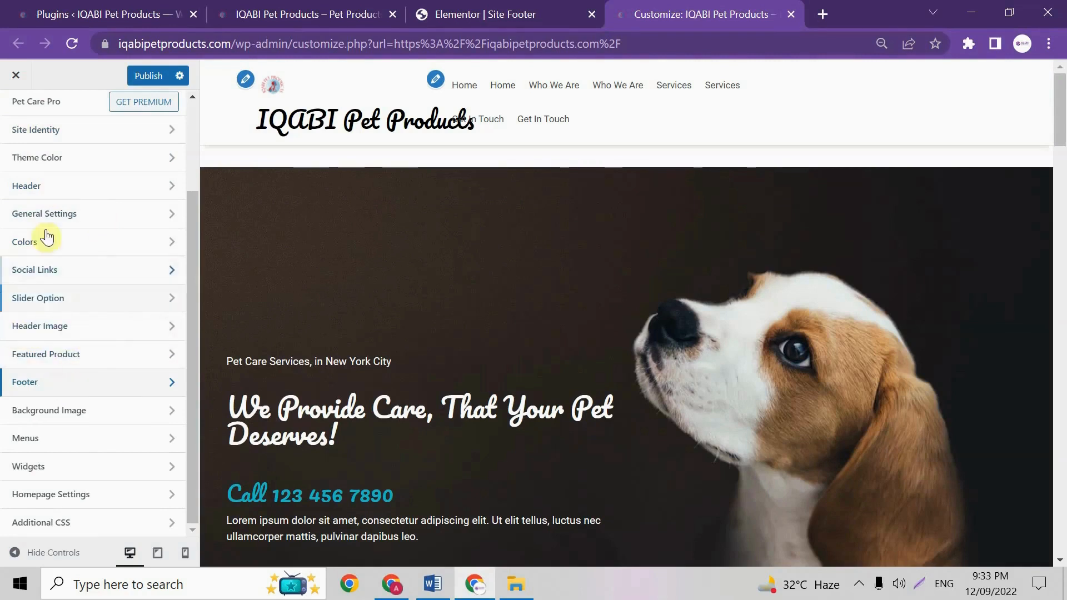
- Try cropped-pet-sitting-team-1-2.png as the site's background image, review it down the homepage preview, and remove it
left_click(64, 412)
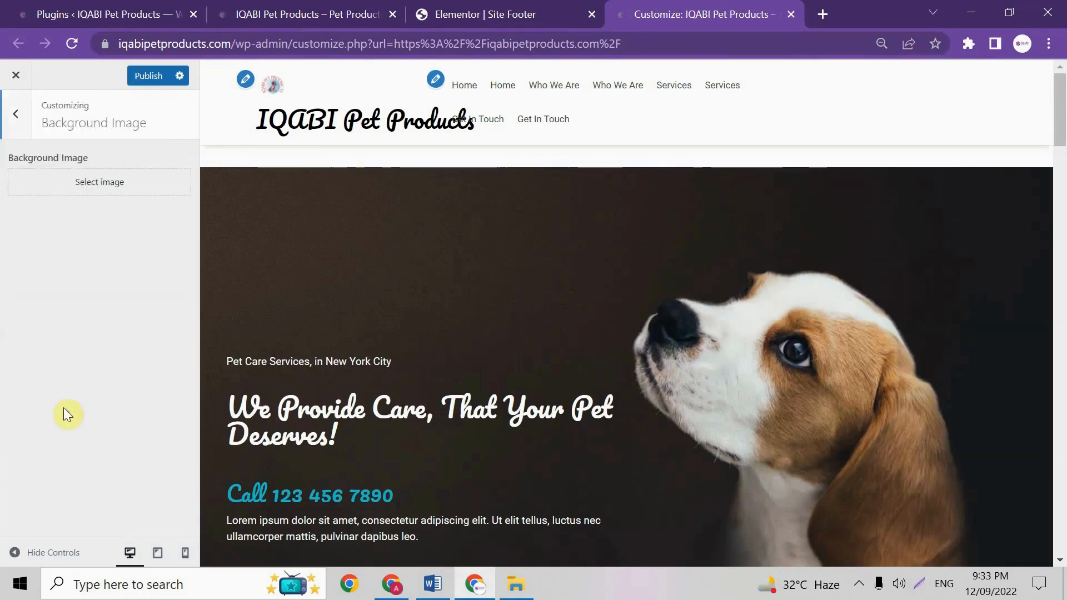
left_click(64, 183)
left_click(89, 233)
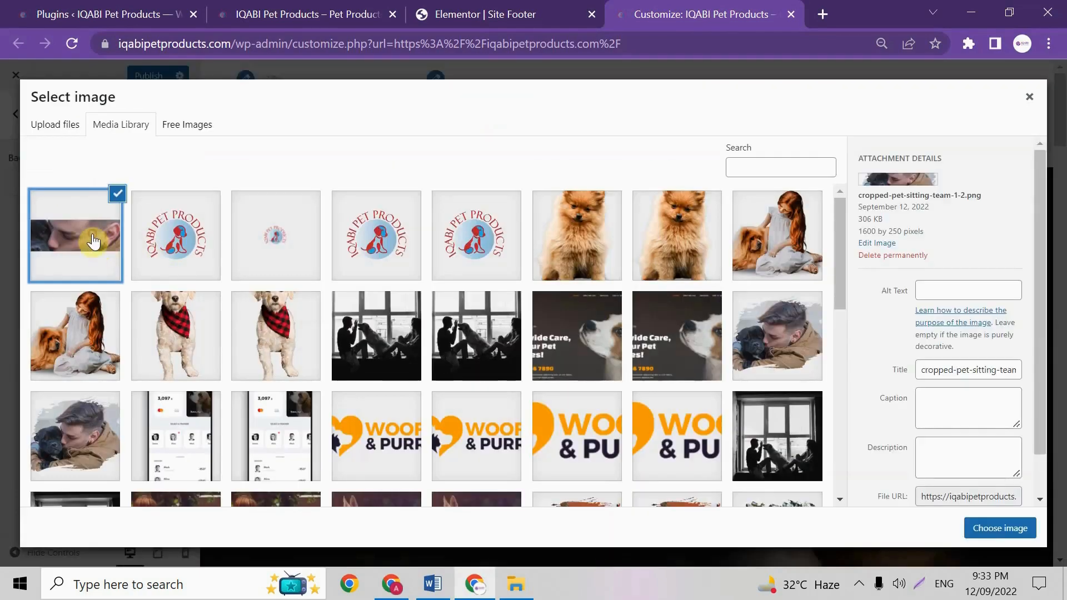
left_click(967, 530)
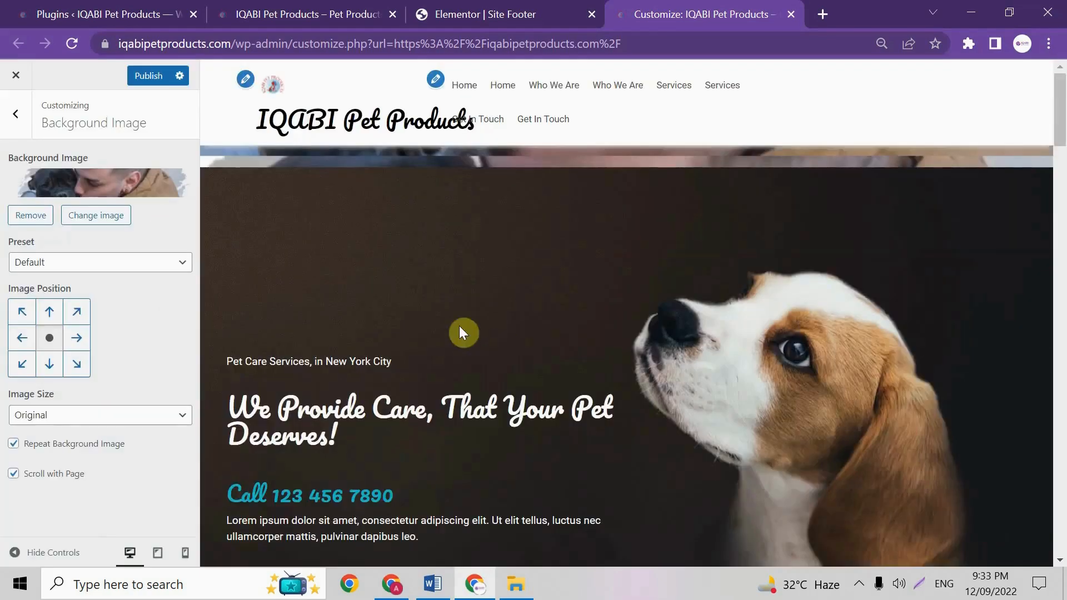
scroll(459, 326, "down", 10)
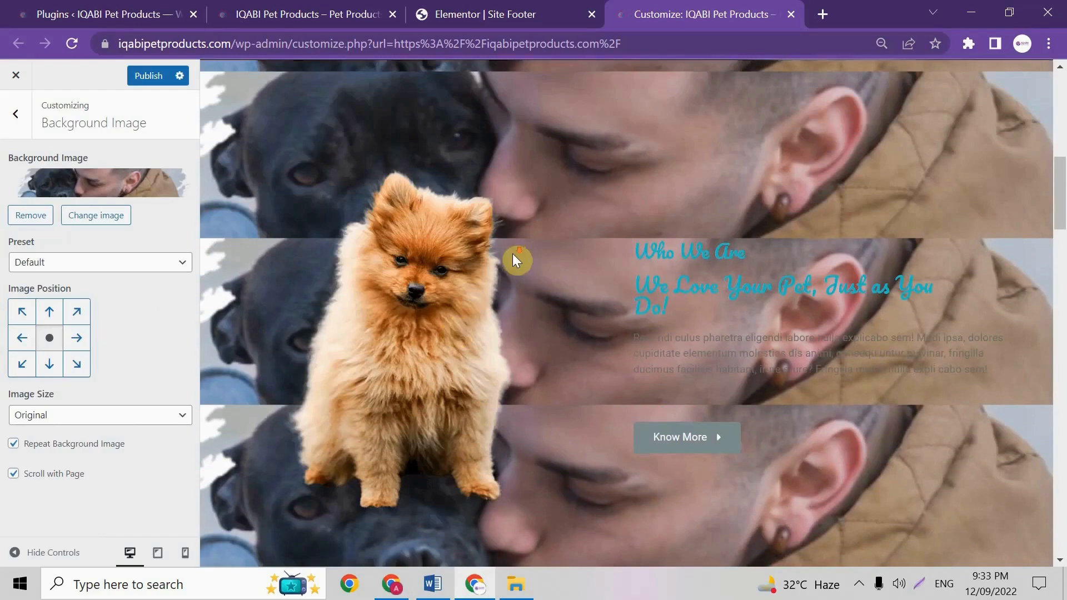
scroll(510, 251, "down", 7)
scroll(505, 245, "down", 10)
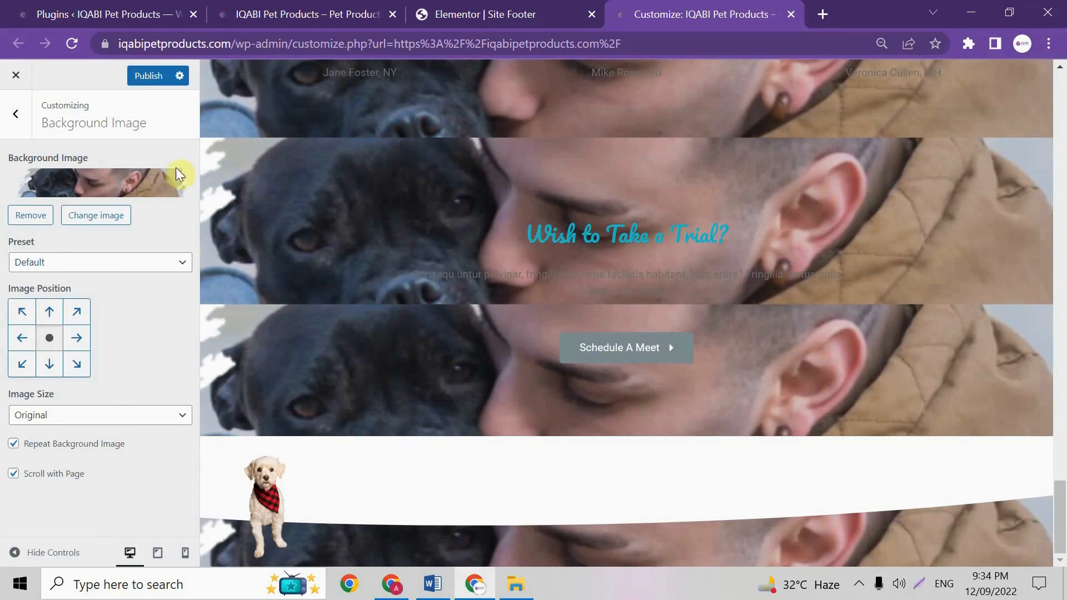
left_click(29, 215)
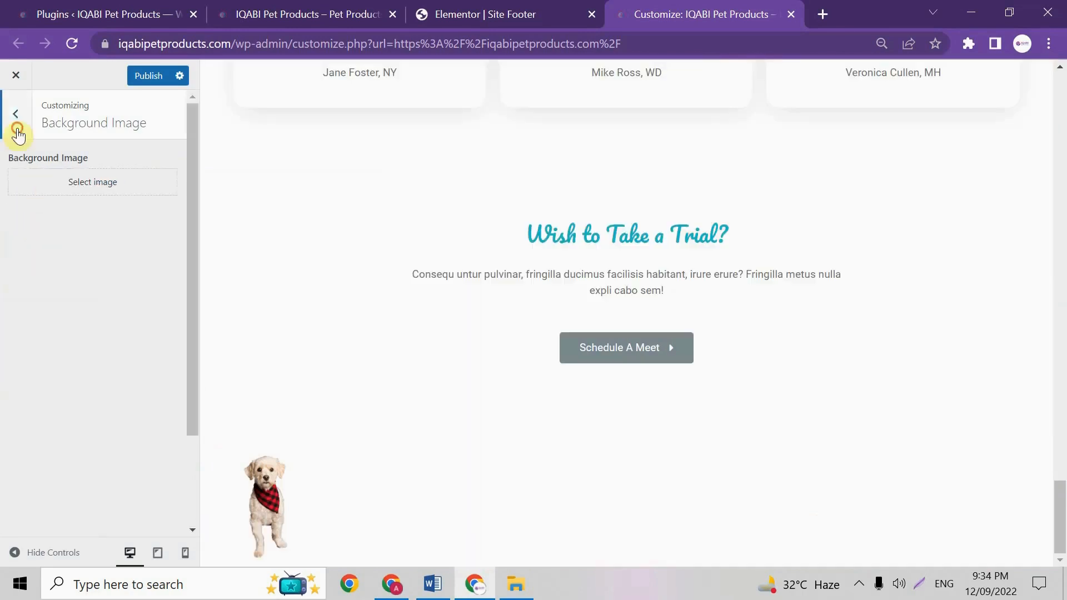
left_click(16, 114)
- Examine the items of the Main Menu in the Menus section
left_click(70, 444)
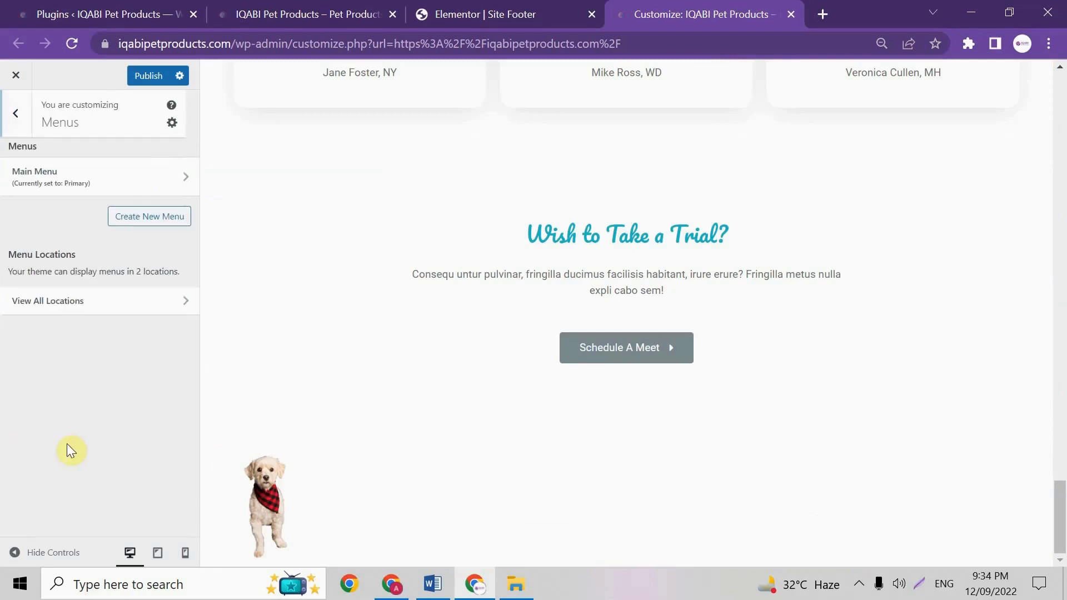
left_click(181, 177)
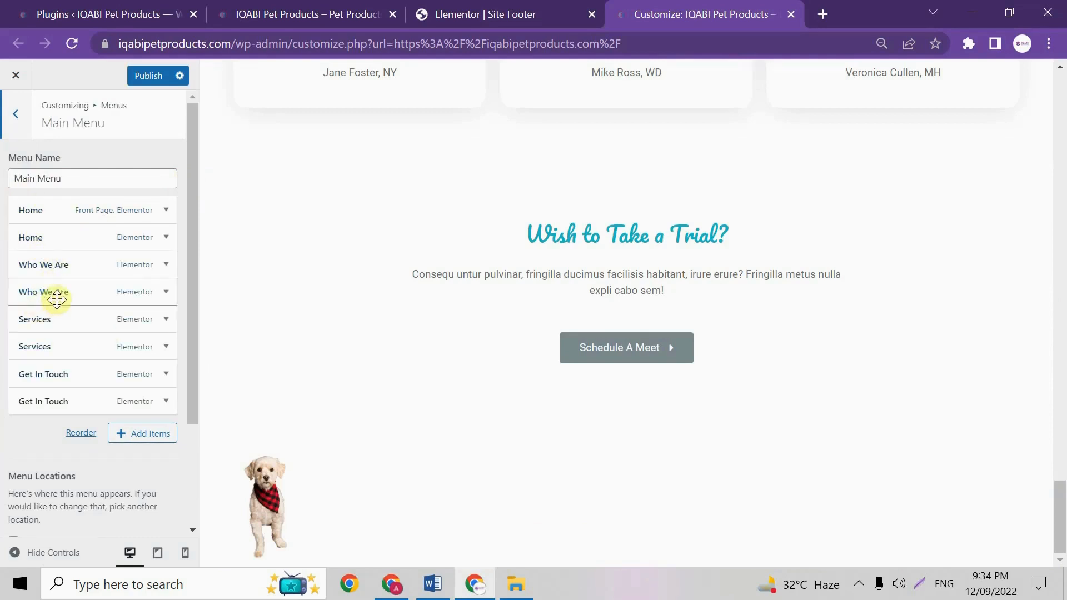
left_click(16, 114)
left_click(16, 114)
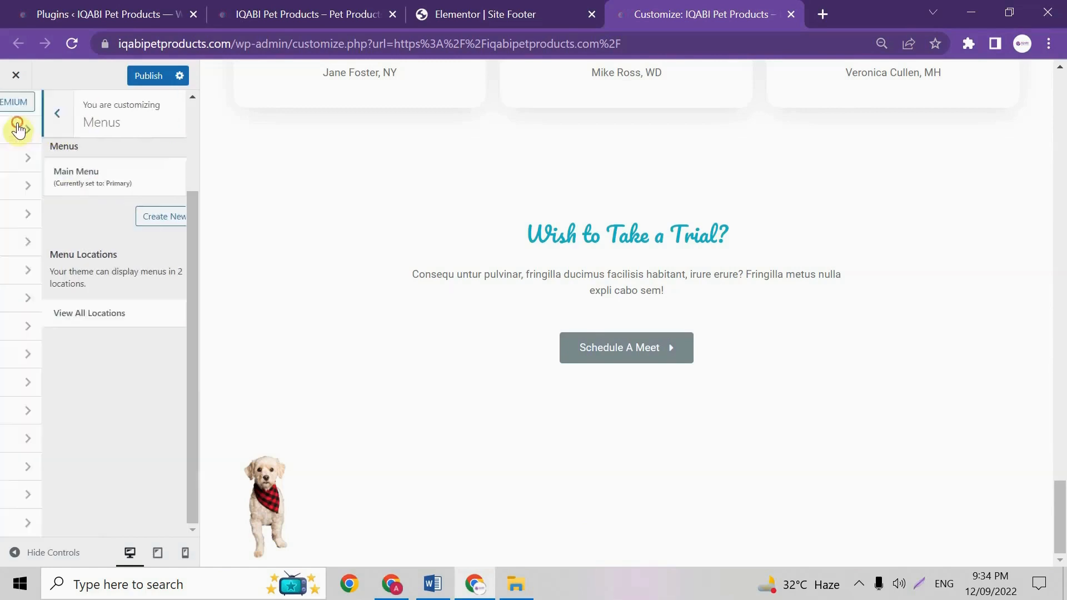
- Examine the Sidebar widget blocks in the Widgets section, from the search block through to Meta
left_click(67, 470)
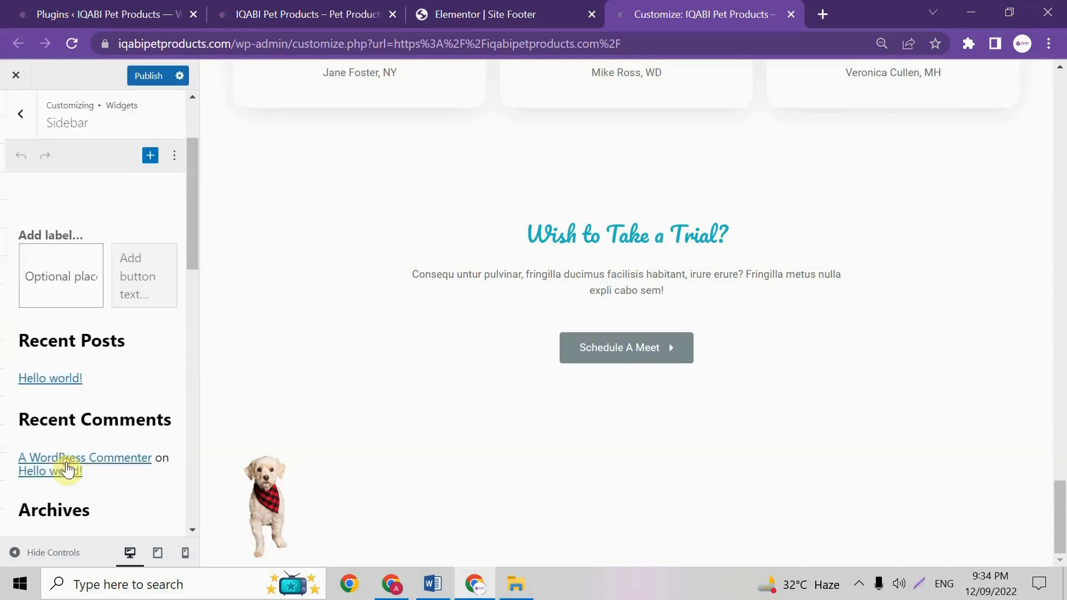
scroll(78, 250, "down", 3)
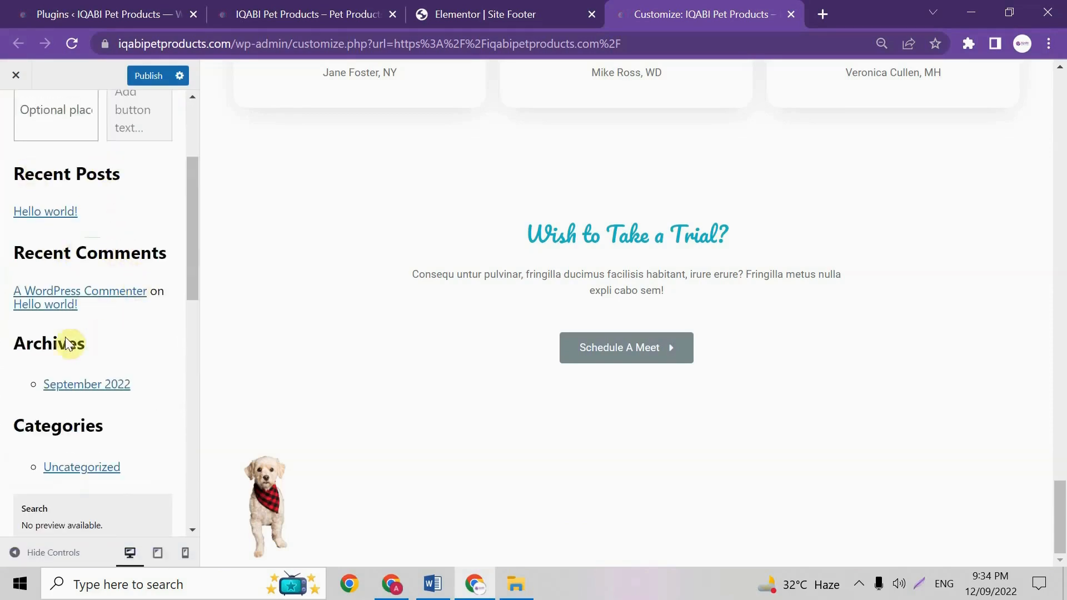
scroll(69, 347, "down", 5)
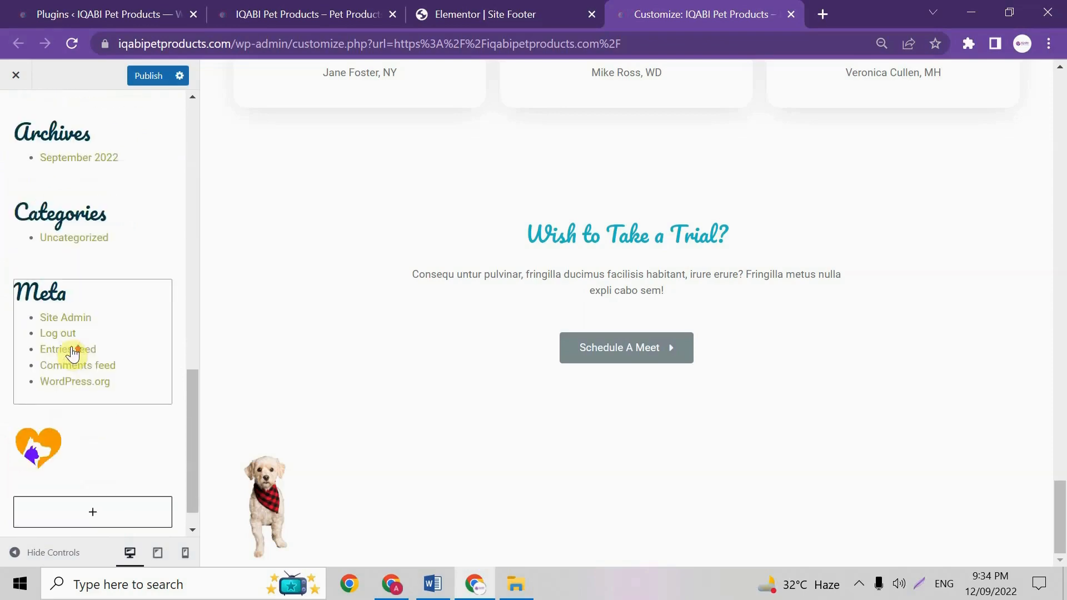
scroll(73, 353, "up", 10)
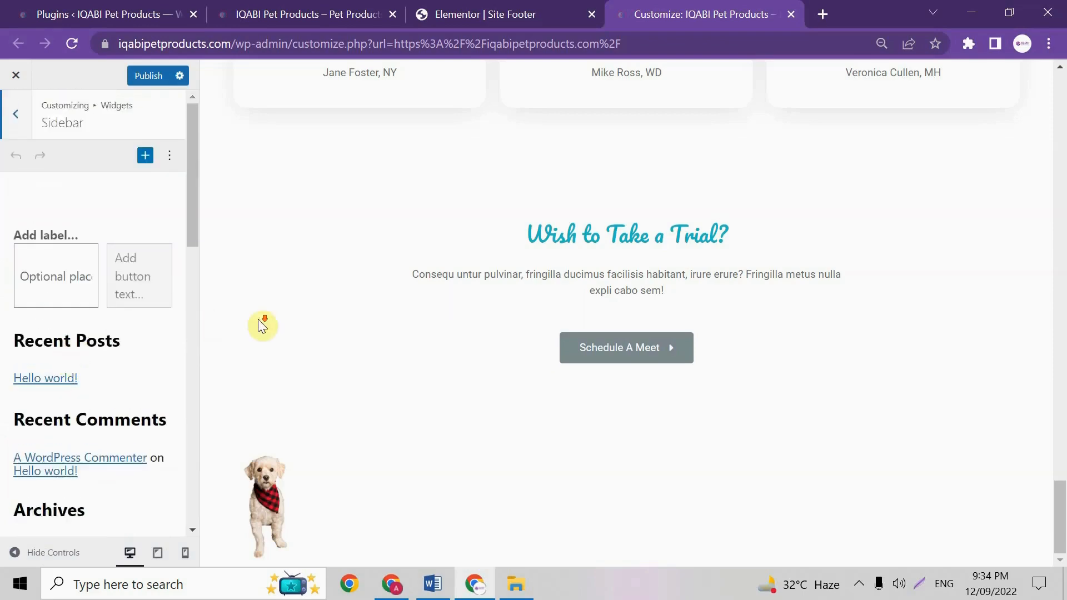
scroll(262, 326, "up", 15)
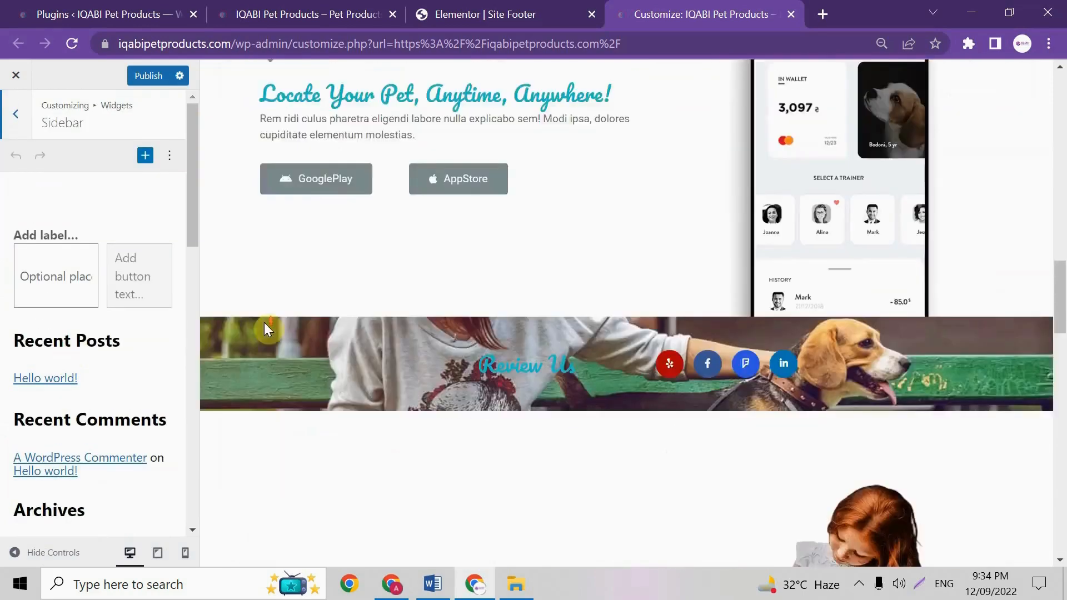
scroll(265, 323, "up", 5)
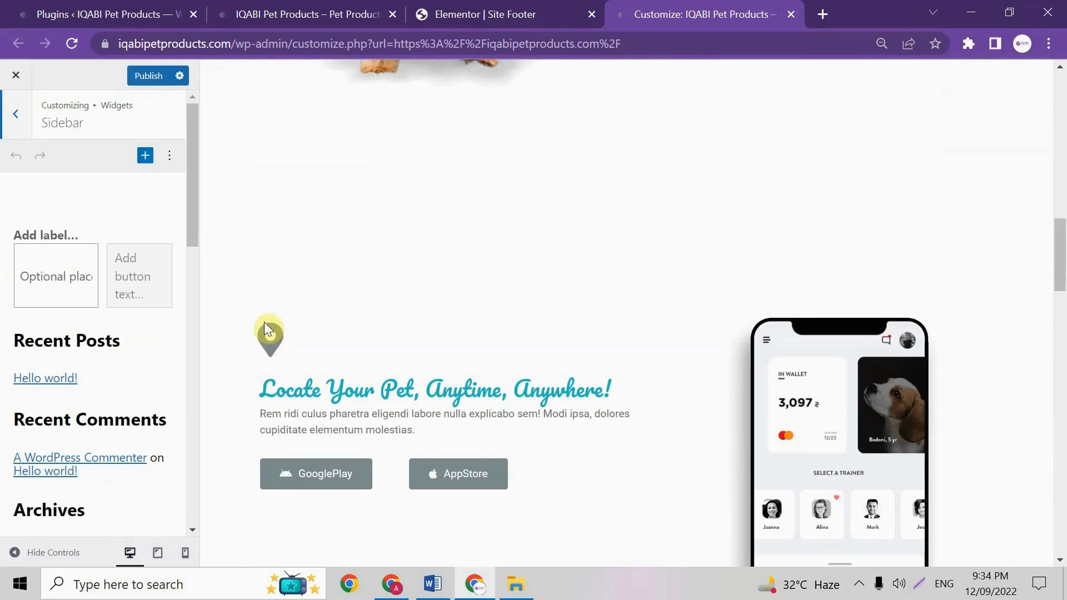
left_click(14, 122)
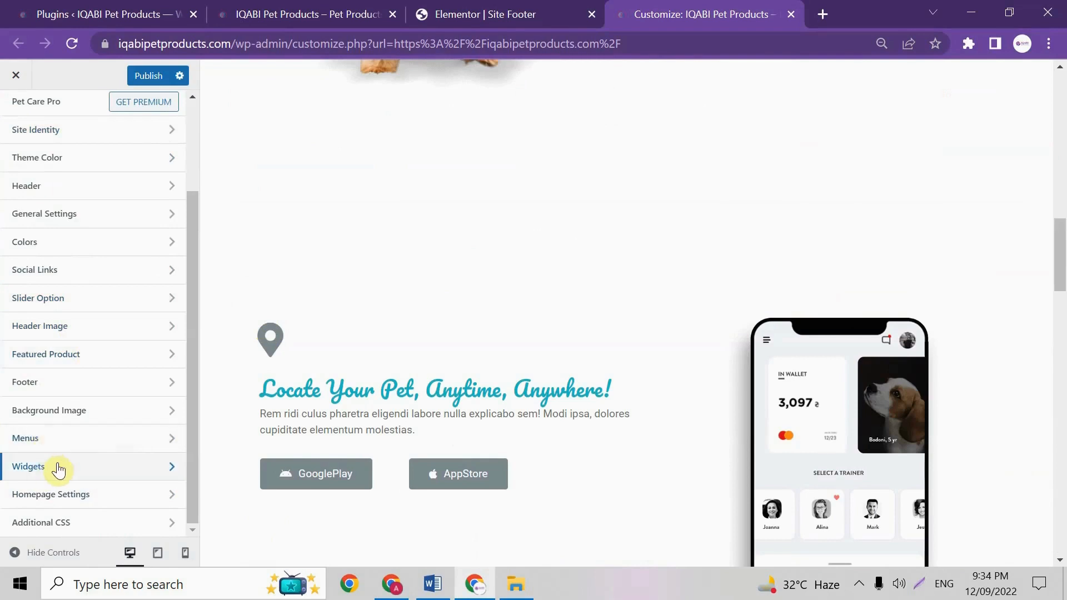
- Examine the static homepage choice and the pages available as posts page in Homepage Settings
left_click(77, 504)
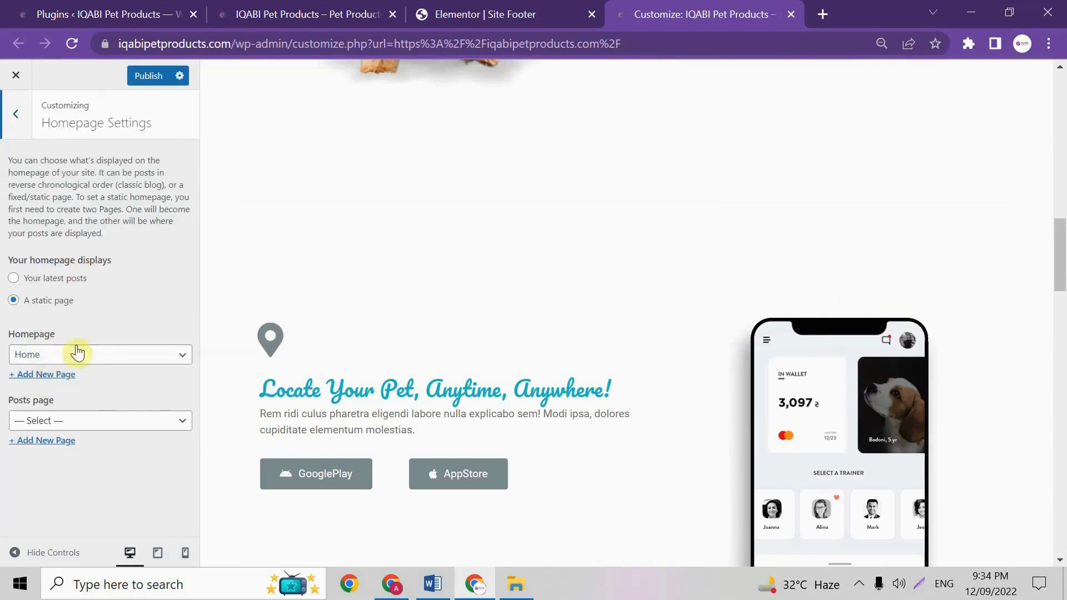
left_click(35, 351)
left_click(112, 425)
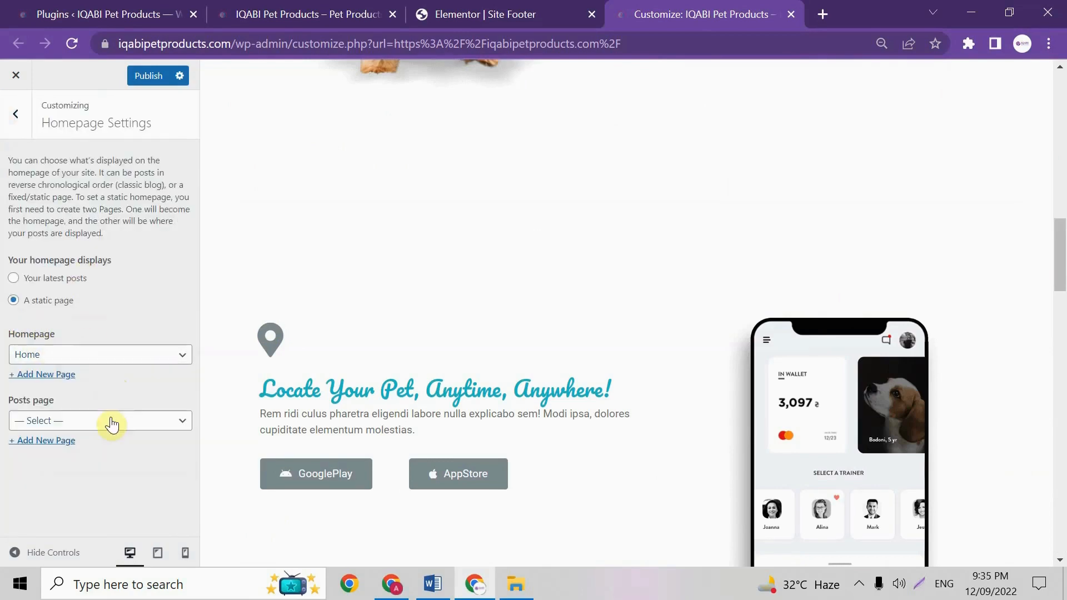
left_click(111, 424)
left_click(112, 424)
left_click(116, 430)
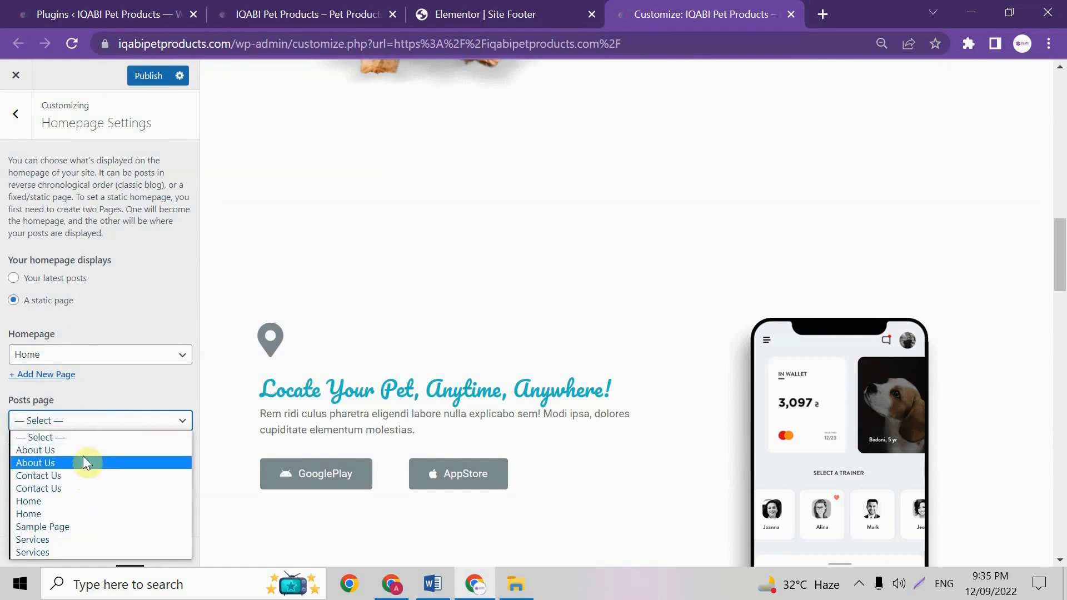
left_click(120, 378)
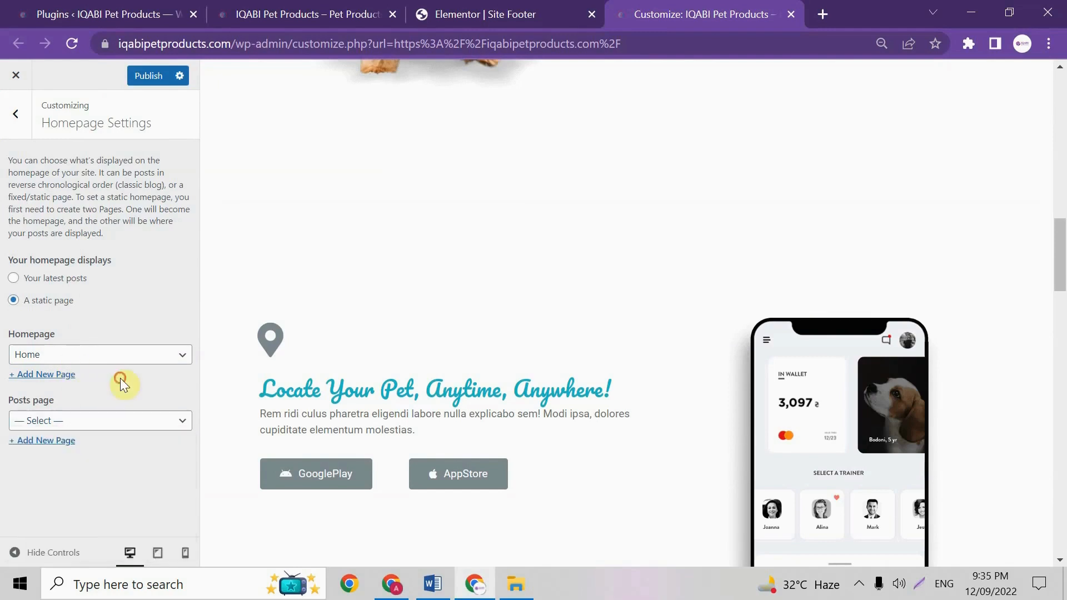
left_click(16, 114)
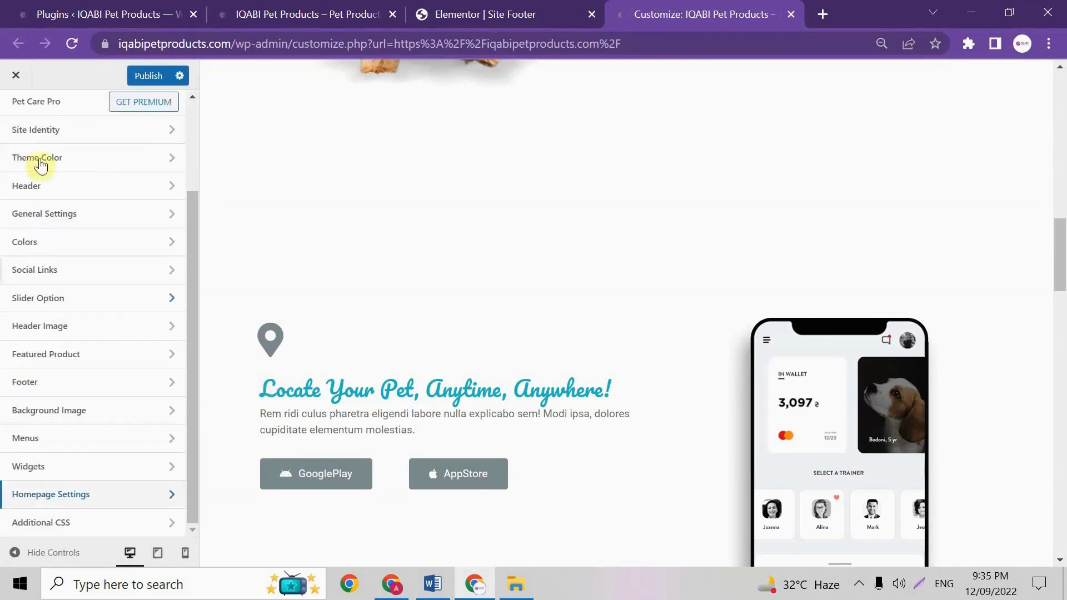
- Examine the instructions and the code editor in the Additional CSS section
left_click(106, 526)
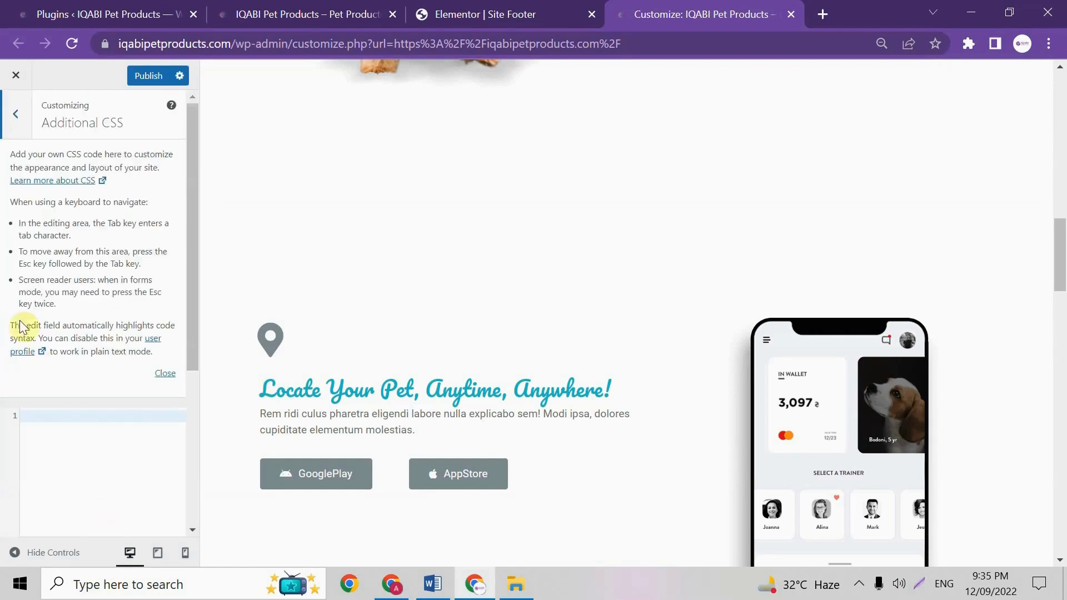
scroll(24, 326, "down", 5)
scroll(22, 328, "down", 4)
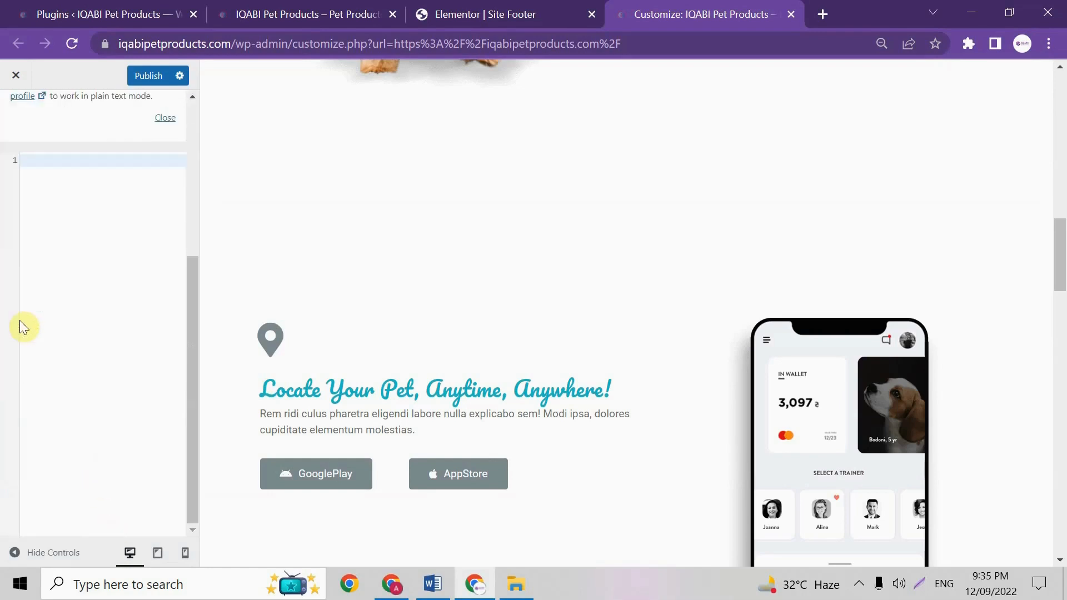
scroll(30, 335, "up", 5)
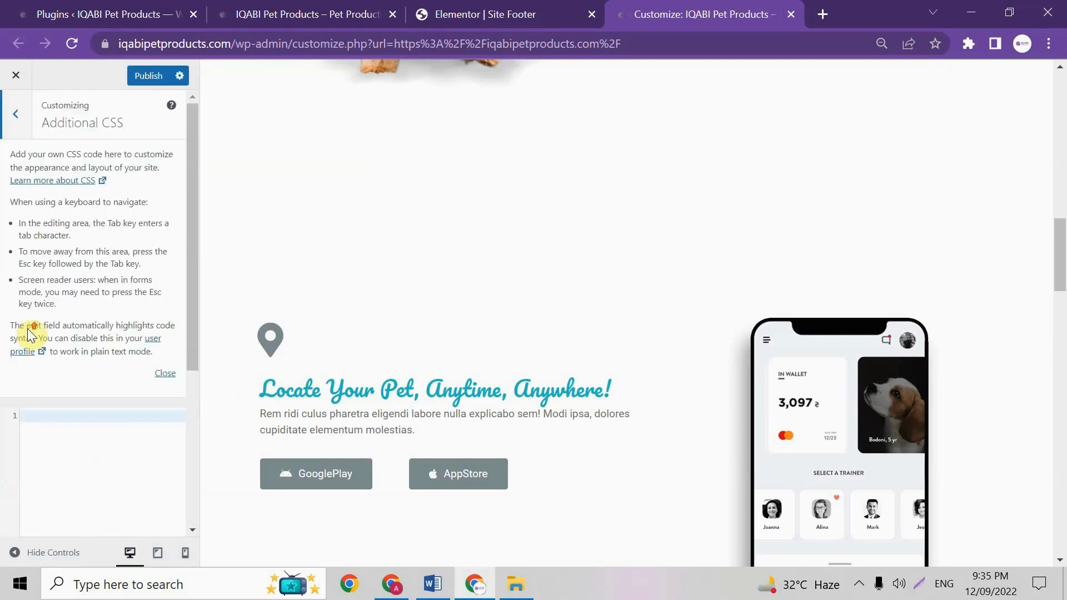
scroll(92, 477, "down", 4)
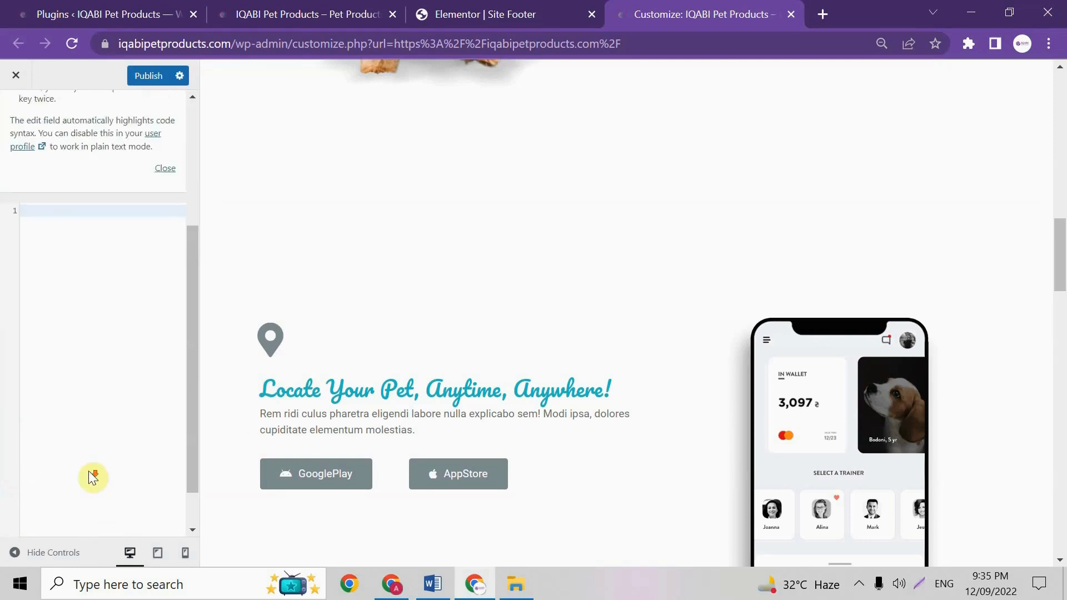
scroll(64, 350, "up", 5)
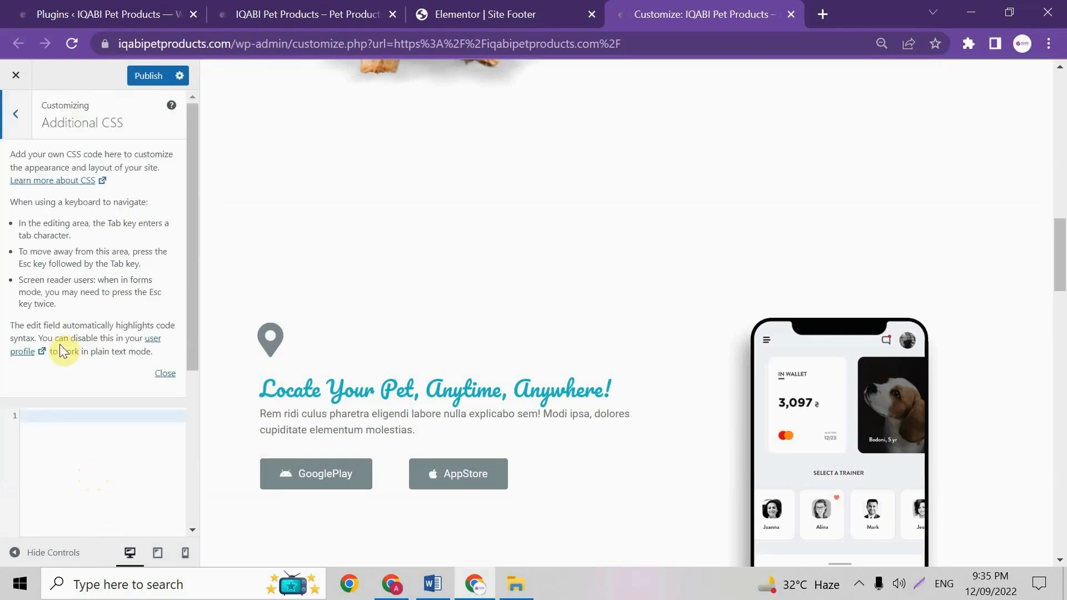
left_click(15, 118)
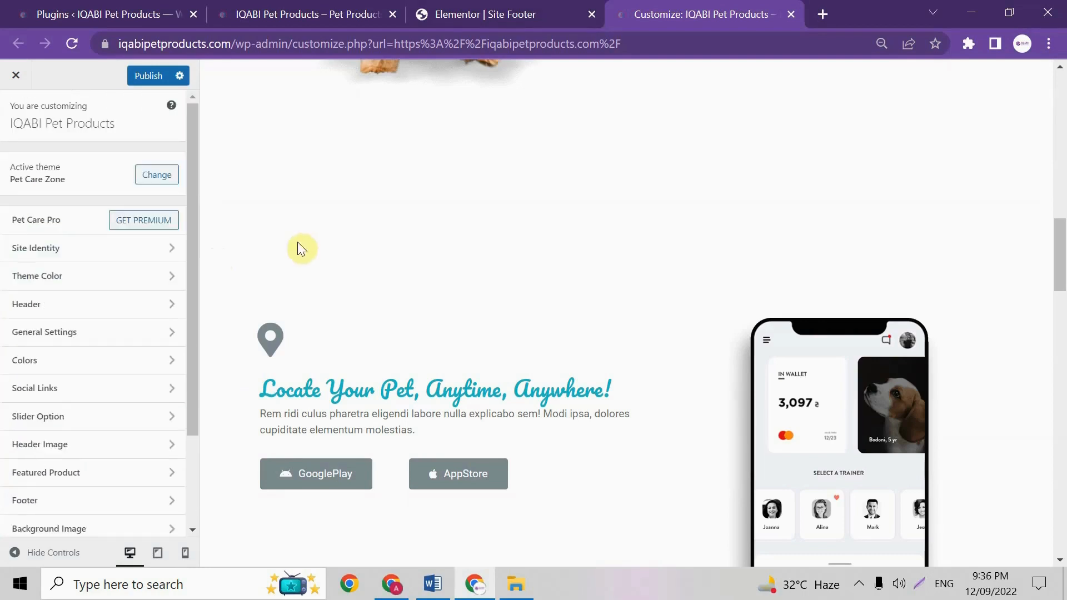
scroll(192, 149, "down", 2)
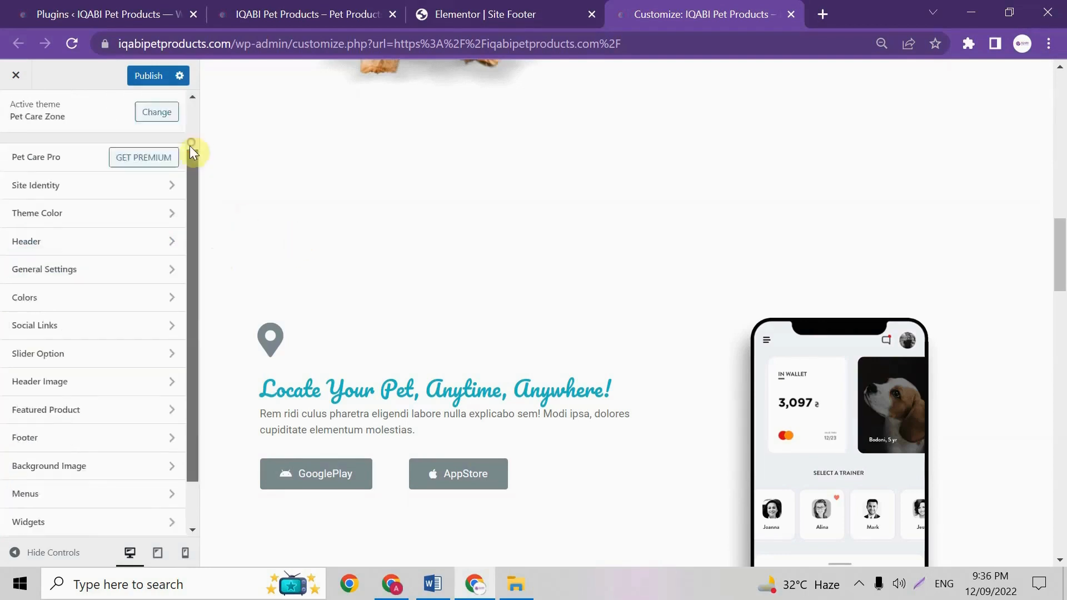
left_click_drag(190, 315, 206, 167)
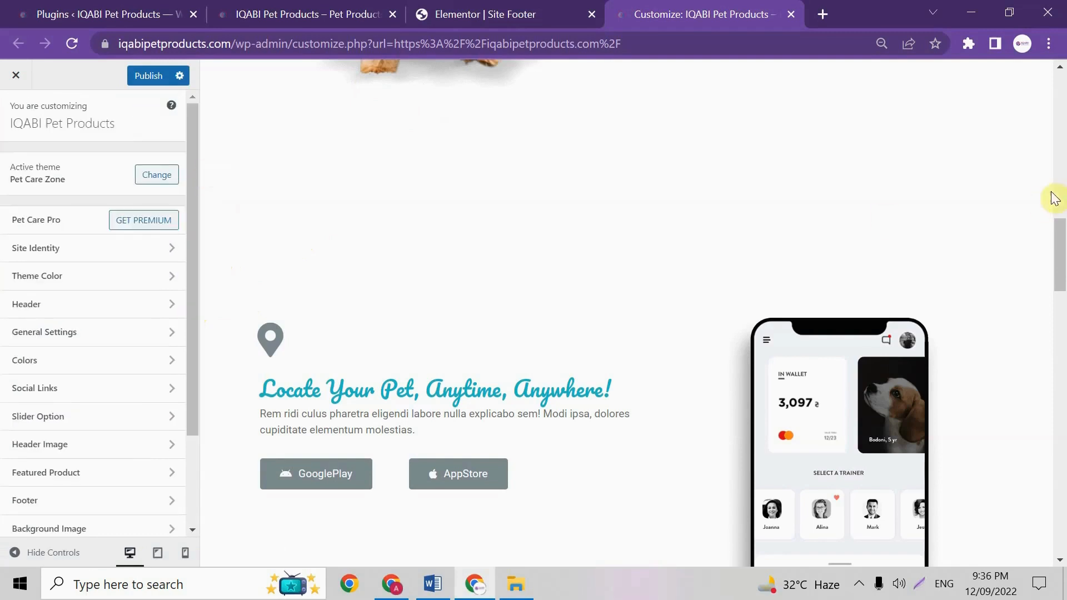
left_click_drag(1063, 250, 1066, 129)
scroll(1064, 249, "up", 3)
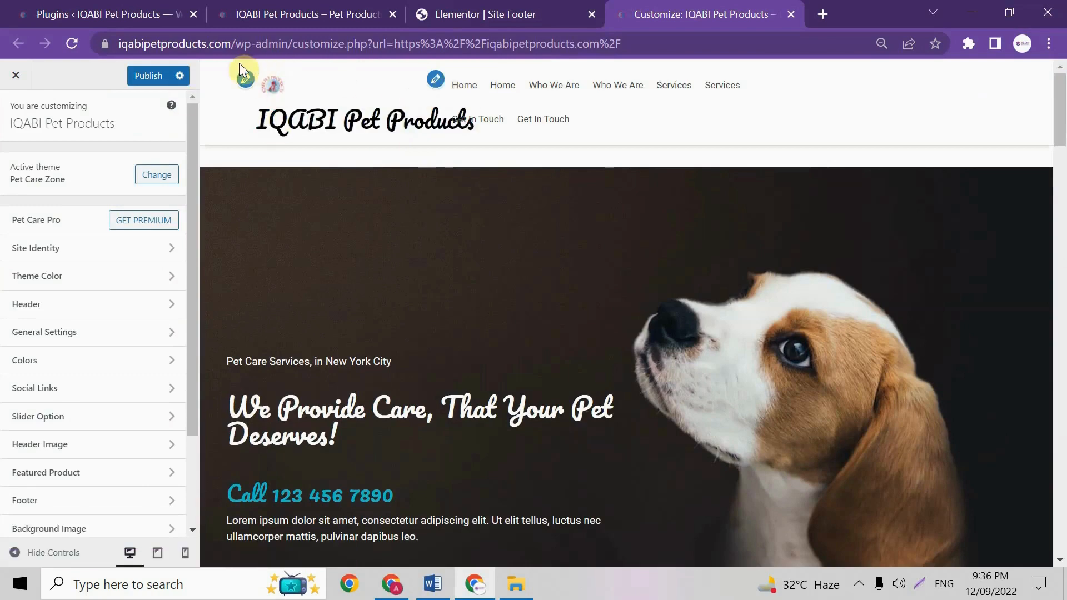
- Return to the WordPress admin's plugins page and search the plugins available to add for "header & footer"
left_click(133, 8)
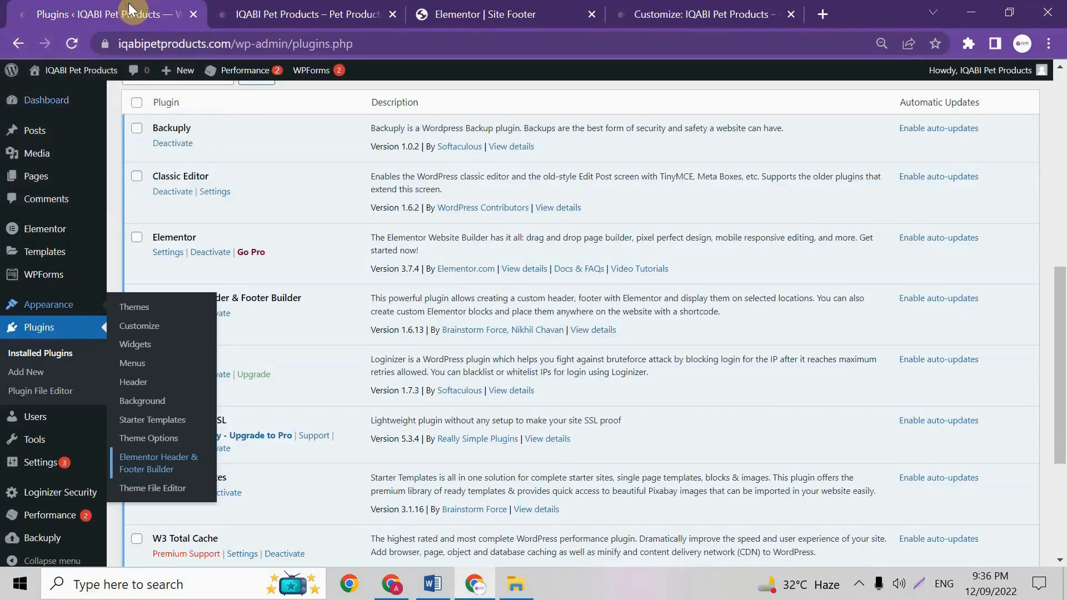
mouse_move(62, 243)
scroll(61, 243, "up", 10)
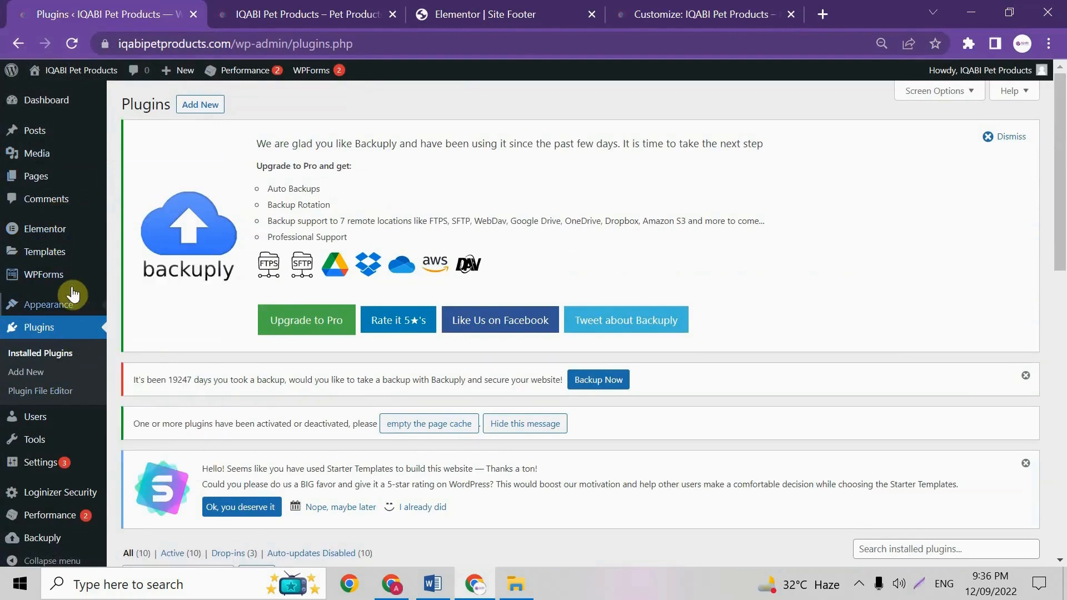
mouse_move(67, 310)
scroll(28, 334, "down", 5)
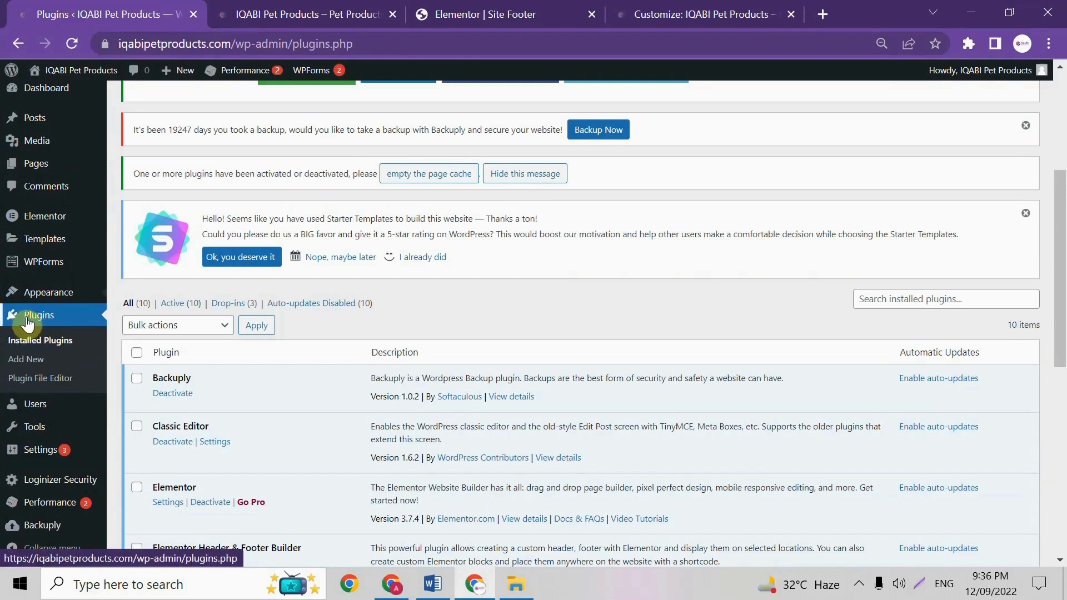
left_click(40, 362)
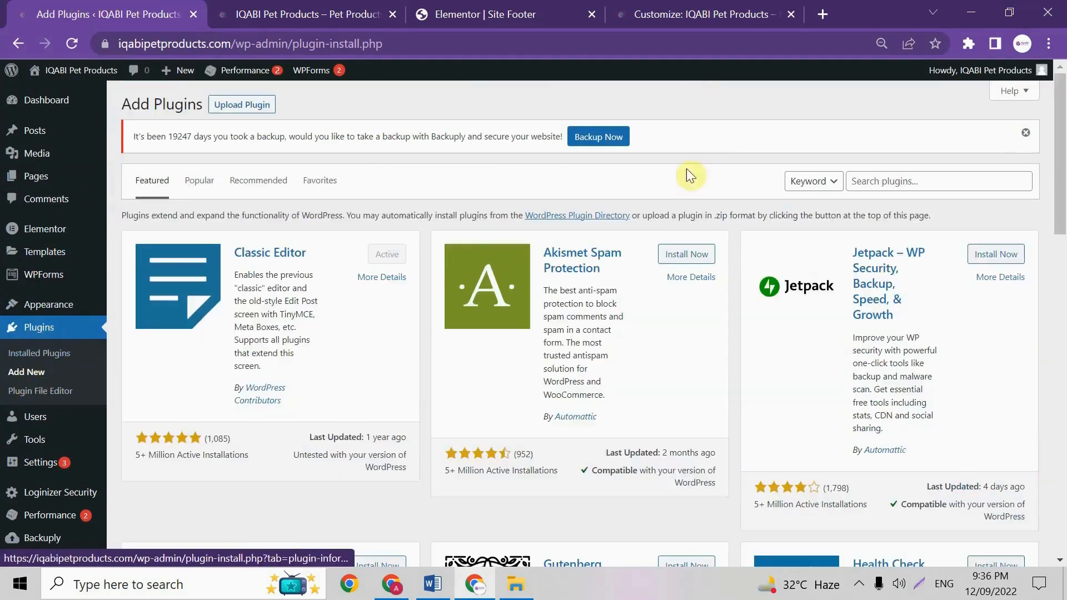
left_click(856, 173)
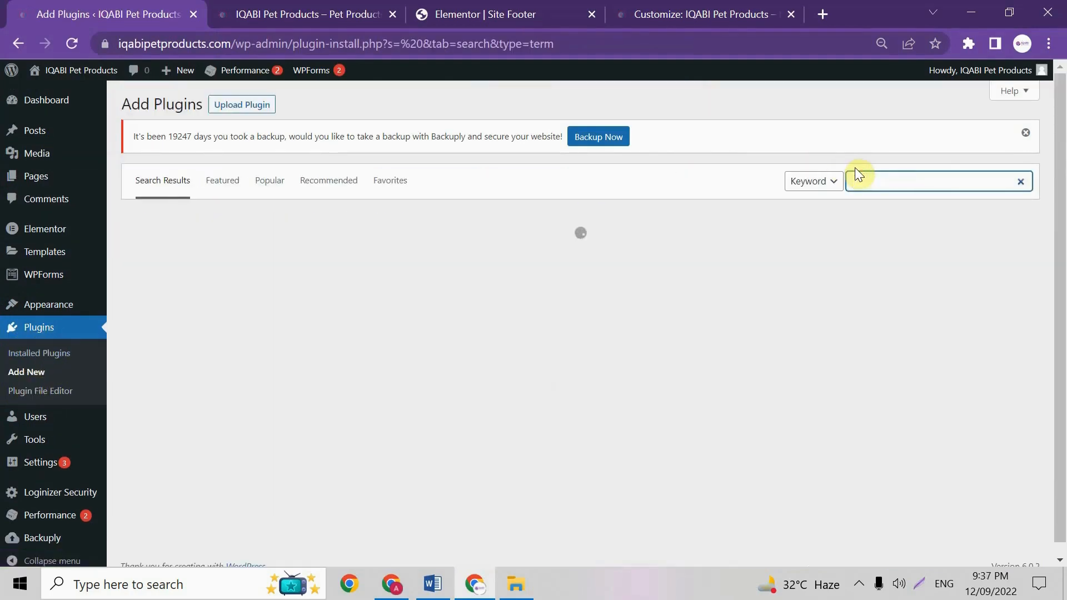
type("header")
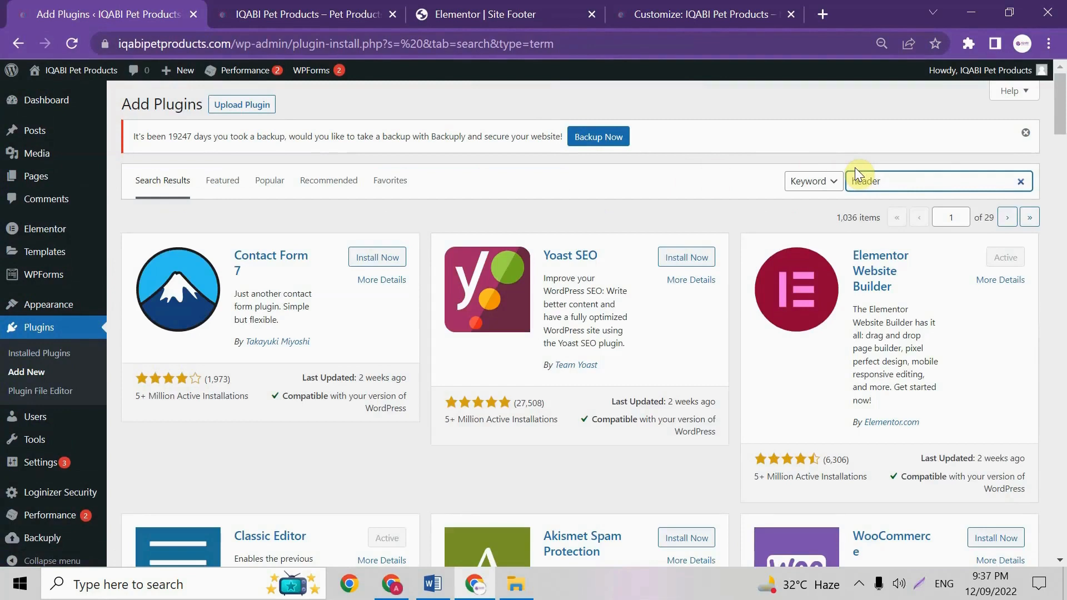
type(" & footer")
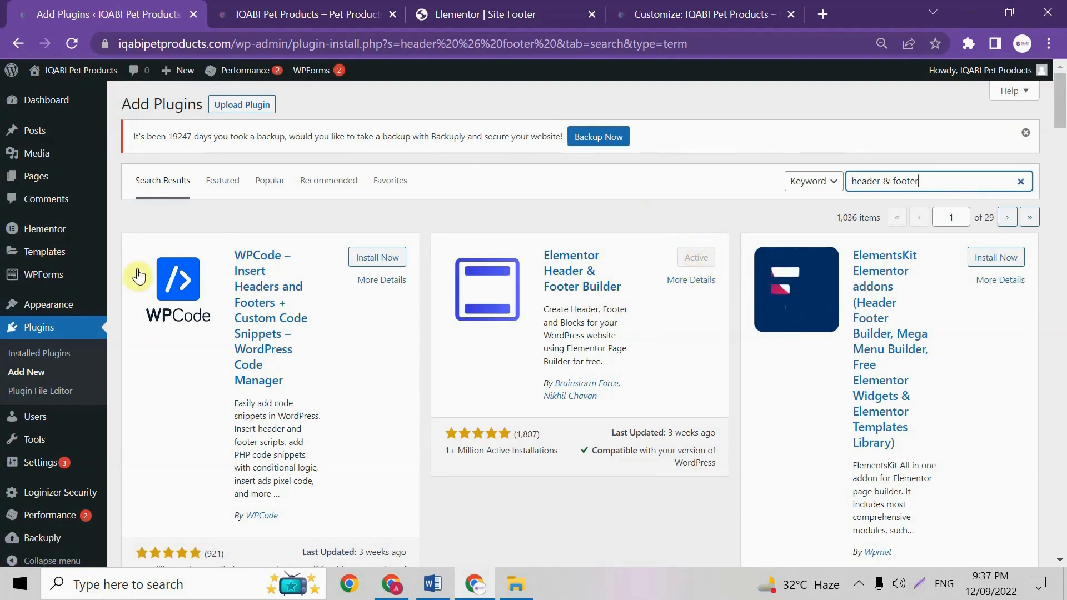
- Move both Site Footer templates in Elementor Header & Footer Builder to the trash
mouse_move(20, 309)
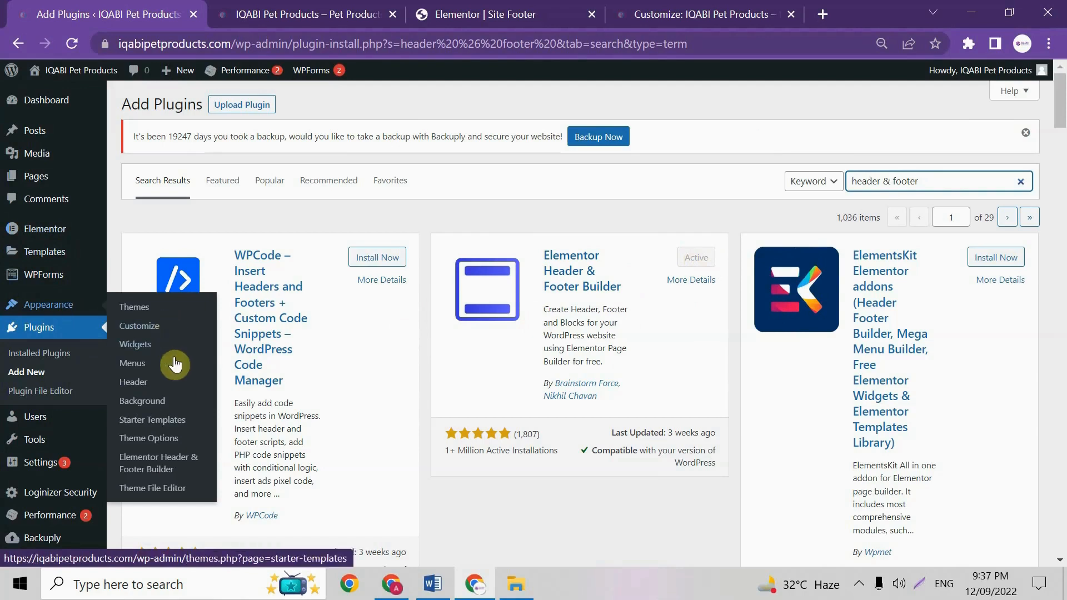
left_click(179, 469)
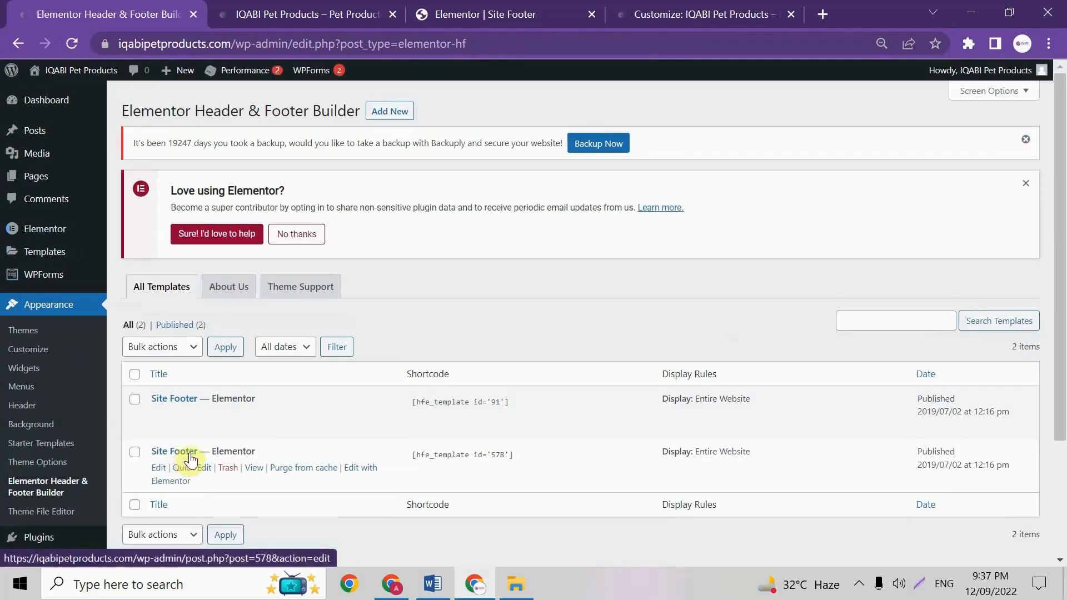
scroll(192, 459, "down", 3)
scroll(190, 460, "up", 2)
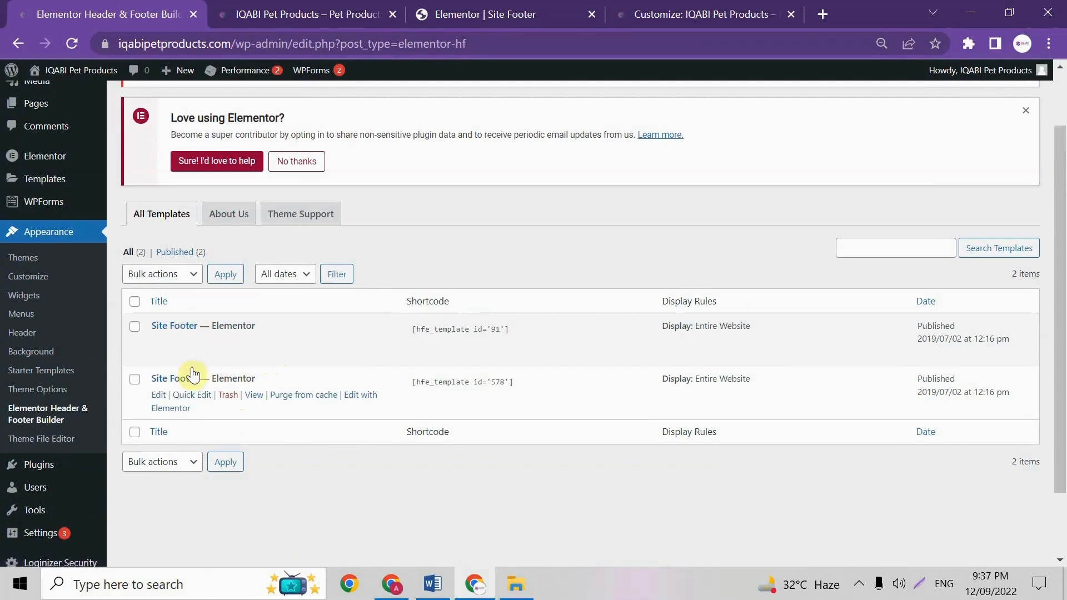
left_click(135, 327)
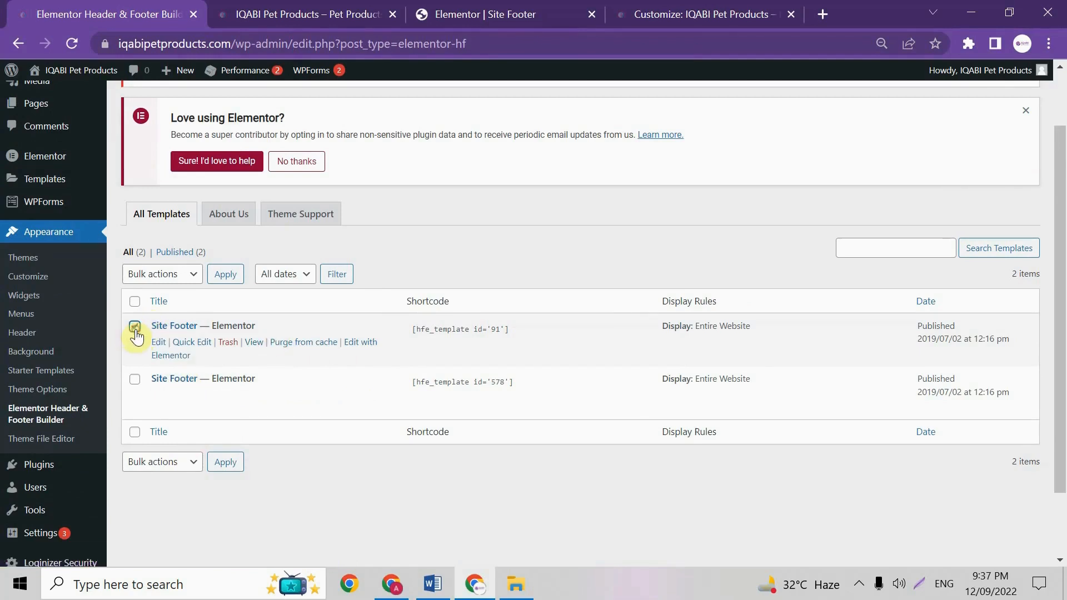
left_click(135, 380)
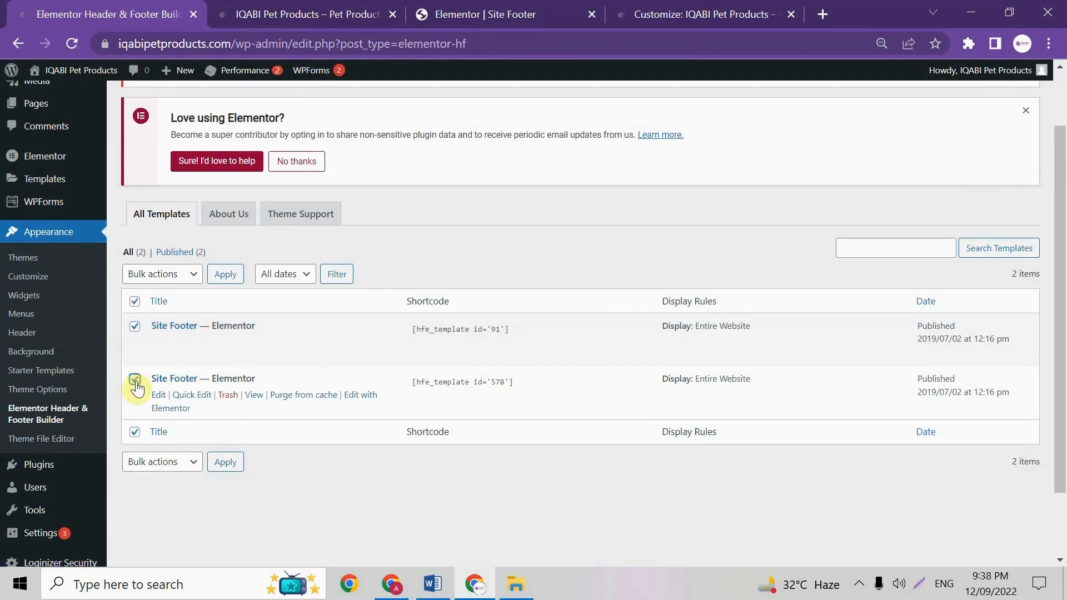
left_click(183, 278)
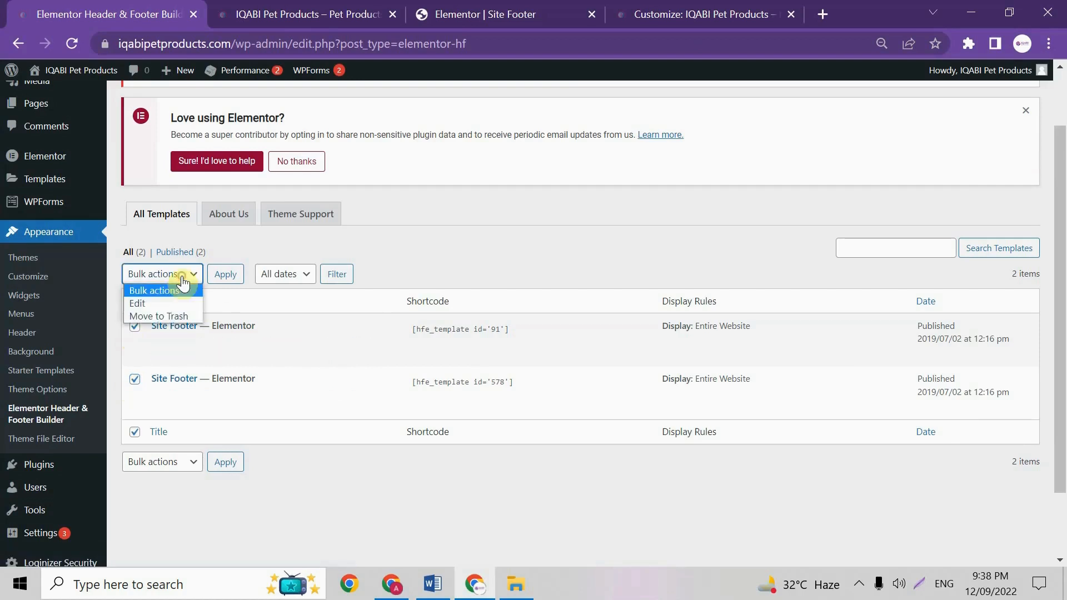
left_click(159, 317)
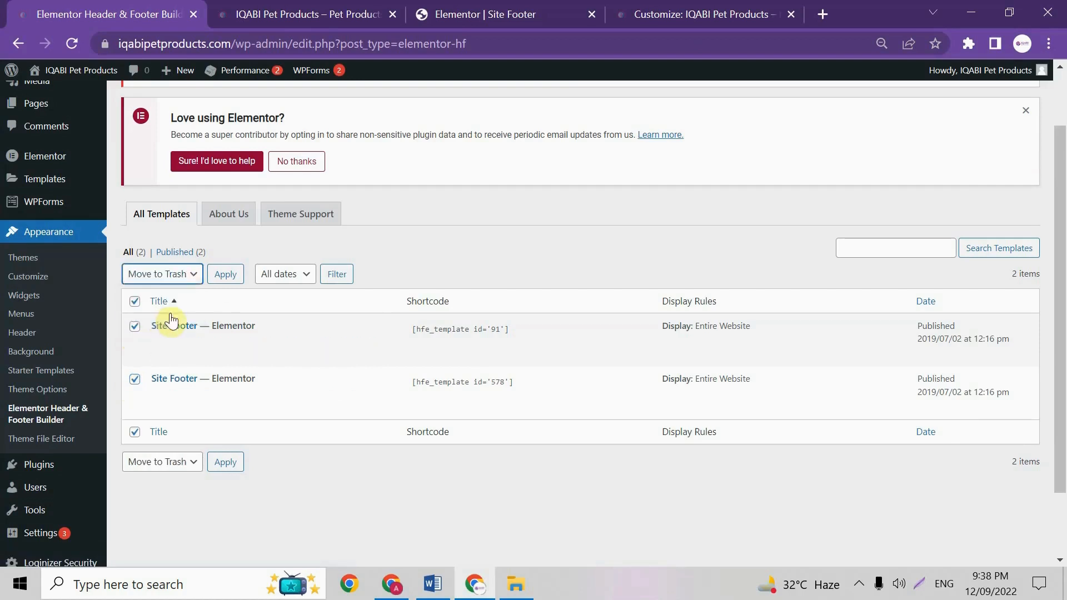
left_click(224, 275)
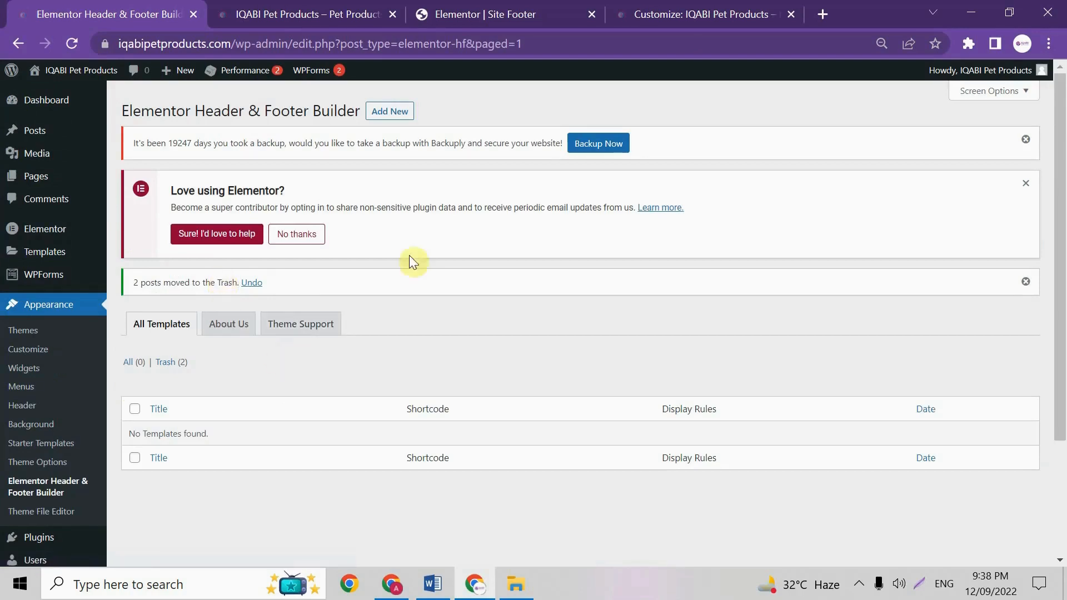
- Start a new header or footer template, answering the setup questions with Beginner and Myself/My company and skipping the contact details
left_click(396, 114)
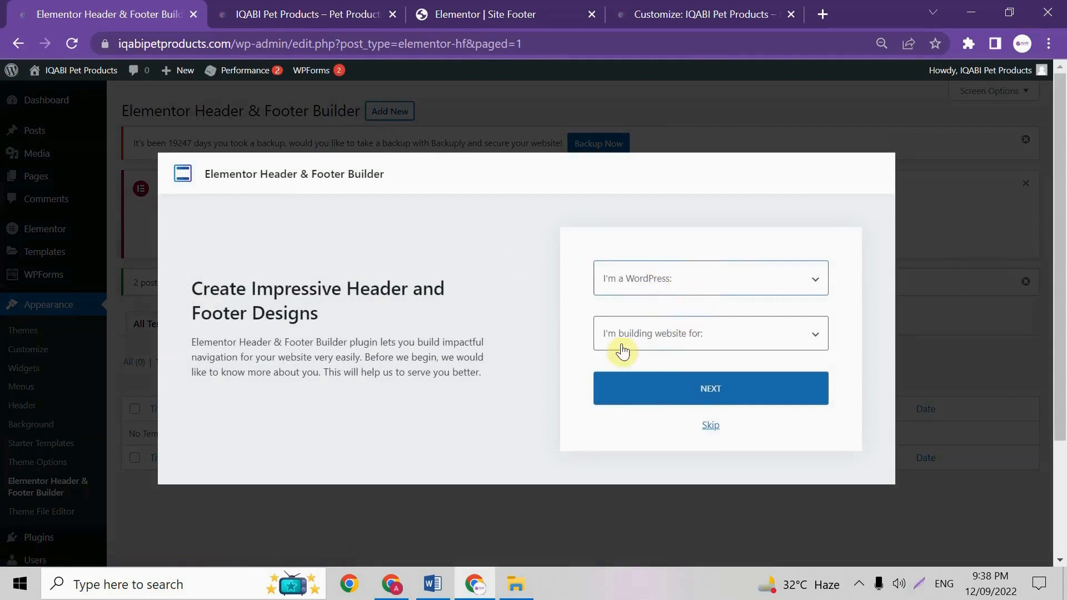
left_click(689, 340)
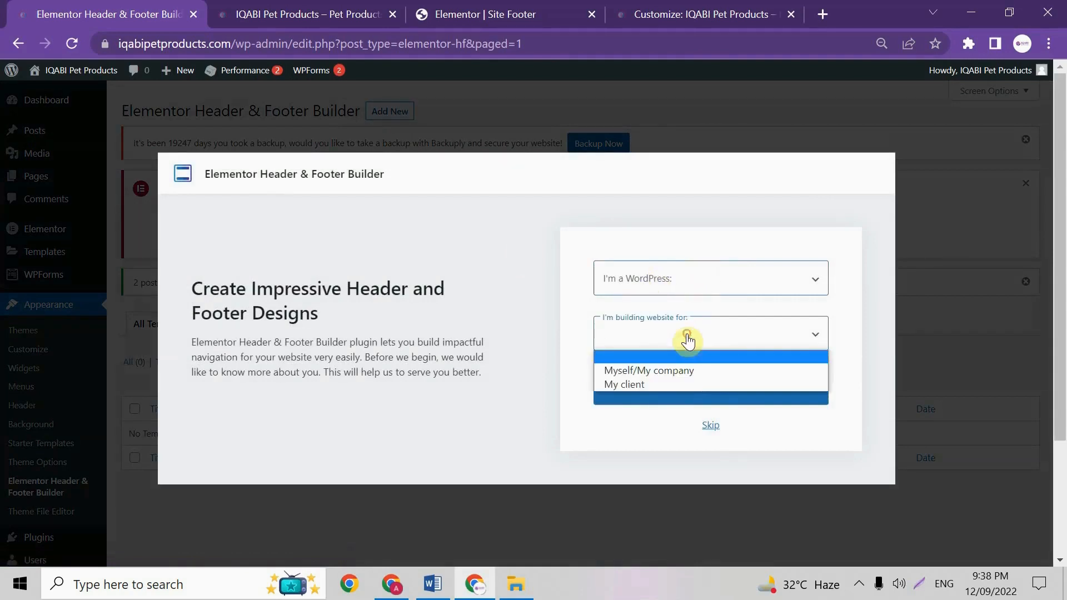
left_click(671, 369)
left_click(723, 278)
left_click(671, 316)
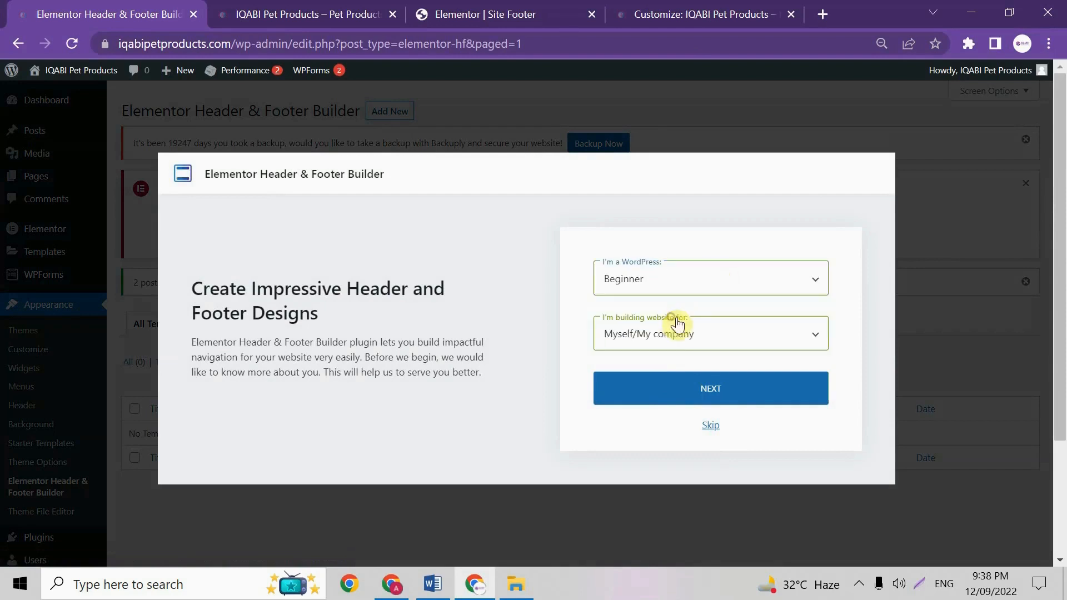
left_click(691, 403)
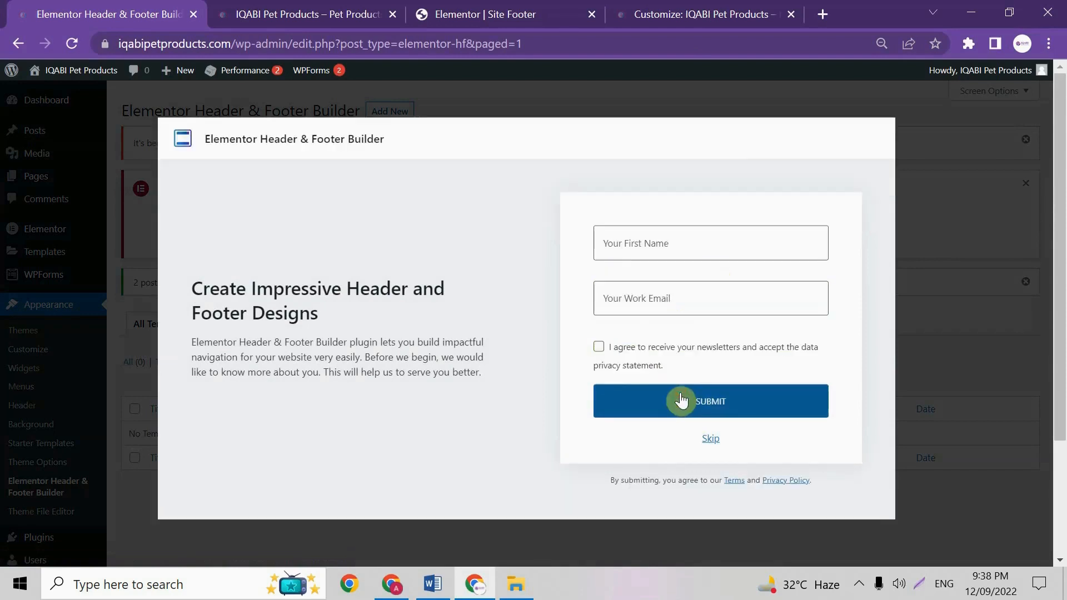
left_click(665, 239)
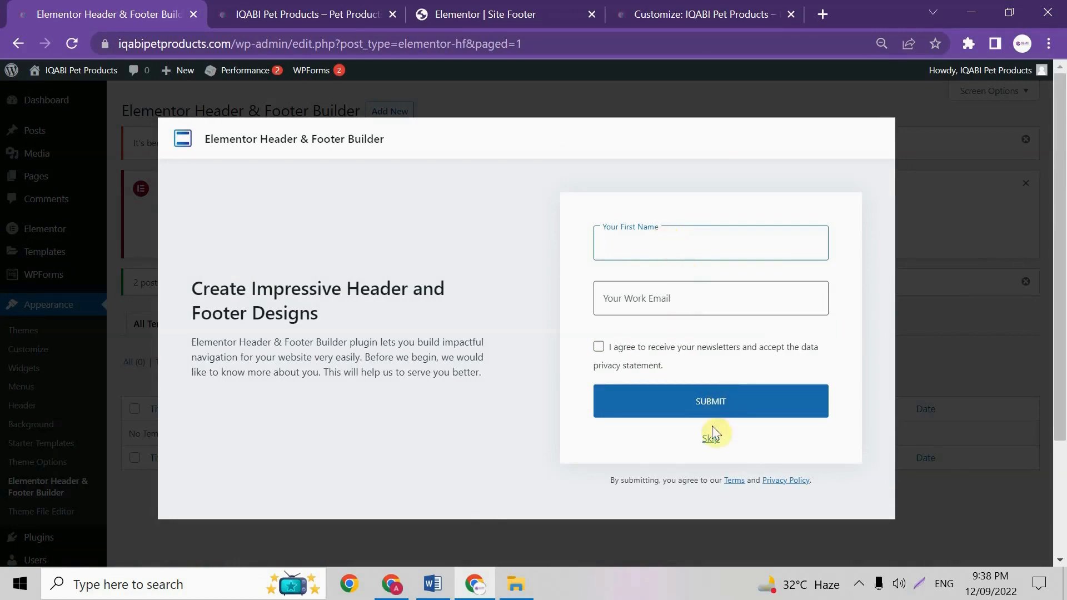
left_click(714, 442)
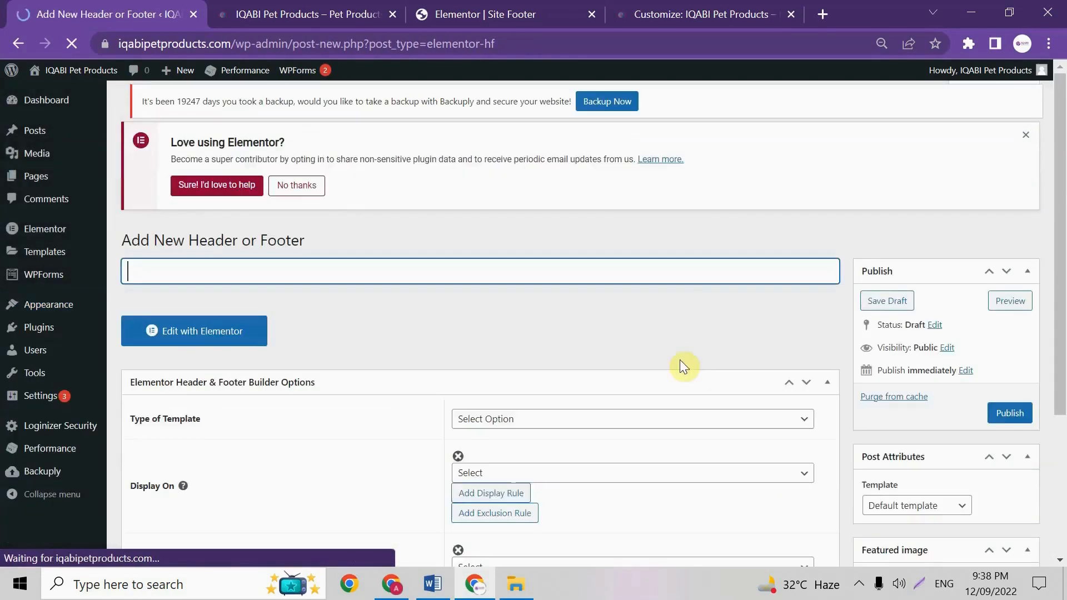
- Title the new template "Header" and set its template type to Header
scroll(300, 343, "down", 3)
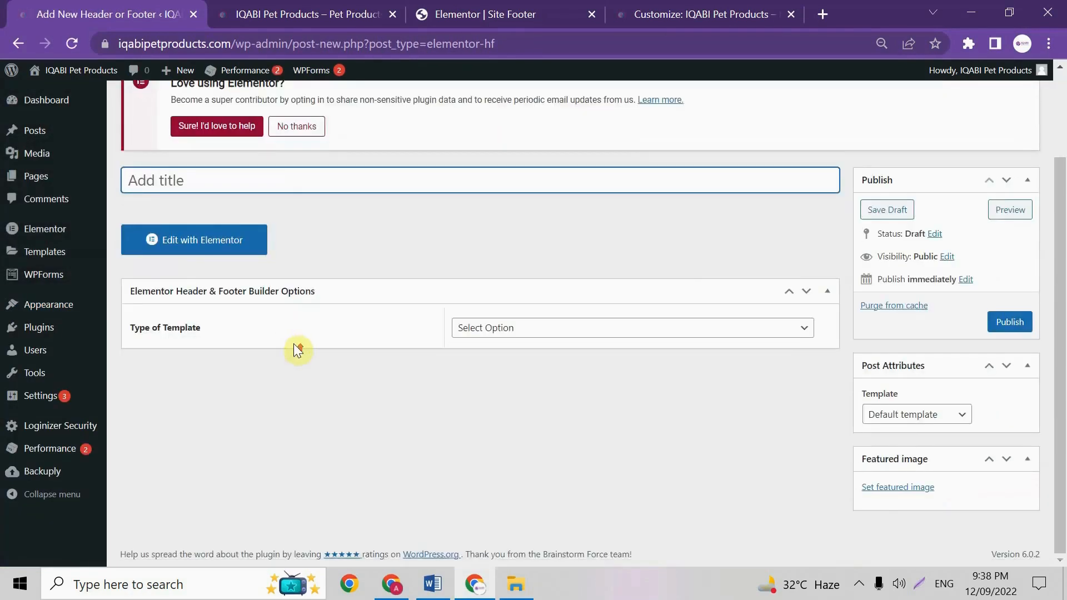
scroll(294, 345, "up", 3)
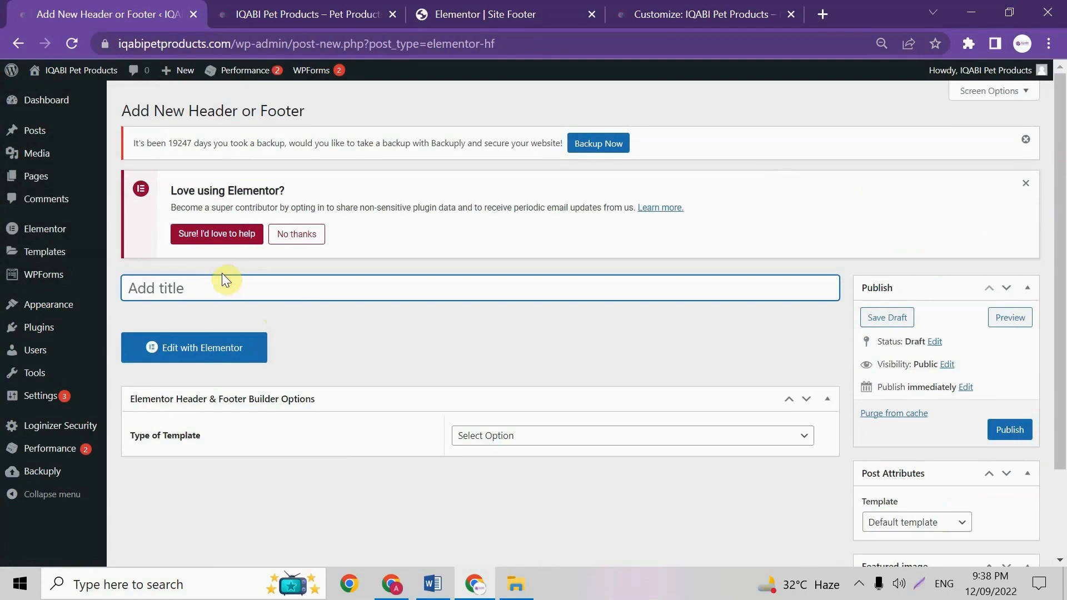
type("Header")
left_click(567, 436)
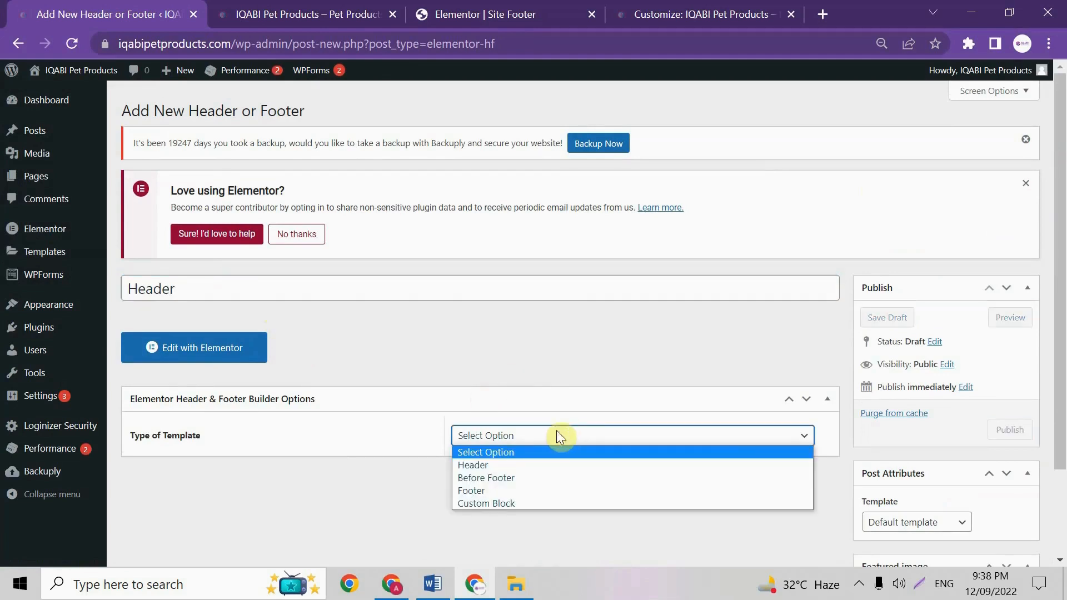
left_click(496, 464)
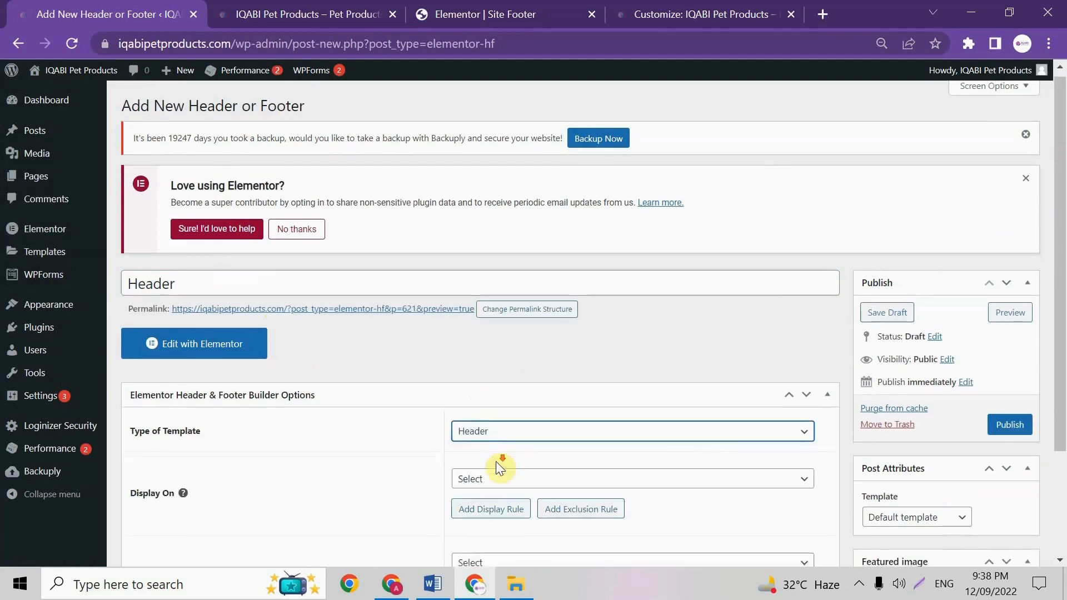
- Set the header template to display on the Entire Website, leave user roles unselected, and publish it
scroll(444, 434, "down", 2)
left_click(500, 341)
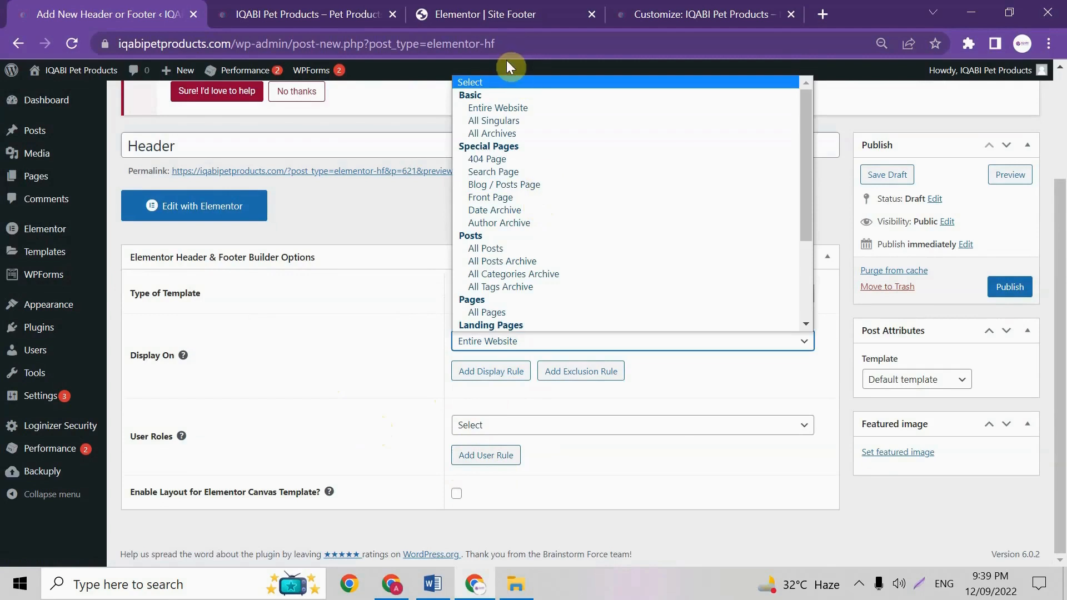
left_click(525, 108)
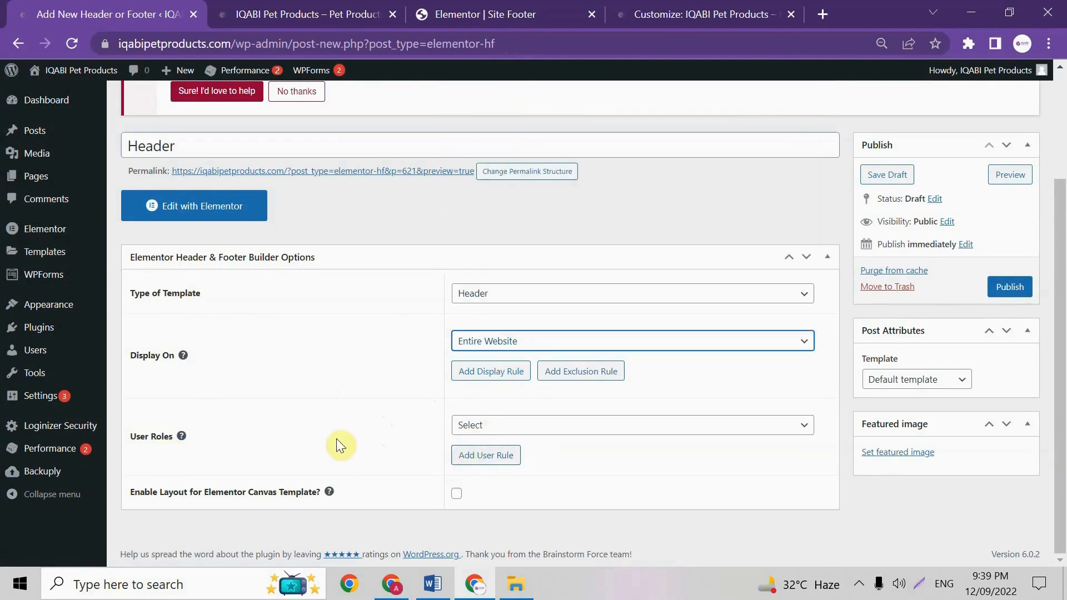
left_click(495, 425)
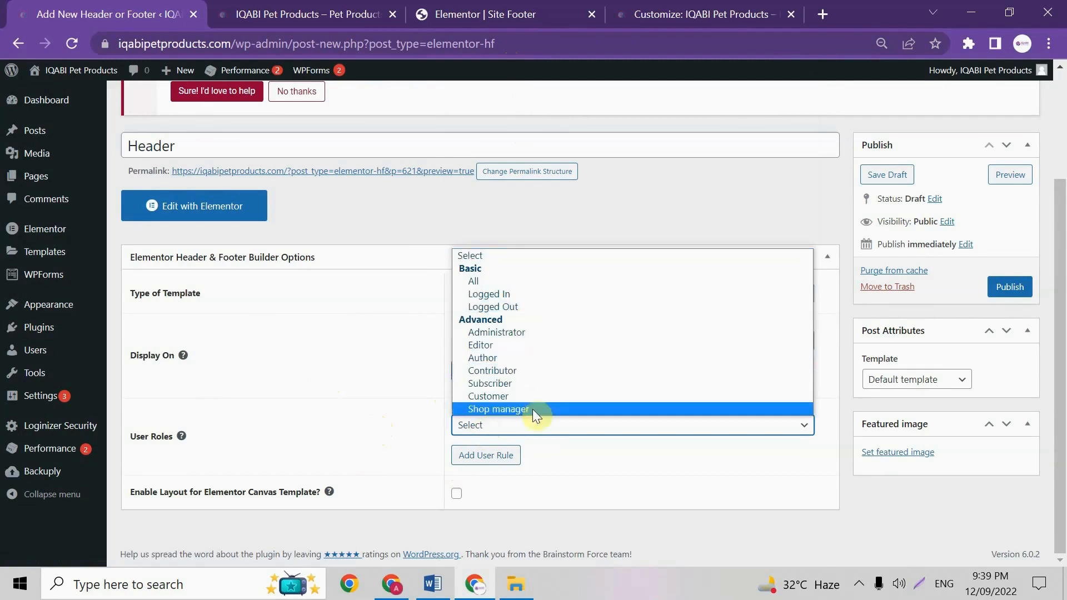
left_click(388, 440)
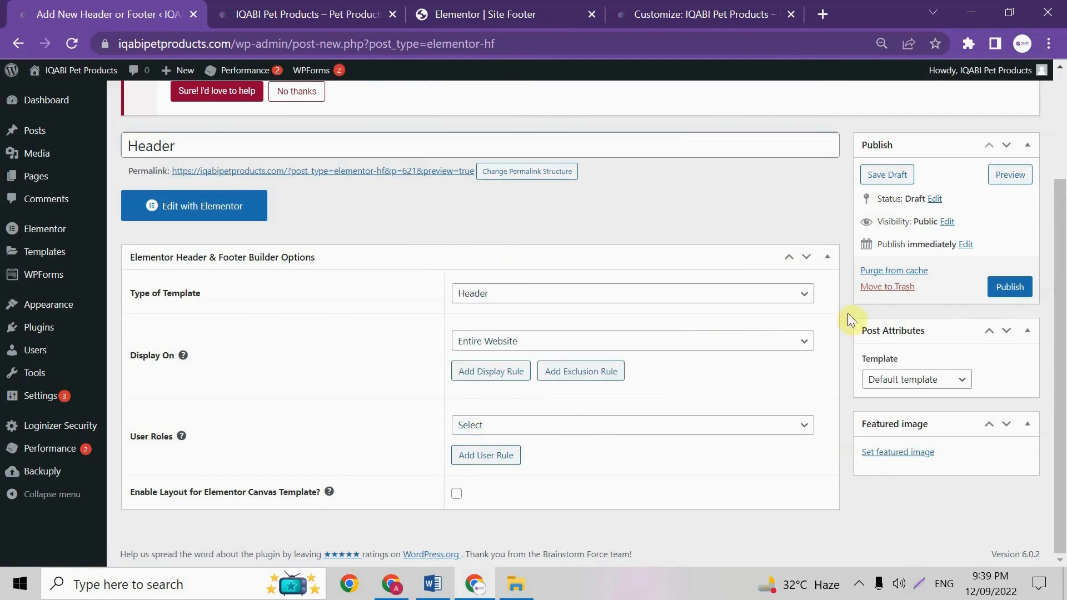
left_click(1010, 288)
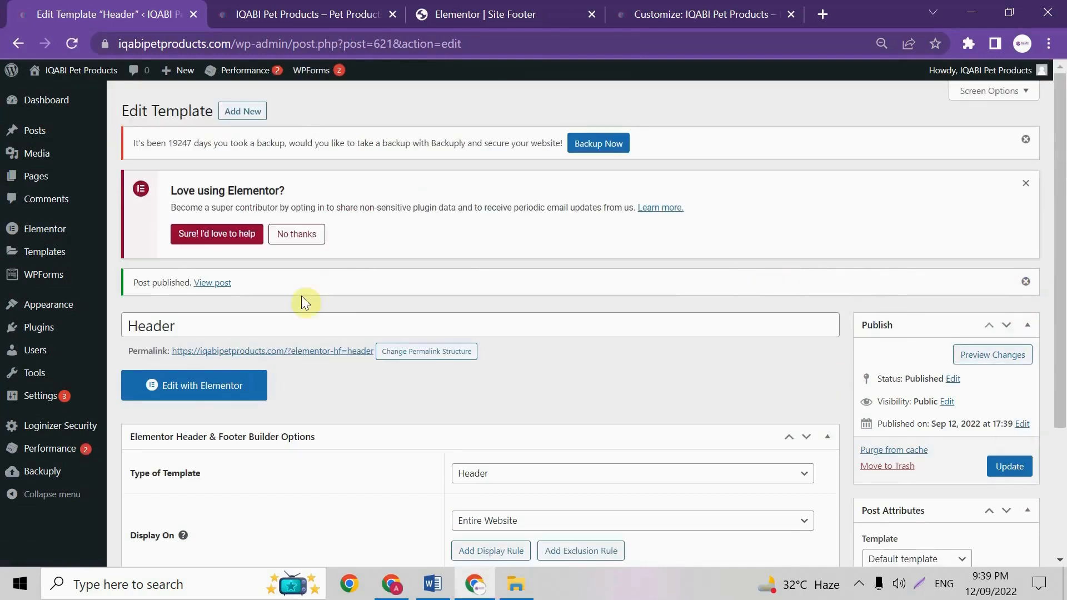
- Open the header template for editing with Elementor and add a section with two equal columns
left_click(201, 392)
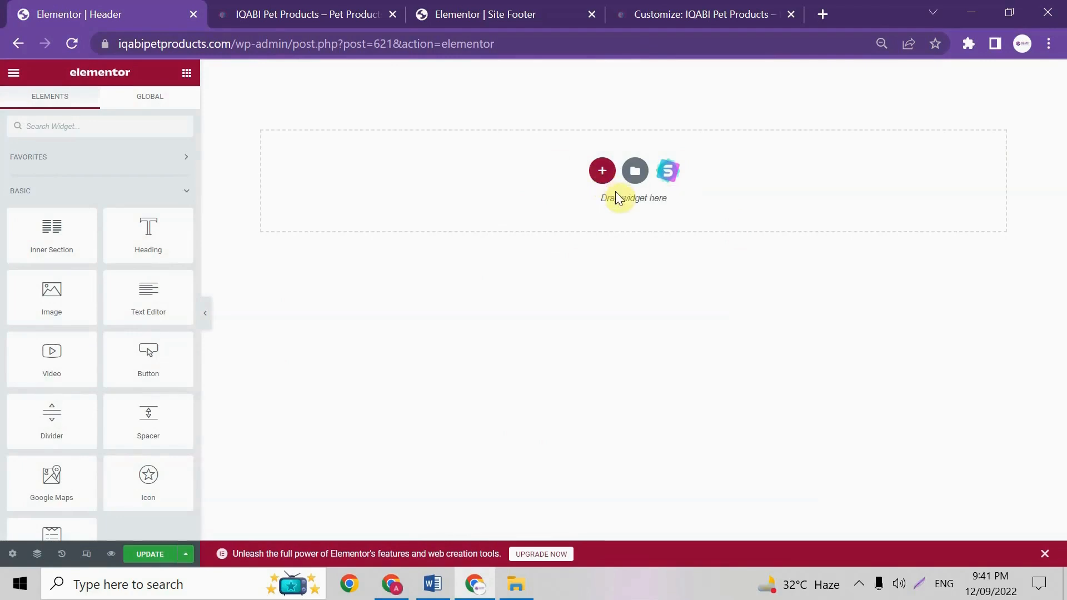
left_click(602, 171)
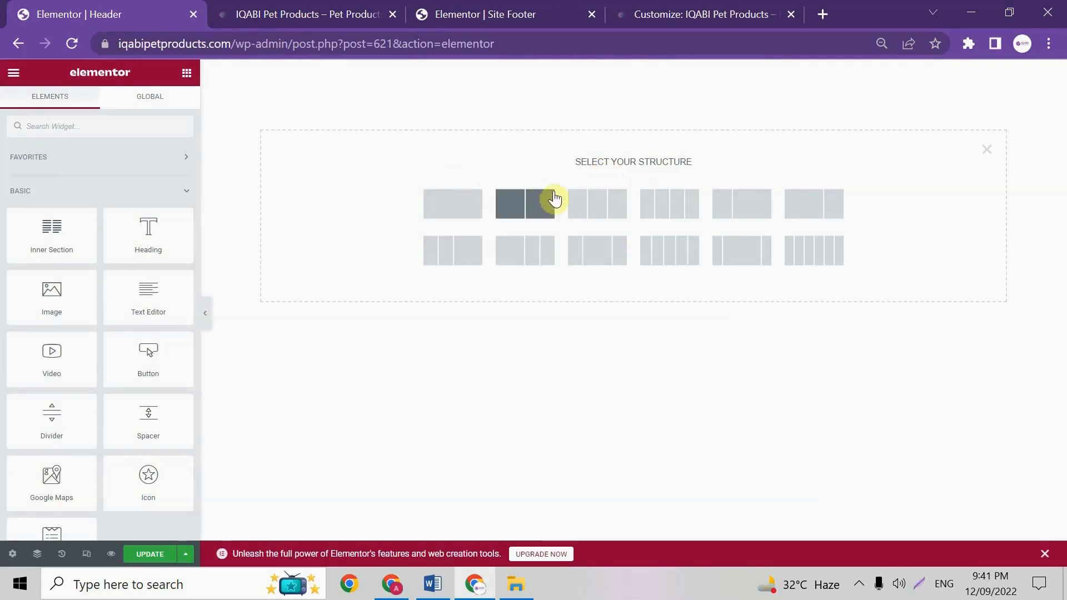
left_click(526, 216)
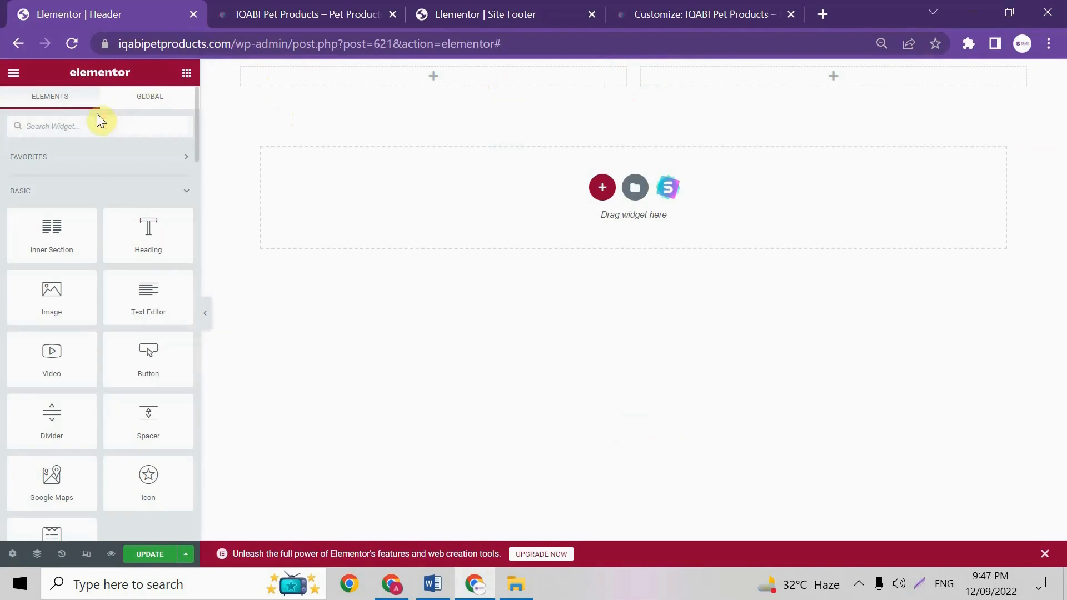
- Find the Site Logo widget and add it to the header section's first column
type("sit")
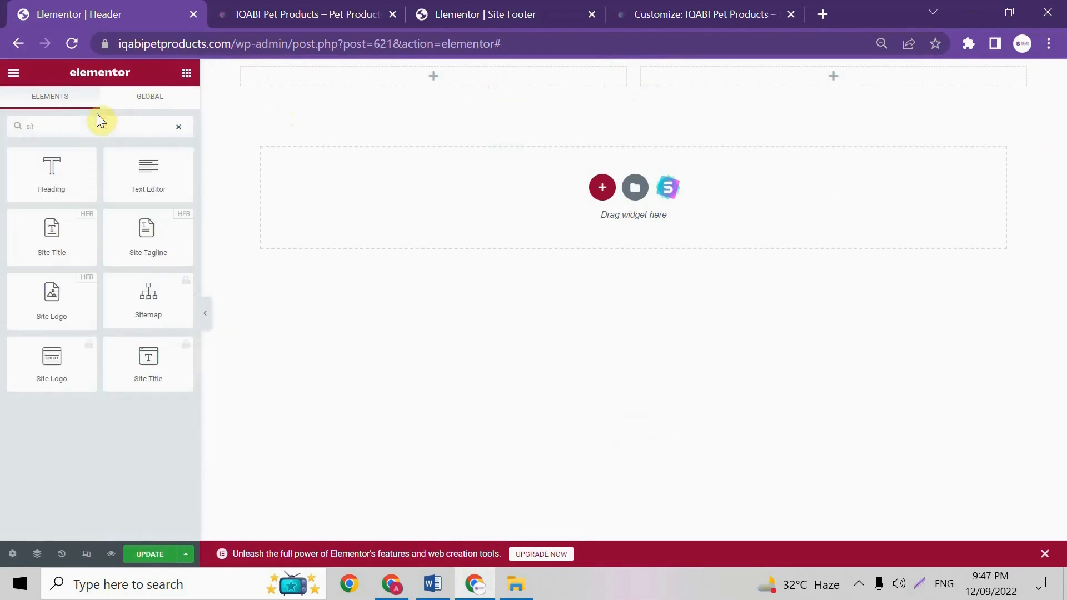
type("e")
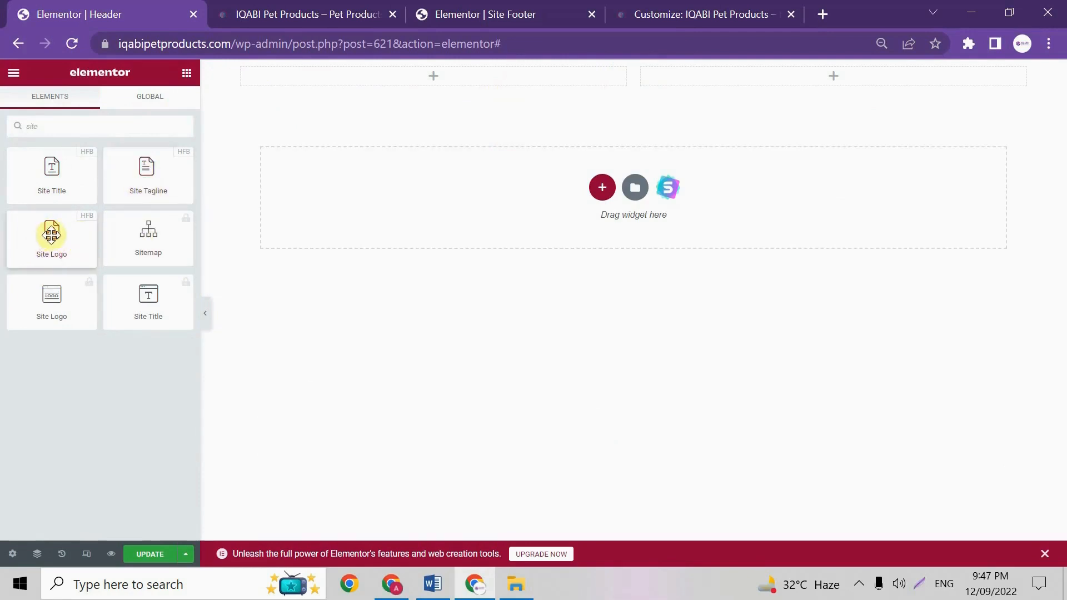
left_click_drag(51, 235, 411, 70)
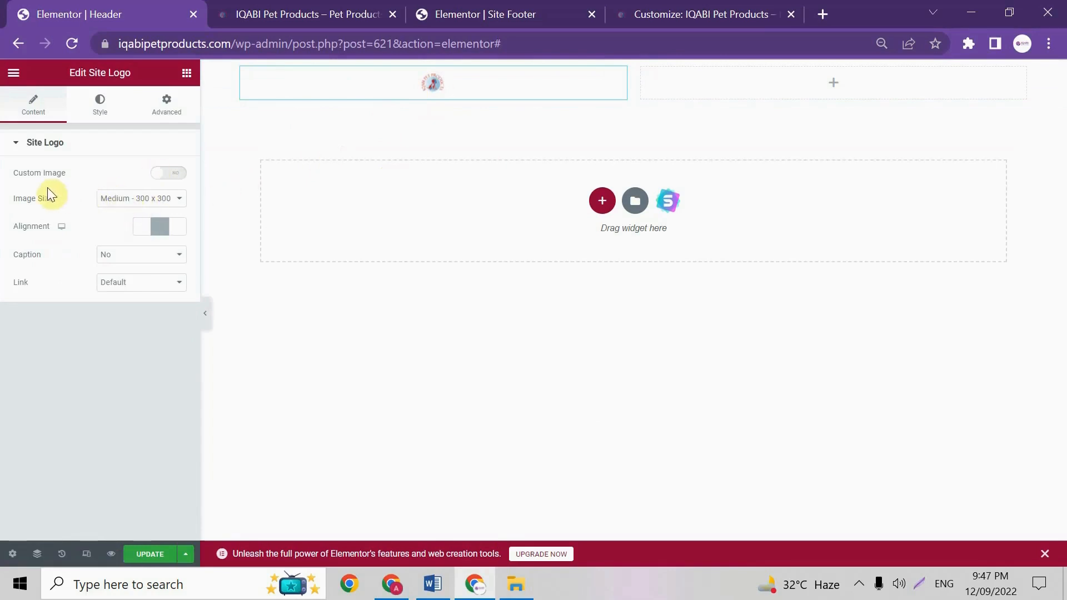
- Enable a custom image for the site logo and insert IQABI-pet-WaterMark-01-1.png from the media library
left_click(172, 175)
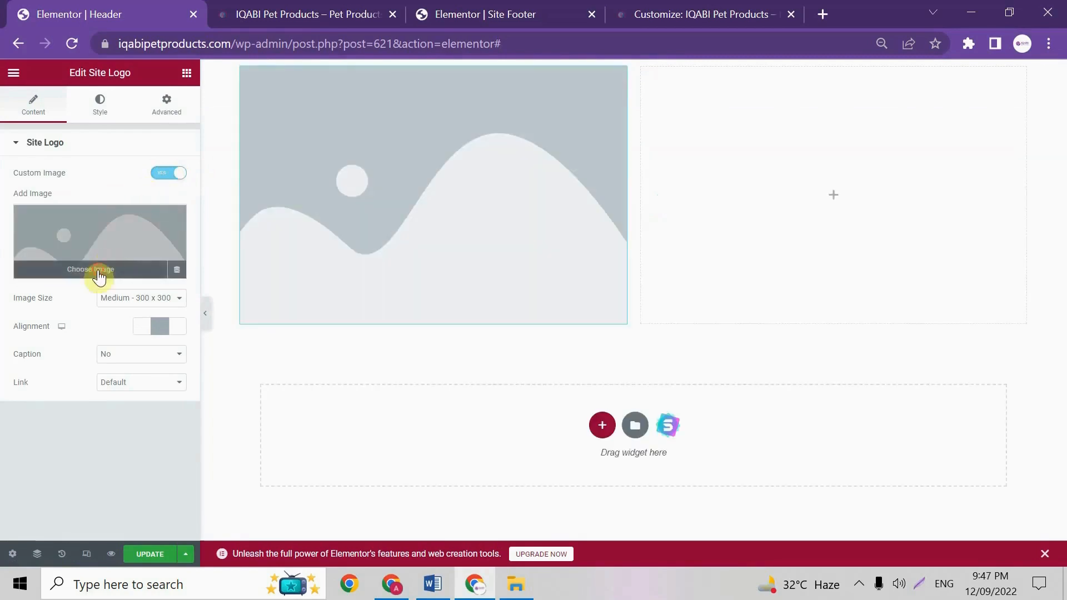
left_click(100, 274)
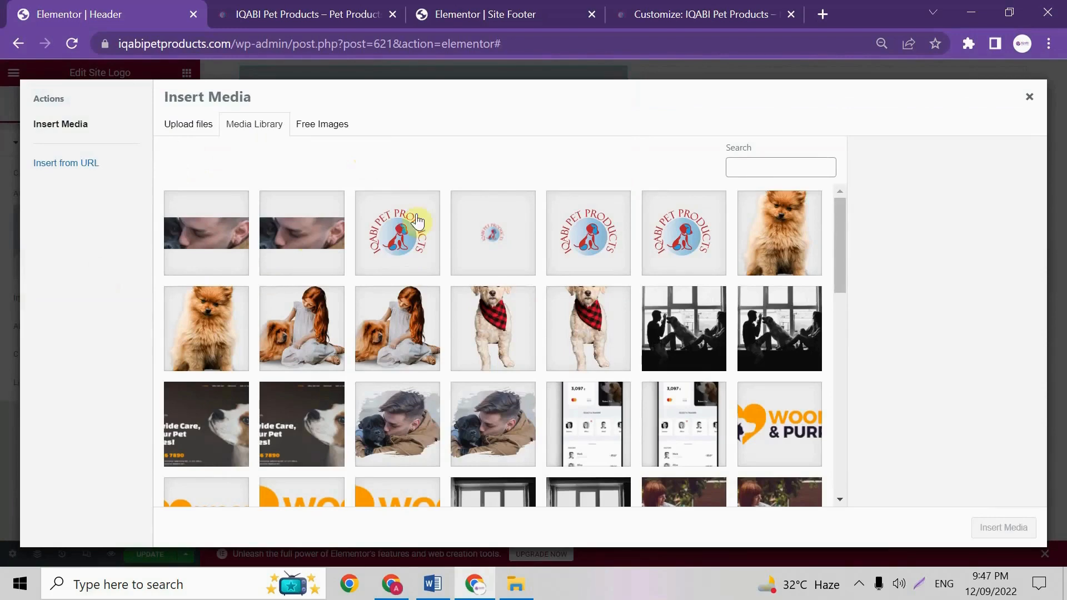
left_click(694, 221)
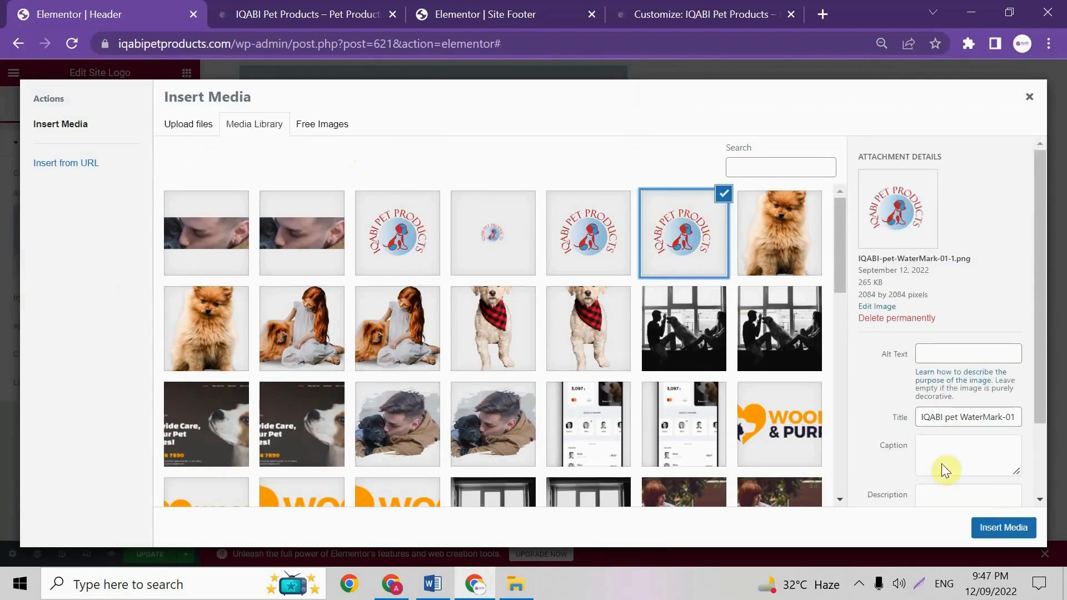
left_click(992, 527)
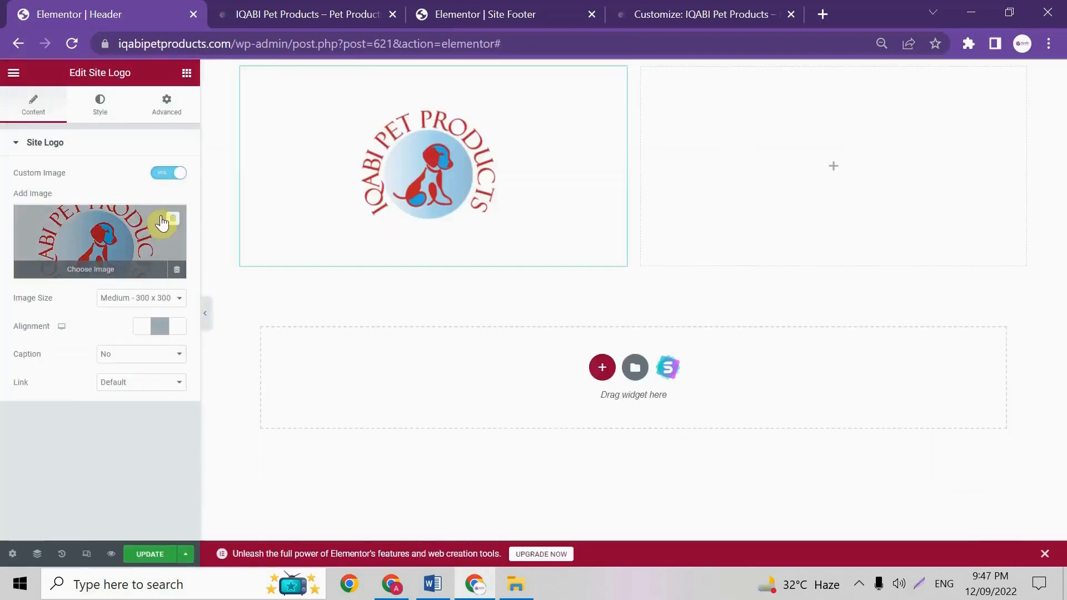
- Align the site logo to the left and set its width to 20%
left_click(135, 326)
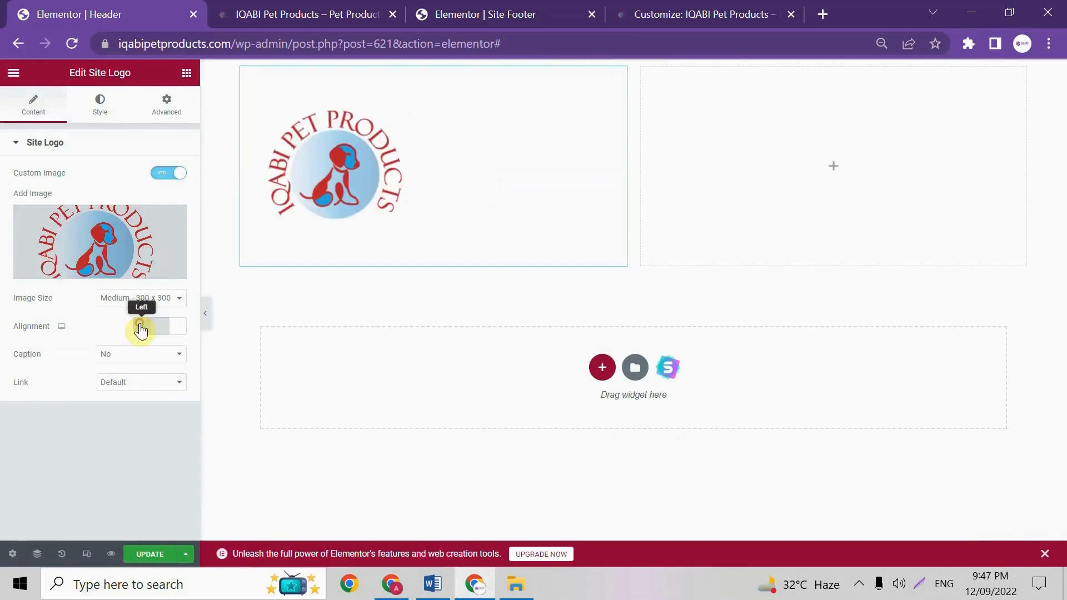
left_click(108, 114)
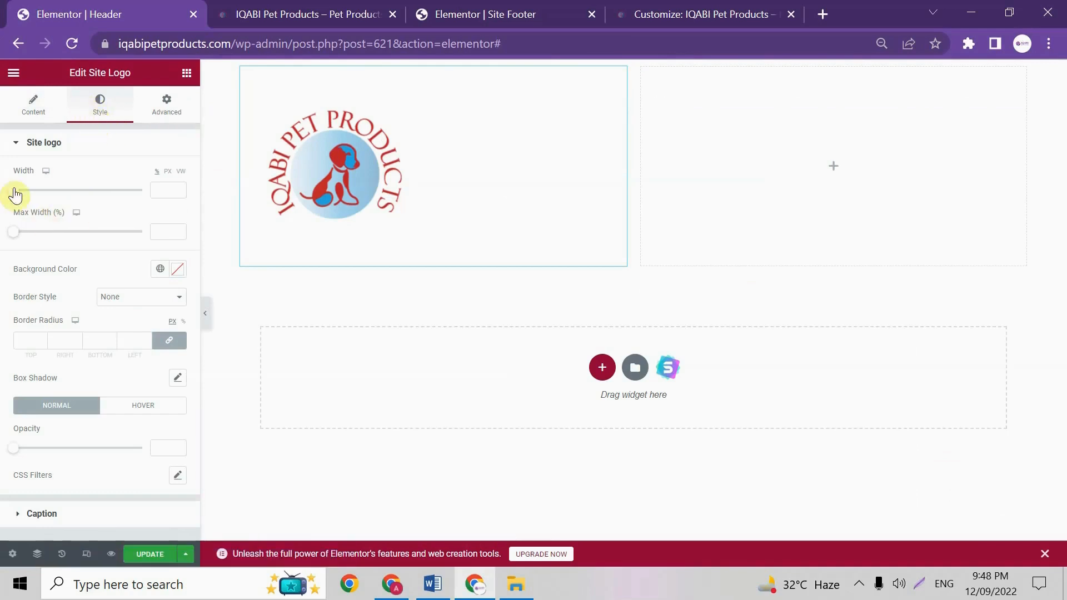
left_click_drag(15, 194, 39, 199)
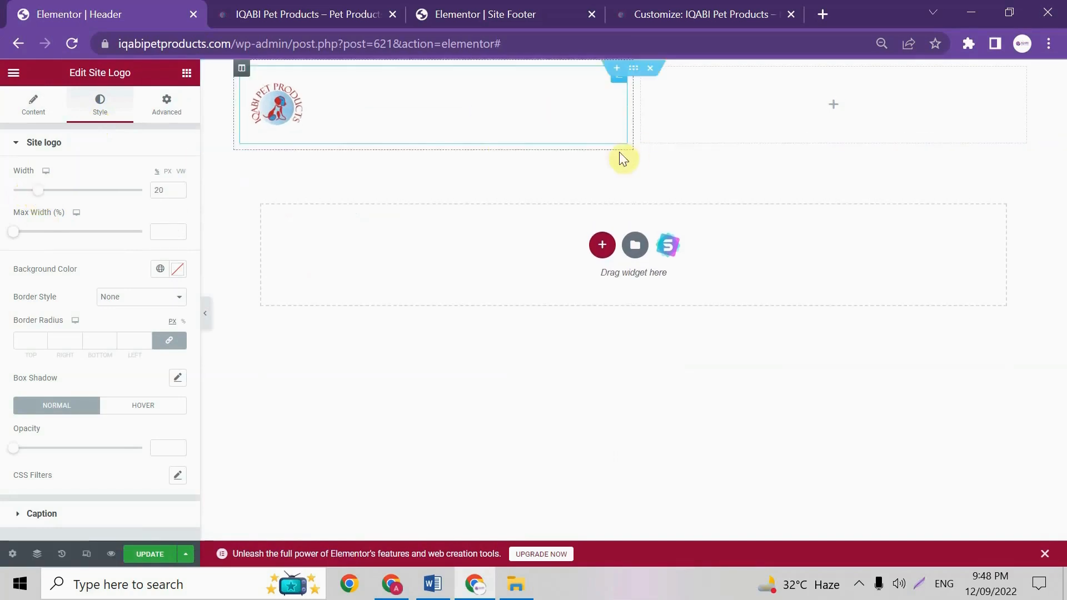
- Add a Navigation Menu widget to the header's empty second column, keeping Main Menu as its menu
left_click(734, 121)
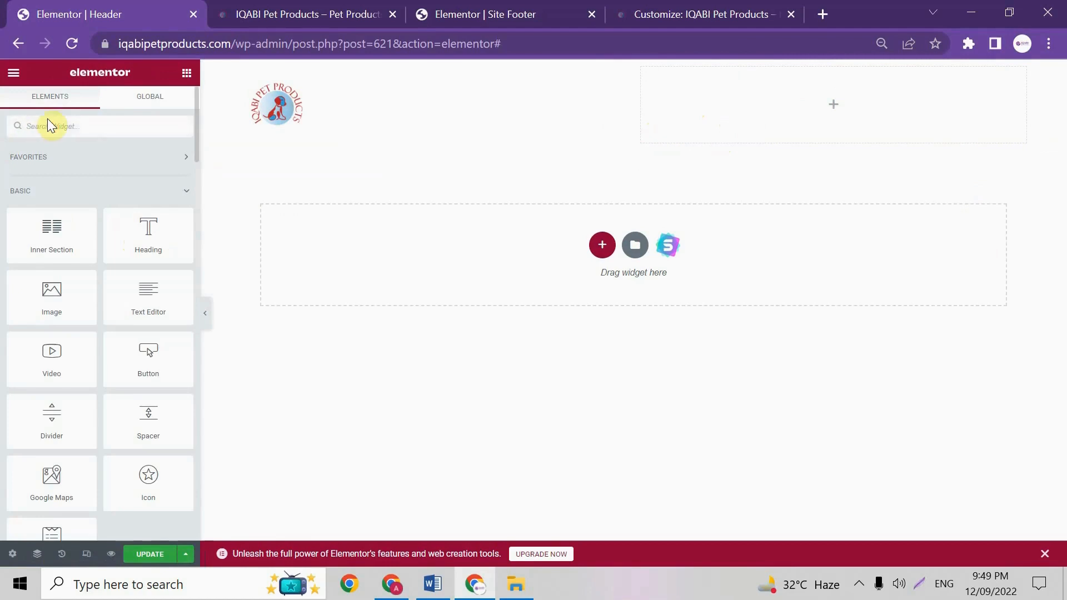
type("menu")
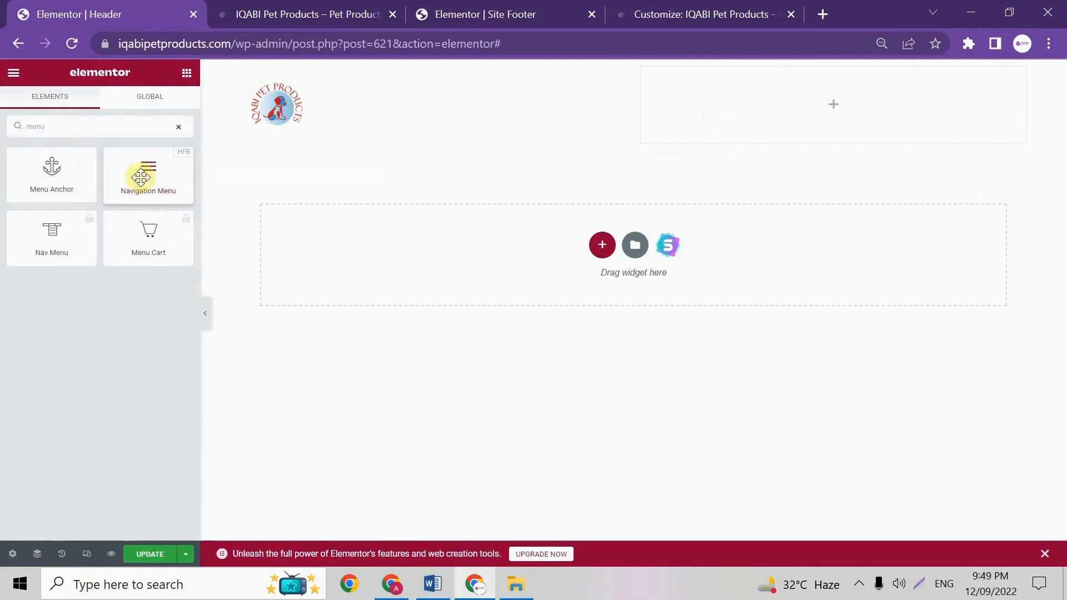
left_click_drag(149, 177, 809, 106)
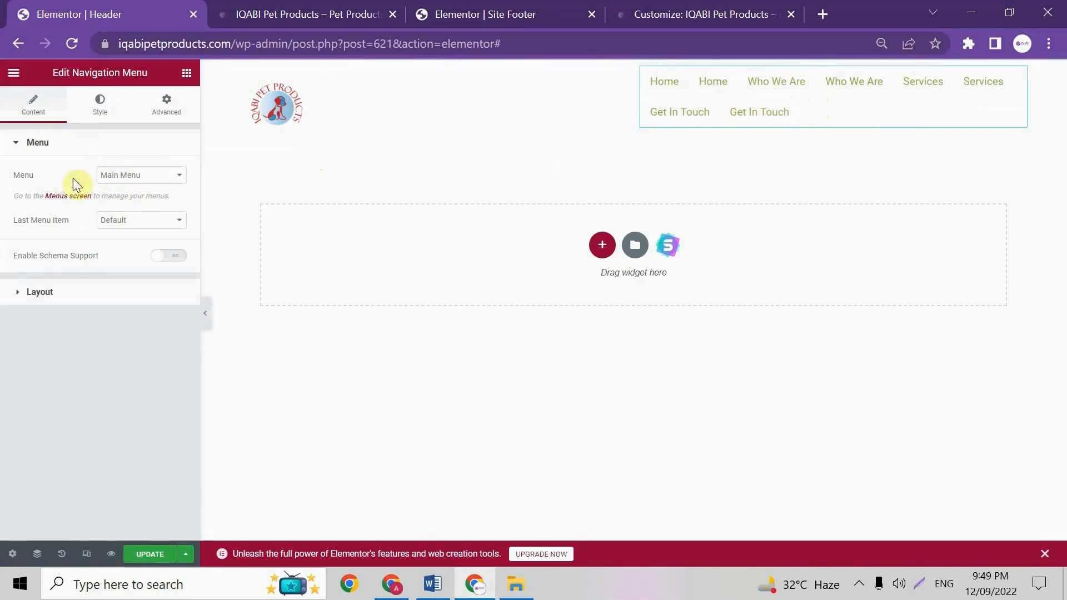
left_click(170, 177)
left_click(171, 178)
left_click(170, 179)
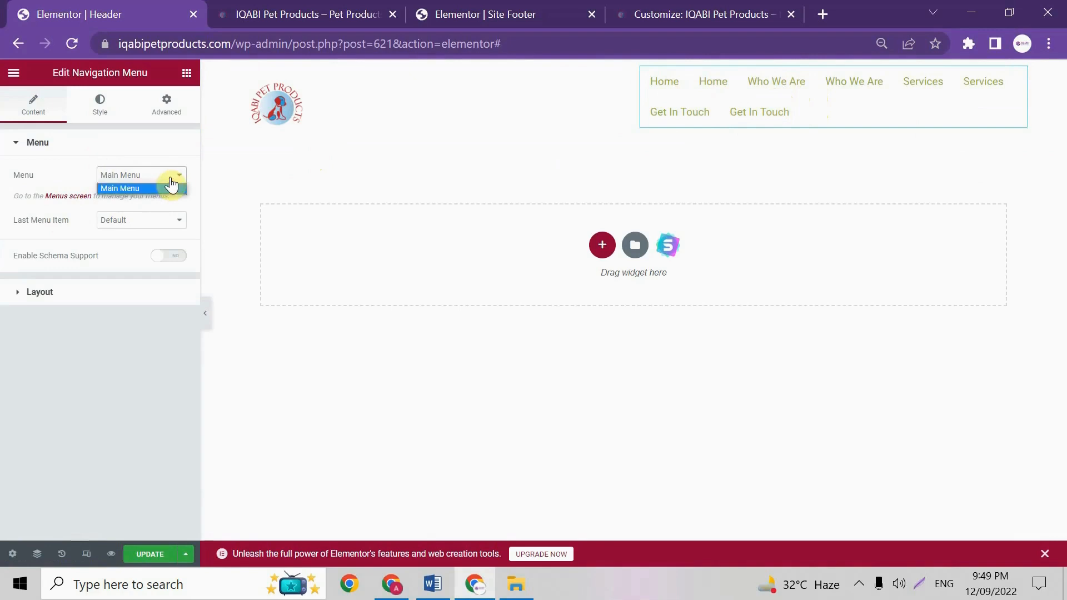
left_click(170, 179)
left_click(170, 179)
- Compare the Default and Button styles for the last menu item and set it to Button
left_click(126, 221)
left_click(126, 244)
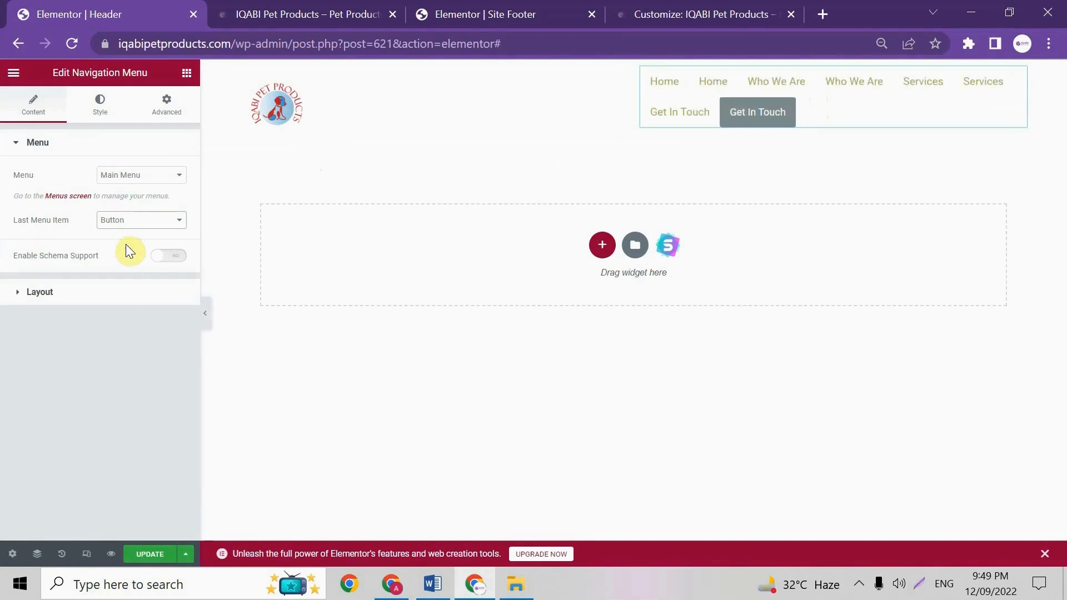
left_click(126, 221)
left_click(129, 234)
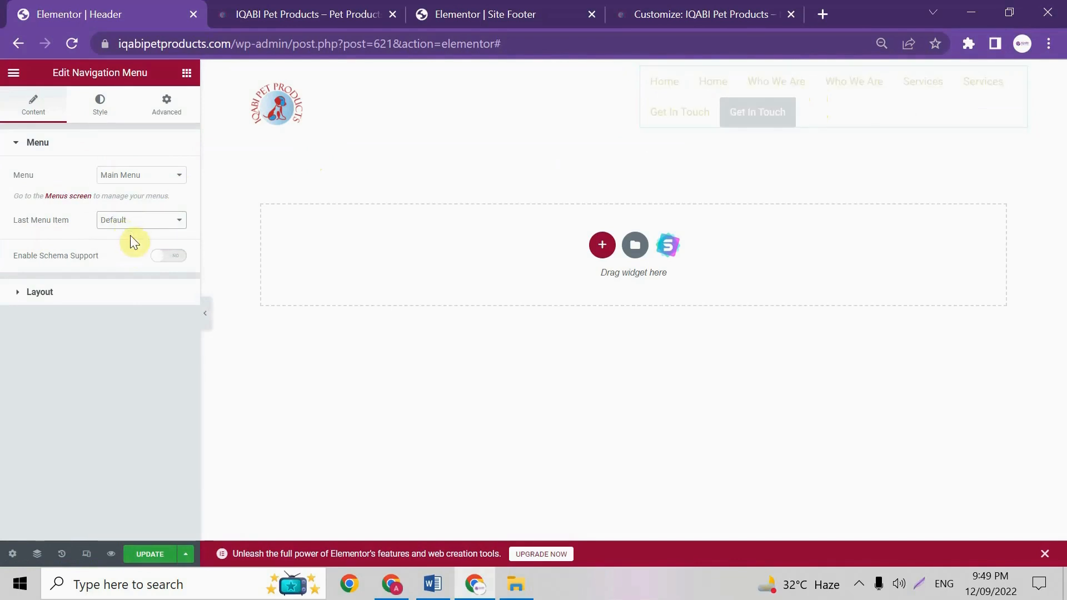
left_click(132, 221)
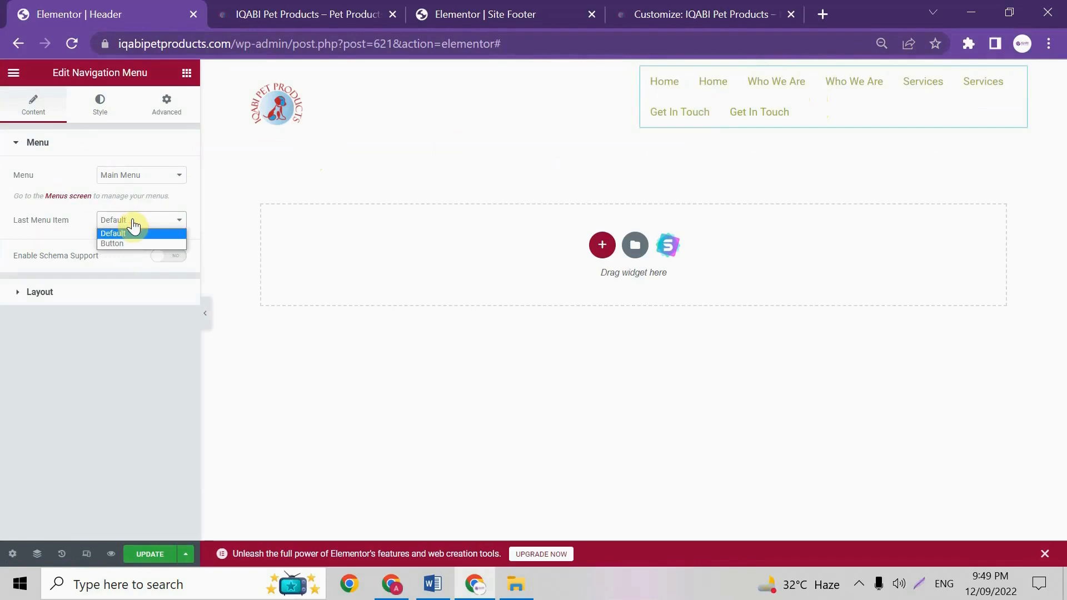
left_click(128, 243)
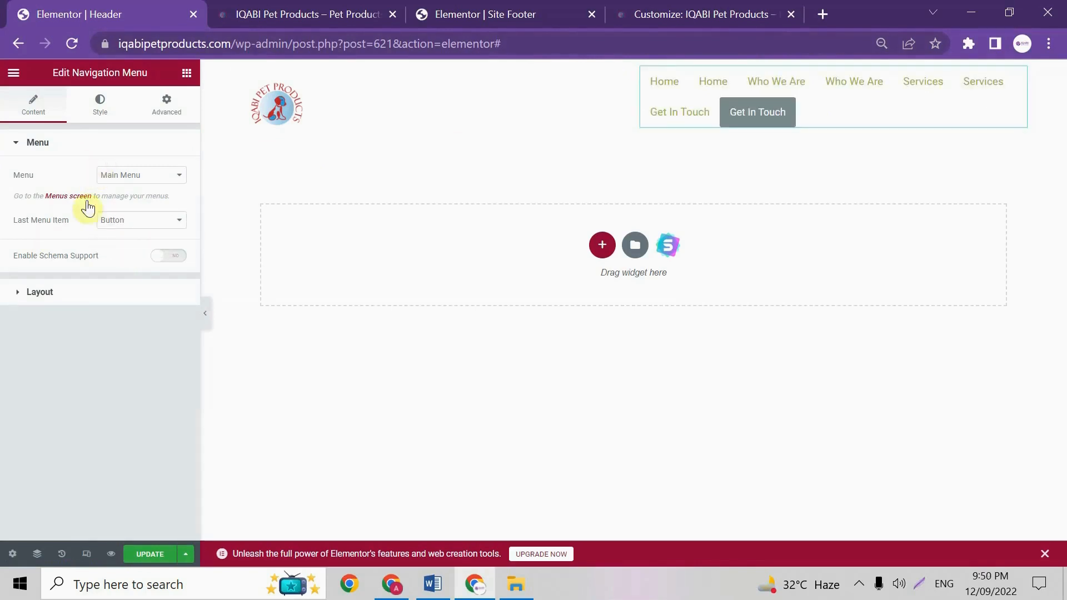
- Try the Vertical and Expanded layouts for the navigation menu, opening and closing the expanded menu as a preview
left_click(66, 291)
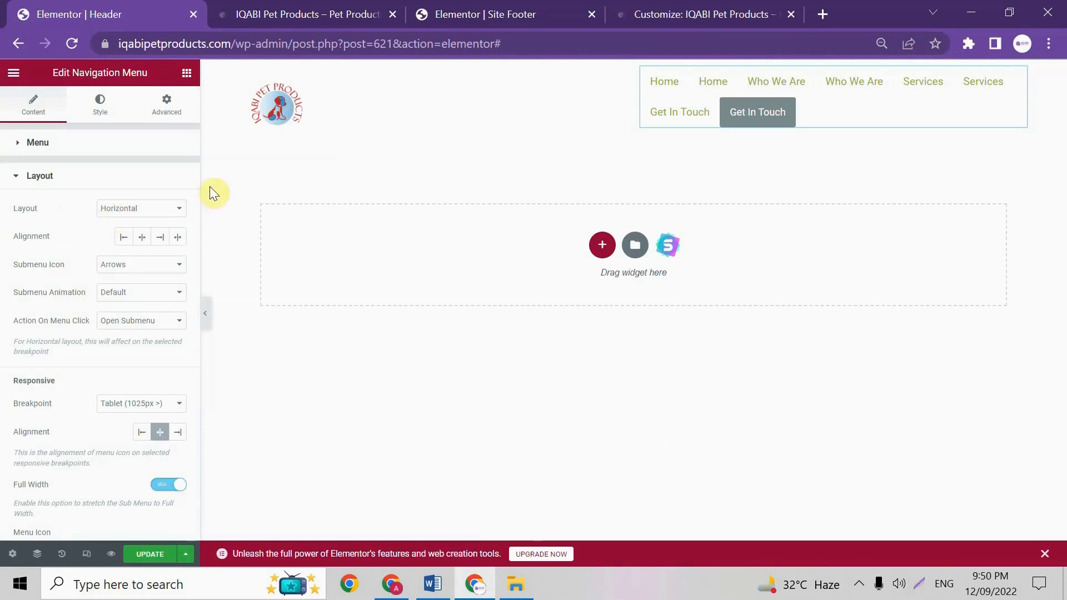
left_click(116, 216)
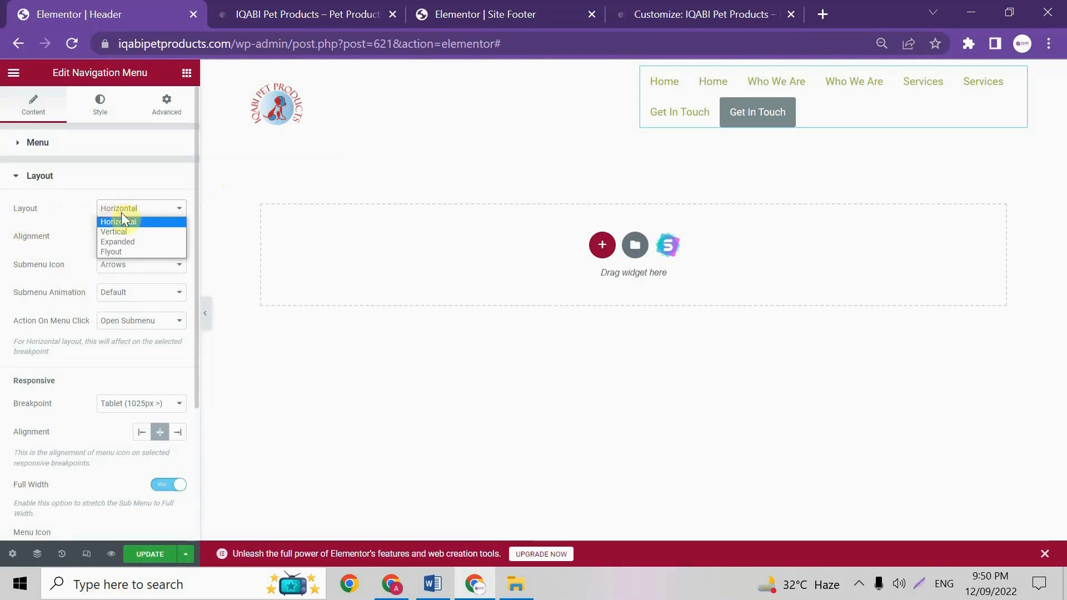
left_click(114, 232)
left_click(144, 216)
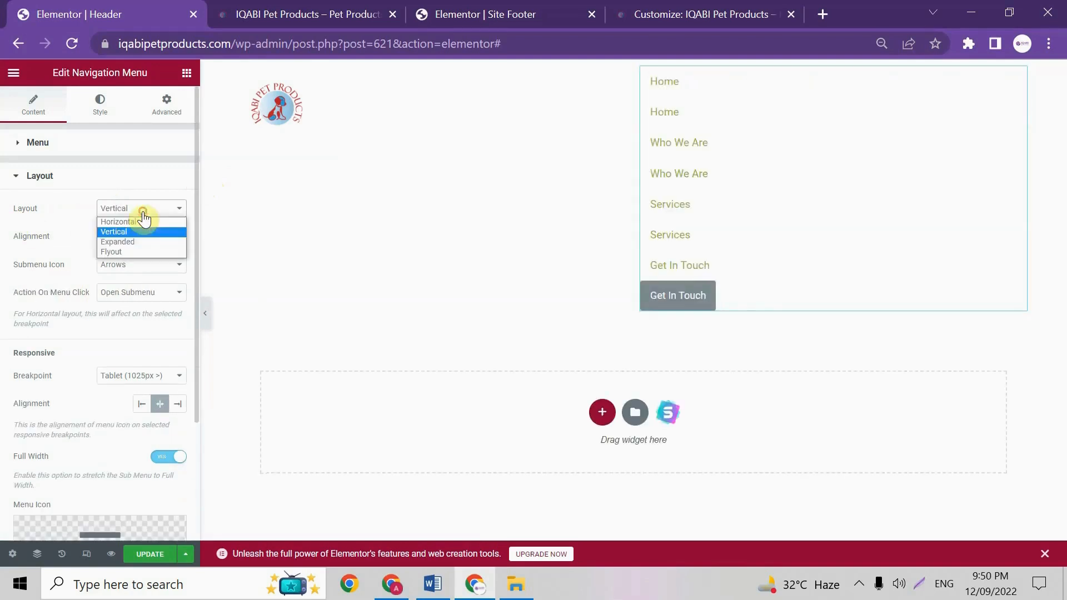
left_click(128, 241)
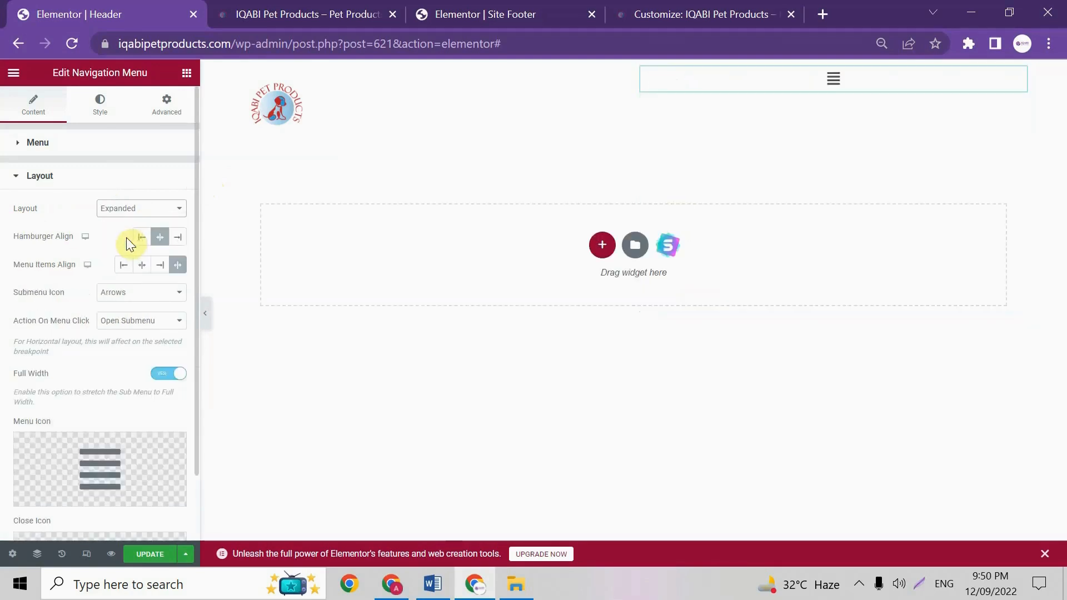
left_click(834, 81)
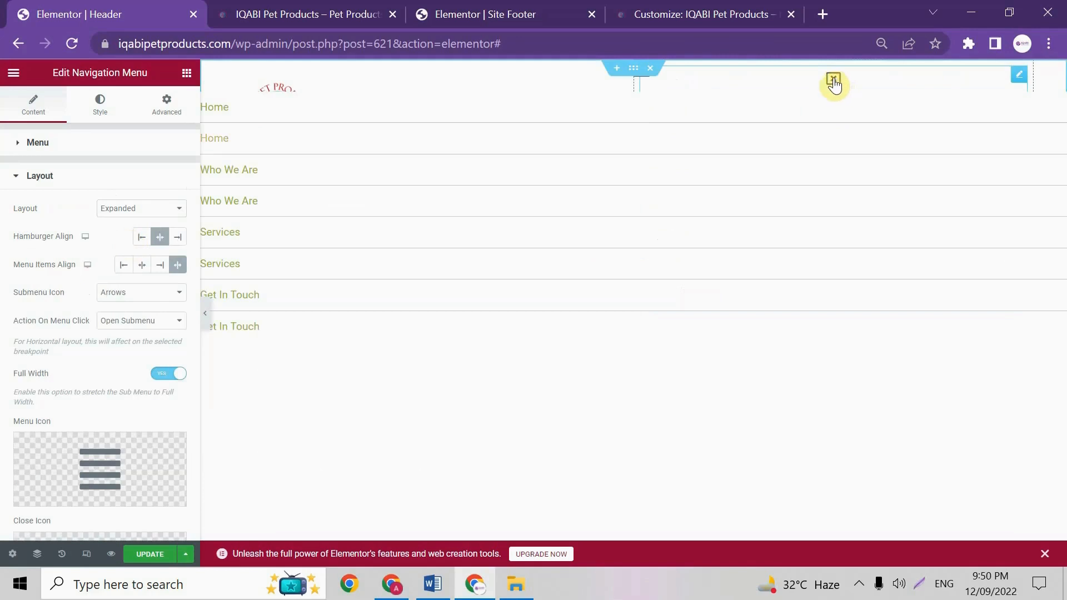
left_click(833, 81)
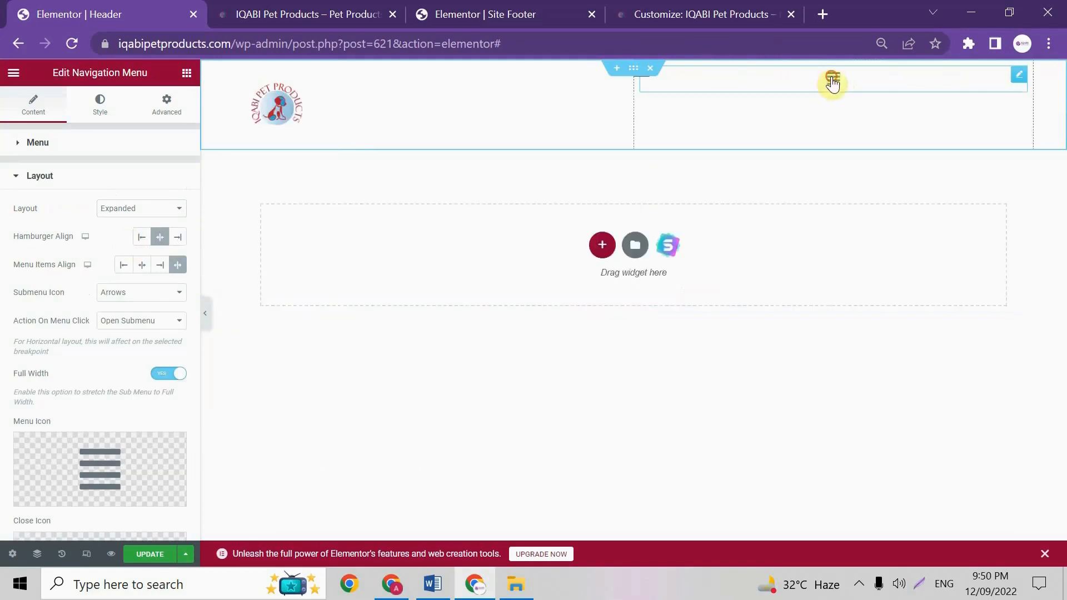
- Try the Flyout layout with its menu opened and closed, and return the navigation menu to the Horizontal layout
left_click(134, 208)
left_click(135, 246)
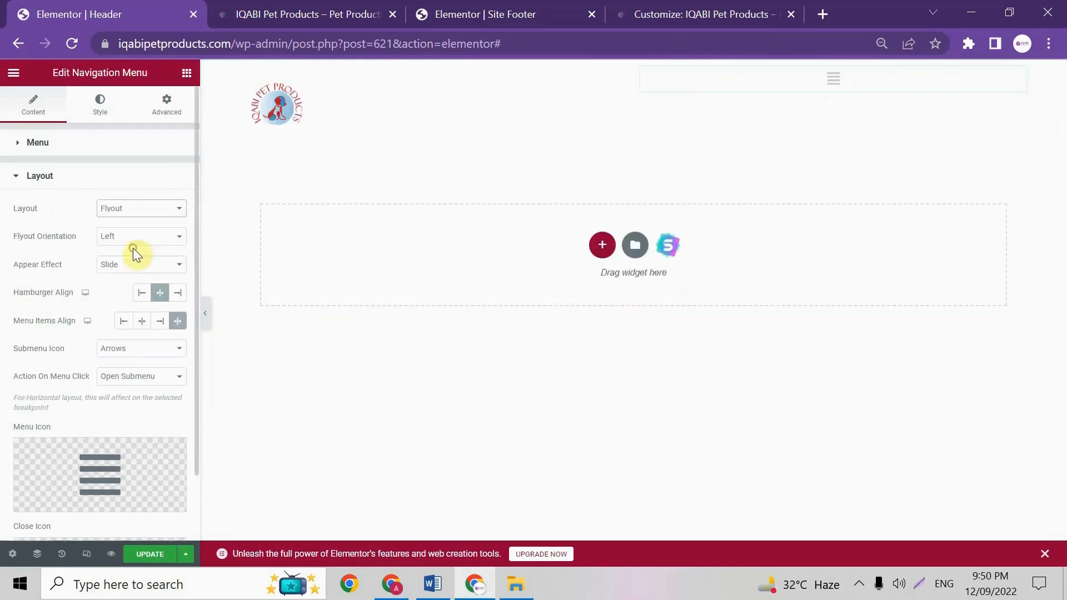
left_click(834, 79)
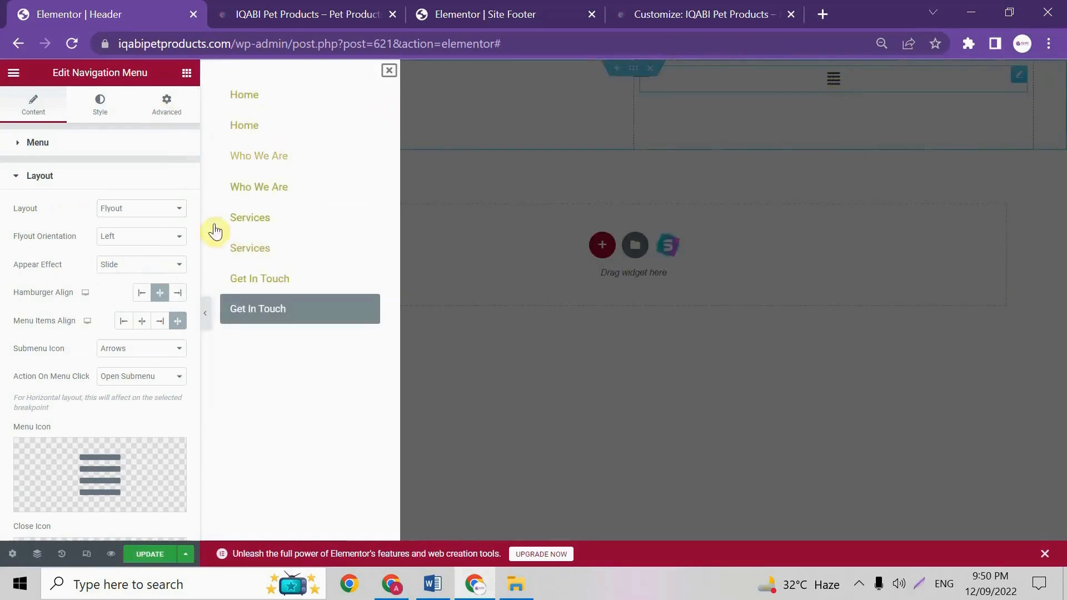
left_click(389, 72)
left_click(144, 210)
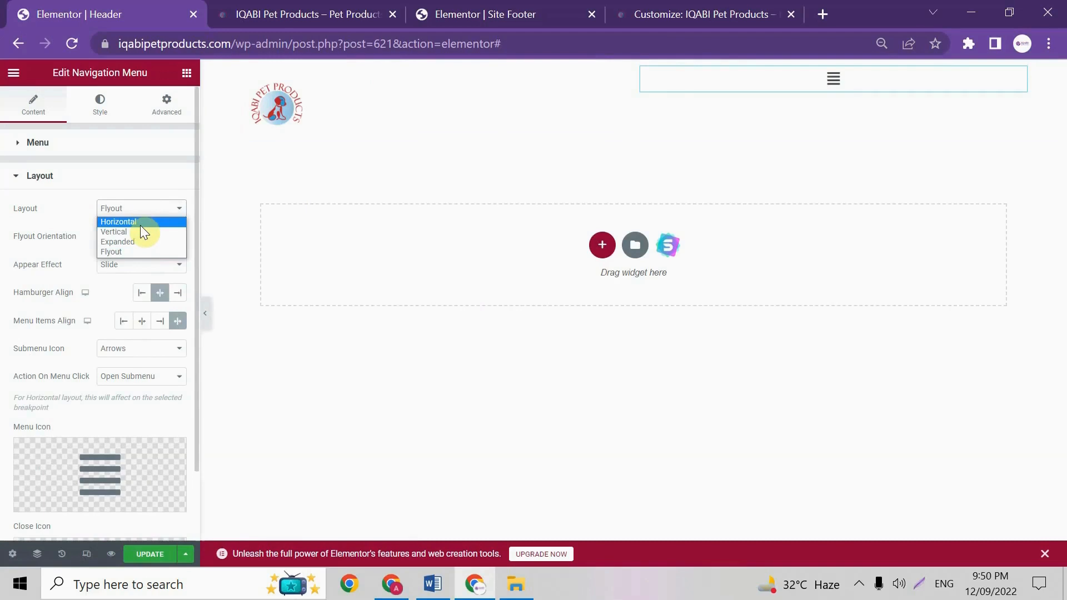
left_click(140, 225)
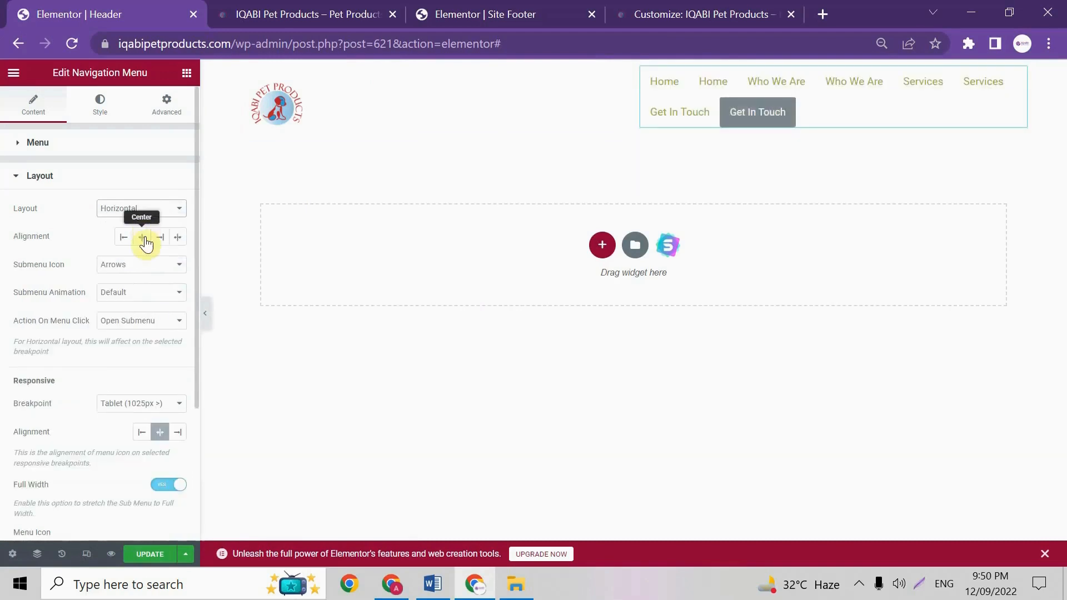
- Center the navigation menu and set its submenu animation to Slide Up, keeping Open Submenu as the menu click action
left_click(143, 239)
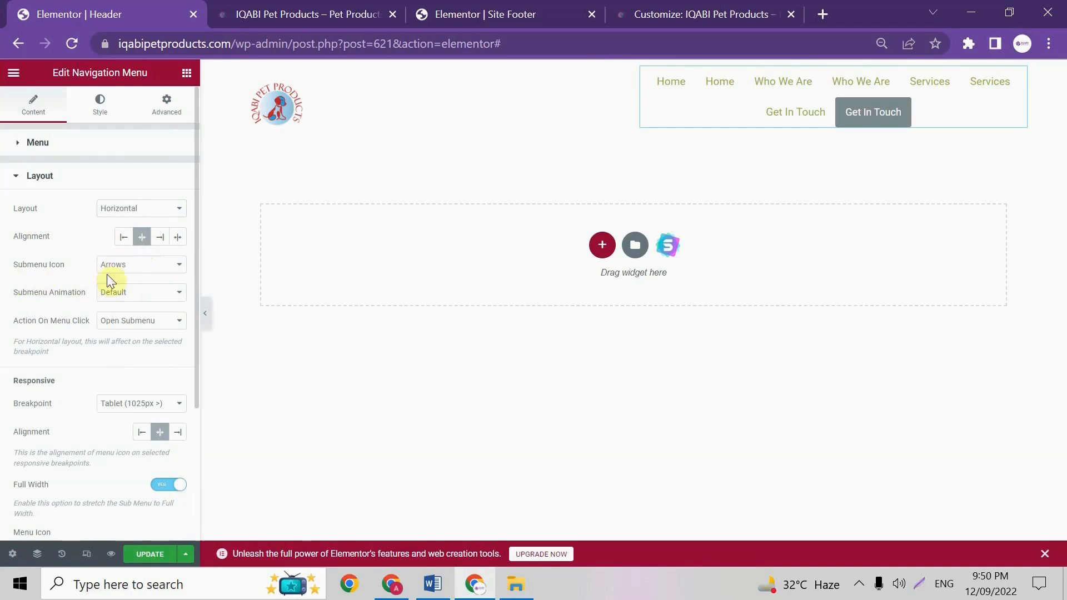
left_click(136, 278)
left_click(113, 293)
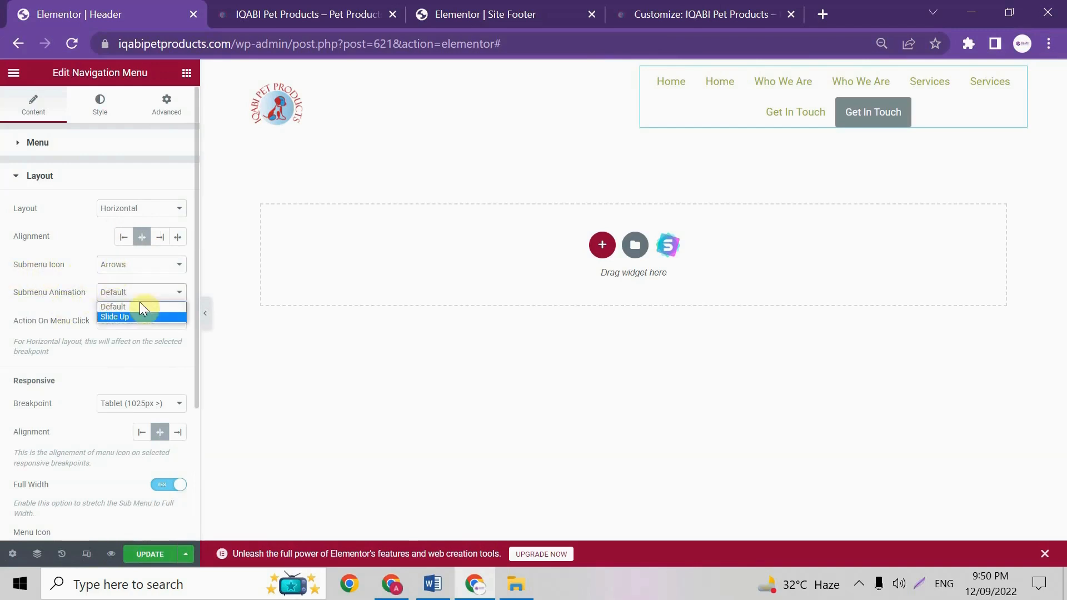
left_click(125, 316)
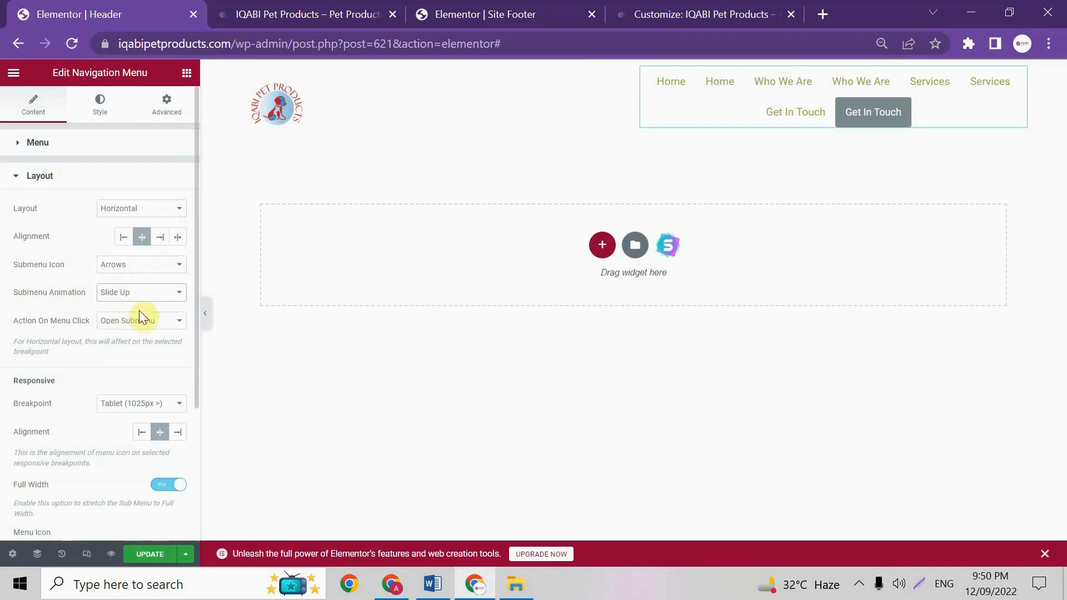
left_click(134, 323)
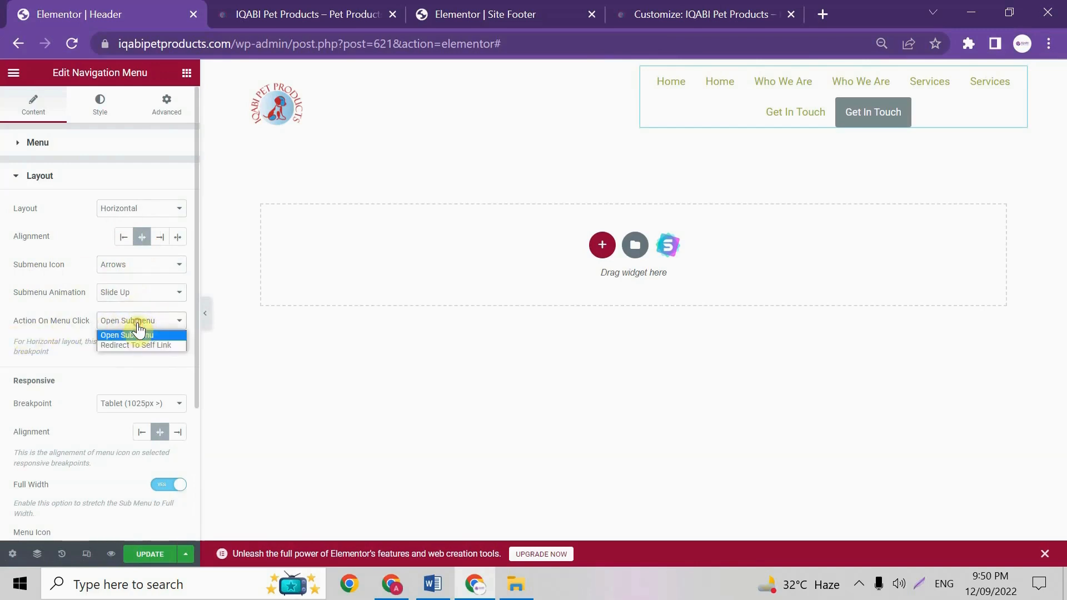
left_click(136, 325)
- Examine the navigation menu's responsive settings, including the options offered for its breakpoint
scroll(125, 331, "down", 3)
scroll(129, 333, "up", 4)
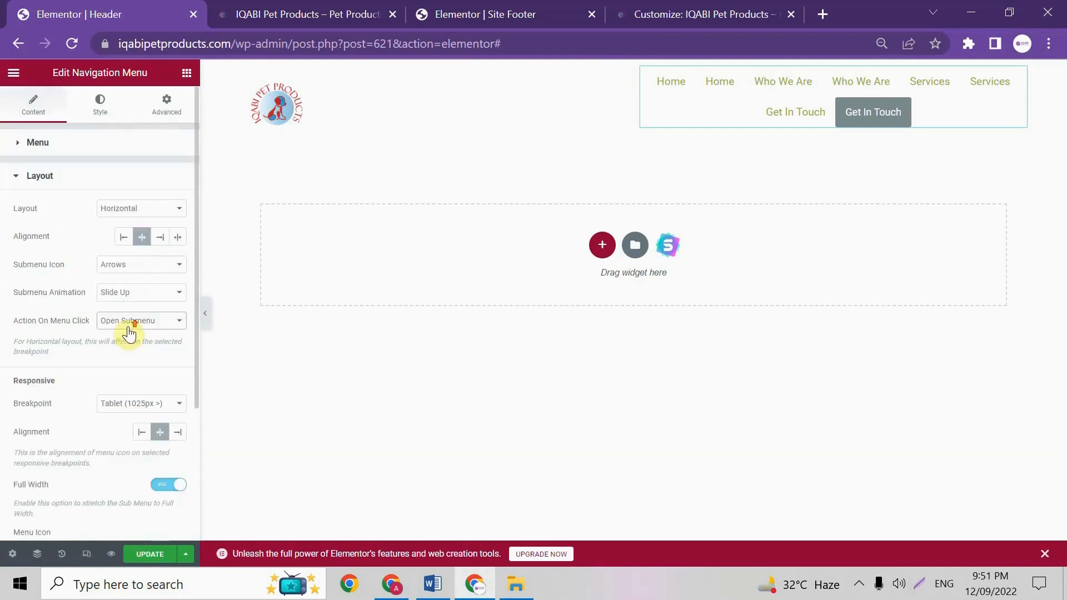
scroll(123, 334, "down", 4)
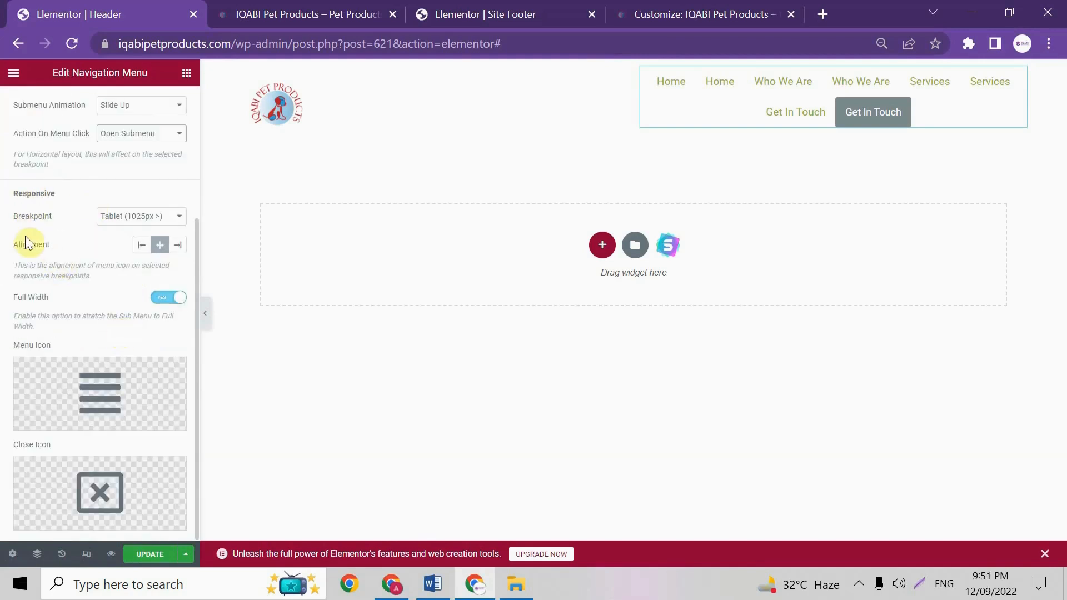
left_click(167, 218)
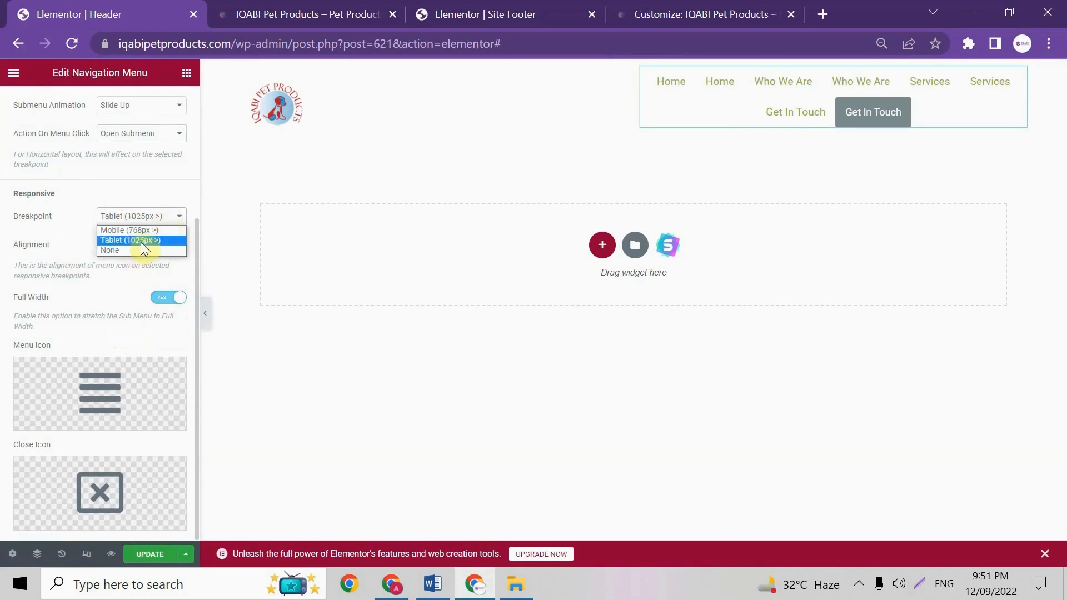
left_click(74, 228)
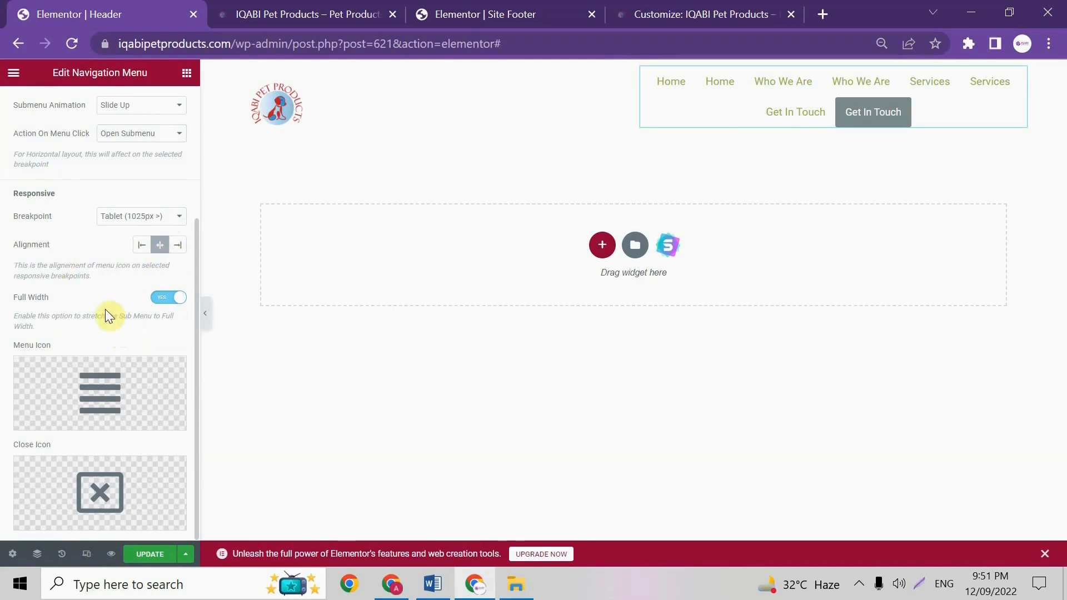
scroll(105, 310, "up", 3)
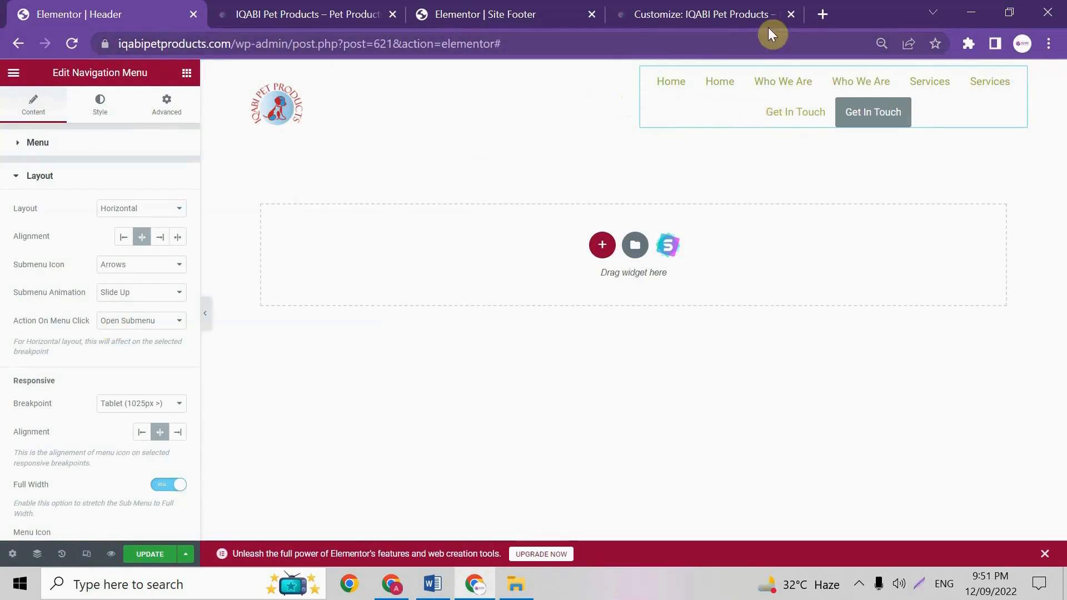
- Set the column width of the header's navigation menu column to 70%
left_click(553, 128)
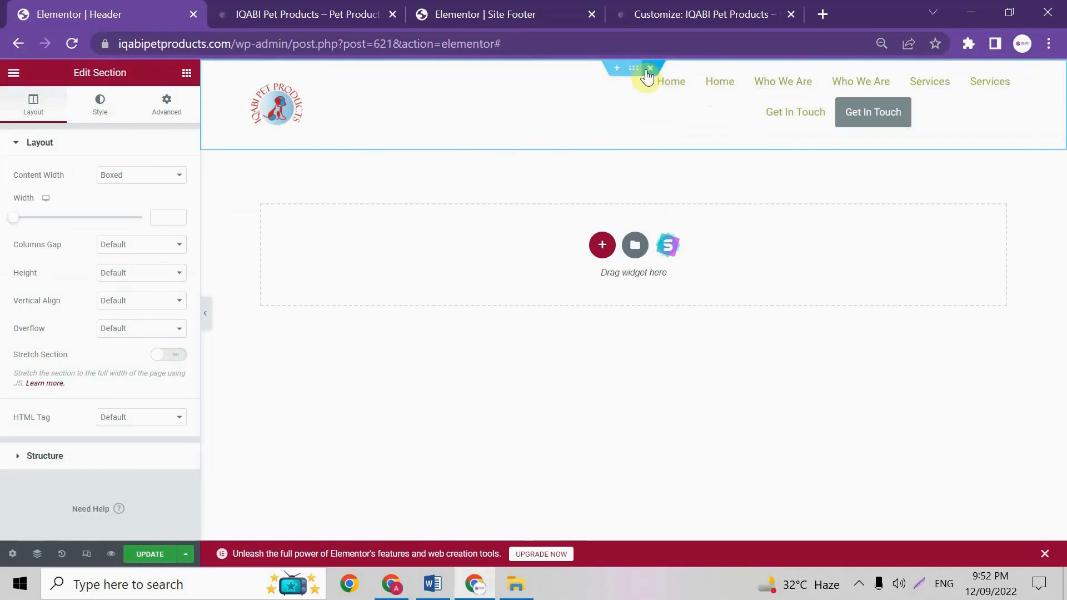
left_click(617, 68)
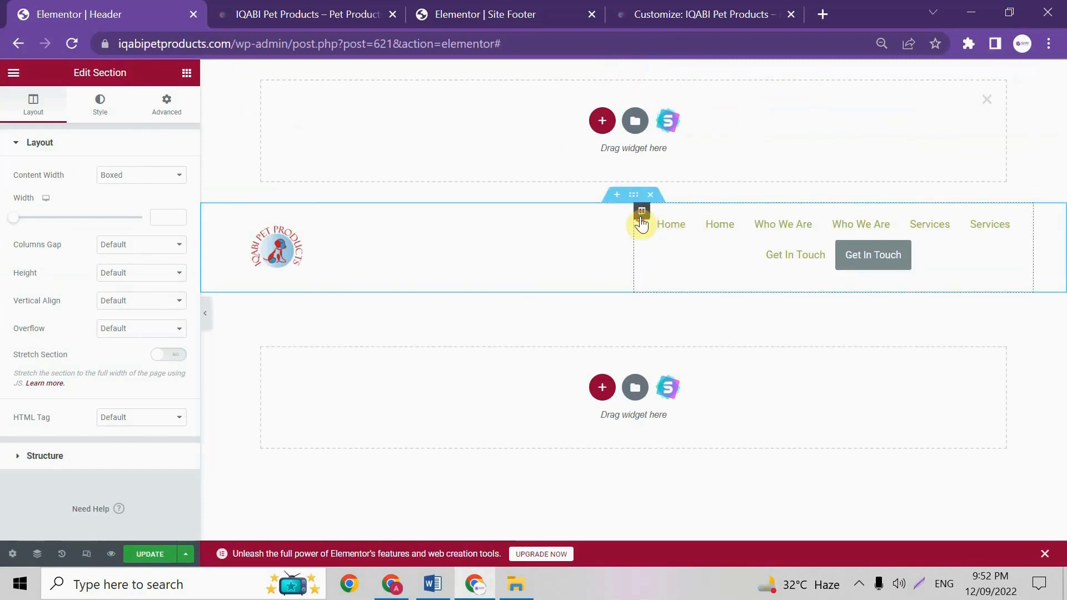
left_click(641, 214)
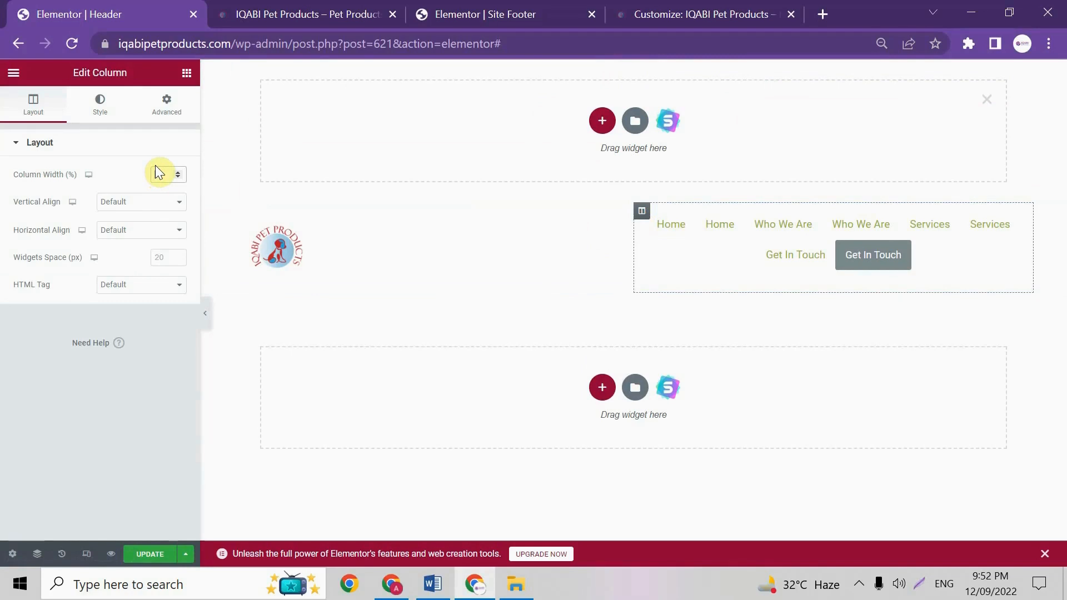
type("60")
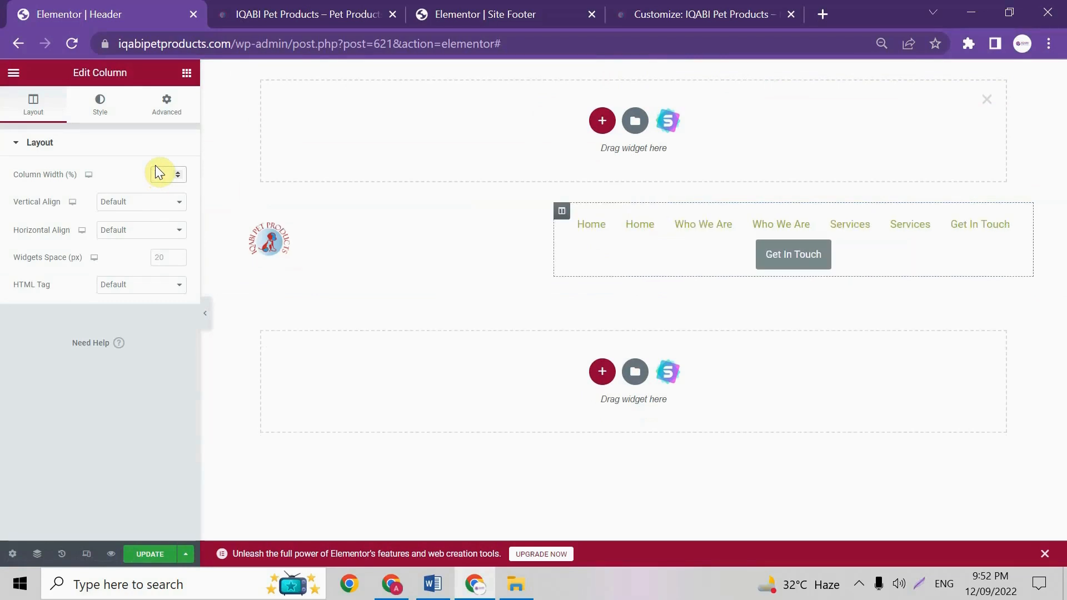
key("Up")
key("Up")
key("Up")
key("Up")
key("Up")
key("Up")
key("Up")
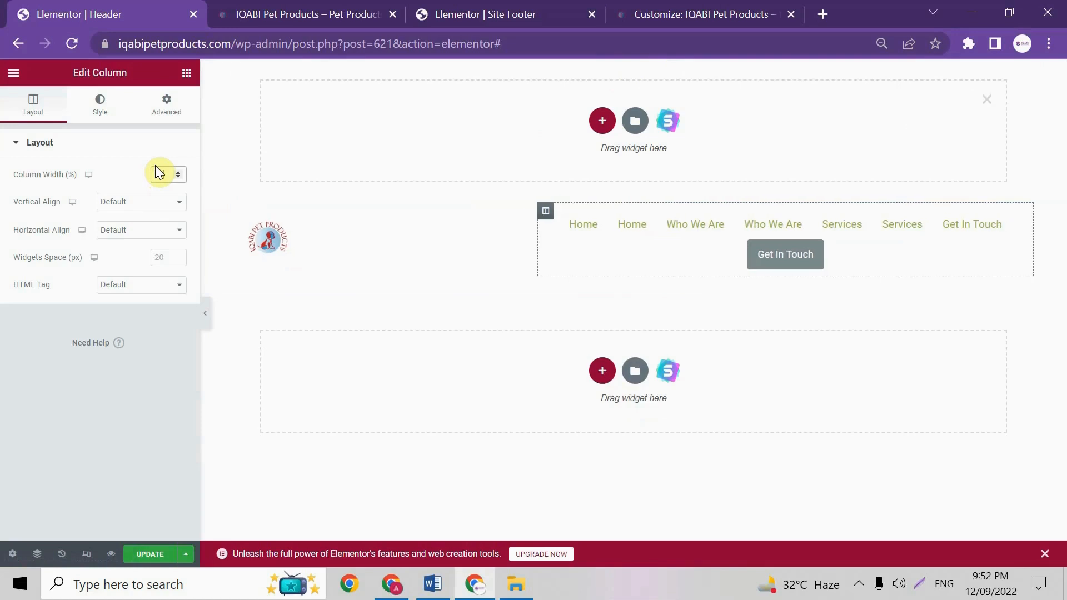
key("Up")
key("Up")
key("Up")
key("Up")
key("Up")
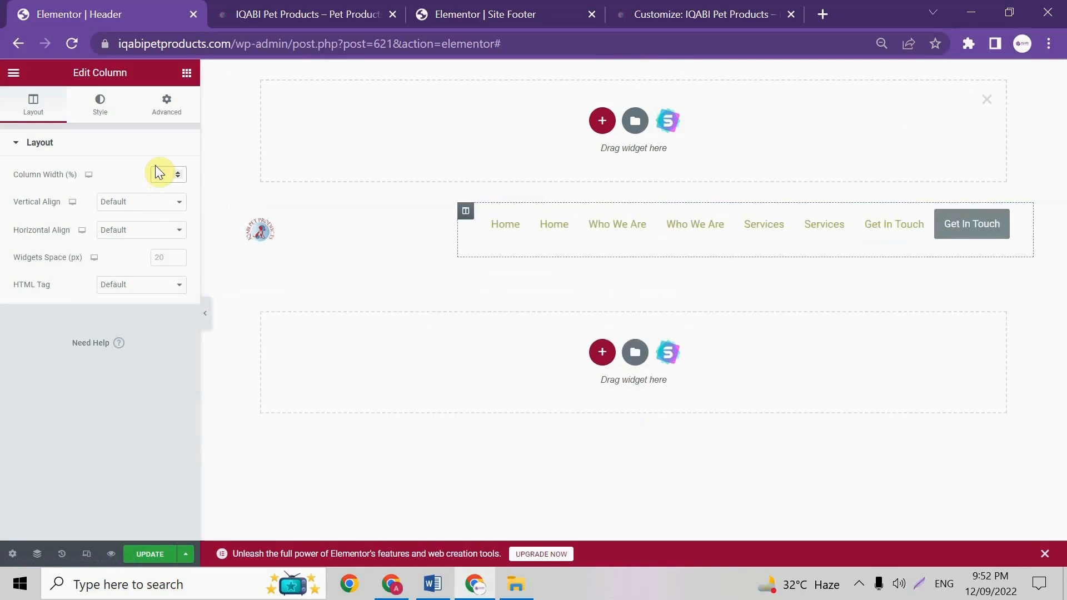
key("Down")
key("Down")
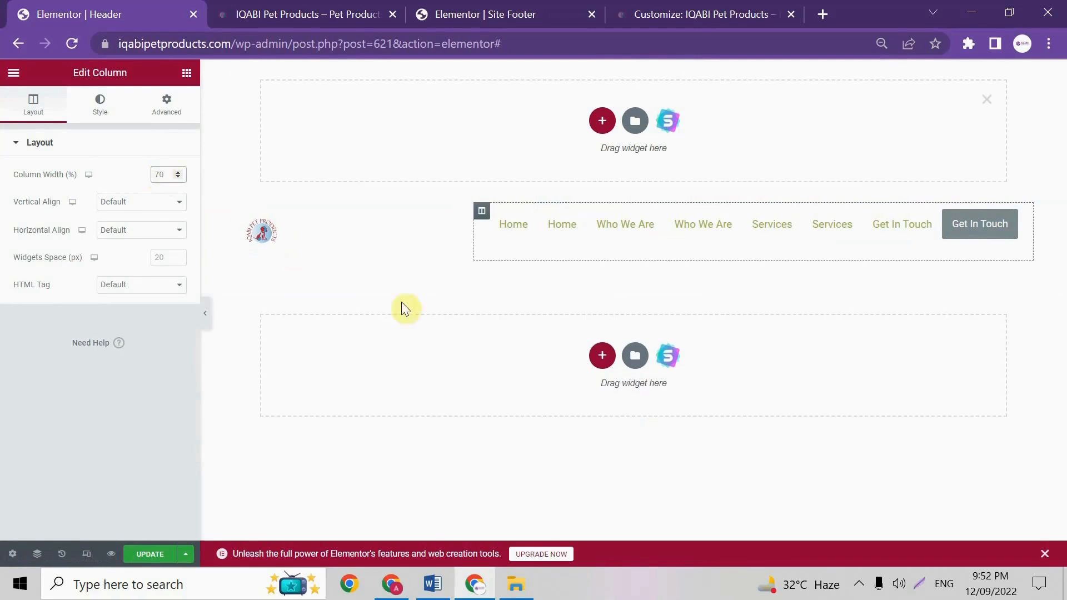
- Check the logo column's width setting and preview the header on its own page
left_click(241, 217)
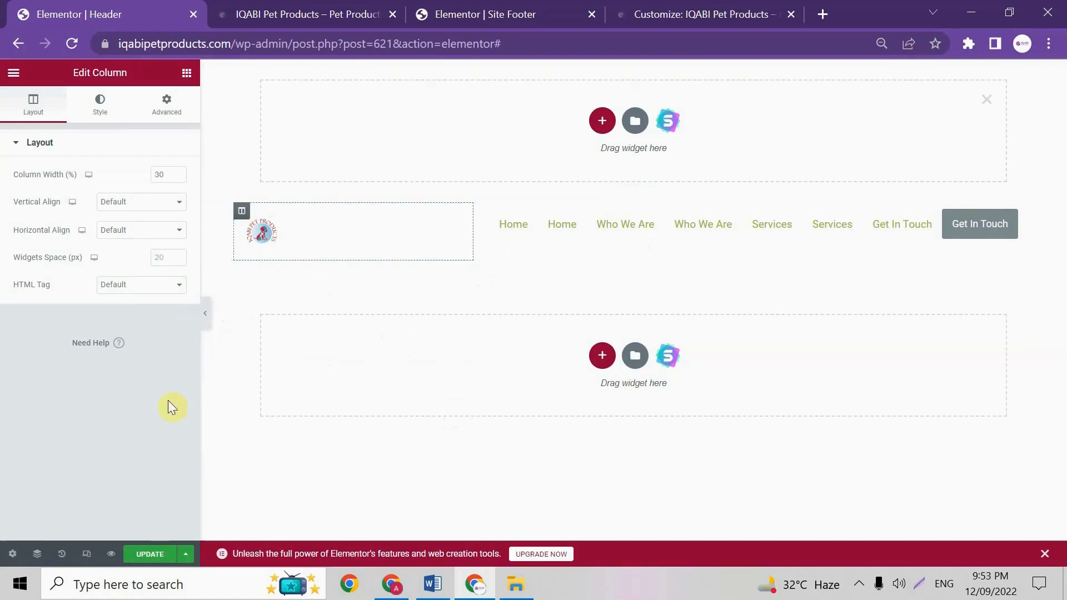
left_click(112, 554)
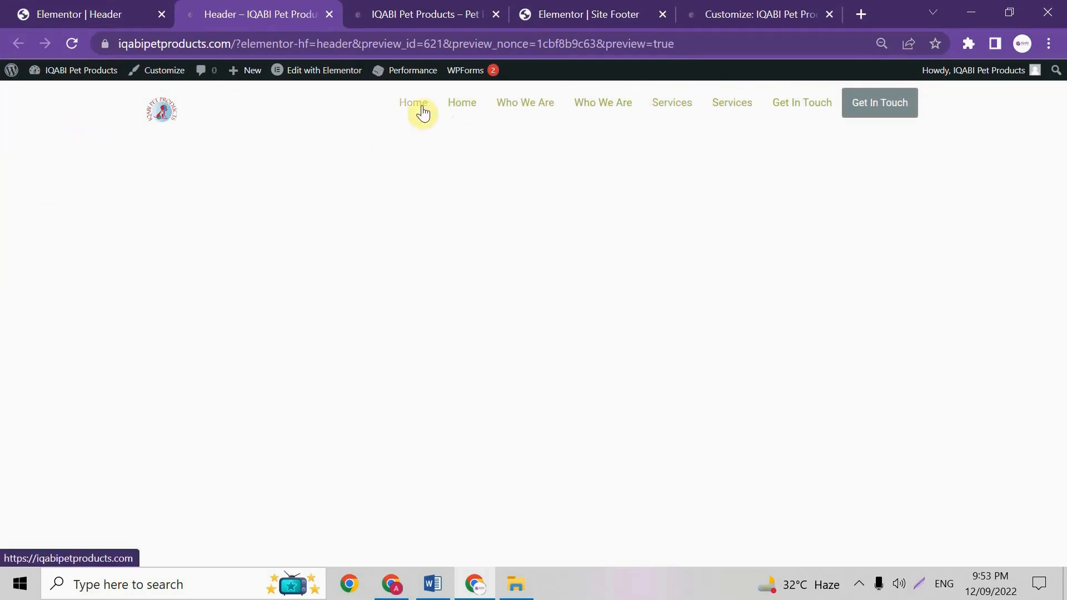
left_click(330, 14)
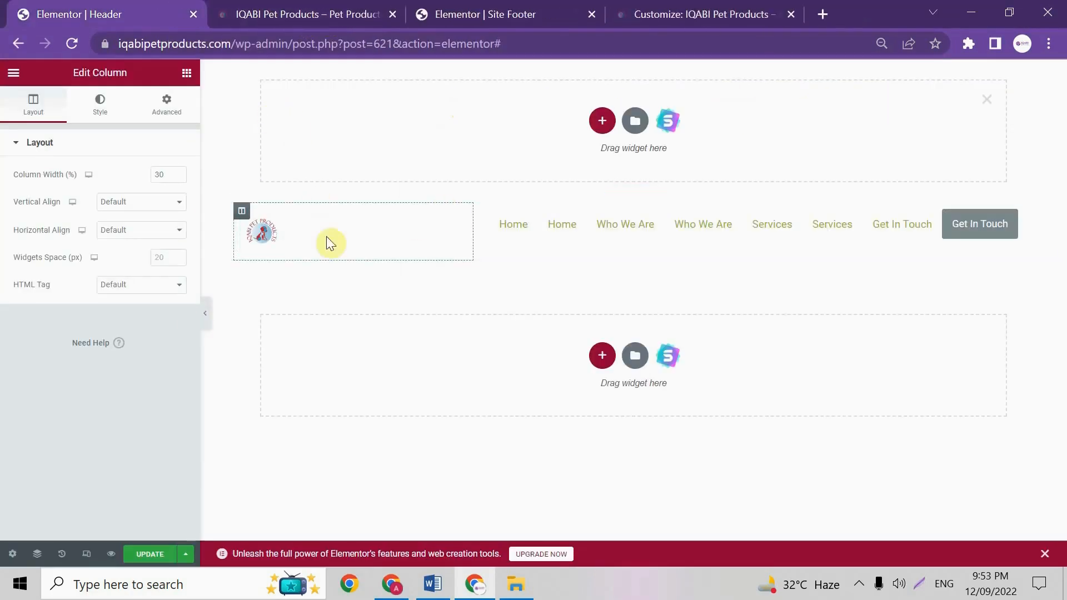
- Save the header update and reload the live home page to check the header
left_click(157, 555)
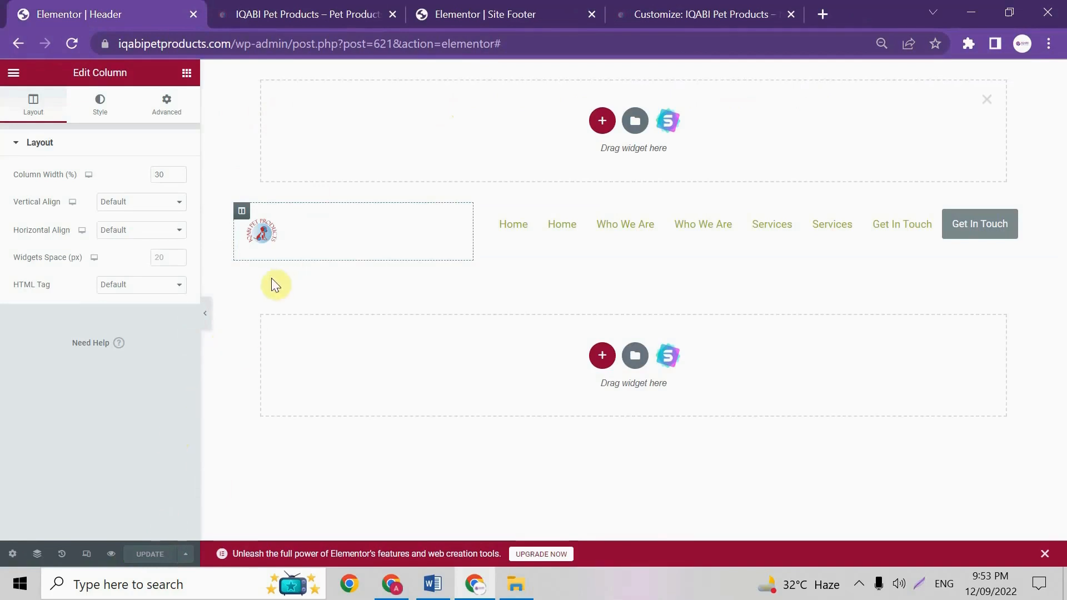
left_click(323, 8)
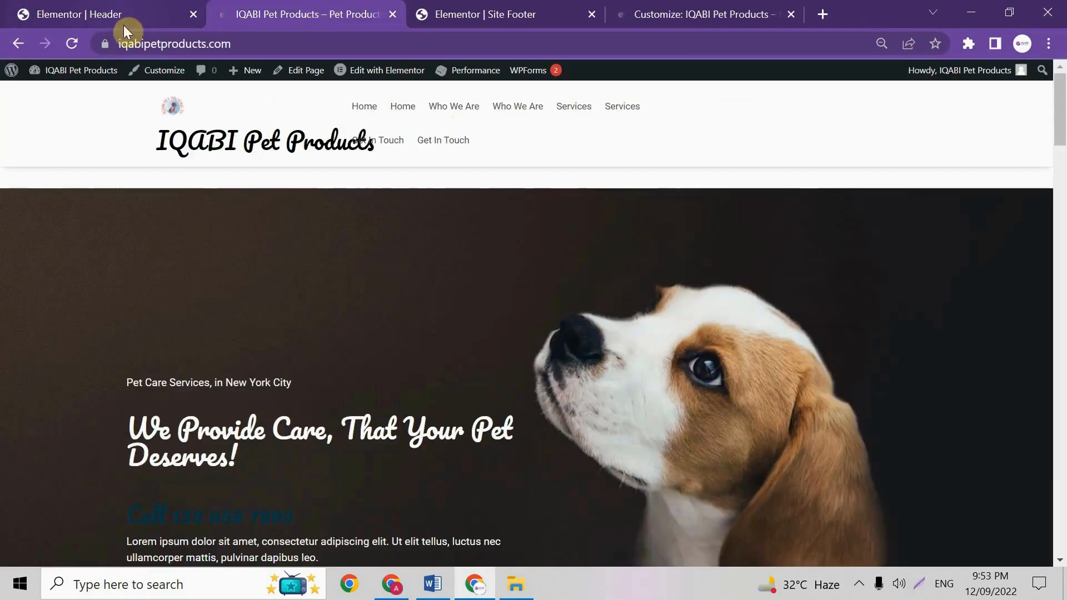
left_click(76, 43)
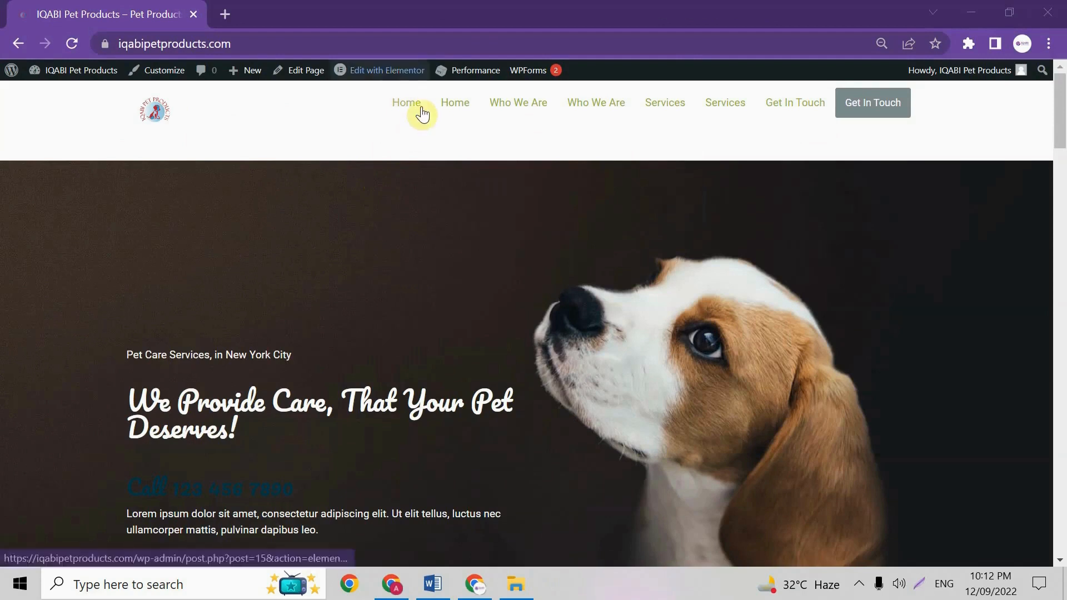
- Open the WordPress dashboard in a new tab and add a new template in Elementor Header & Footer Builder
mouse_move(56, 71)
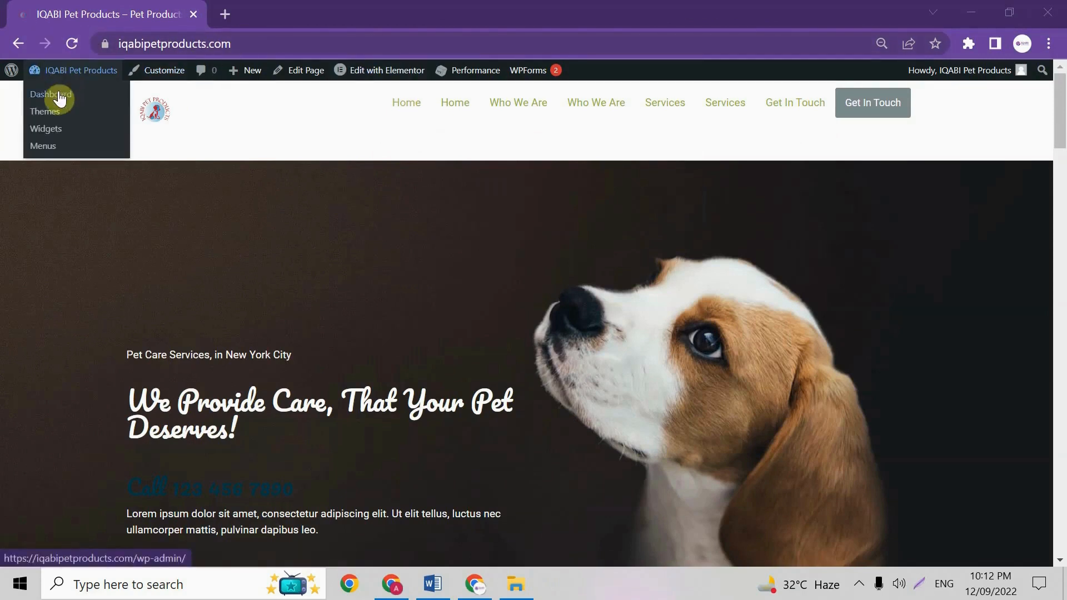
middle_click(65, 97)
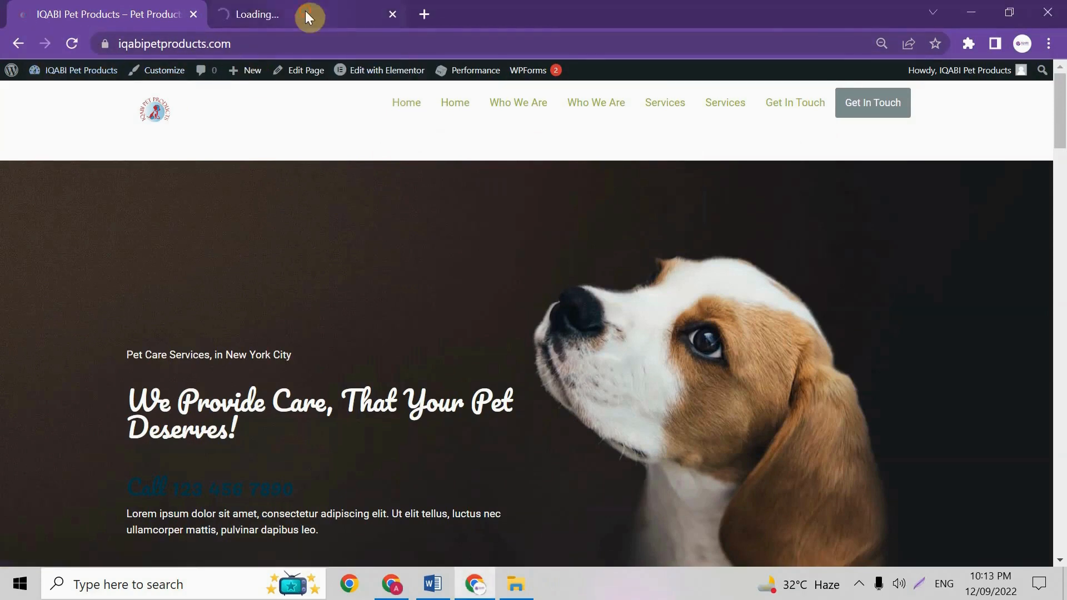
left_click(308, 16)
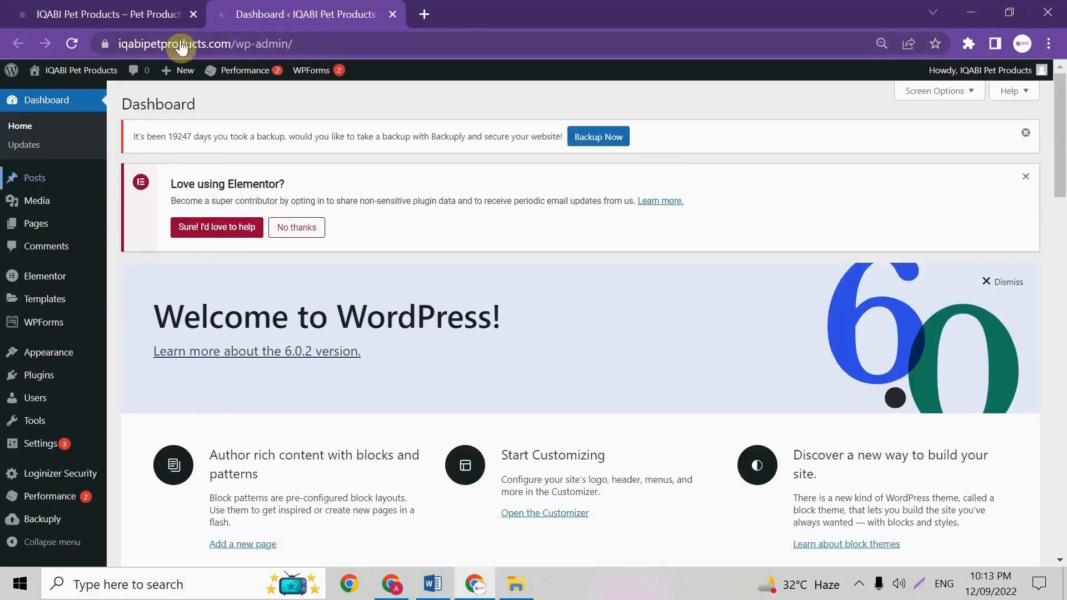
mouse_move(61, 360)
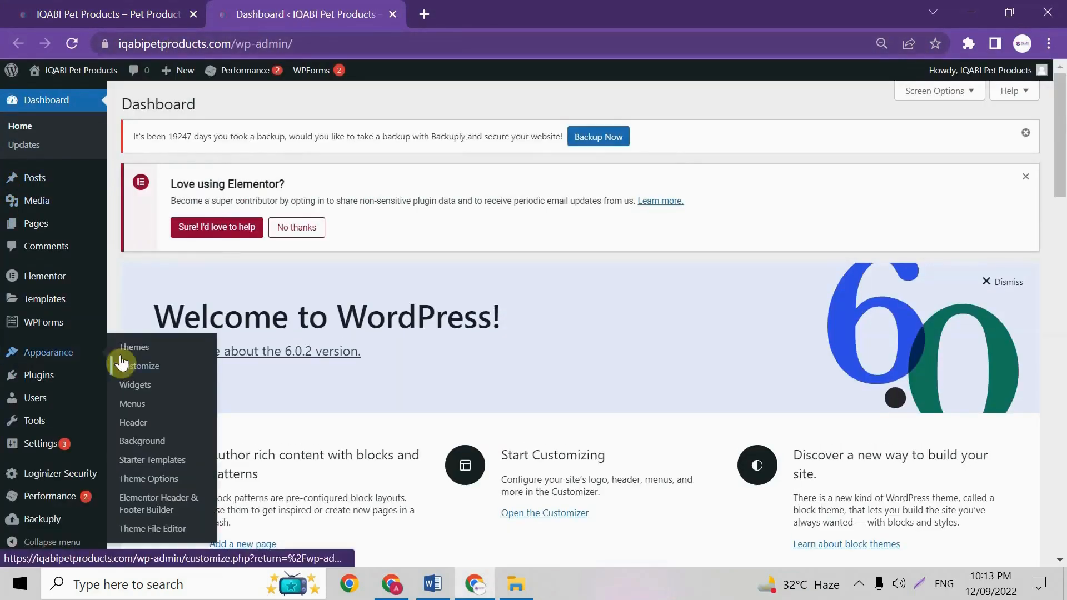
left_click(167, 508)
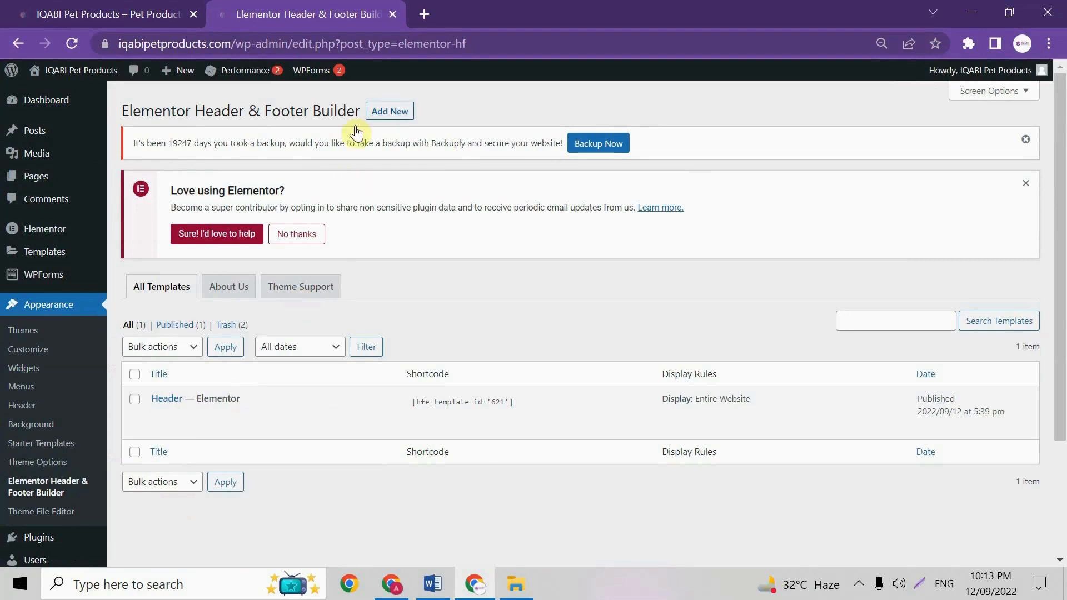
left_click(379, 111)
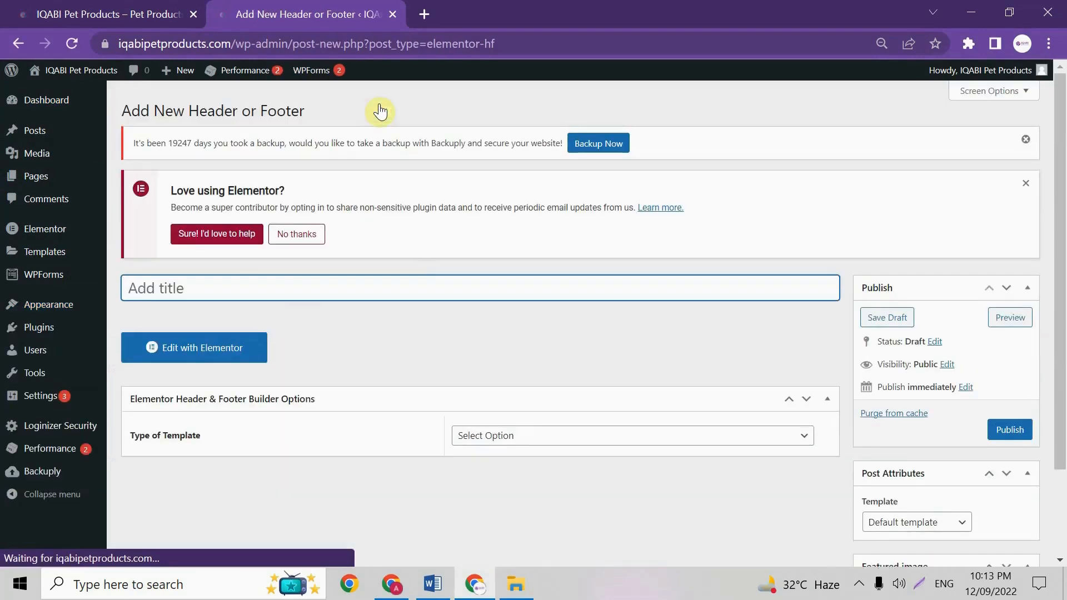
- Title the new template Footer and set its template type to Footer
left_click(252, 286)
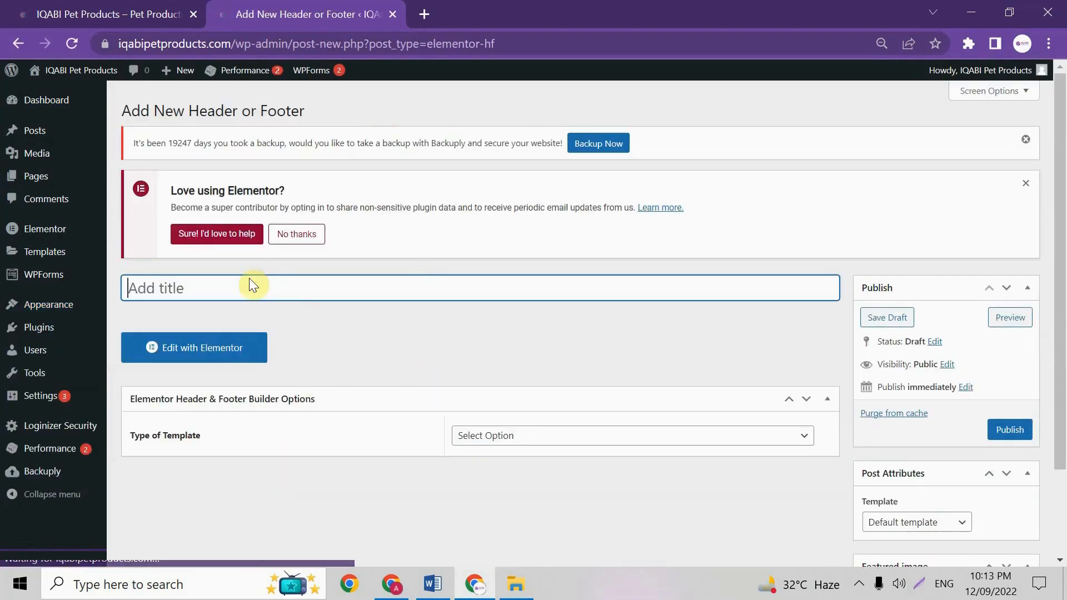
type("Footer")
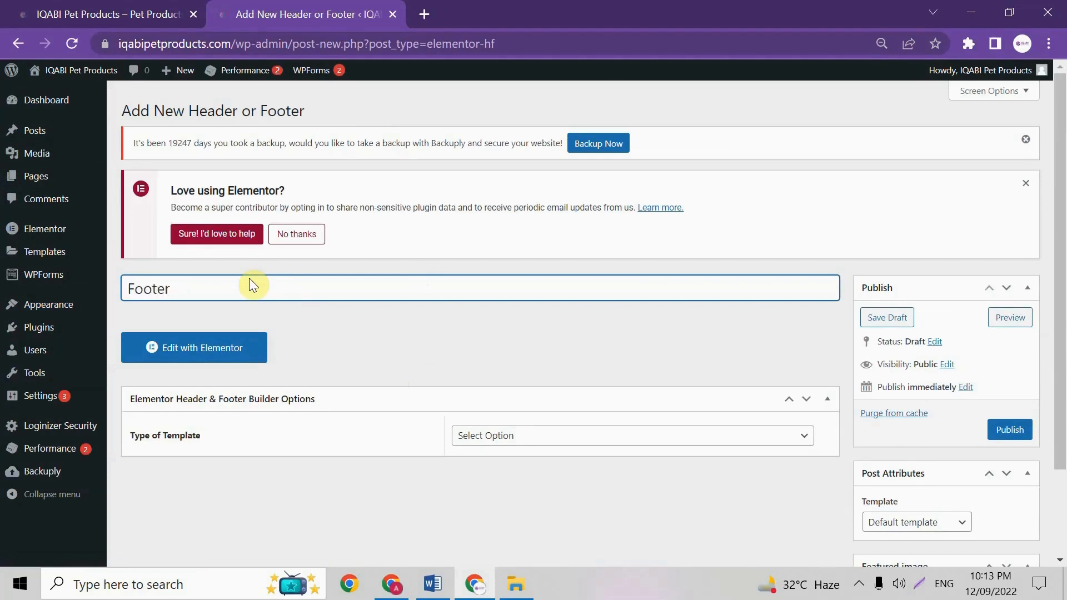
left_click(508, 436)
left_click(516, 491)
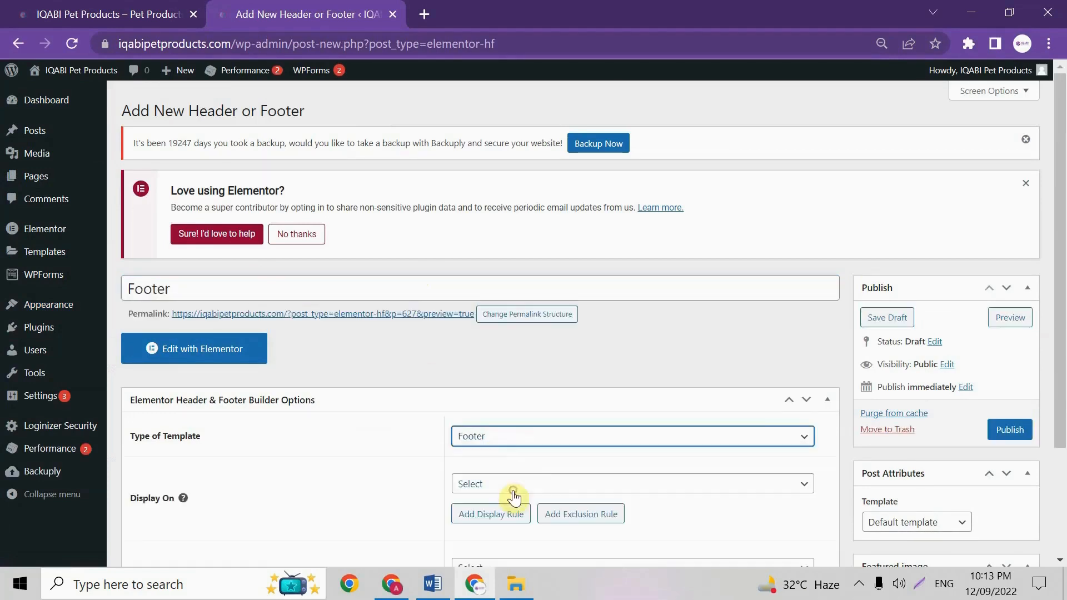
- Set the footer template to display on the Entire Website and publish it
scroll(477, 437, "down", 1)
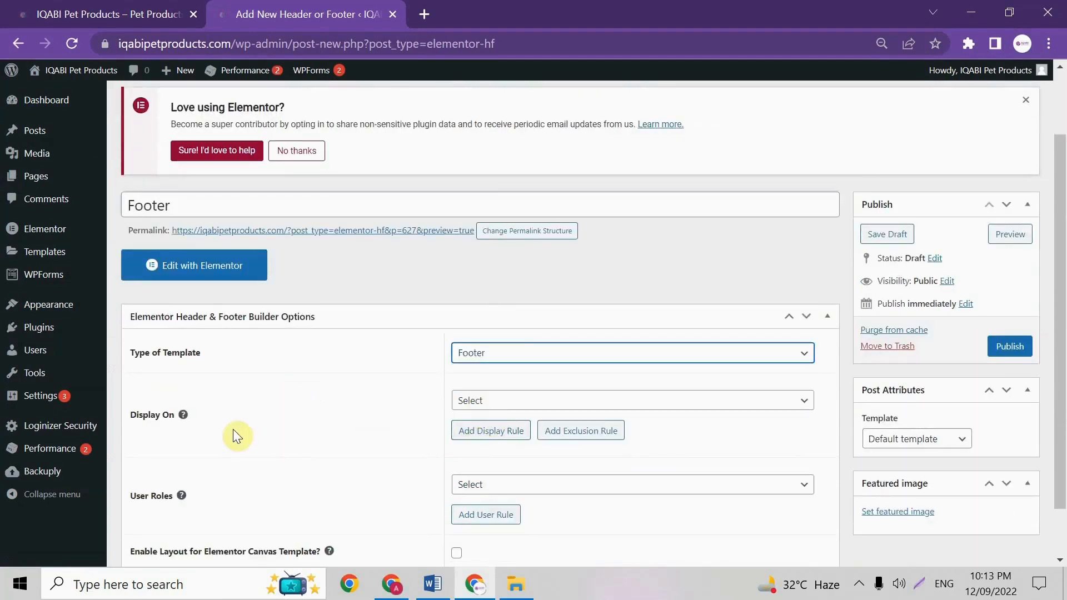
left_click(488, 400)
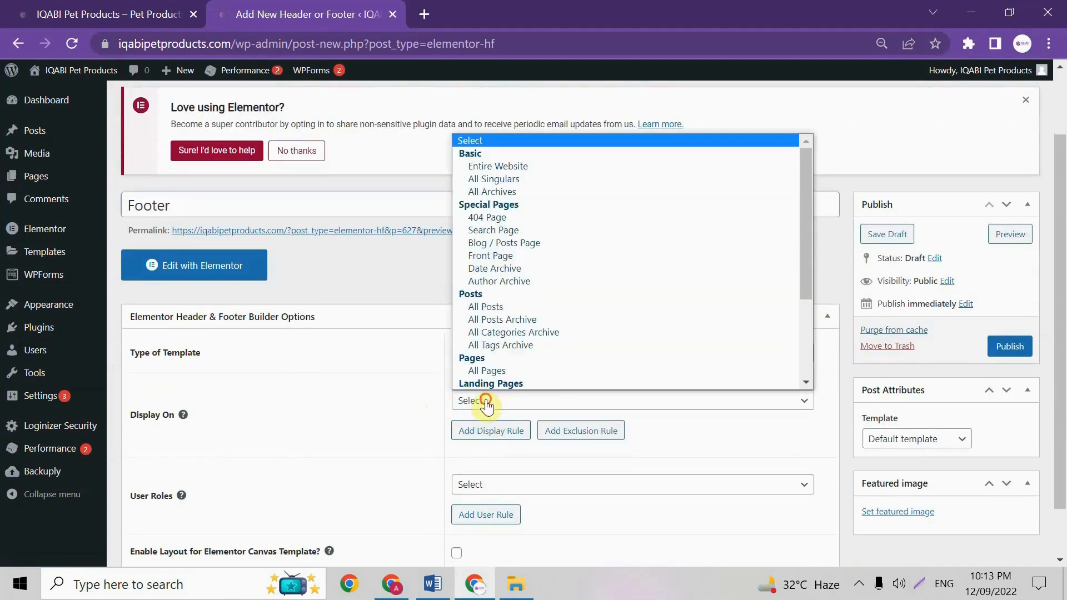
left_click(531, 165)
scroll(495, 389, "down", 1)
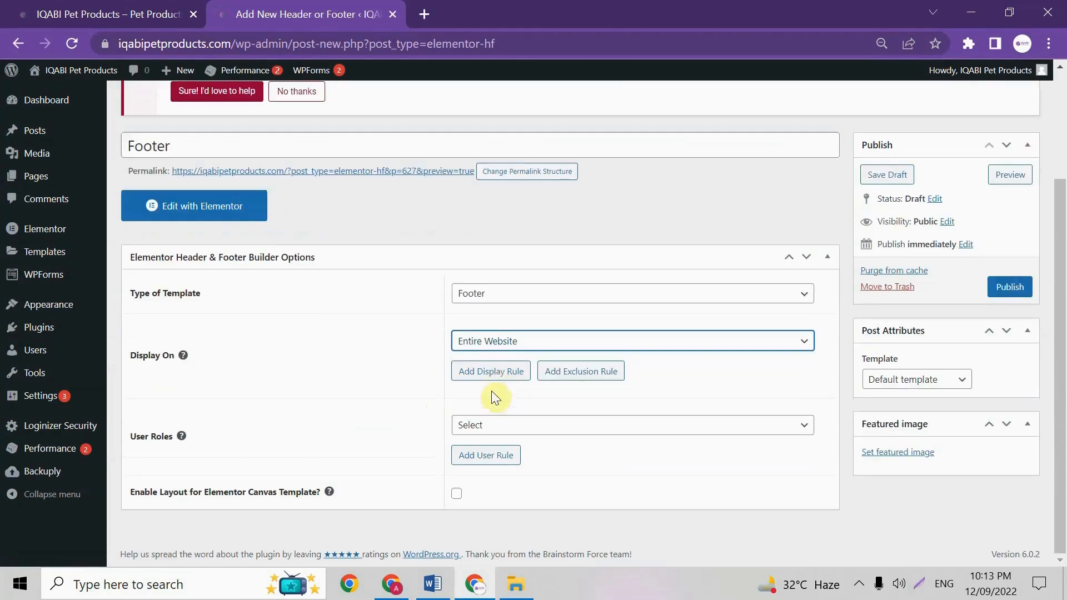
left_click(1030, 287)
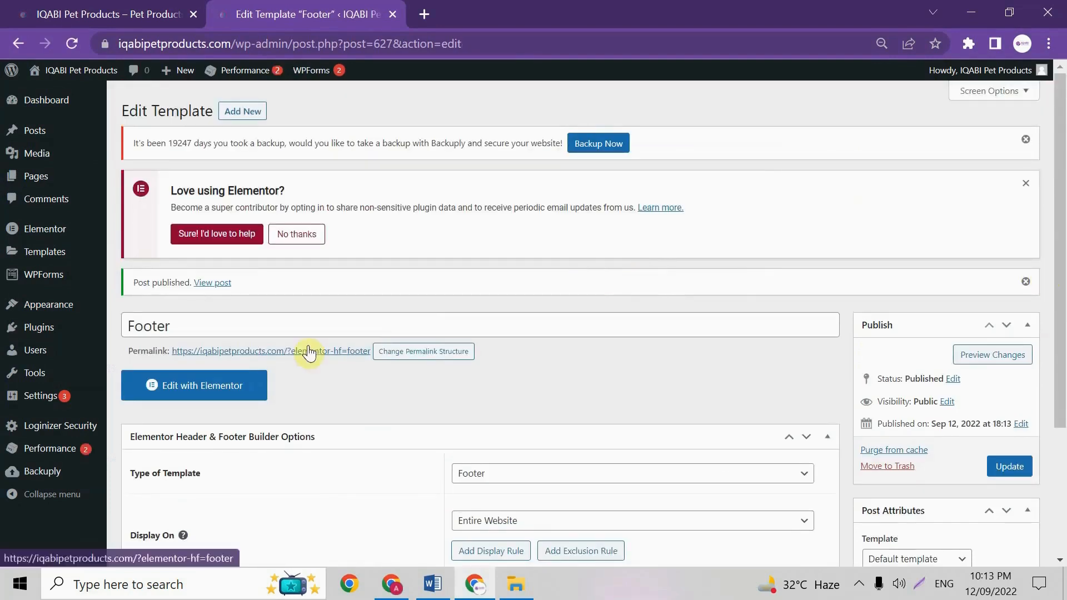
- Edit the footer template with Elementor and add a section with three equal columns
left_click(219, 400)
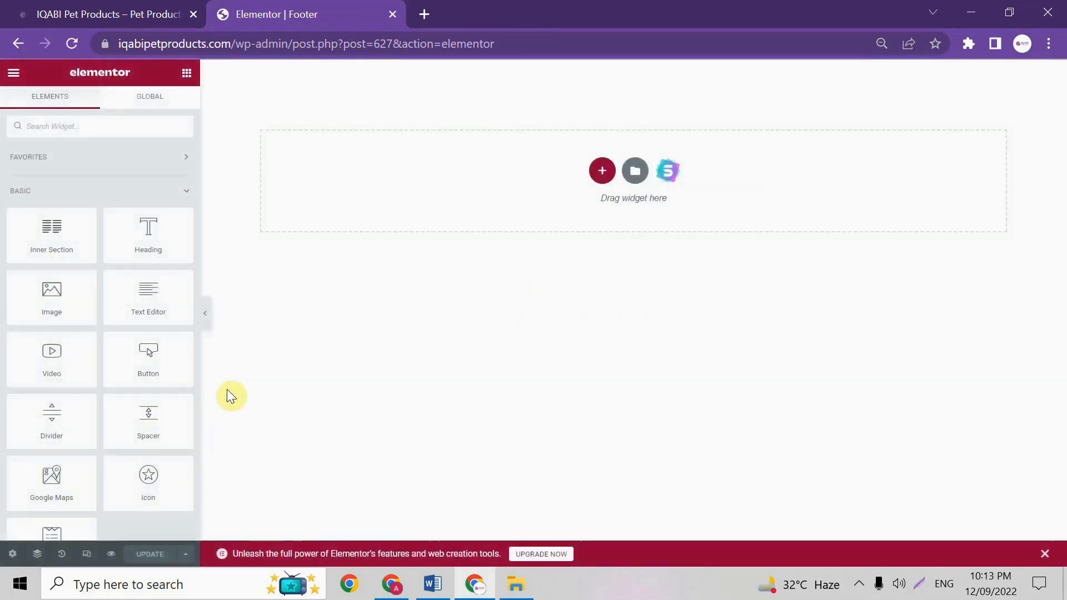
left_click(600, 182)
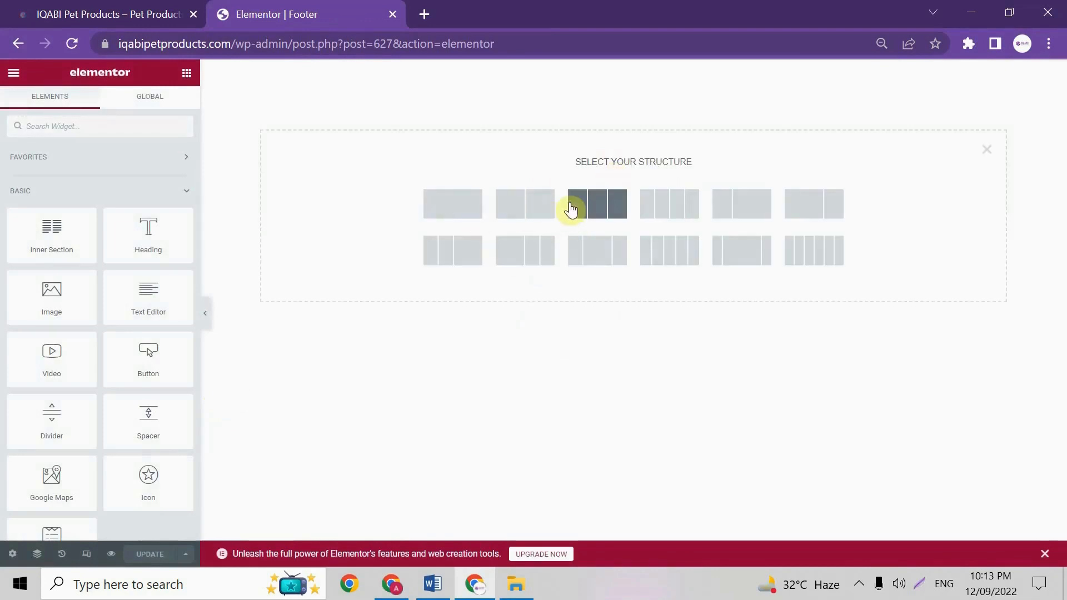
left_click(595, 205)
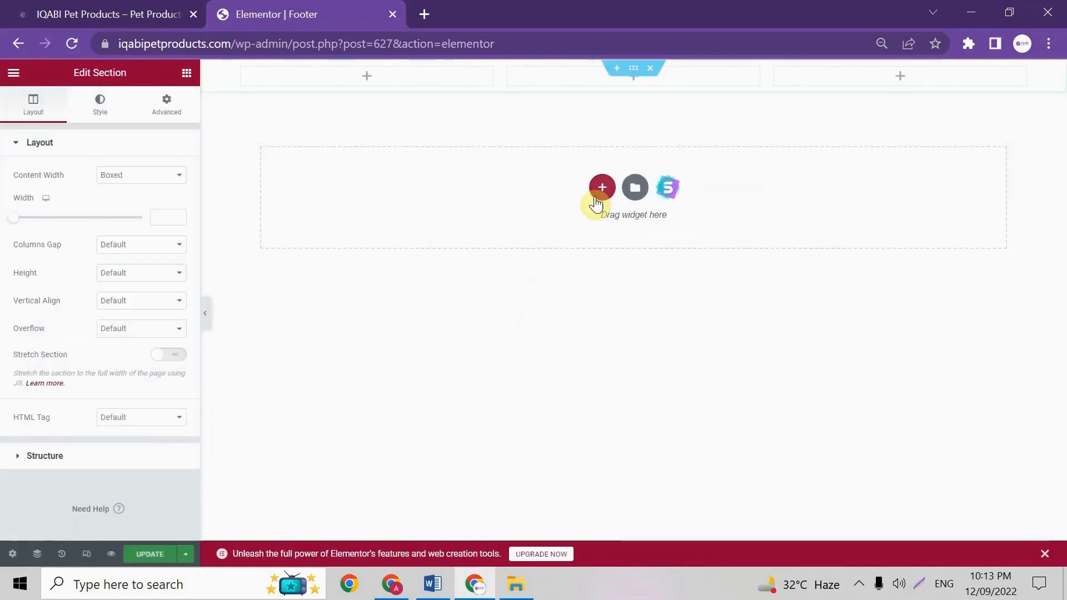
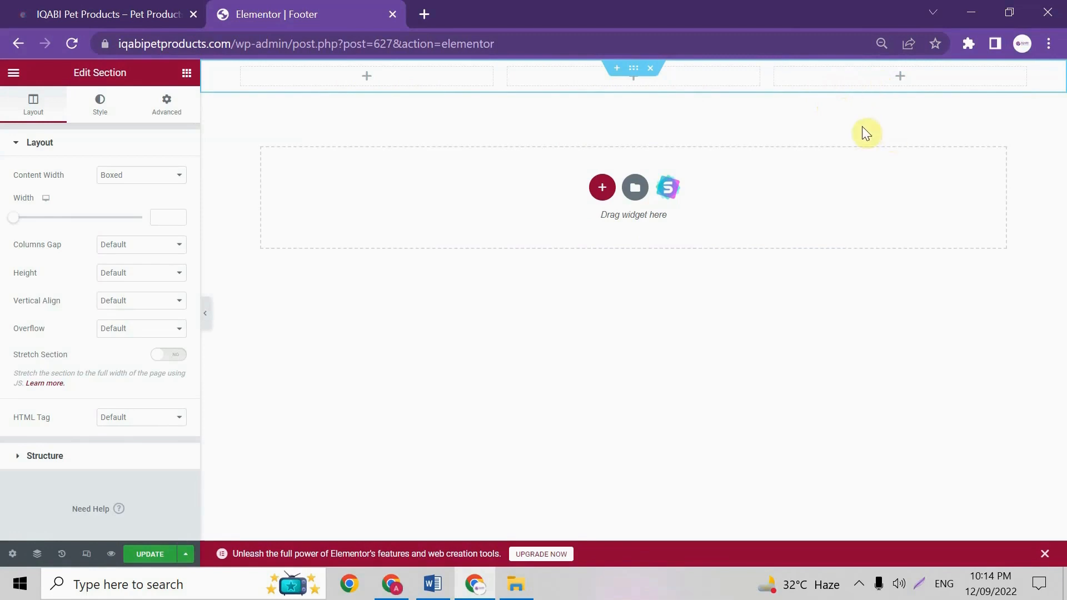
- Find the Site Logo widget and add it to the first column of the footer section
left_click(299, 81)
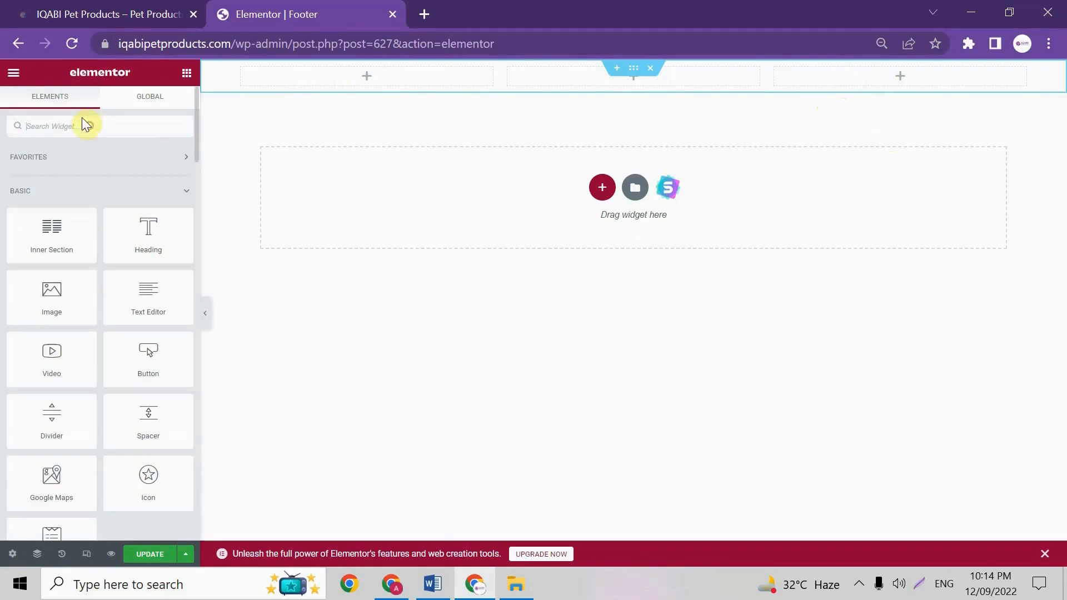
type("si")
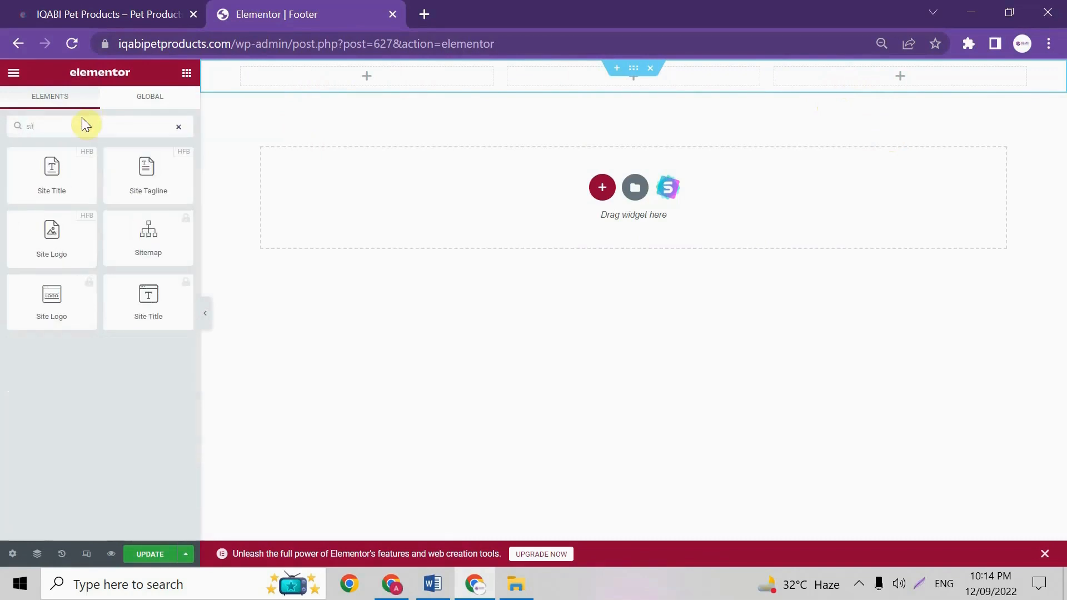
type("te")
left_click_drag(52, 233, 329, 78)
- Enable a custom image for the site logo and insert IQABI-pet-WaterMark-01-1.png from the media library
left_click(174, 177)
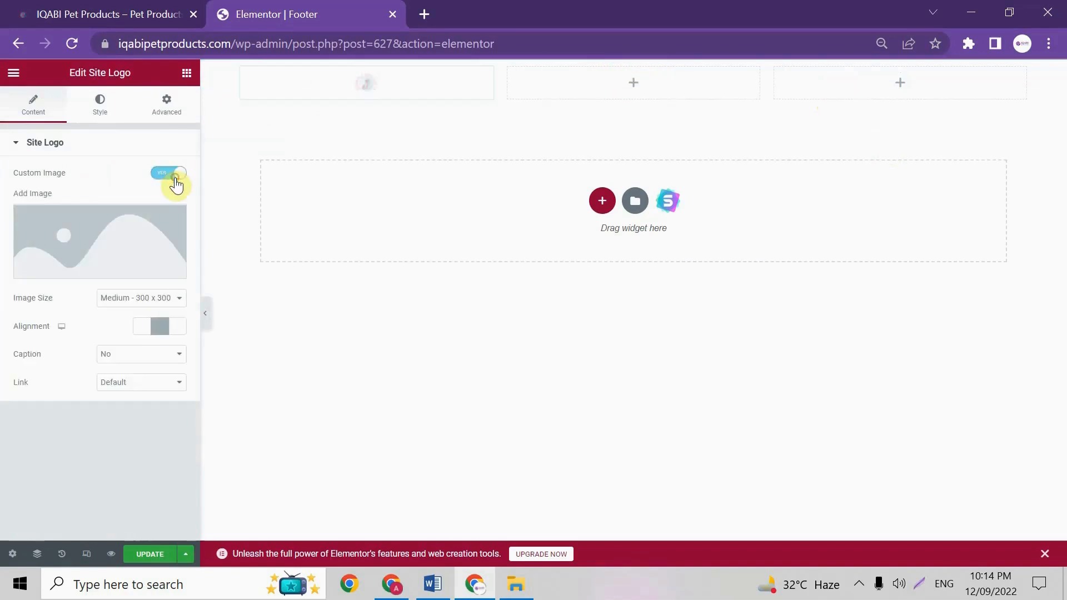
left_click(84, 228)
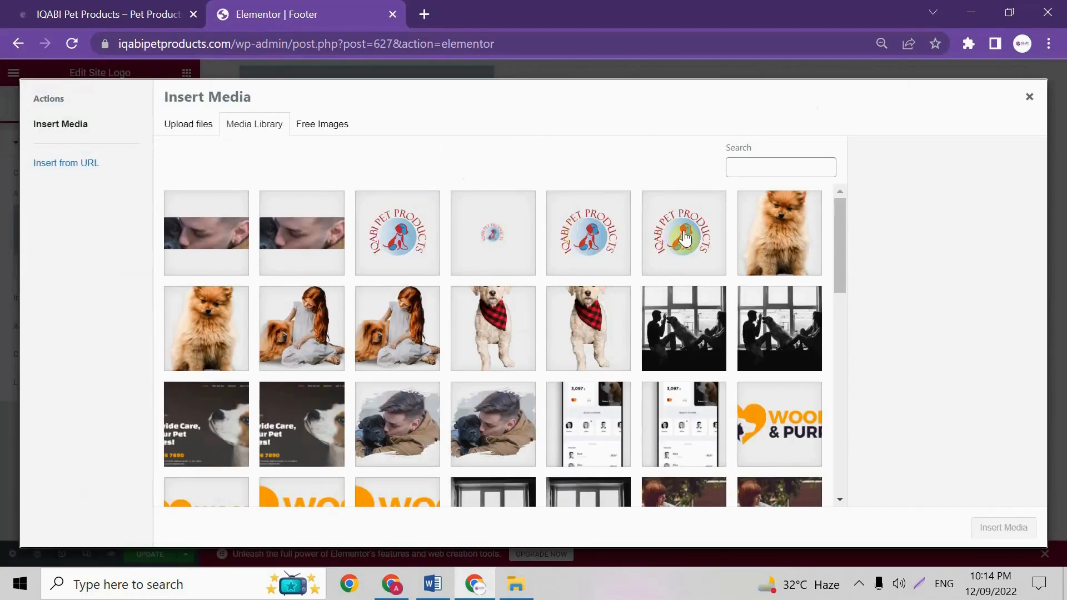
left_click(685, 238)
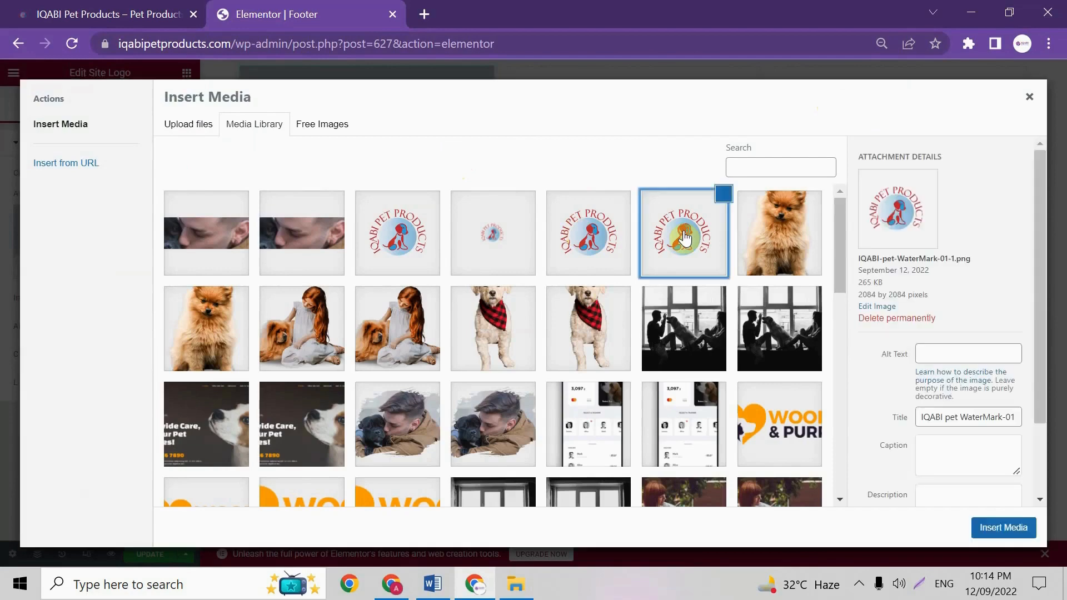
left_click(994, 537)
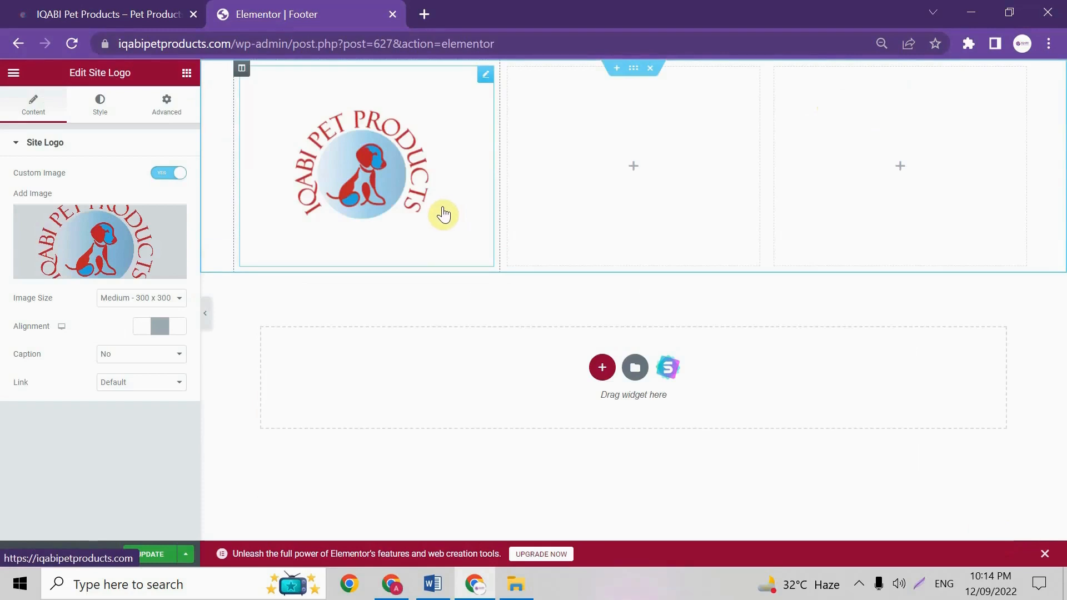
- Search the widgets for menu and add a Navigation Menu to the middle footer column
left_click(533, 95)
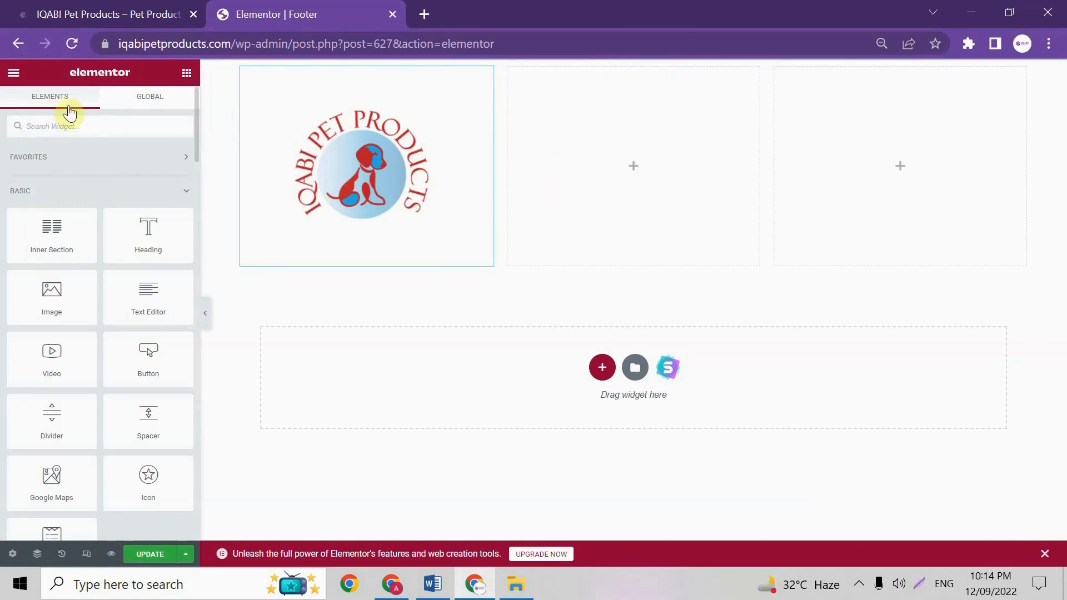
type("menue")
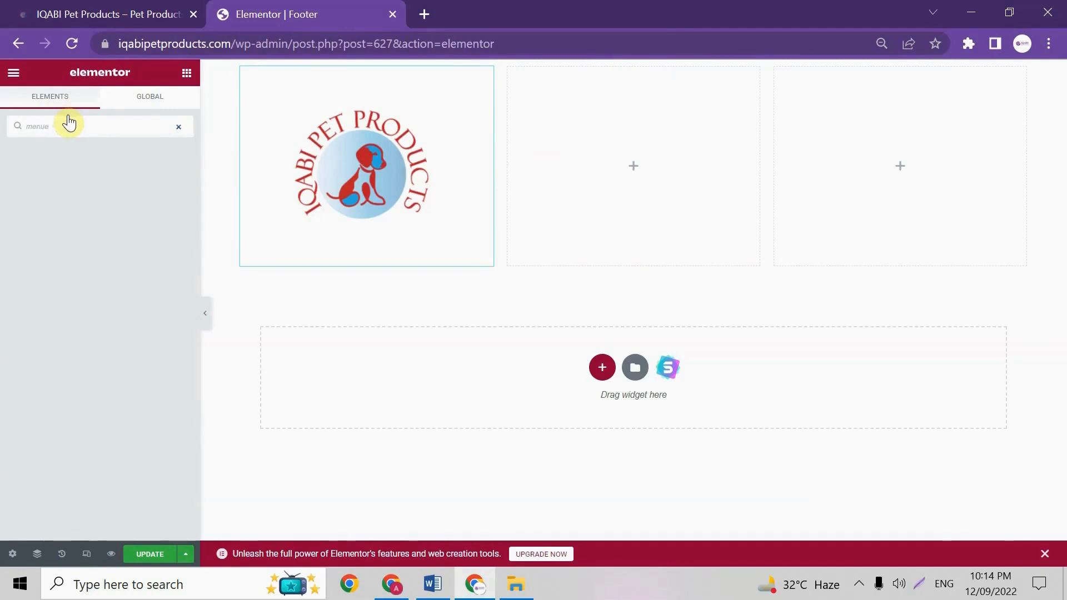
key("BackSpace")
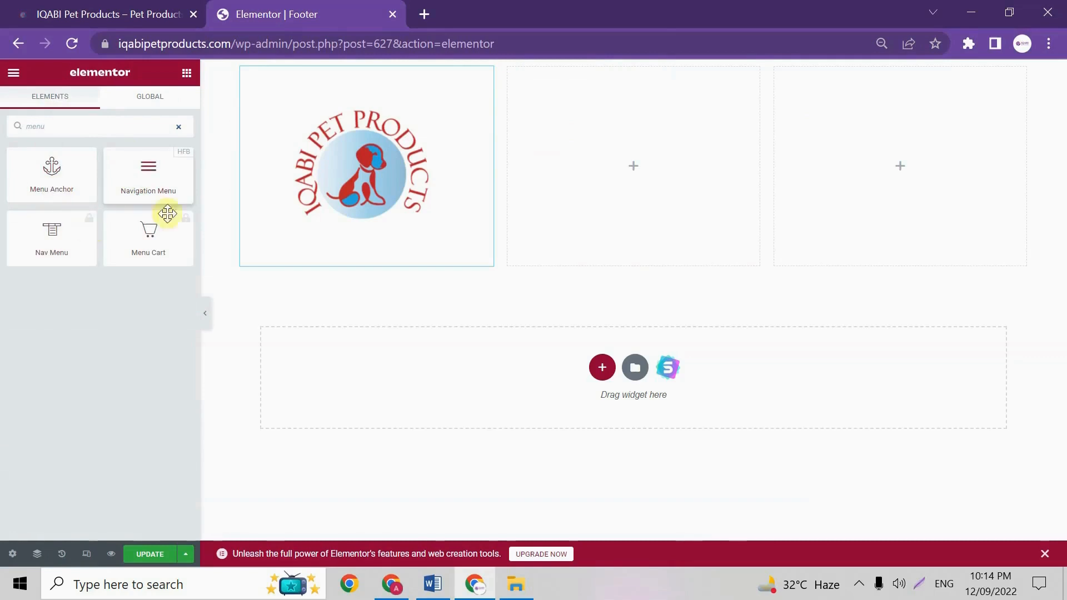
left_click_drag(136, 178, 546, 145)
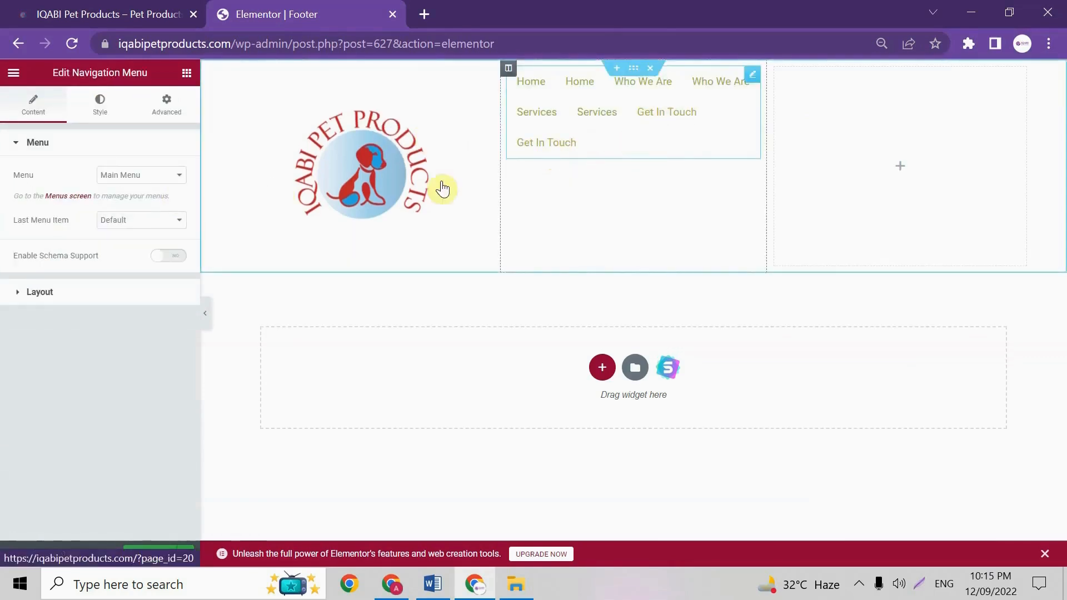
- Set the navigation menu's layout to Vertical and its alignment to center
left_click(67, 291)
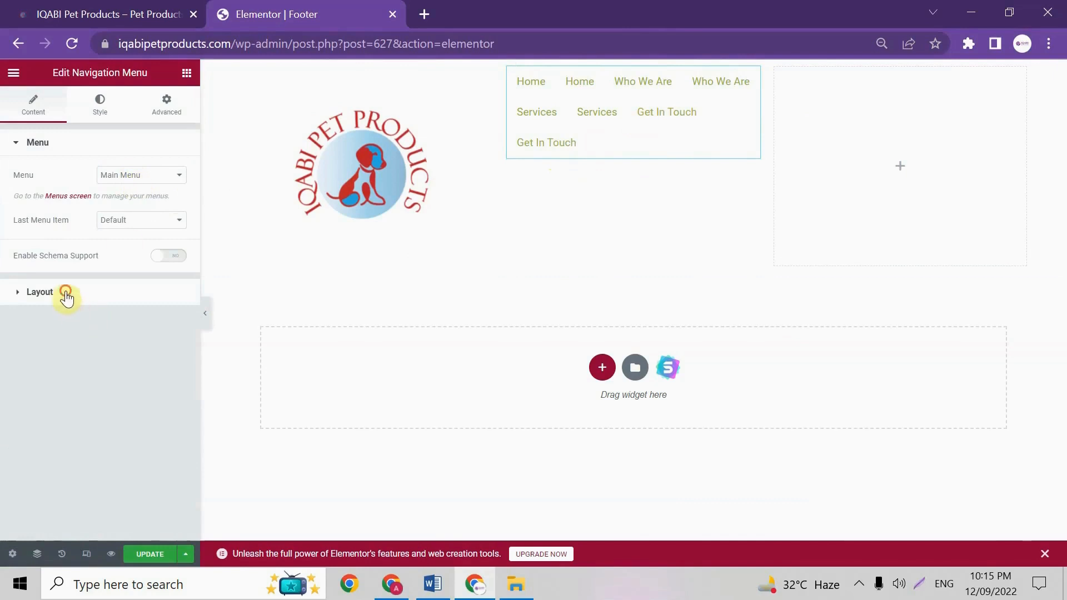
left_click(143, 209)
left_click(129, 229)
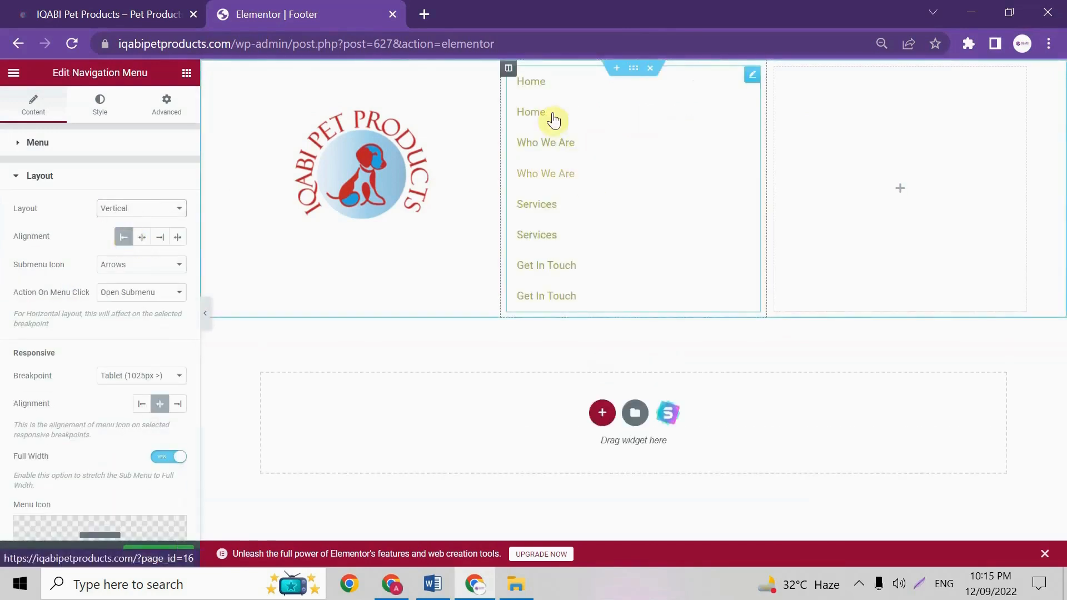
left_click(146, 238)
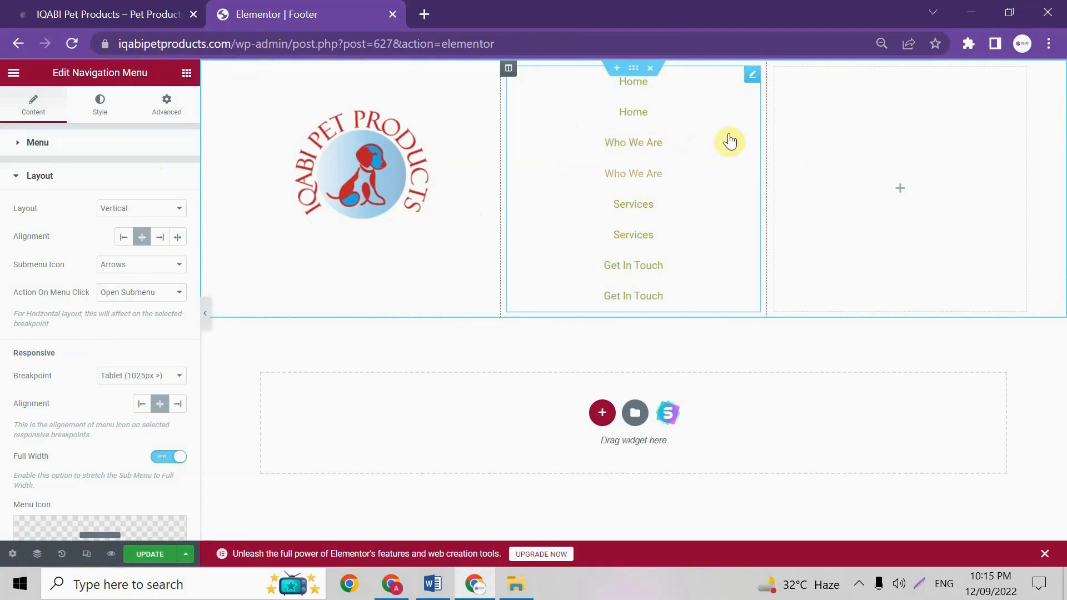
- Replace the Navigation Menu in the middle column with an Icon List widget
left_click(752, 77)
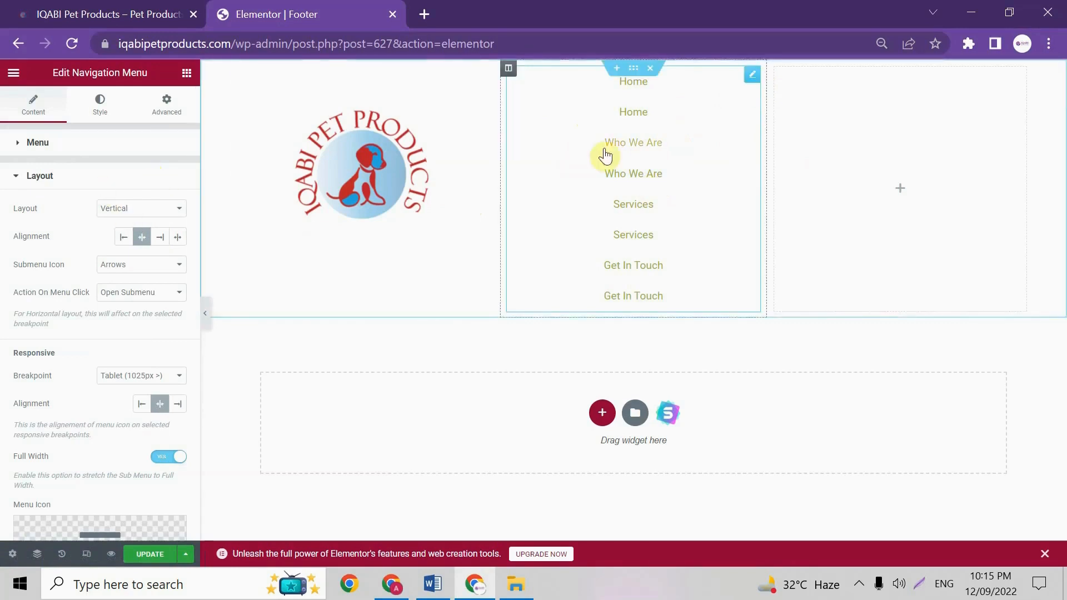
key("Delete")
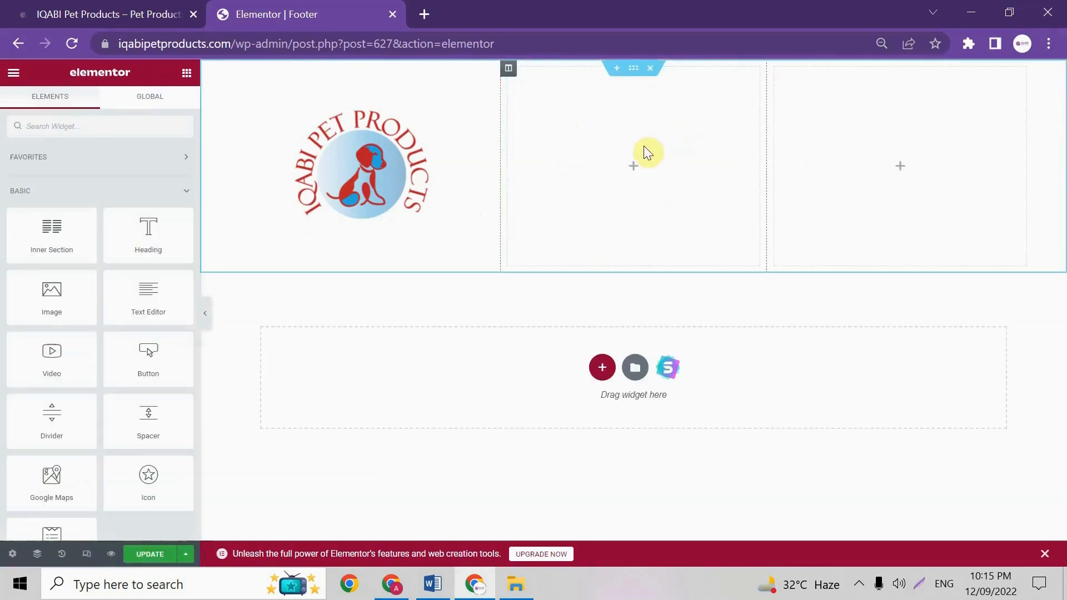
left_click(74, 125)
type("i")
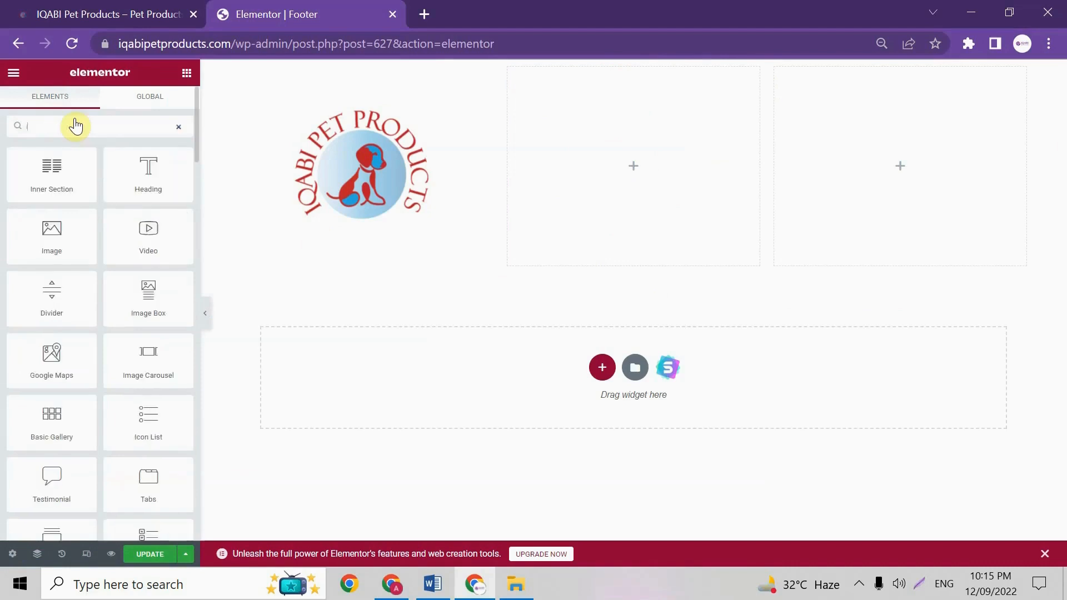
type("ist")
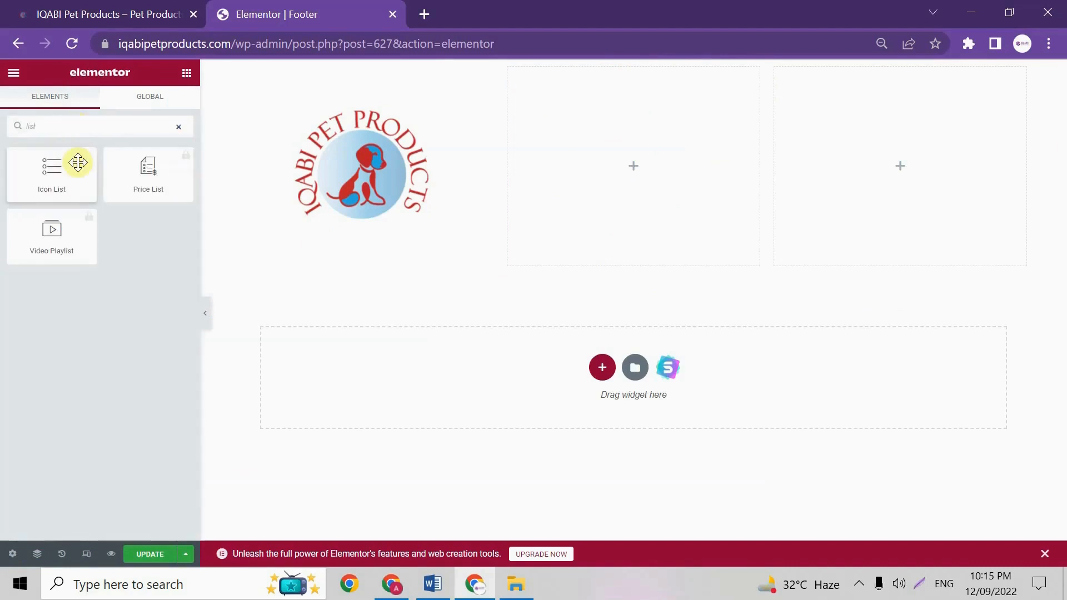
left_click_drag(42, 168, 657, 143)
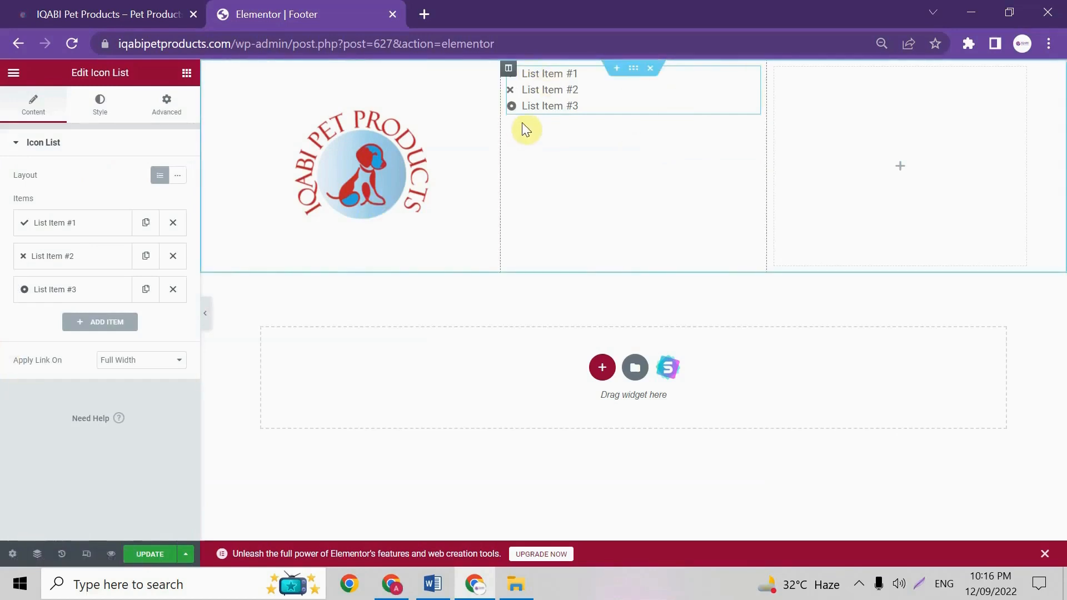
- Set the texts of the three icon list items to Blogs, Contact Us and About Us
left_click(68, 227)
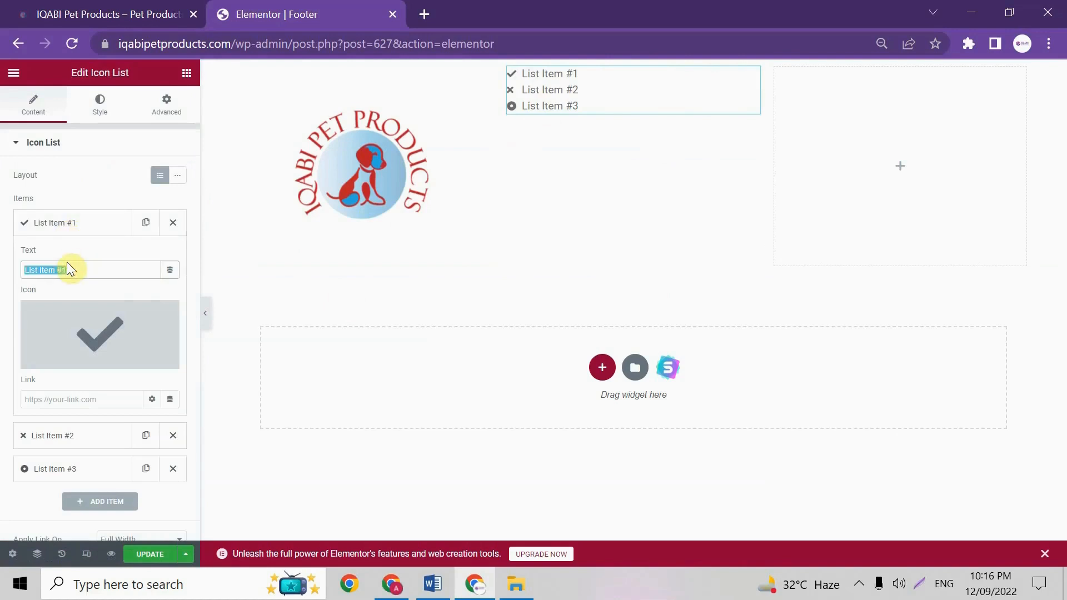
type("Blogs")
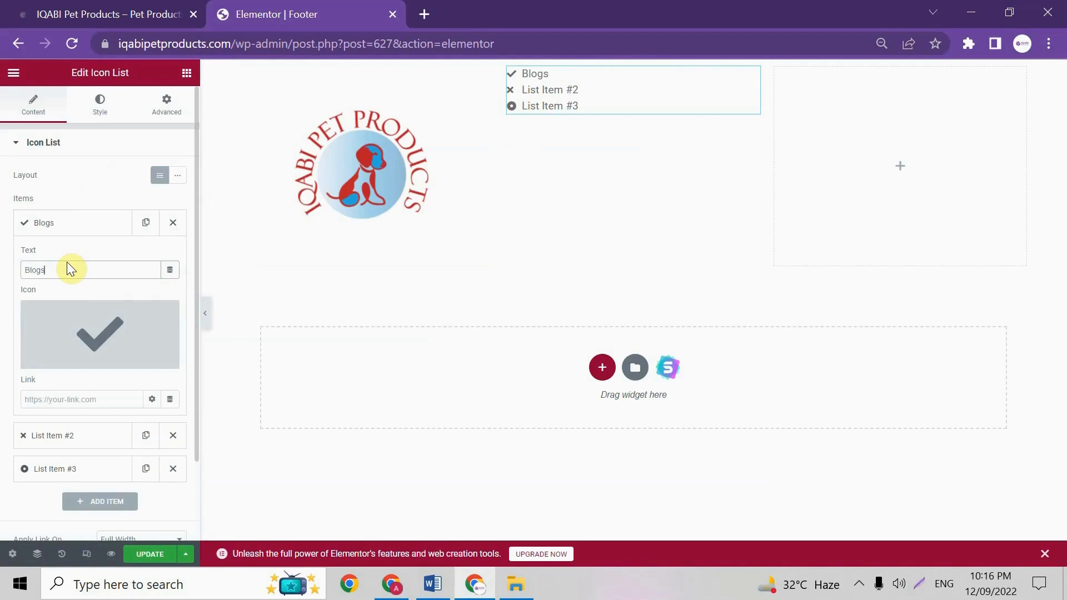
left_click(77, 229)
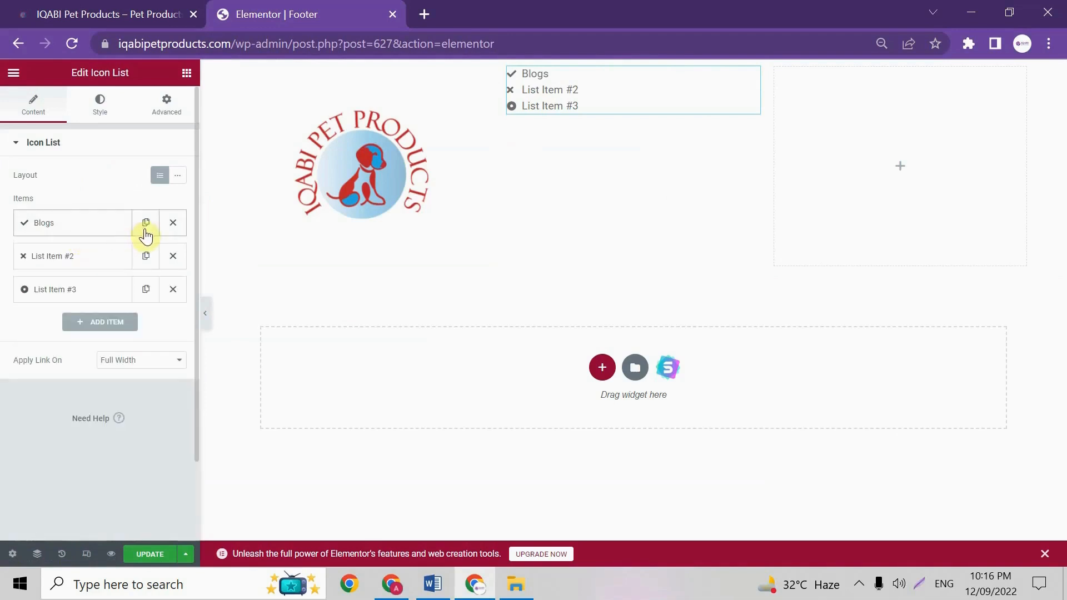
left_click(89, 260)
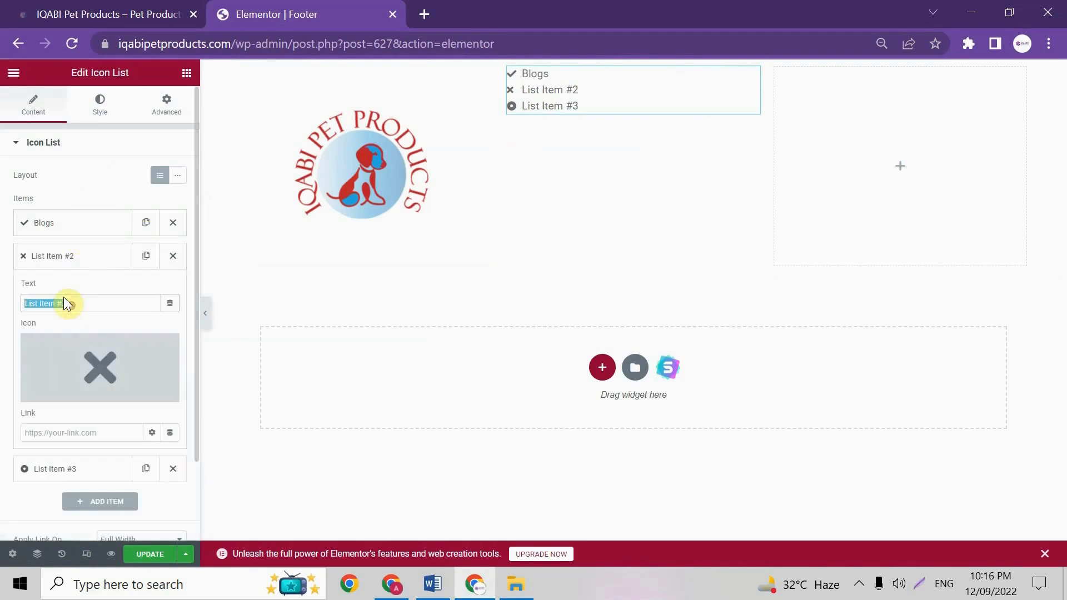
type("Contact Us")
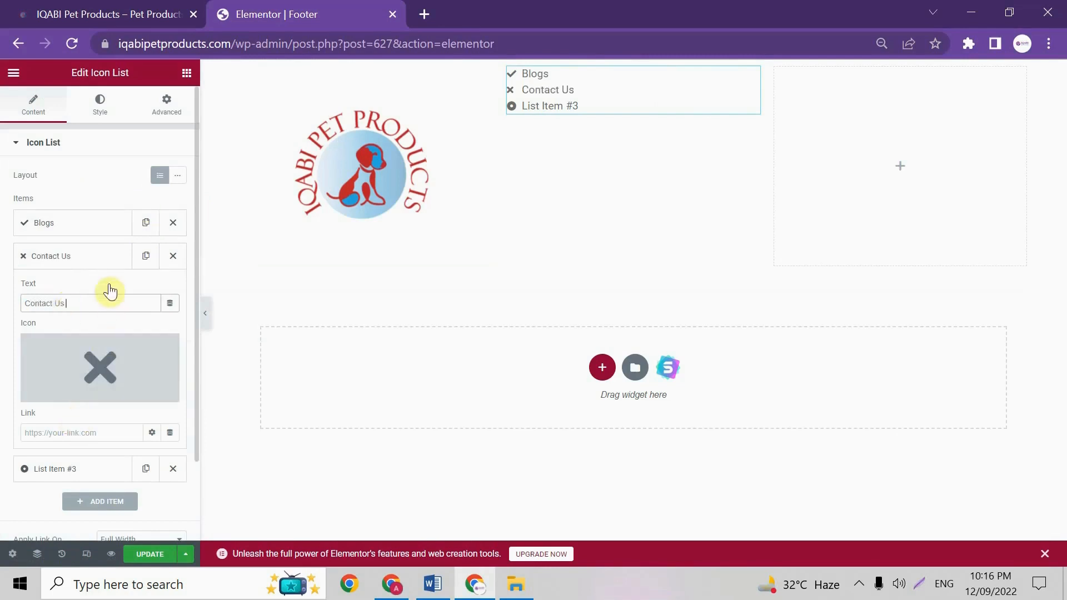
left_click(118, 256)
left_click(94, 290)
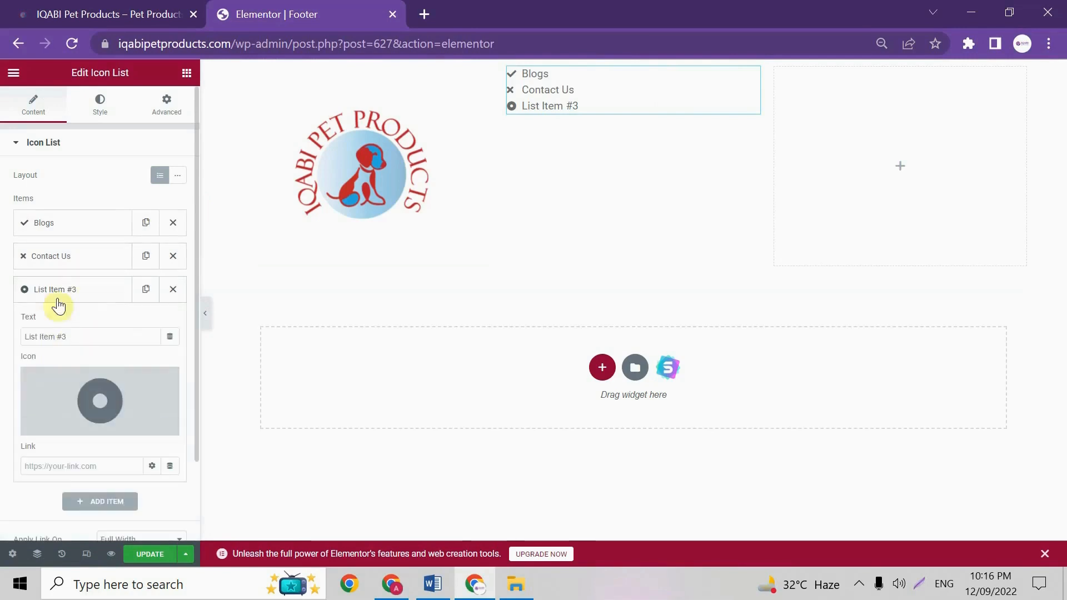
triple_click(59, 337)
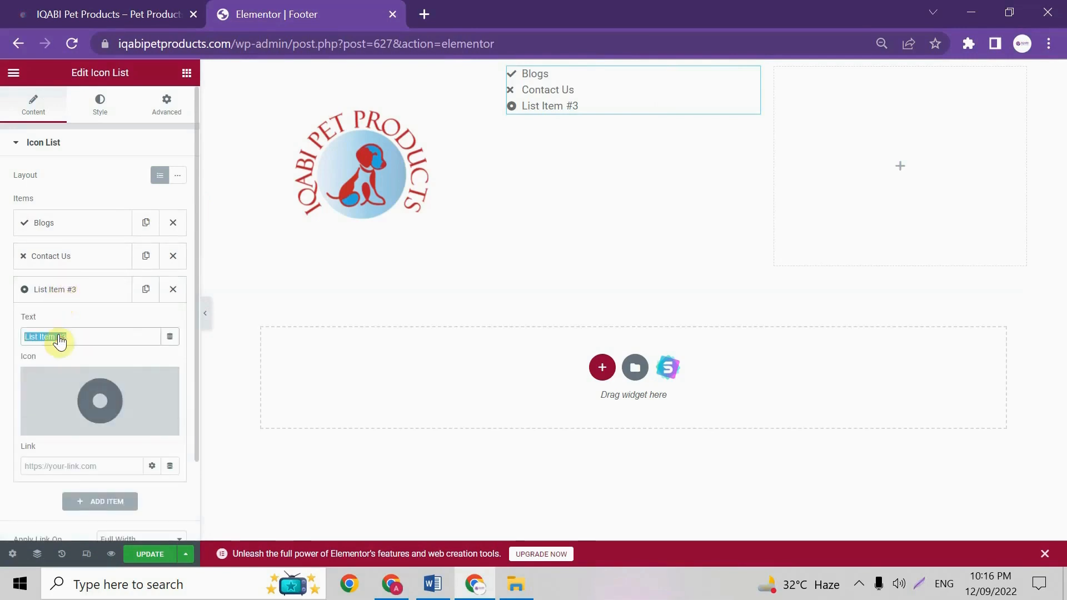
type("About Us")
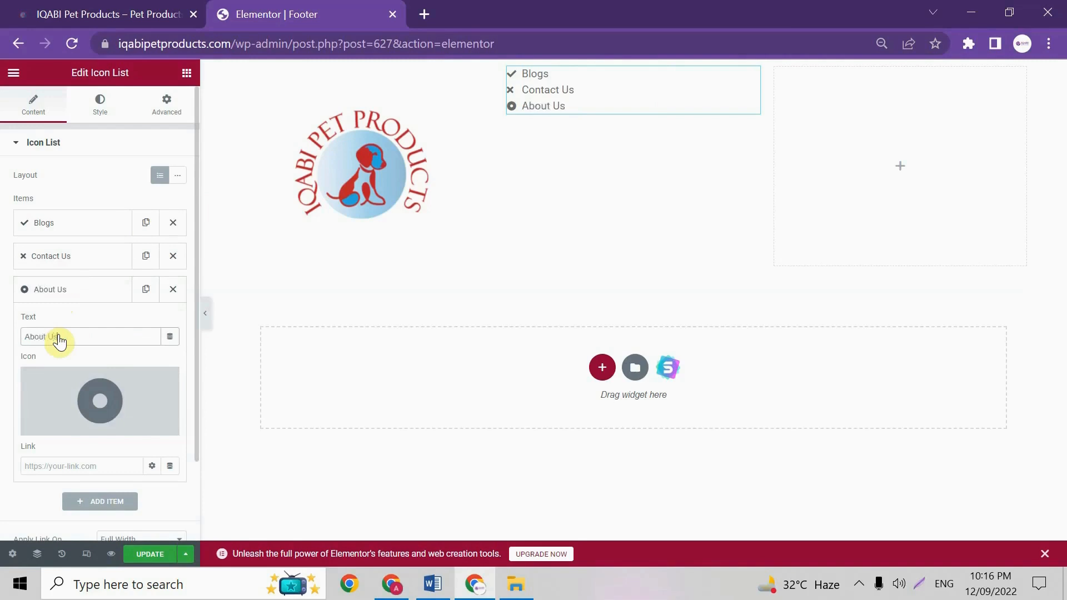
- Move the About Us item above Contact Us, and try the Inline layout before restoring Default
left_click(87, 297)
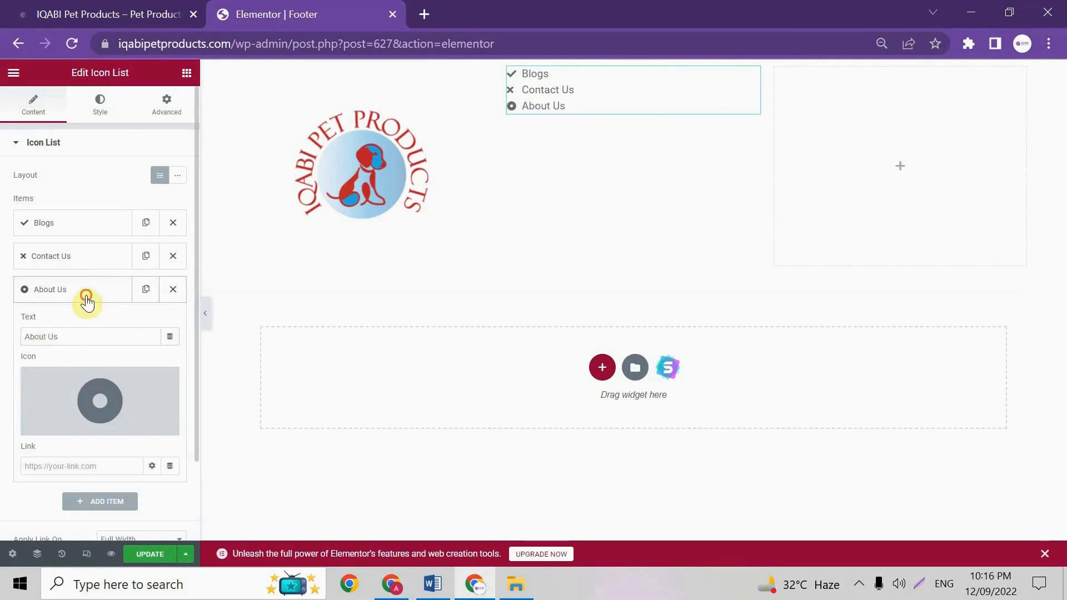
left_click_drag(86, 300, 100, 255)
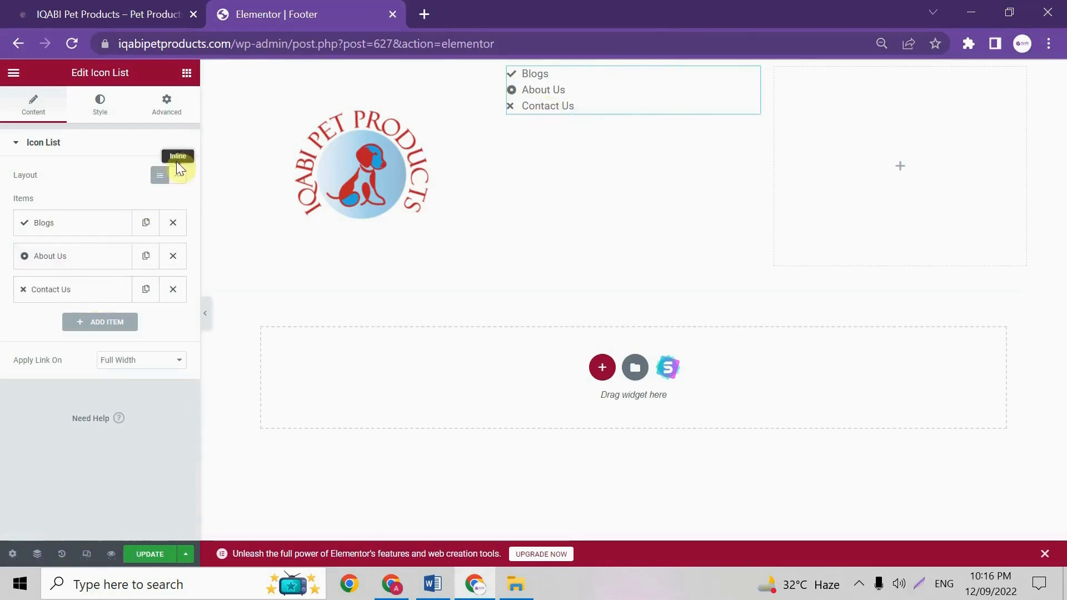
left_click(175, 177)
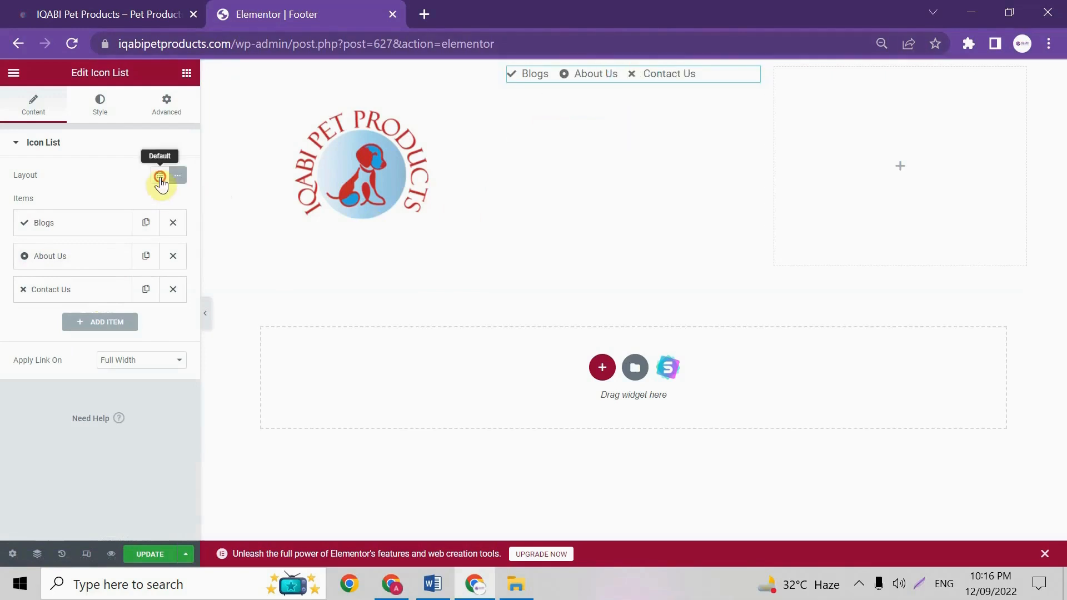
left_click(161, 178)
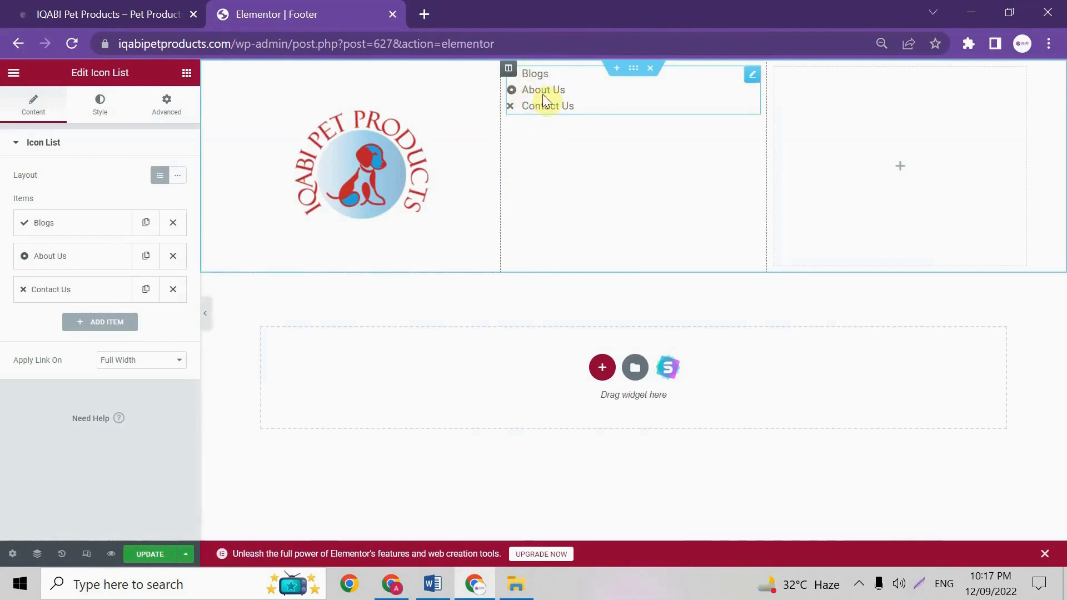
- Open an empty section area above the footer columns and set the About Us list item's icon to Check
left_click(617, 68)
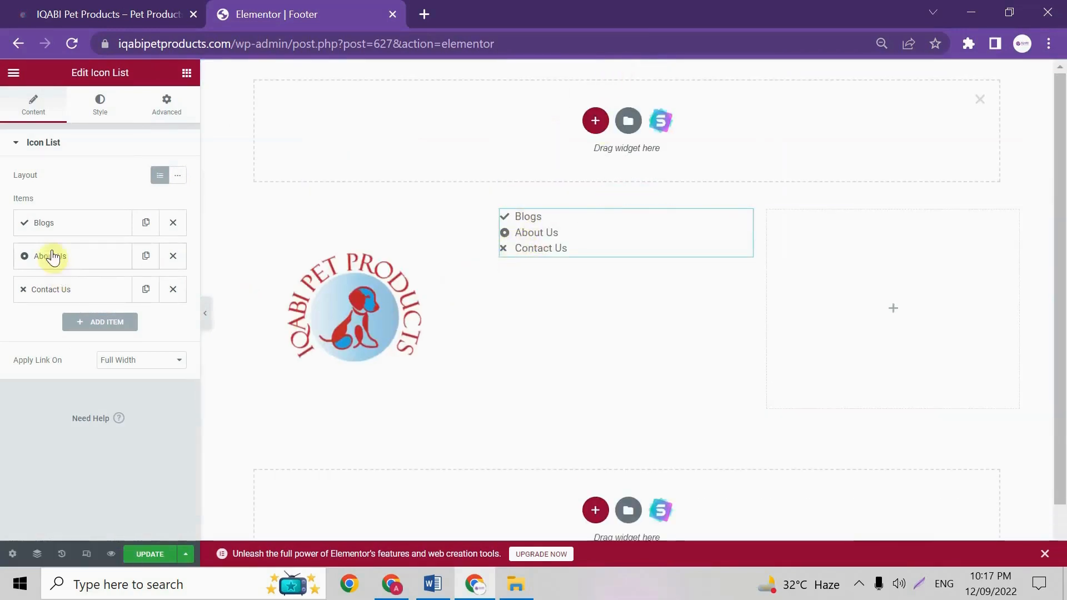
left_click(44, 224)
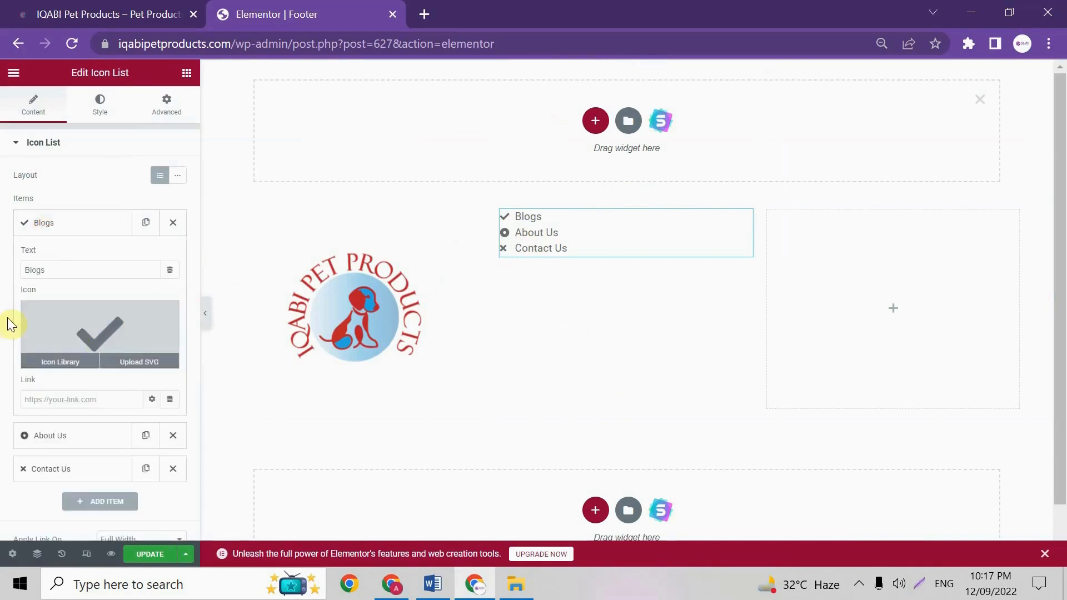
left_click(82, 225)
left_click(78, 254)
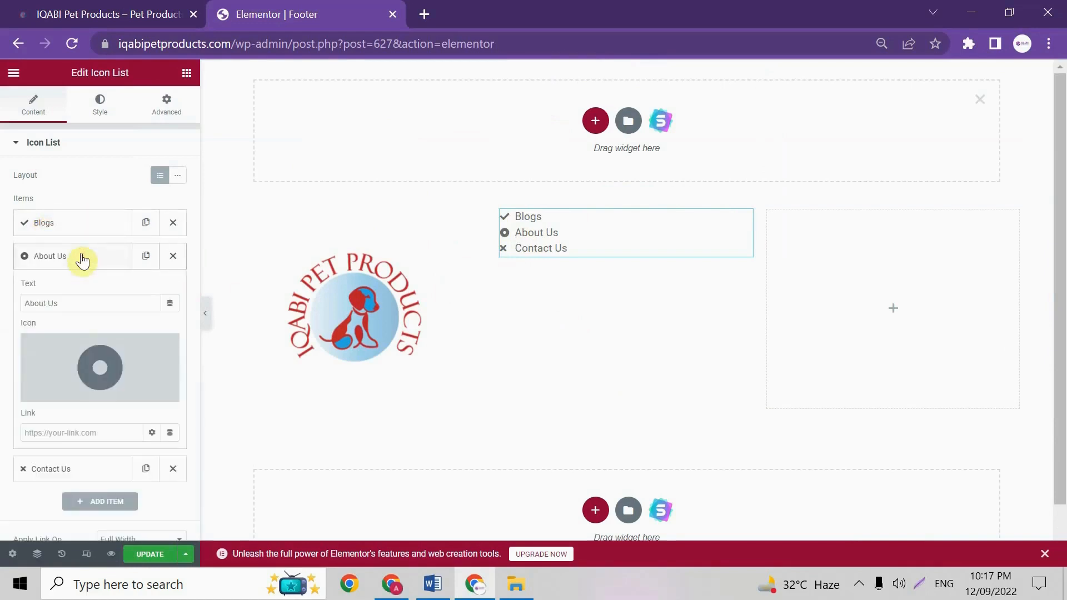
mouse_move(56, 400)
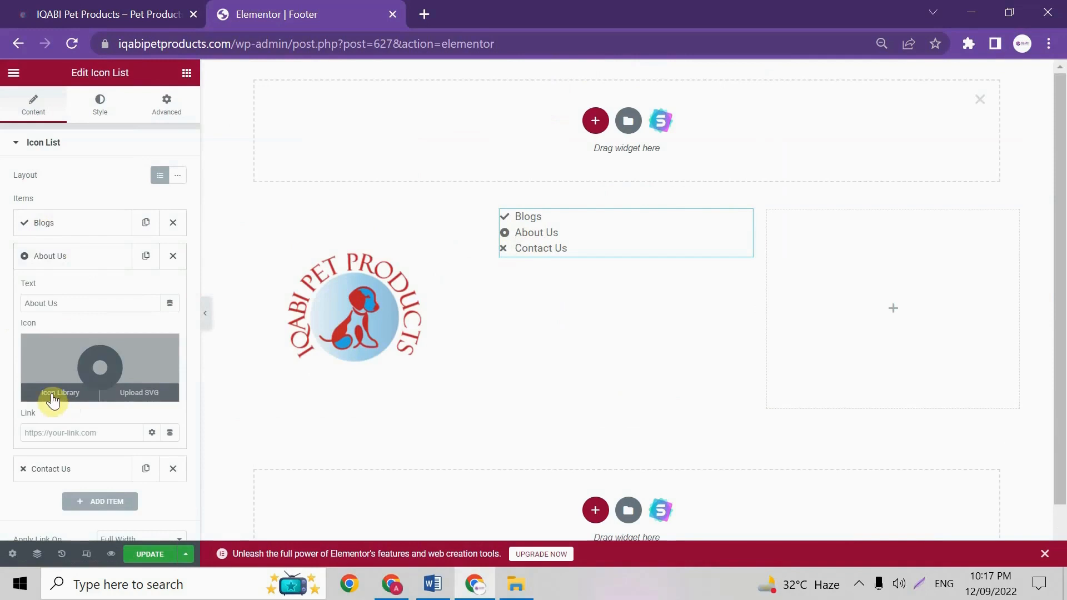
left_click(52, 398)
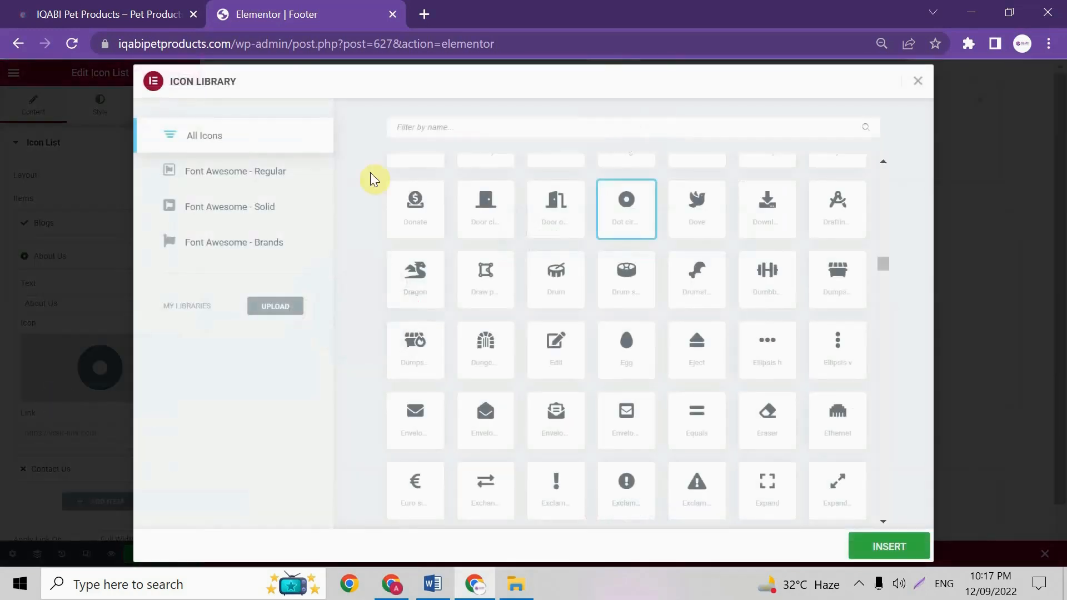
left_click(401, 126)
type("check")
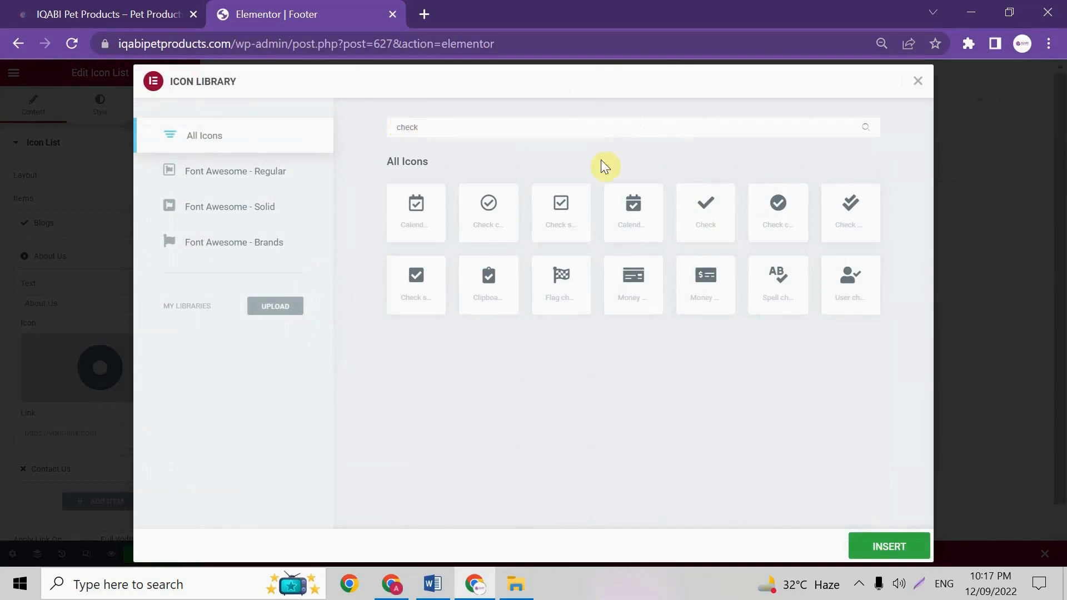
left_click(707, 219)
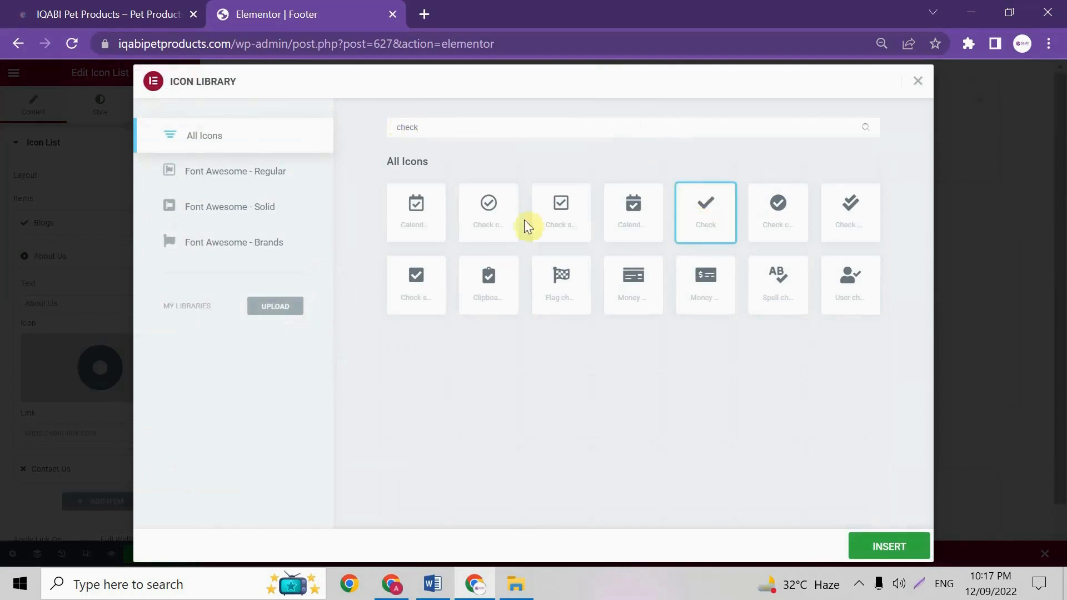
left_click(887, 541)
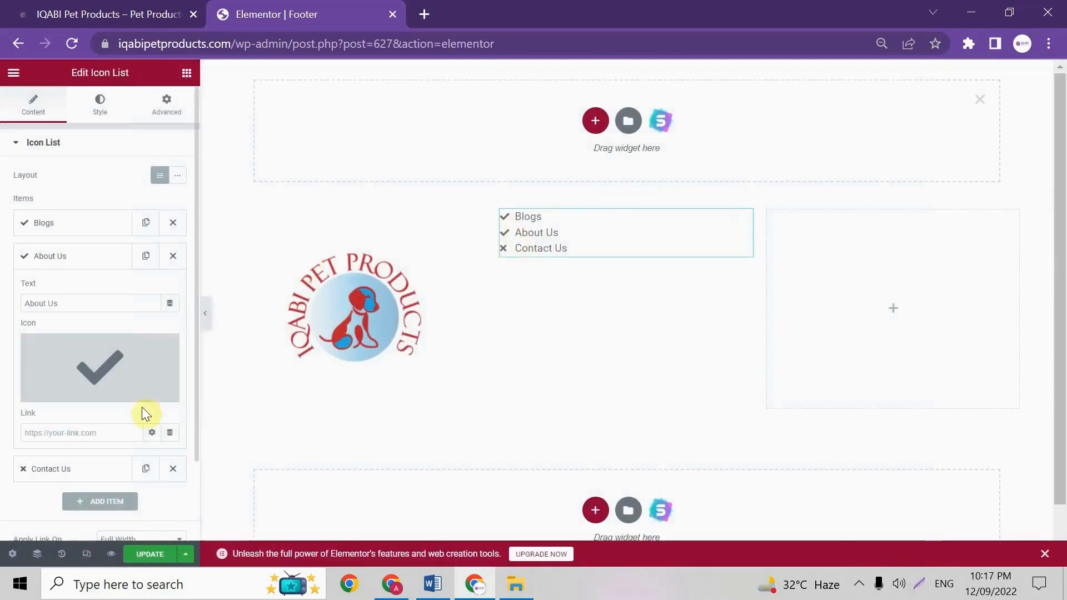
left_click(89, 257)
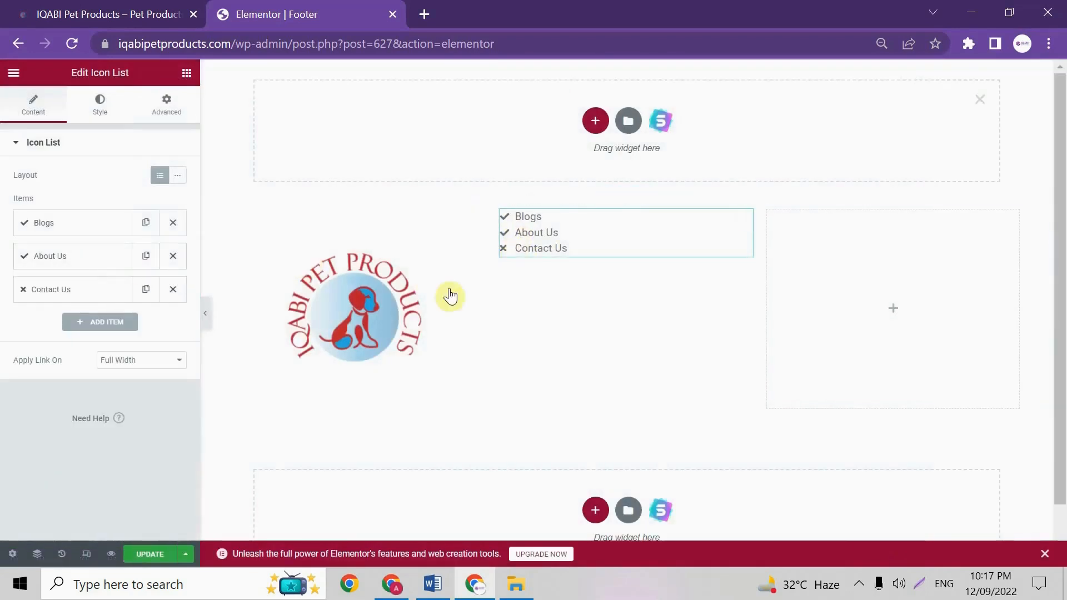
- Replace the Contact Us list item's icon with the Check icon, filtering the icon library by "check"
left_click(52, 286)
left_click(64, 398)
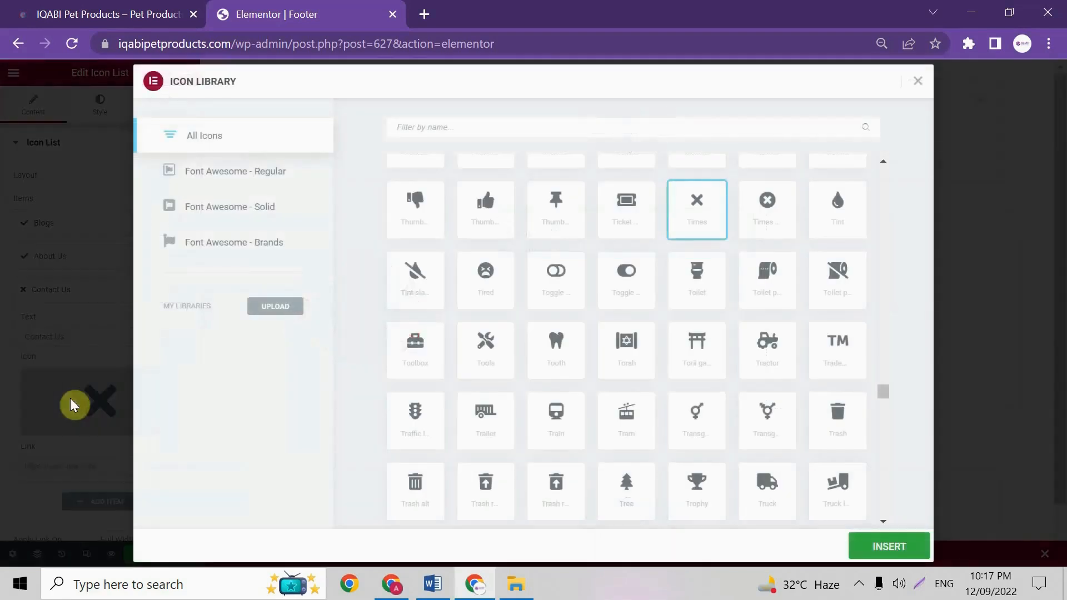
left_click(525, 128)
type("check")
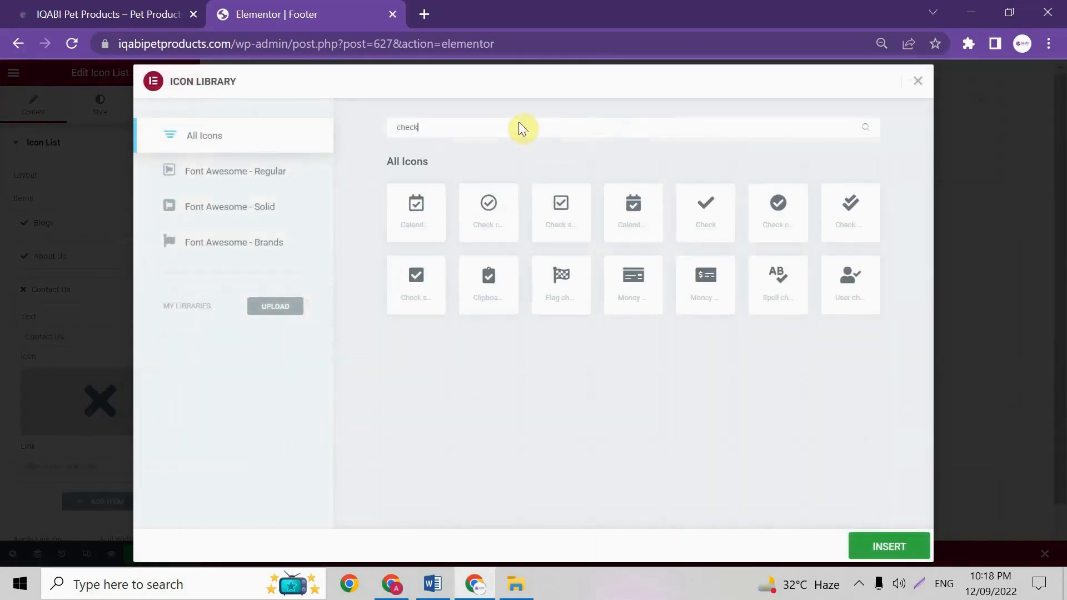
left_click(710, 232)
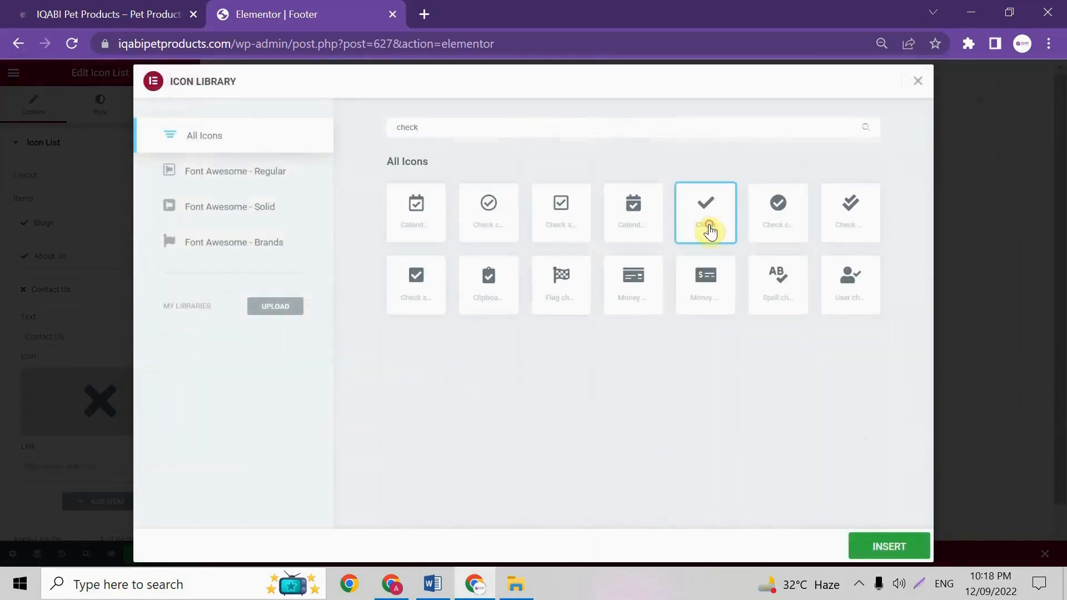
left_click(884, 548)
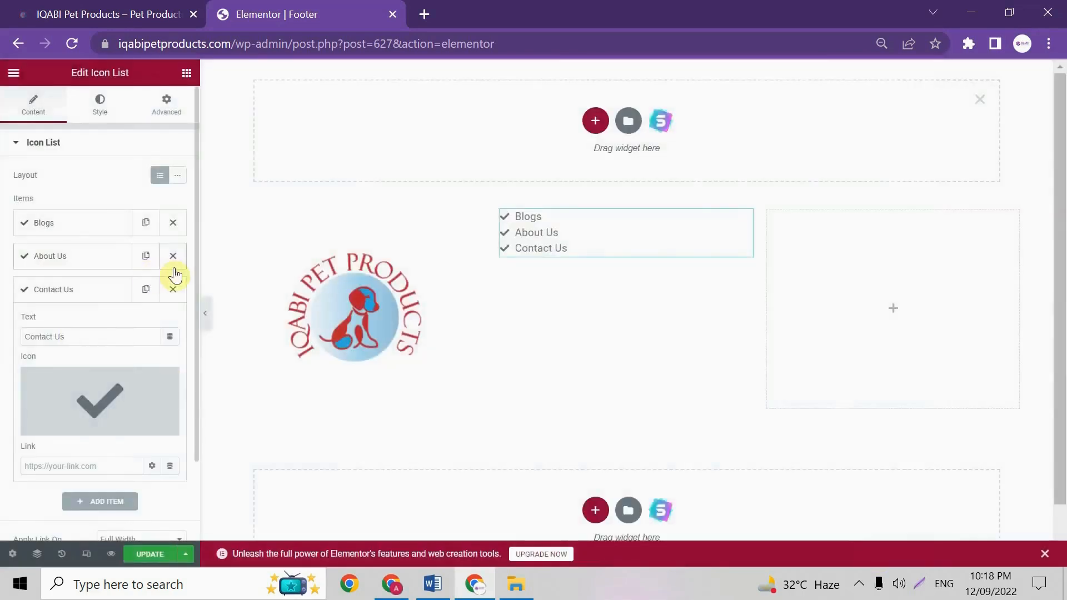
left_click(70, 426)
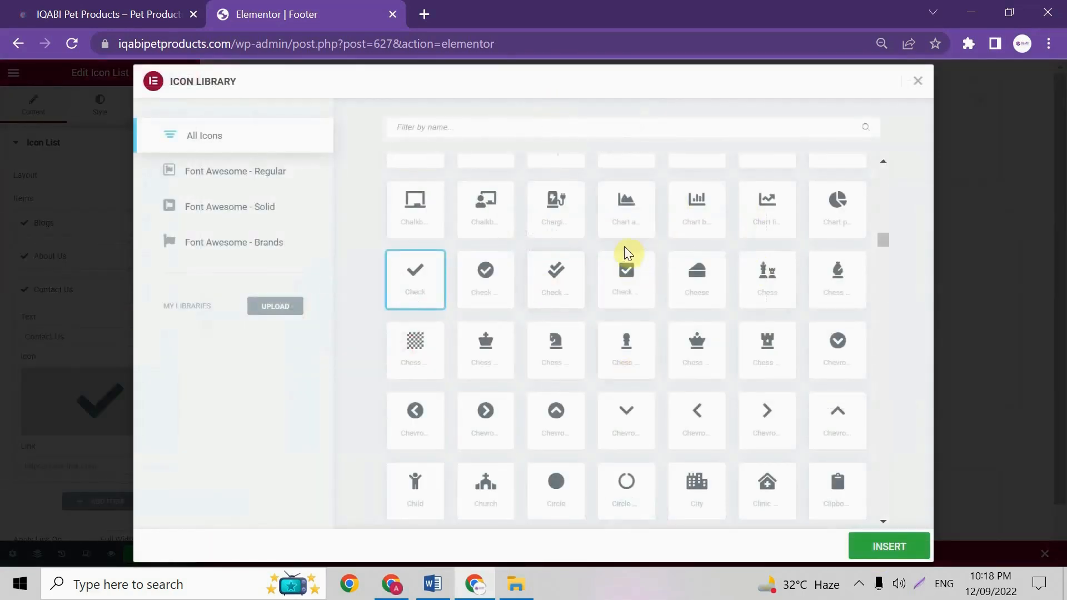
left_click_drag(875, 235, 883, 299)
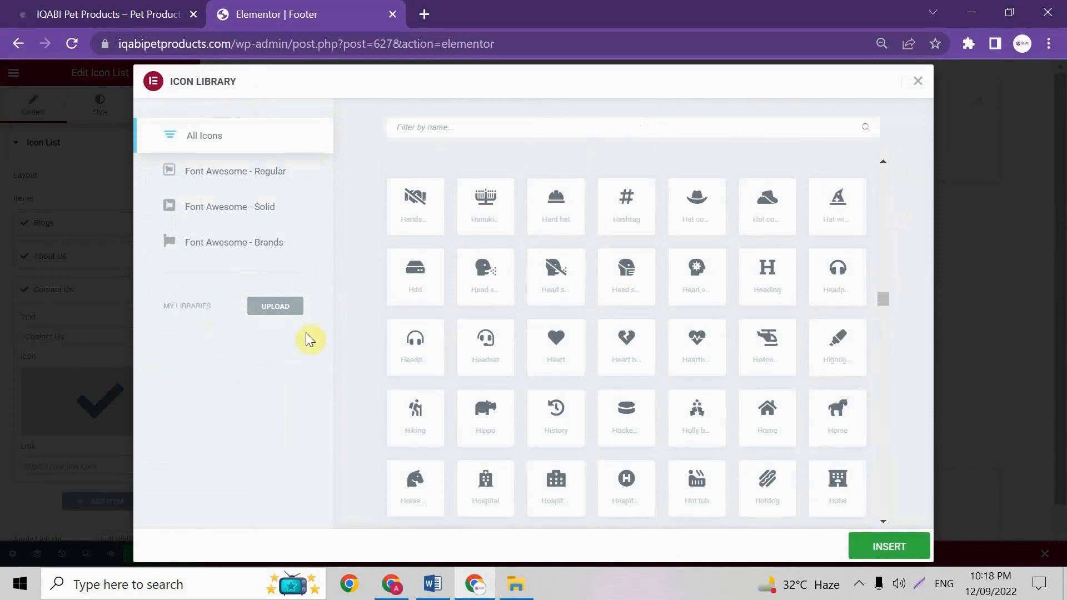
left_click(915, 88)
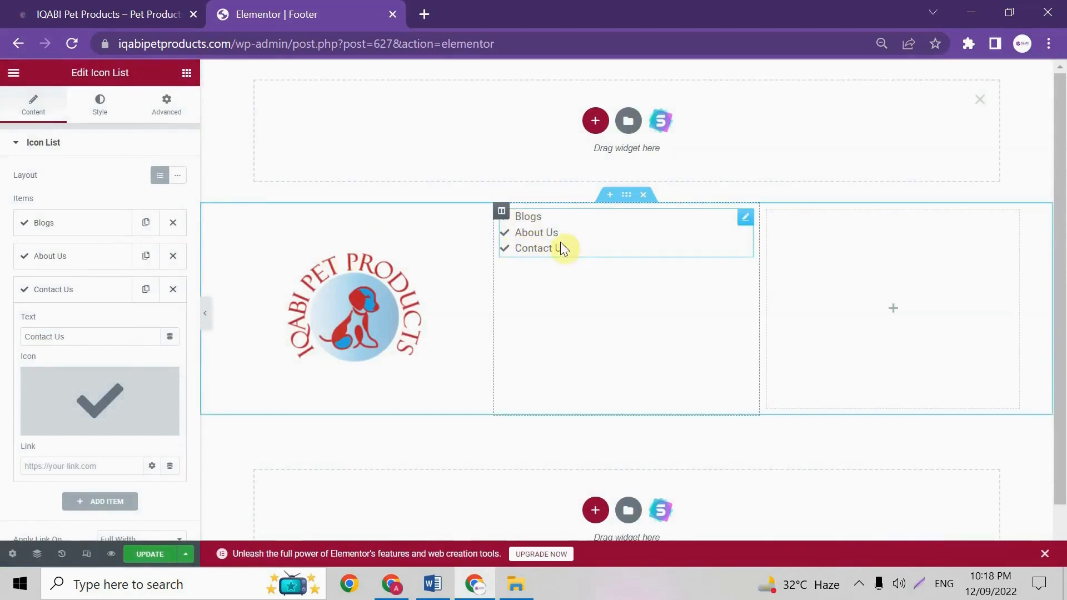
- Duplicate the Contact Us list item and set the copy's text to "Privacy policy"
left_click(110, 295)
left_click(145, 290)
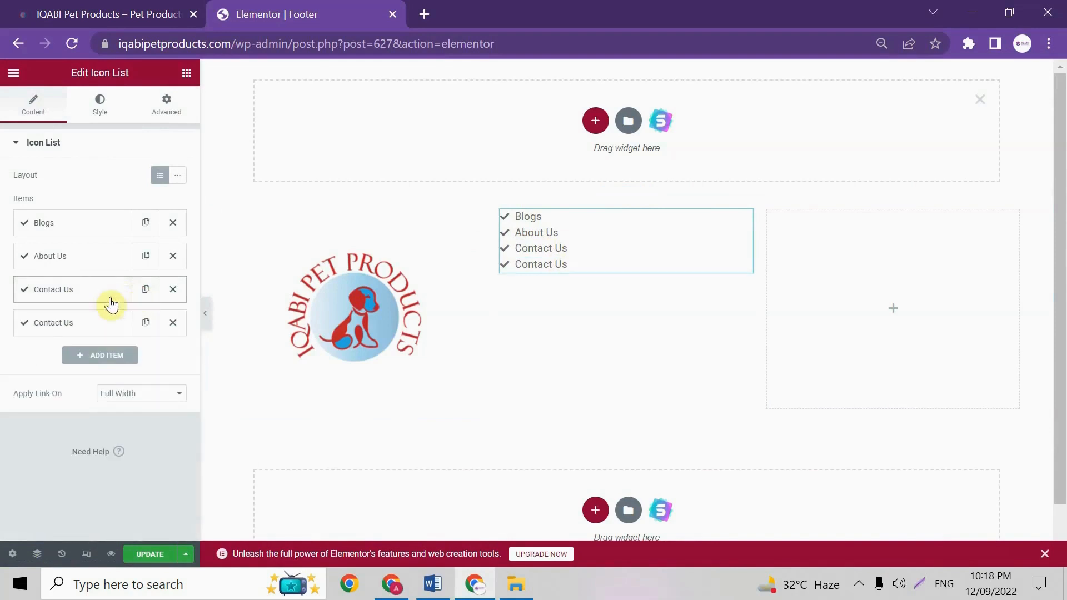
left_click(51, 331)
triple_click(58, 369)
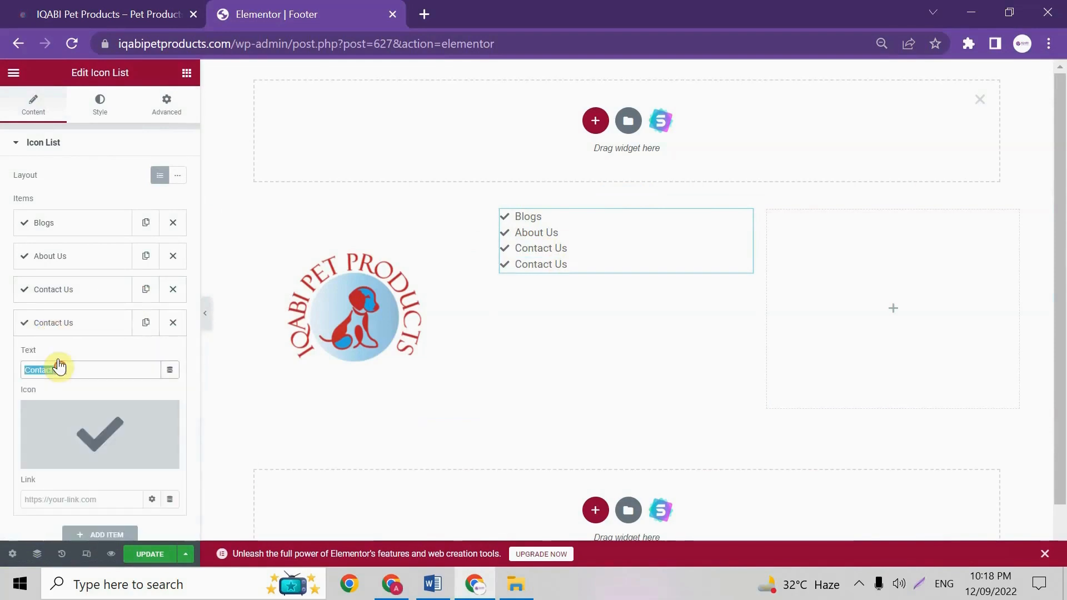
type("Privacy policy")
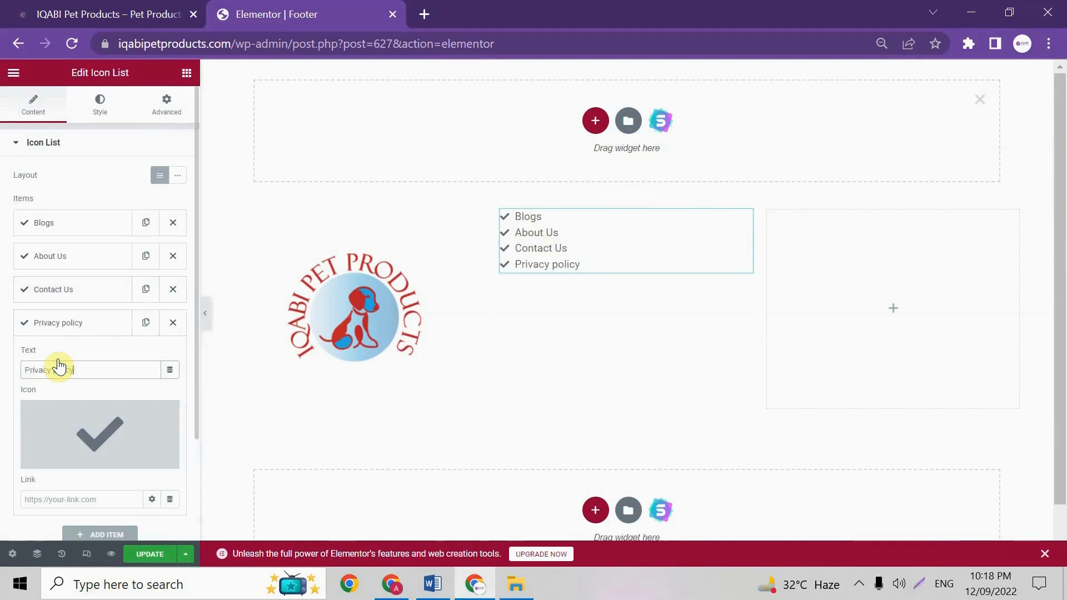
left_click(84, 325)
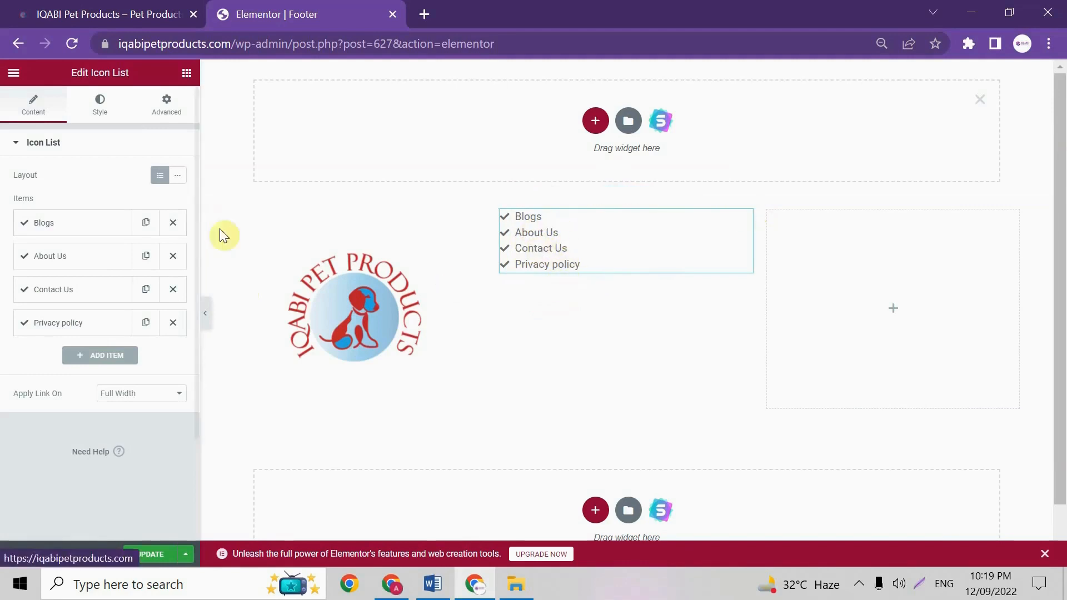
left_click(95, 223)
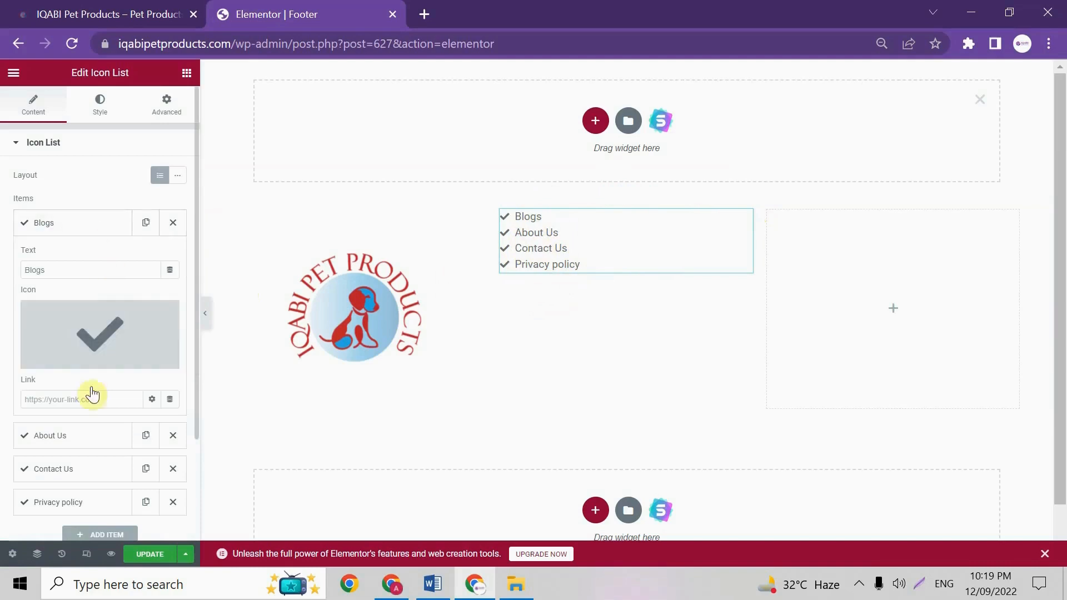
left_click(65, 399)
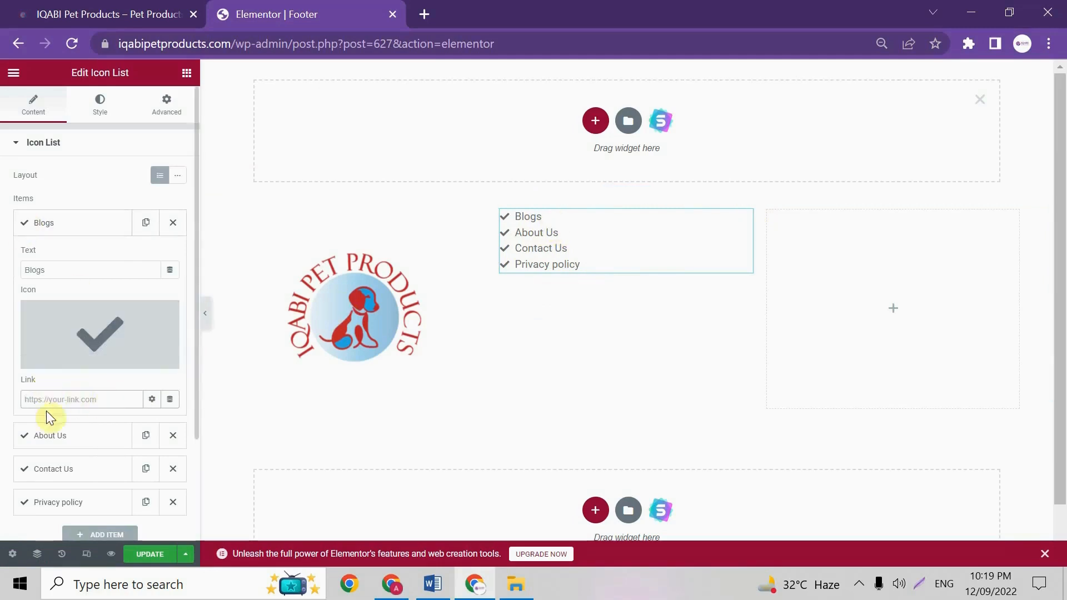
left_click(74, 220)
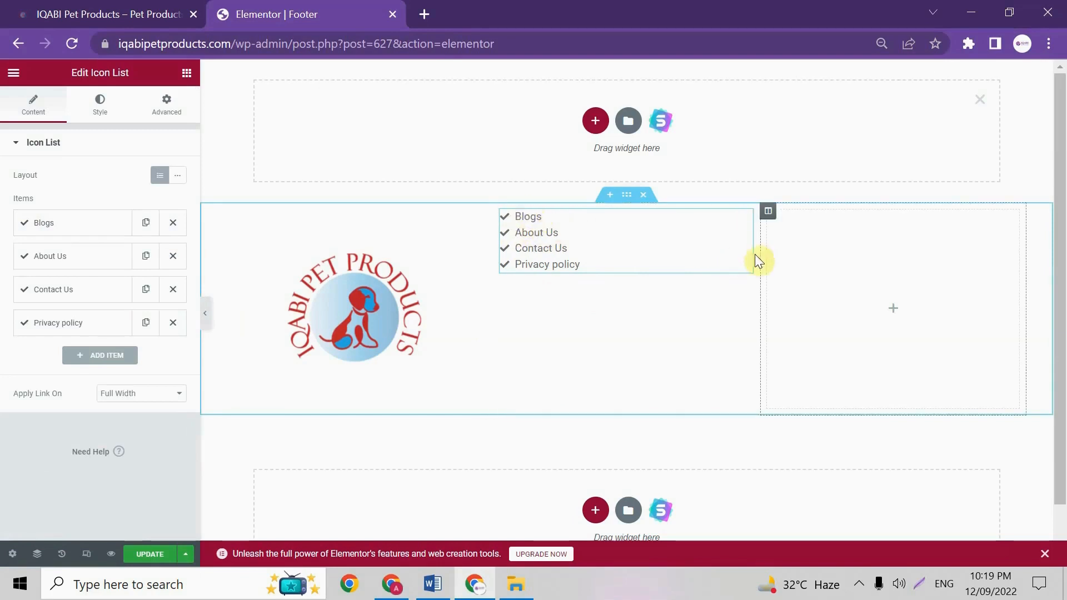
- Add a Heading widget to the empty third footer column and set its title to "Connect with Us"
left_click(768, 214)
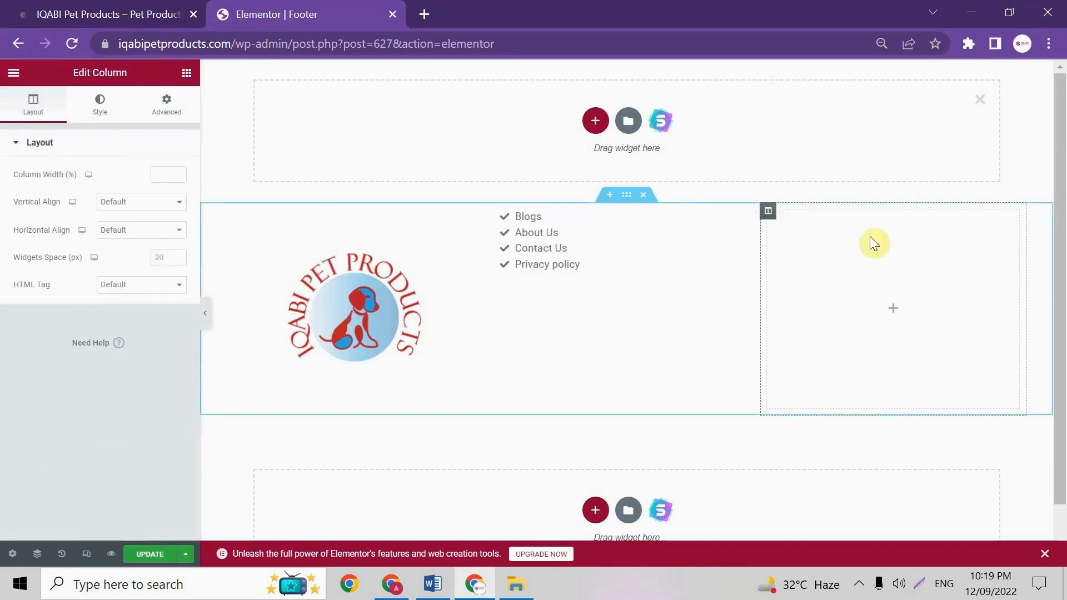
left_click(187, 73)
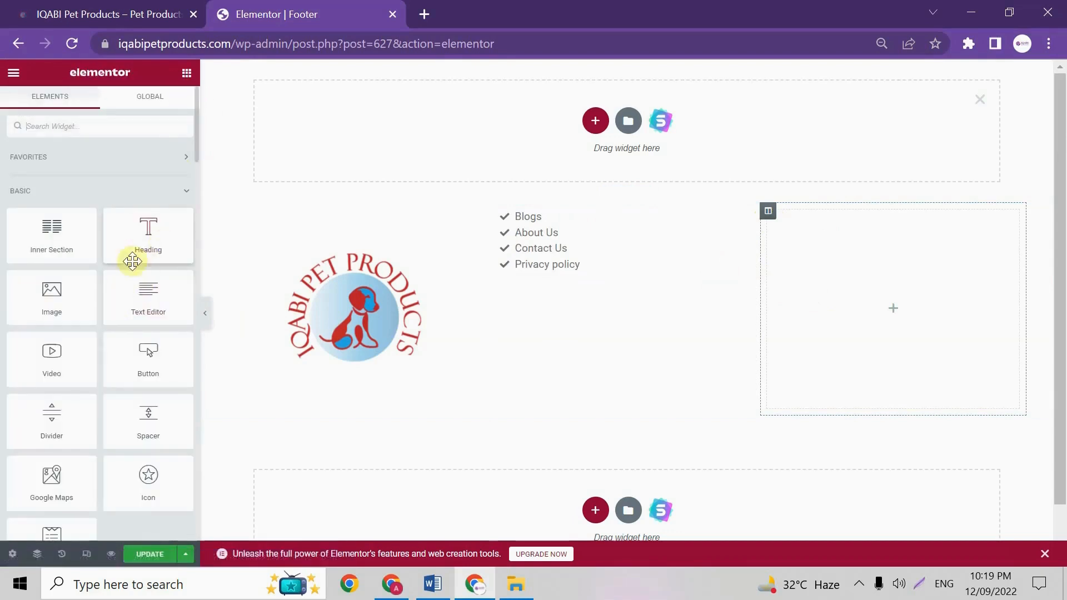
left_click_drag(134, 247, 886, 252)
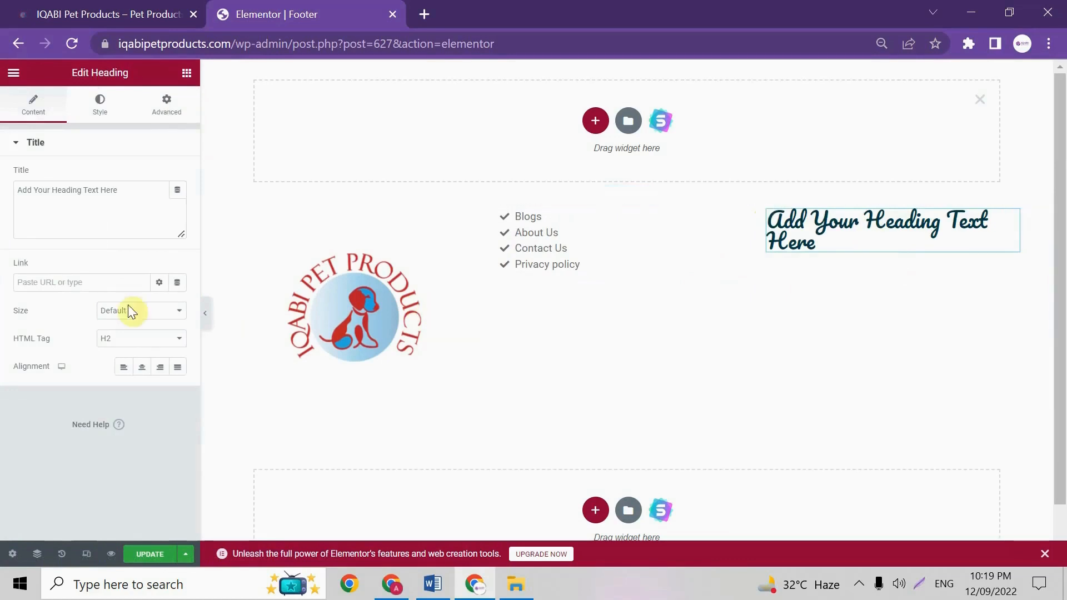
triple_click(64, 190)
key("BackSpace")
type("Connect With Us")
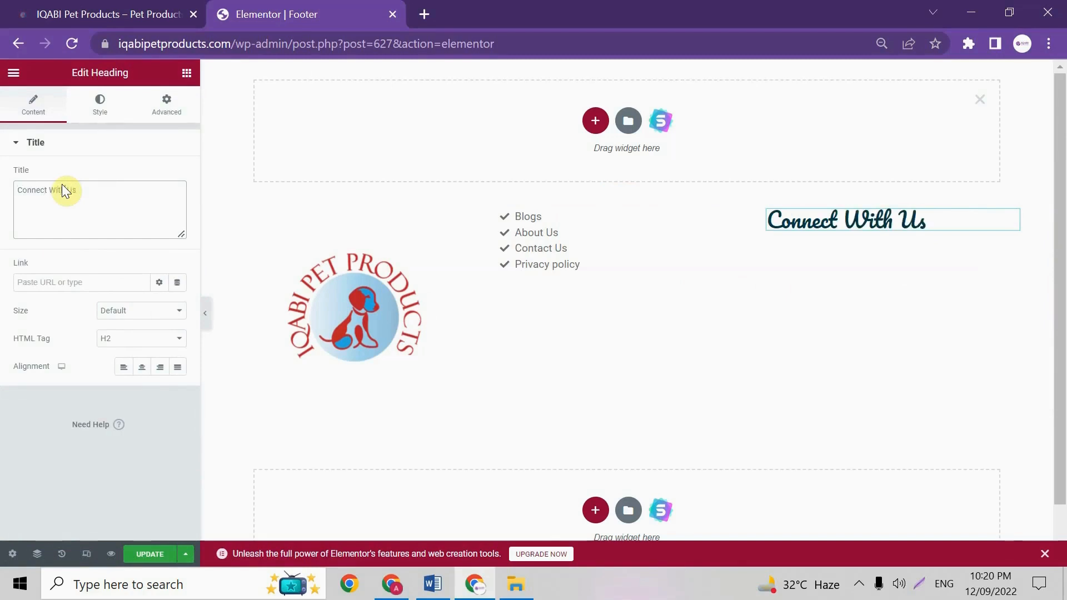
key("BackSpace")
type("w")
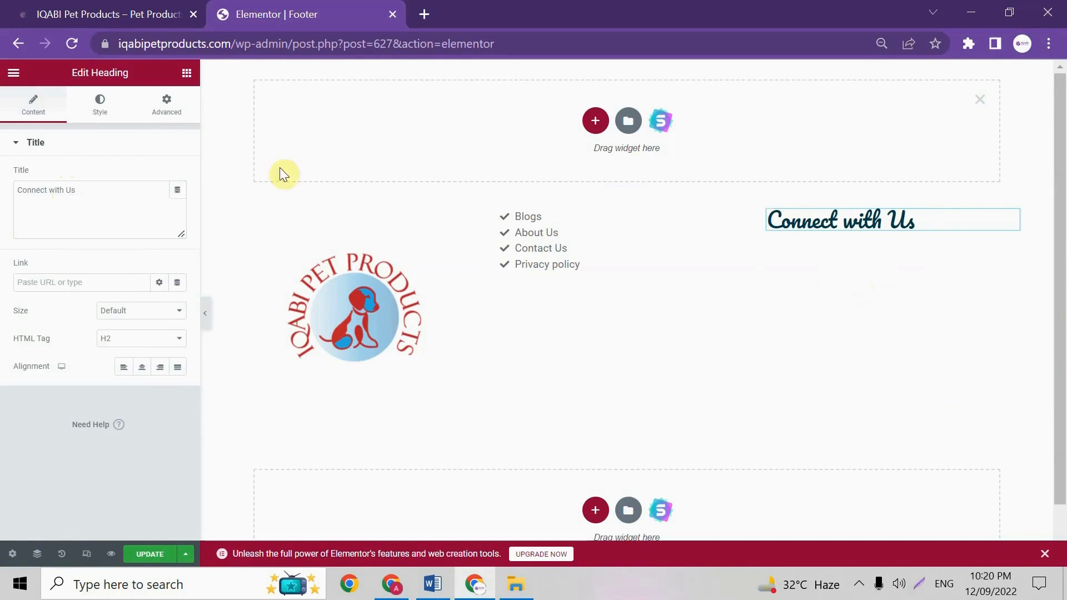
- Find the Social Icons widget and place it below the Connect with Us heading in the third column
left_click(187, 74)
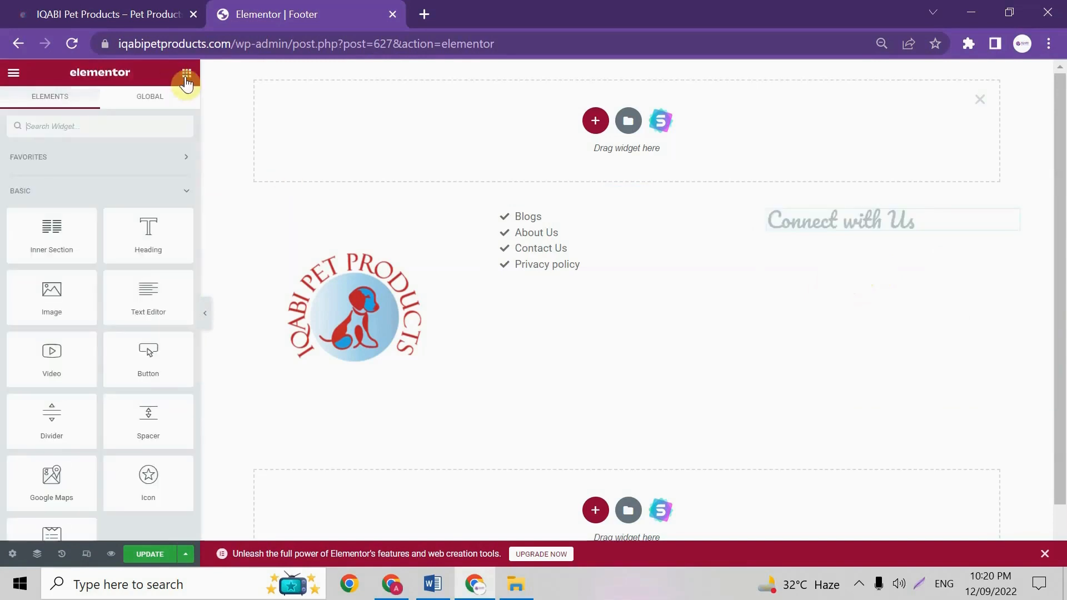
left_click(52, 128)
type("so")
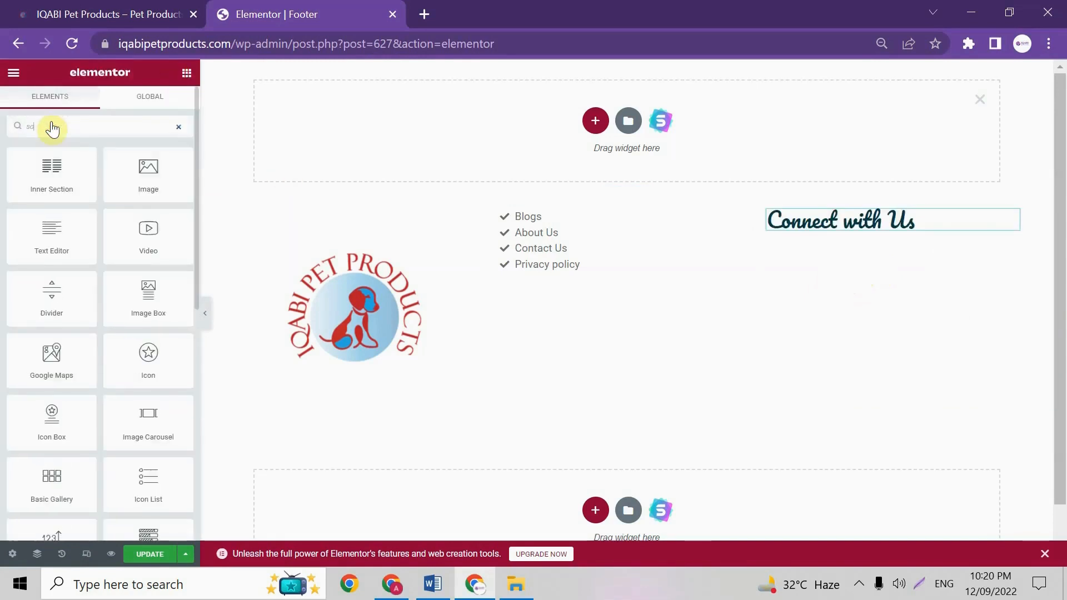
type("cial")
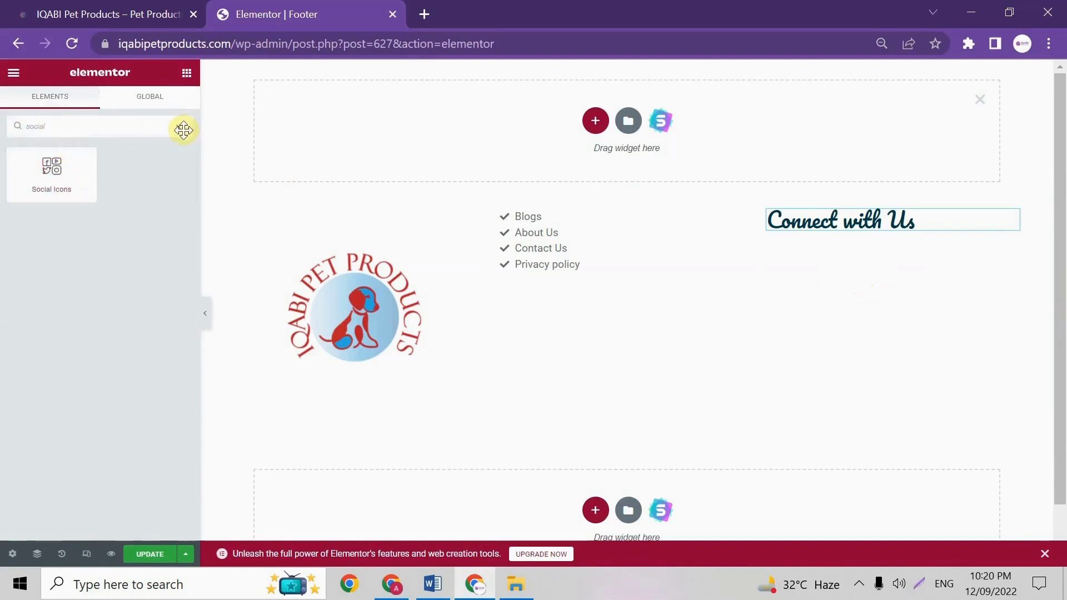
left_click_drag(52, 172, 888, 236)
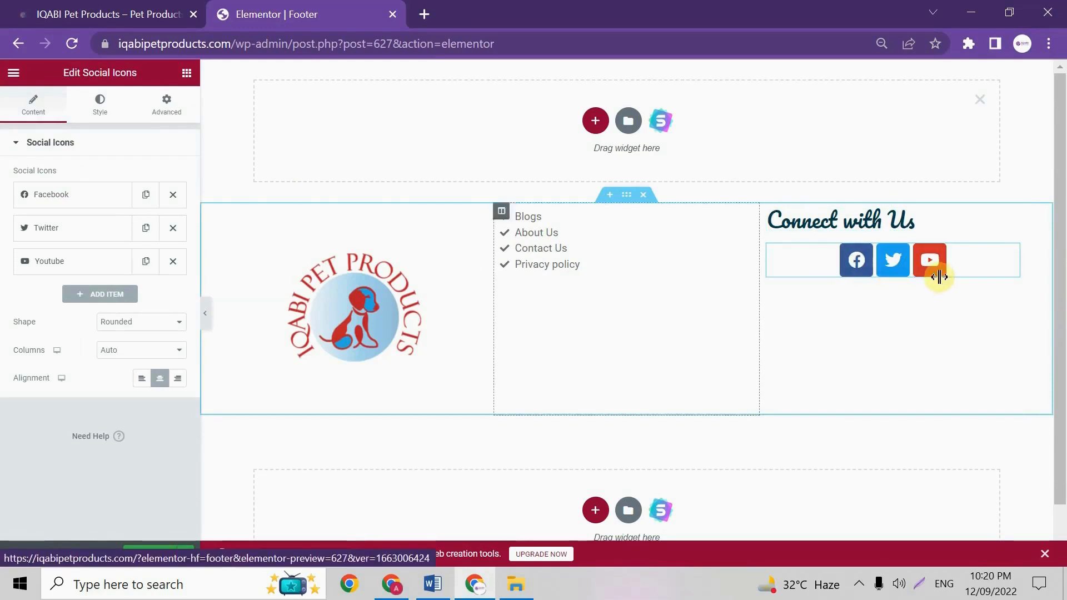
left_click(94, 294)
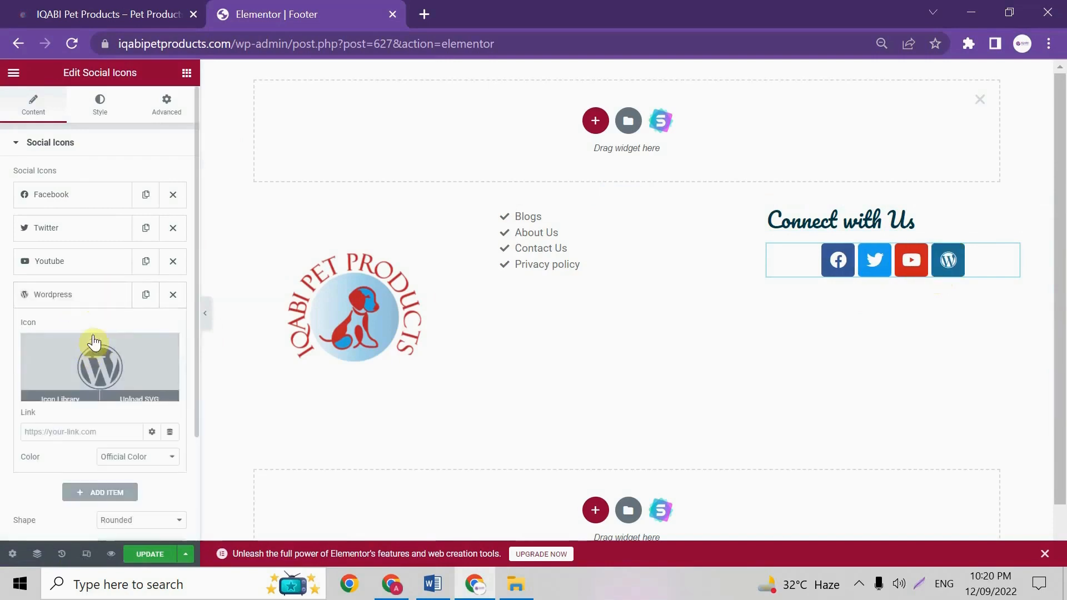
left_click(79, 296)
left_click(81, 299)
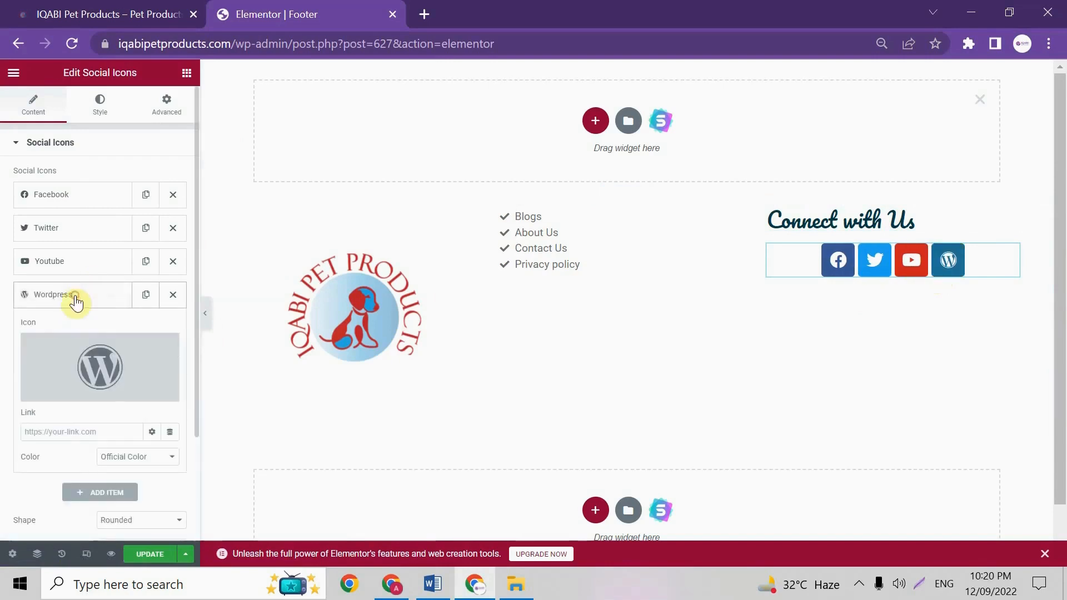
left_click(66, 393)
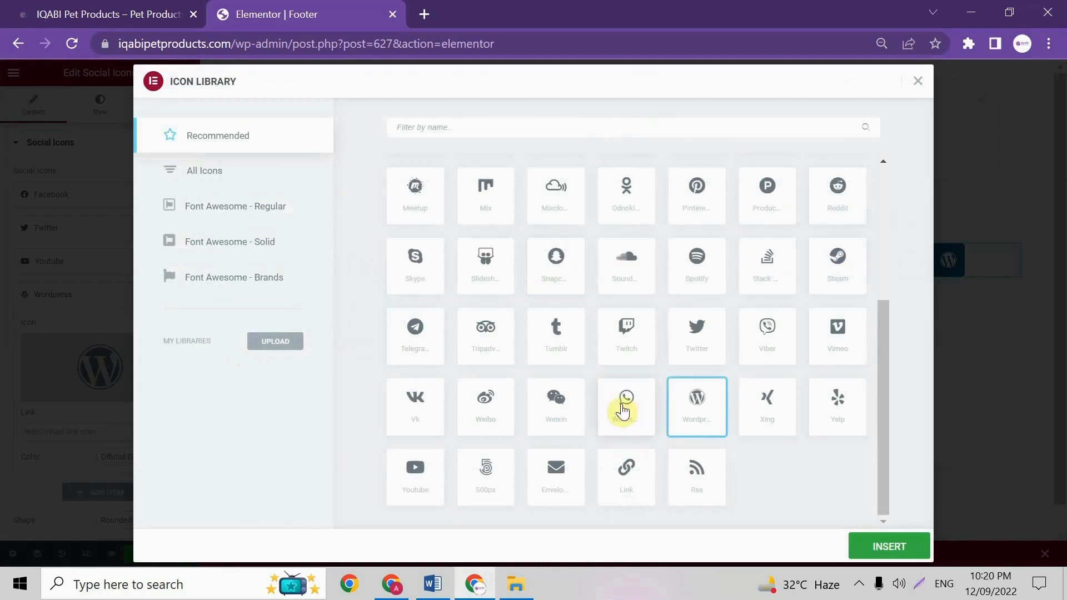
left_click(918, 81)
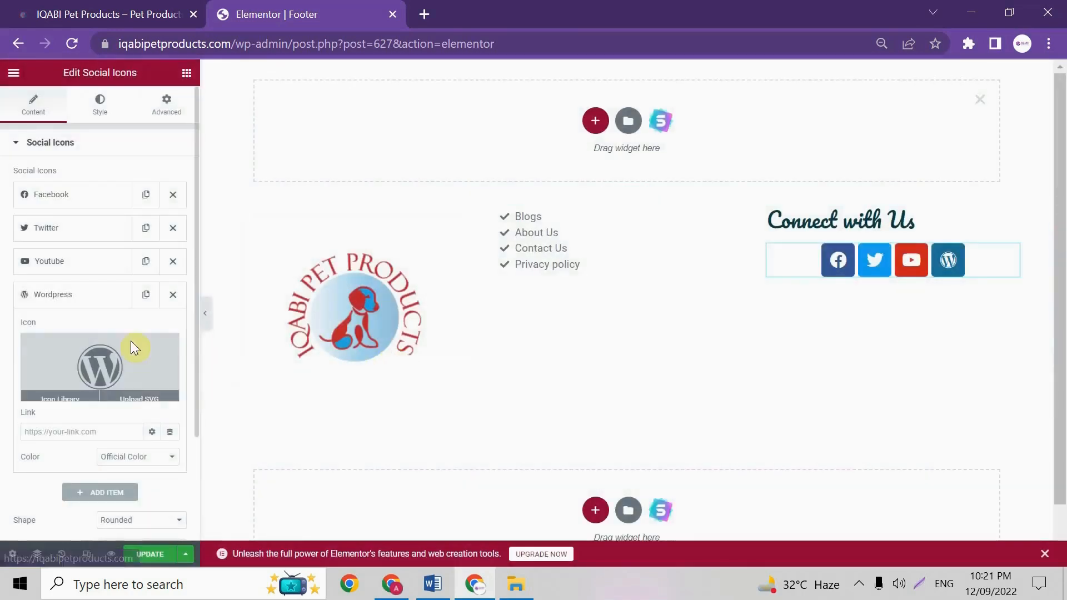
left_click(173, 294)
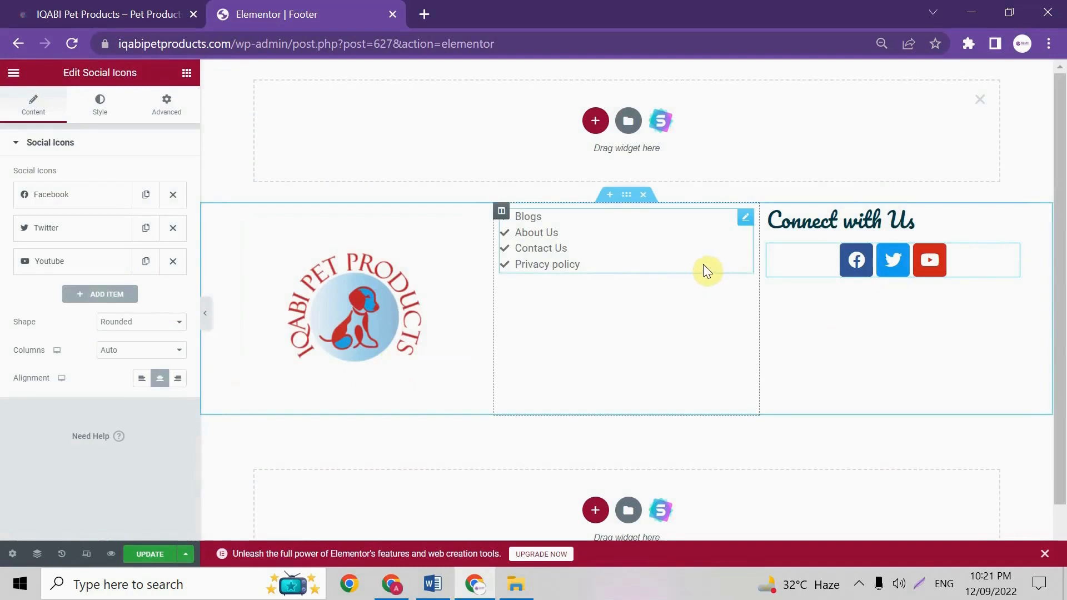
- Center-align the Connect with Us heading and the icon list of links within their footer columns
left_click(1012, 218)
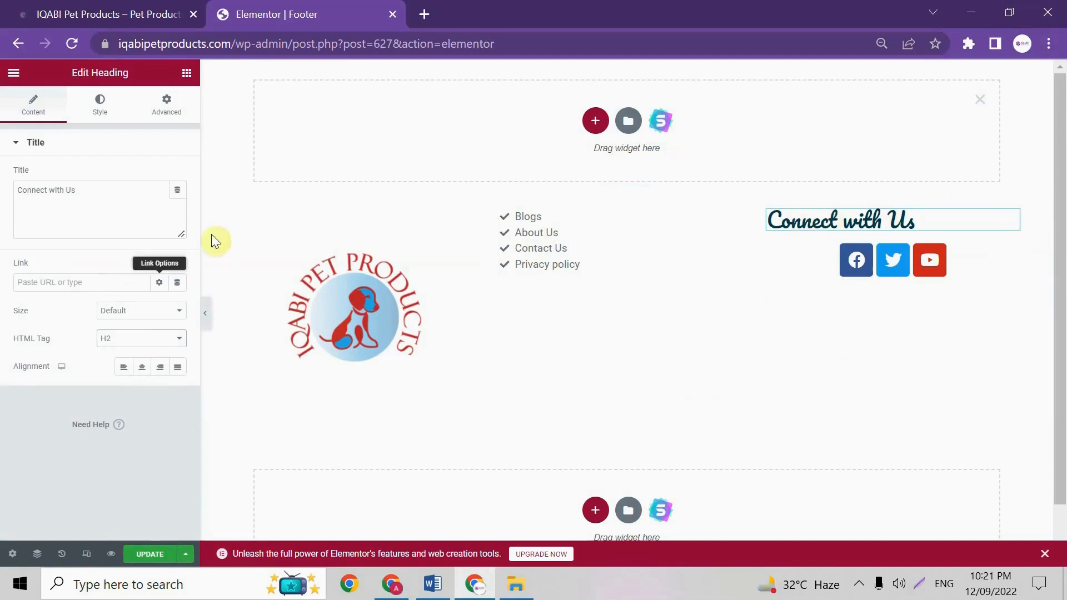
left_click(144, 372)
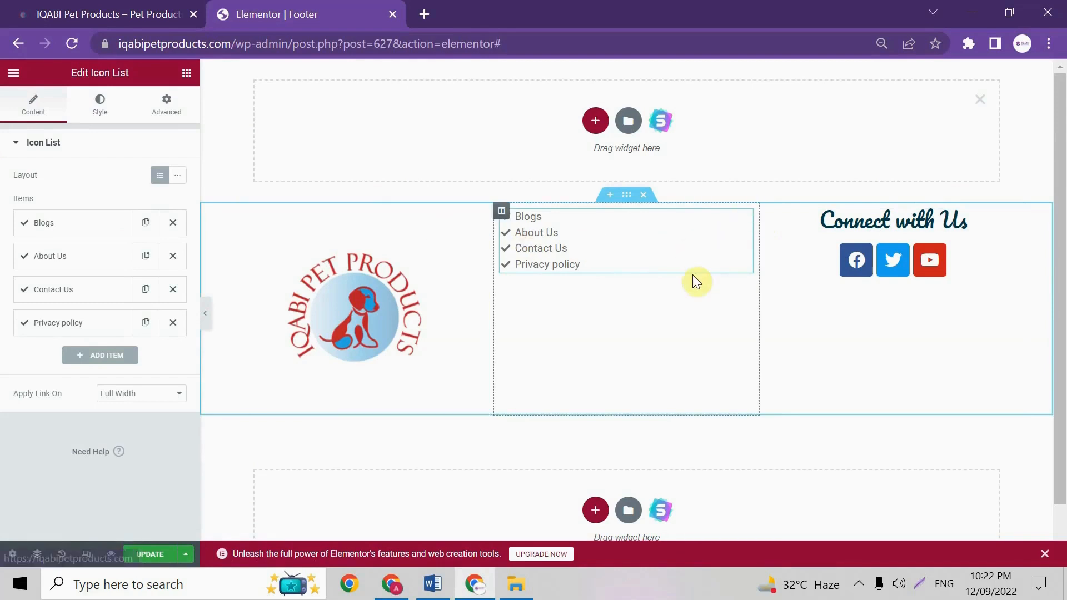
left_click(95, 117)
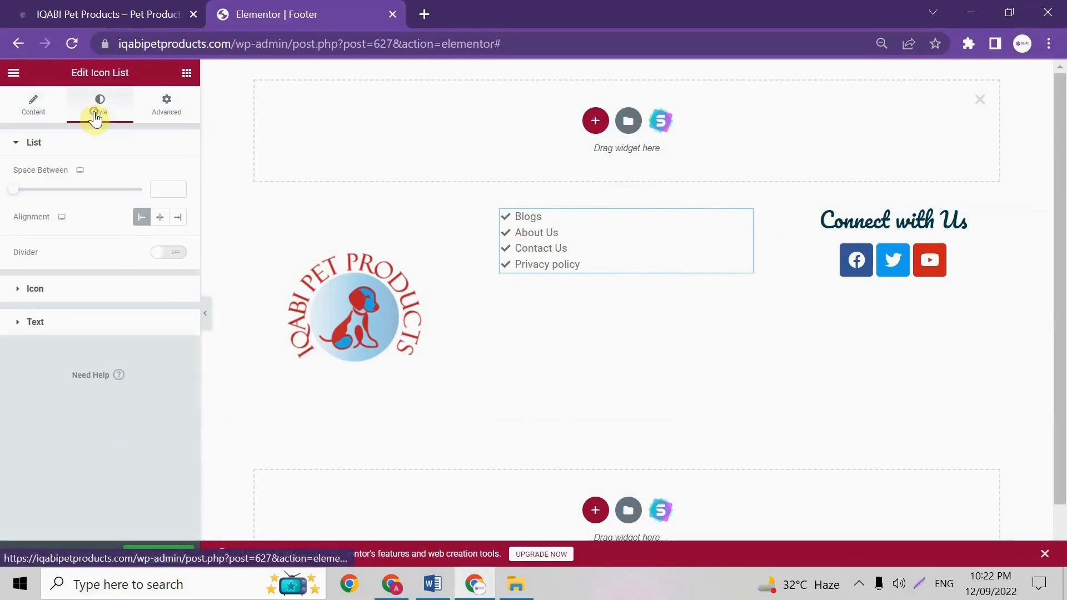
left_click(161, 218)
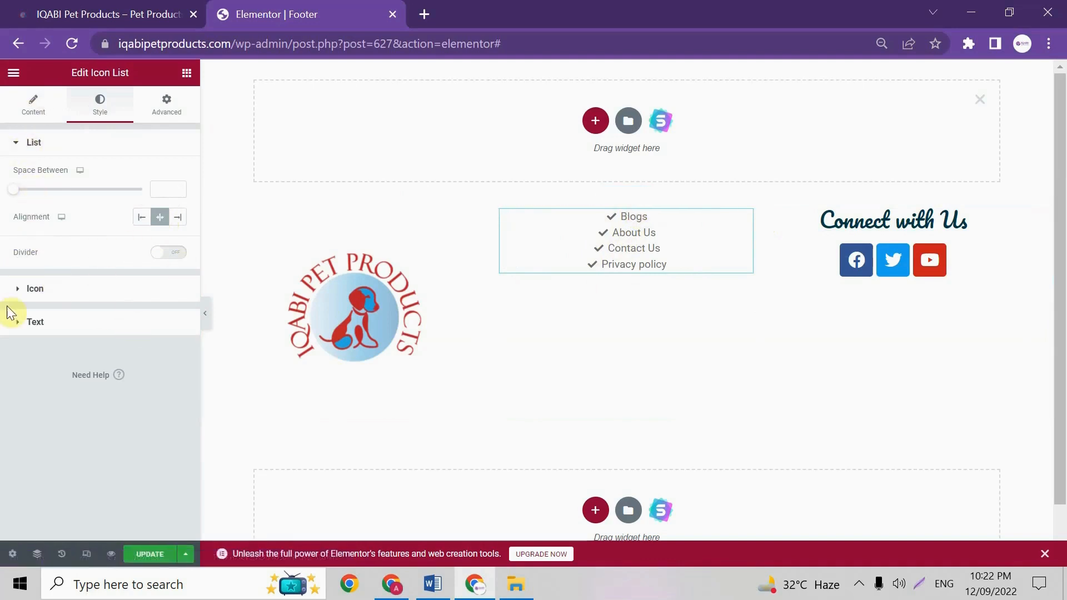
left_click(25, 290)
left_click(30, 345)
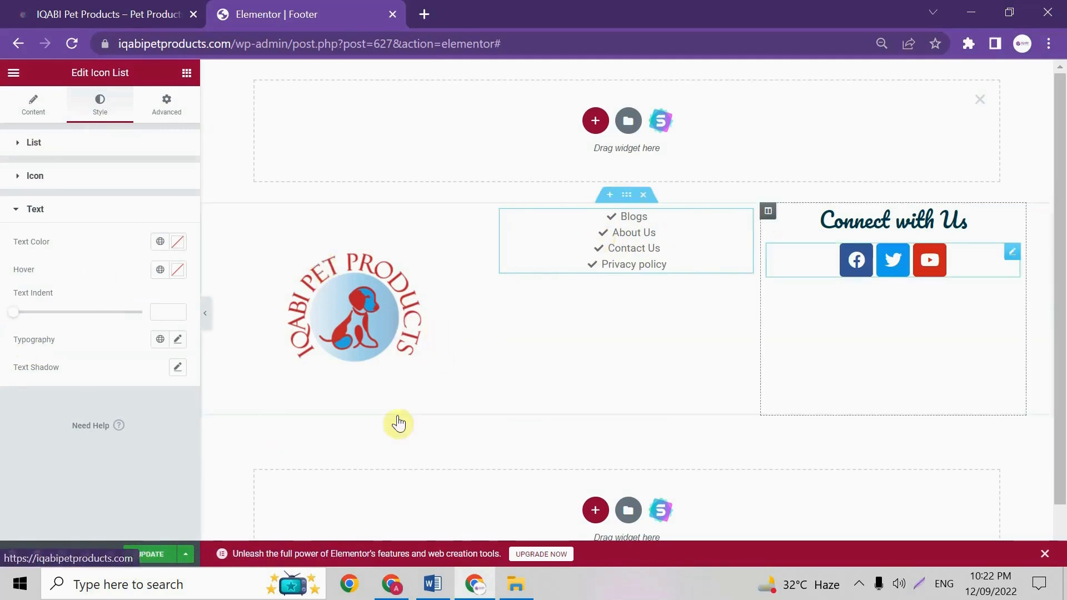
left_click(205, 313)
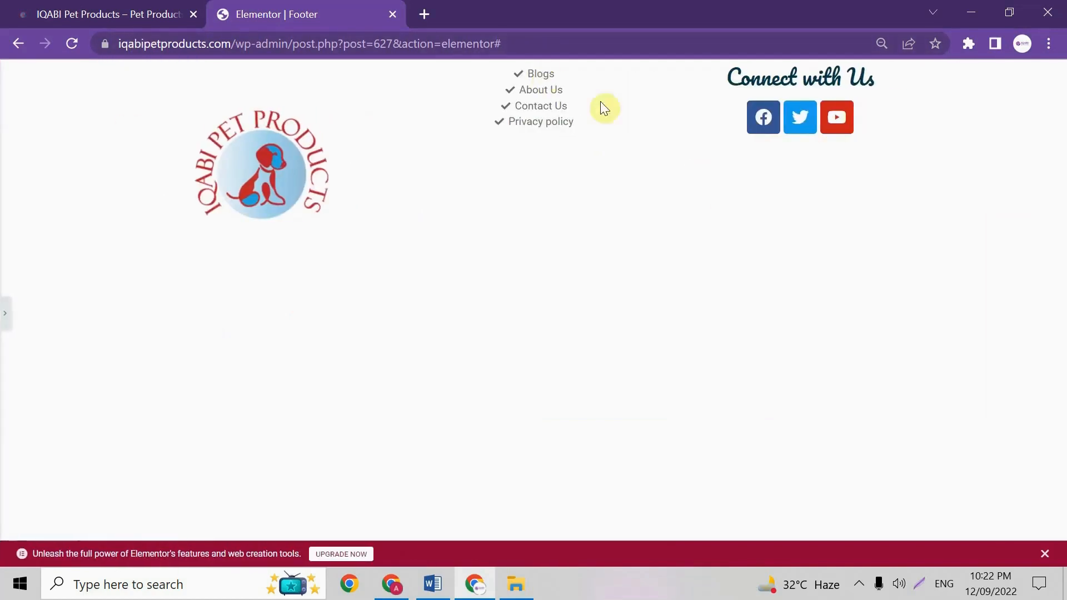
left_click(5, 313)
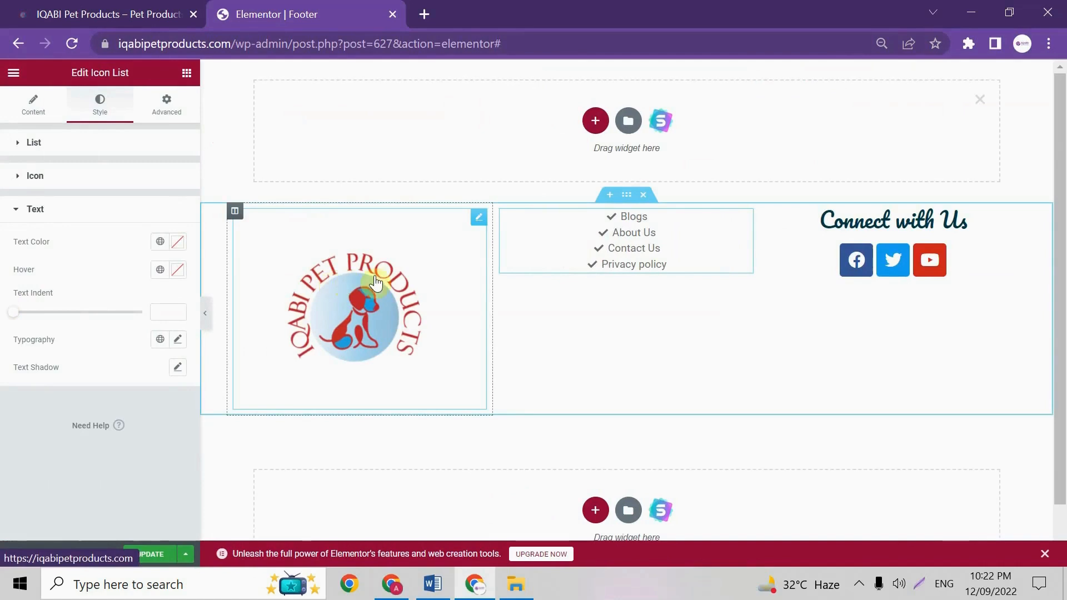
- Set the width of the site logo in the first footer column to 30% and check the footer without the editing panel
left_click(473, 221)
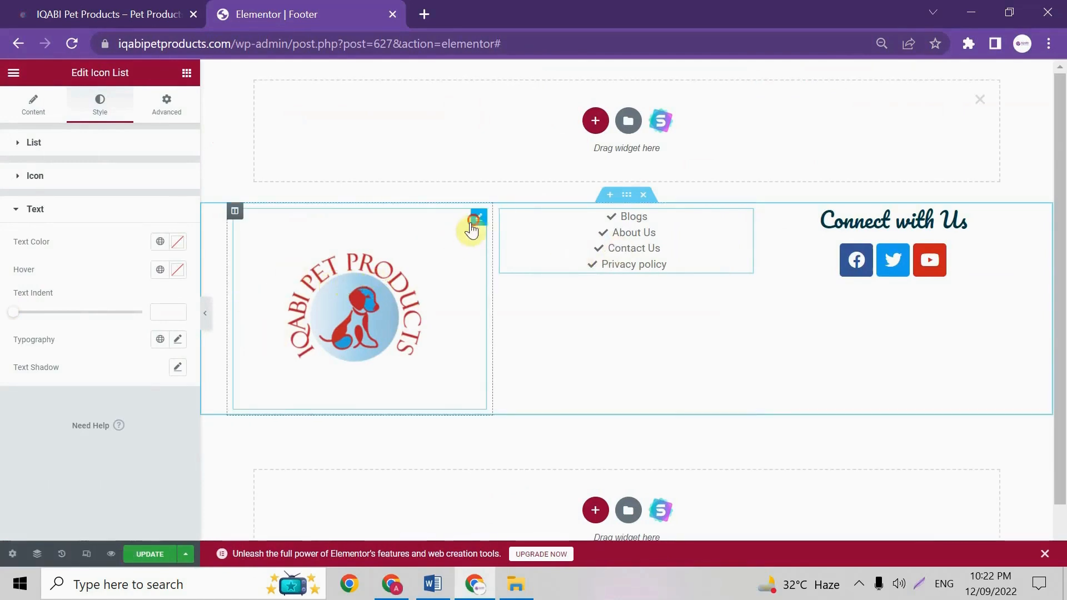
left_click(95, 108)
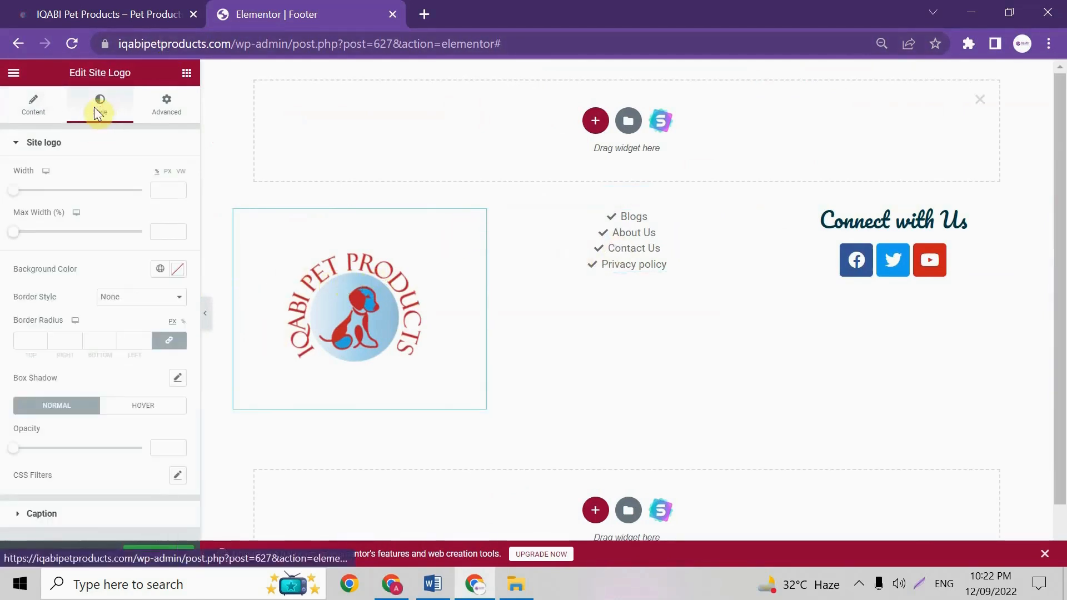
left_click_drag(14, 191, 43, 199)
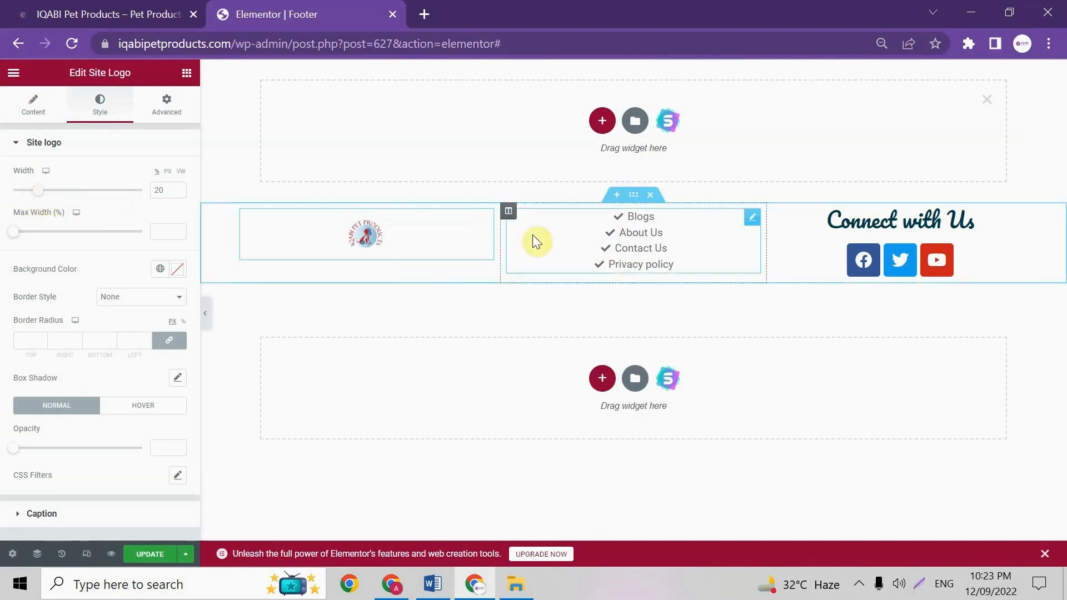
left_click(205, 313)
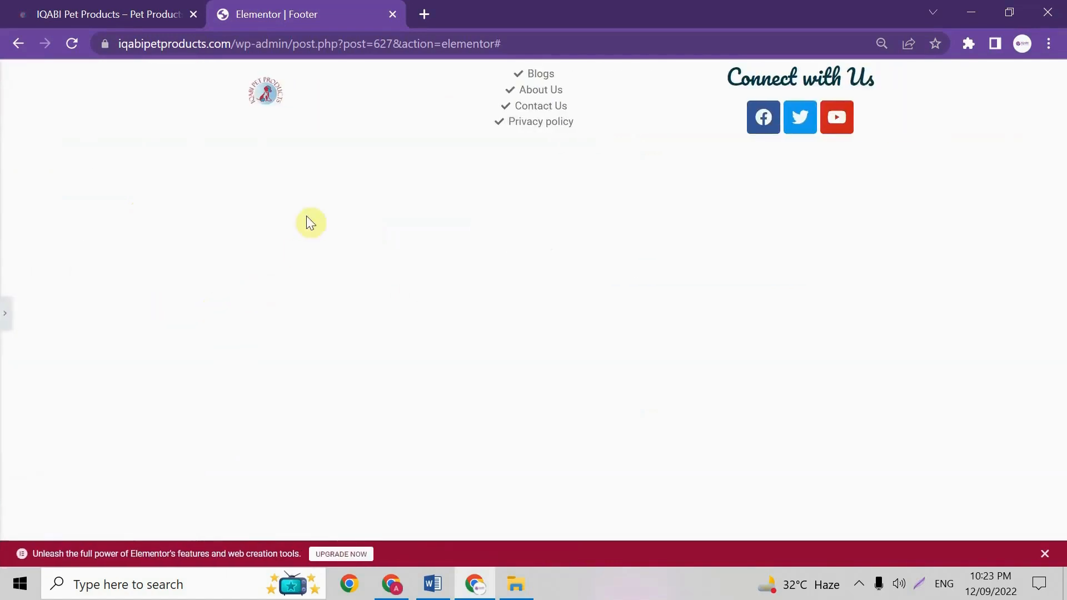
left_click(3, 315)
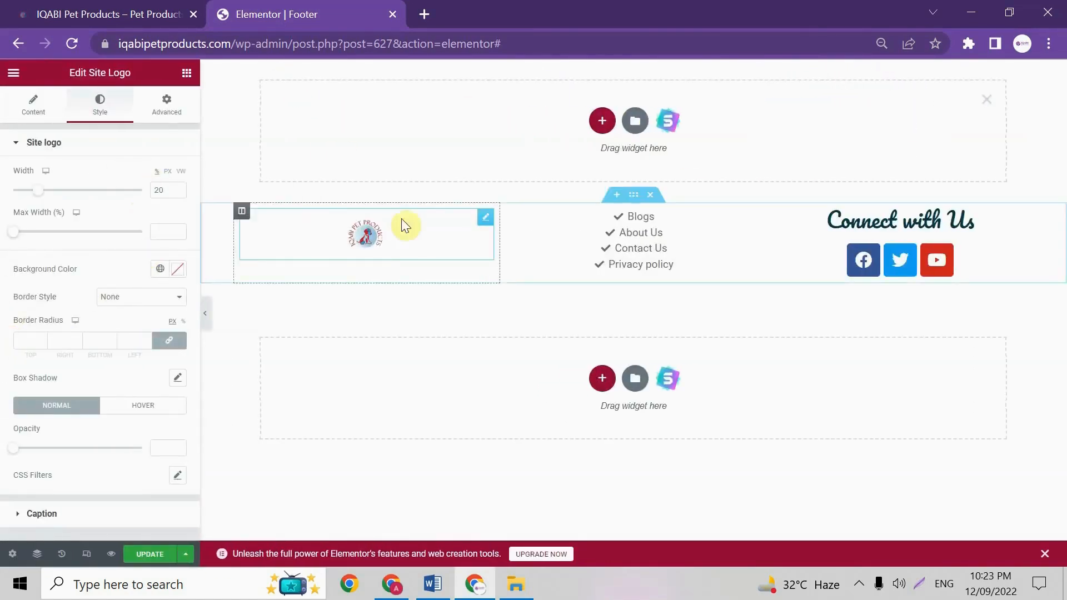
left_click_drag(40, 193, 53, 193)
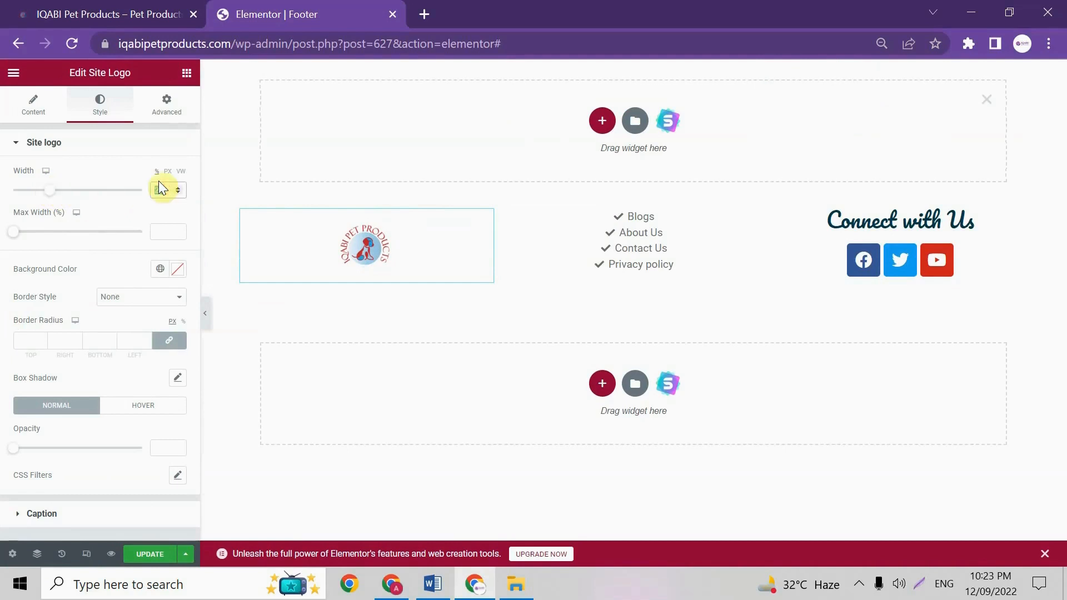
type("30")
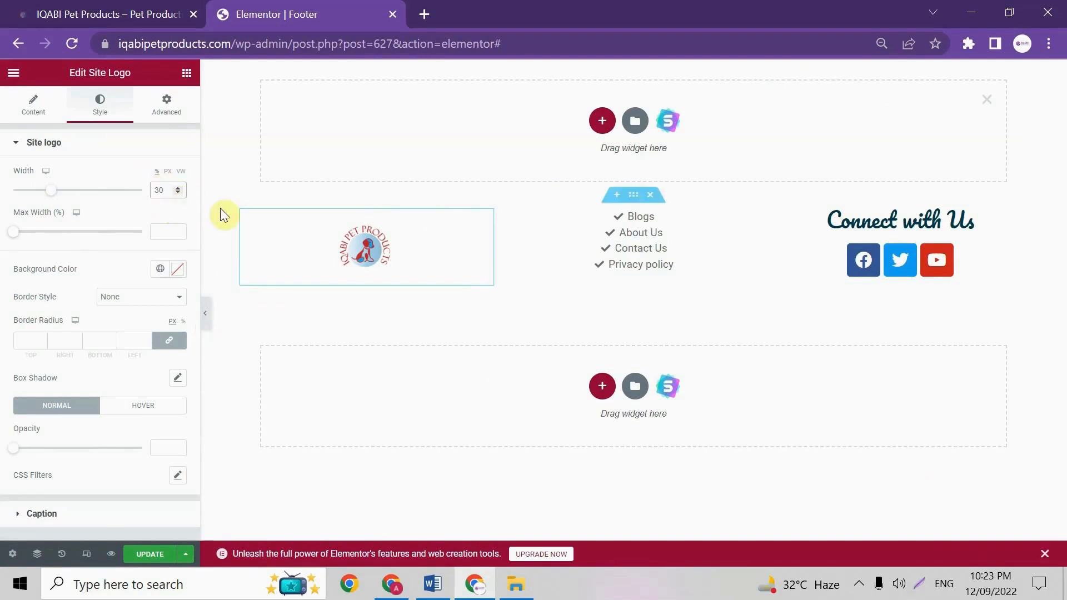
left_click(205, 314)
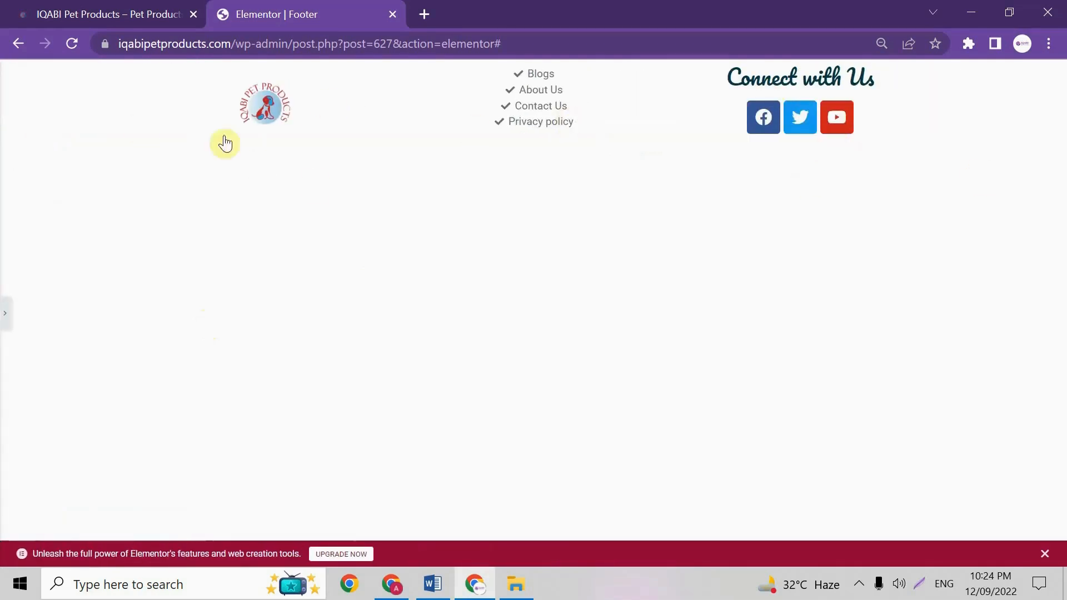
left_click(4, 314)
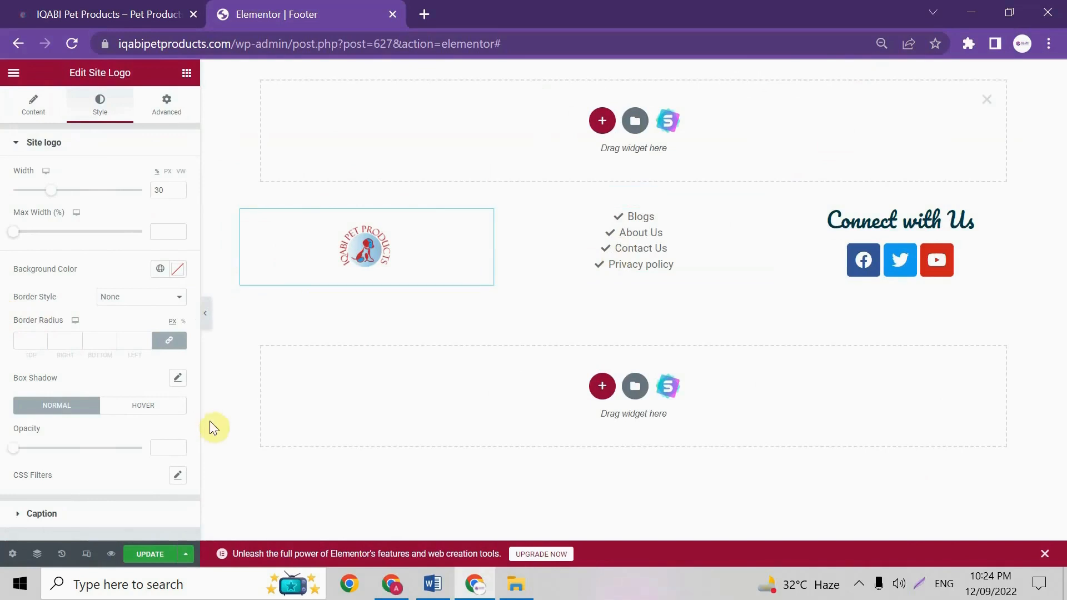
- Preview the footer in a separate tab, return to the editor and save the footer update
left_click(109, 560)
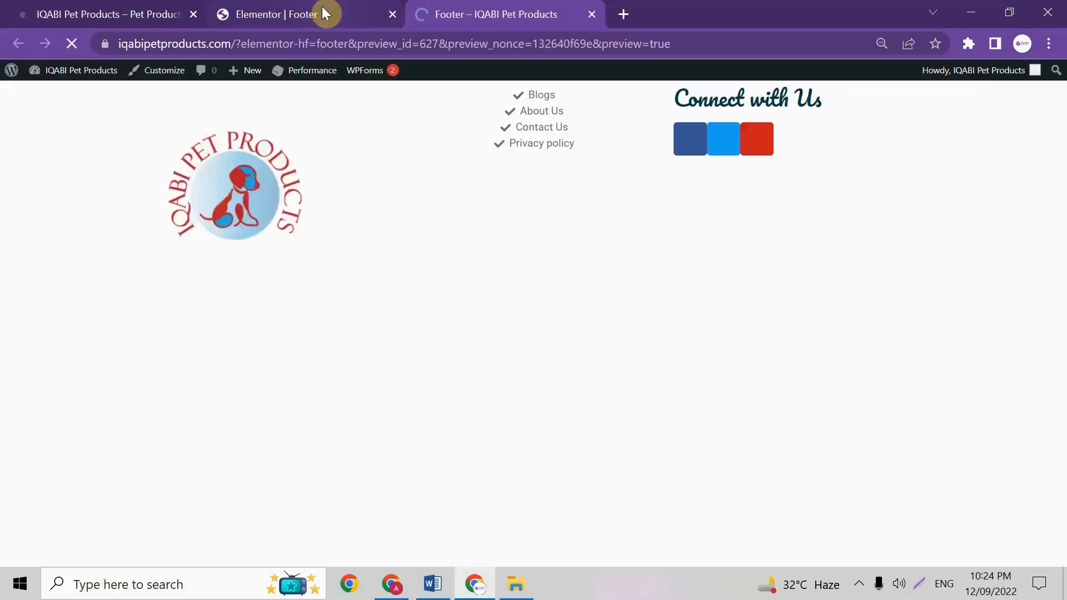
left_click(325, 13)
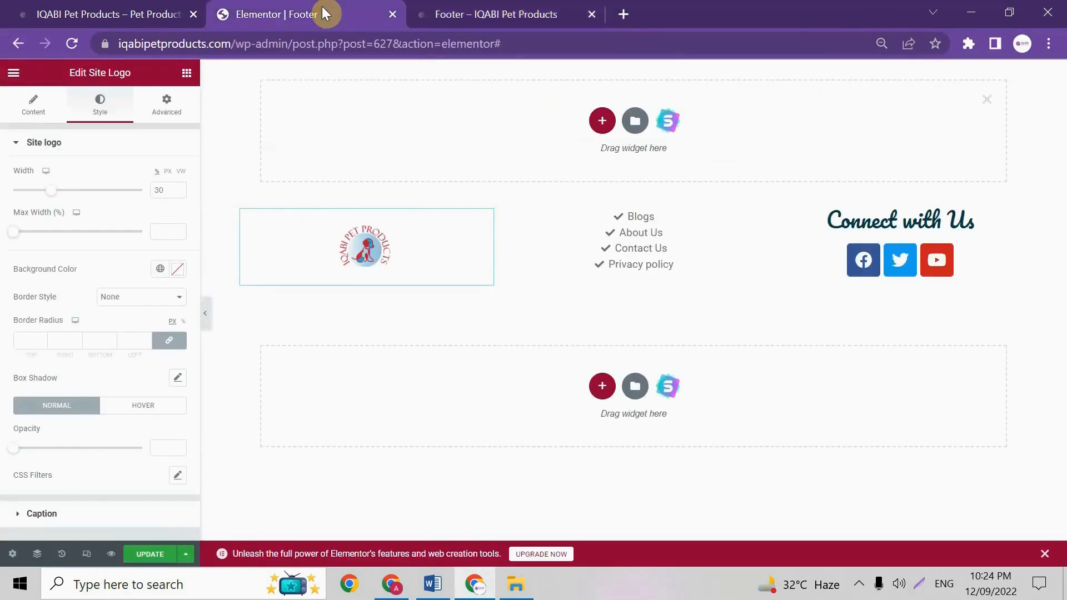
left_click(149, 556)
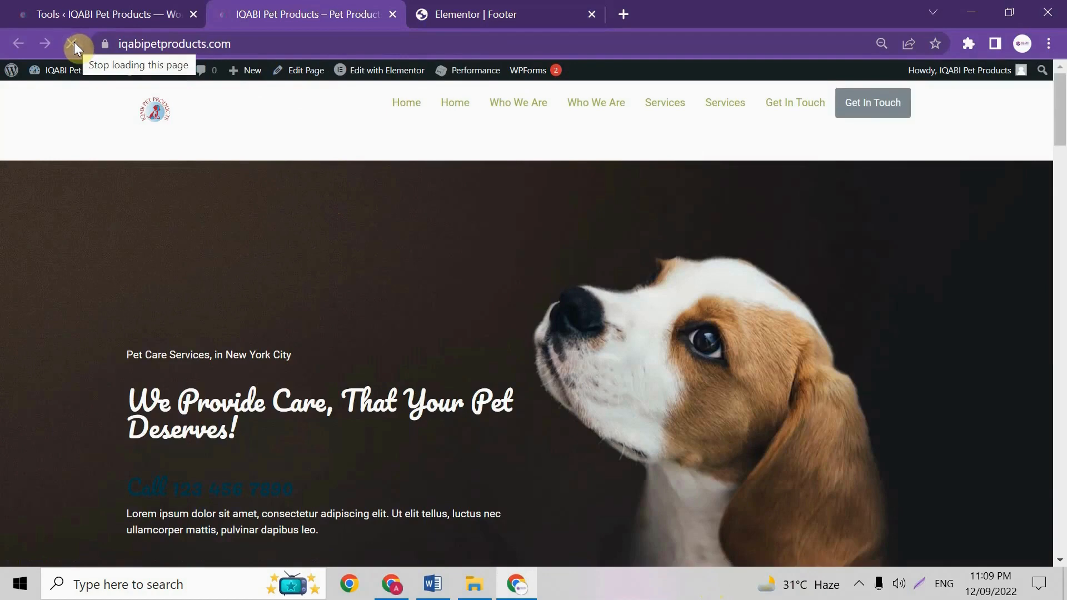
- Check the footer at the end of the live home page, including its links, and return to the header
left_click_drag(1060, 120, 1061, 531)
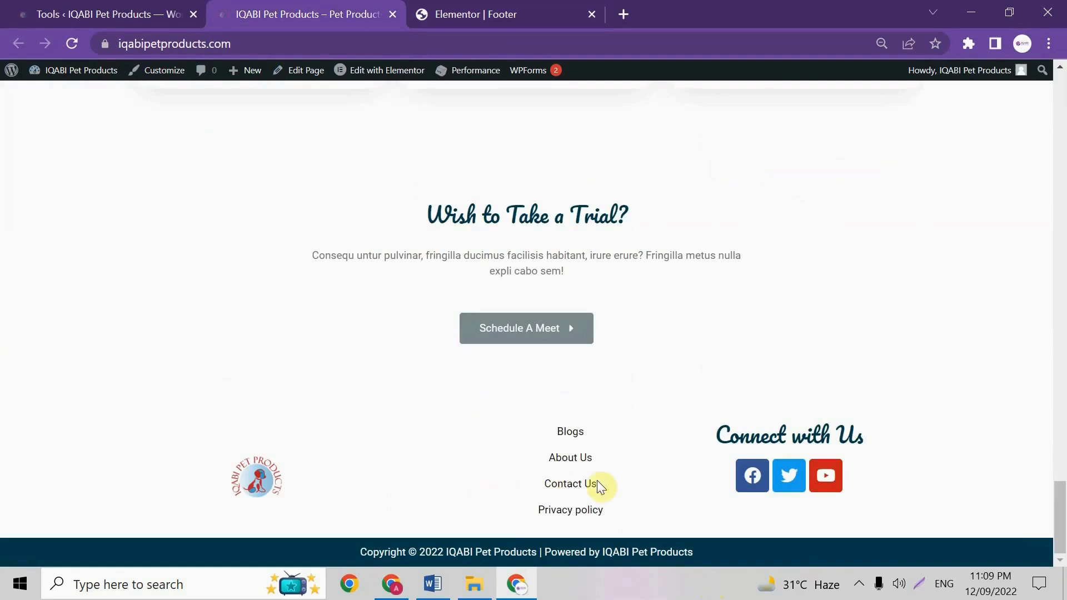
left_click(558, 483)
mouse_move(1063, 111)
left_mouse_down()
mouse_move(1063, 142)
mouse_move(1063, 102)
left_mouse_up()
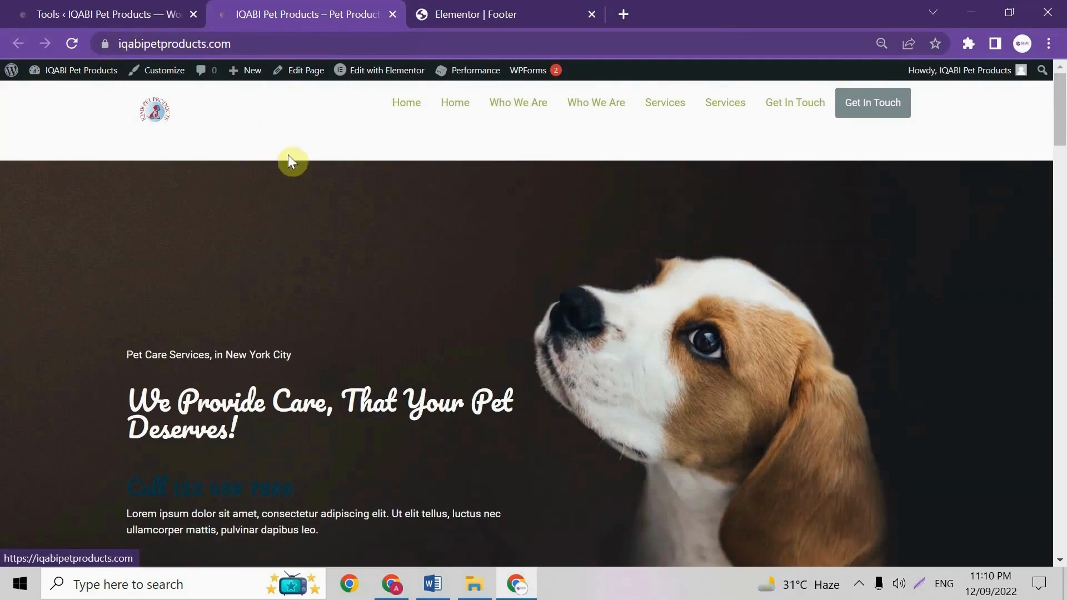
left_click_drag(1063, 105, 1063, 71)
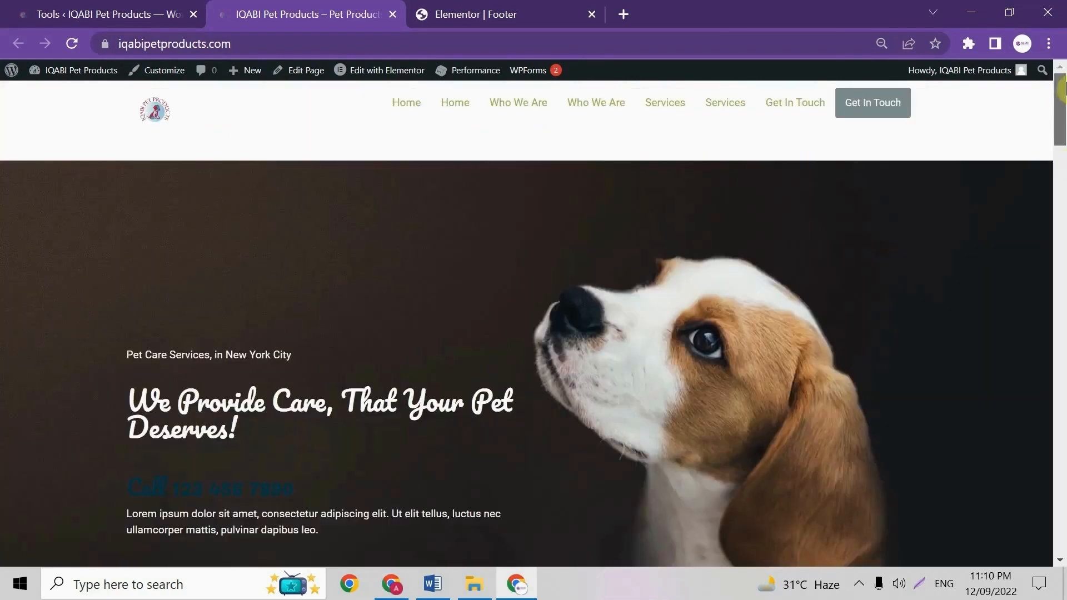